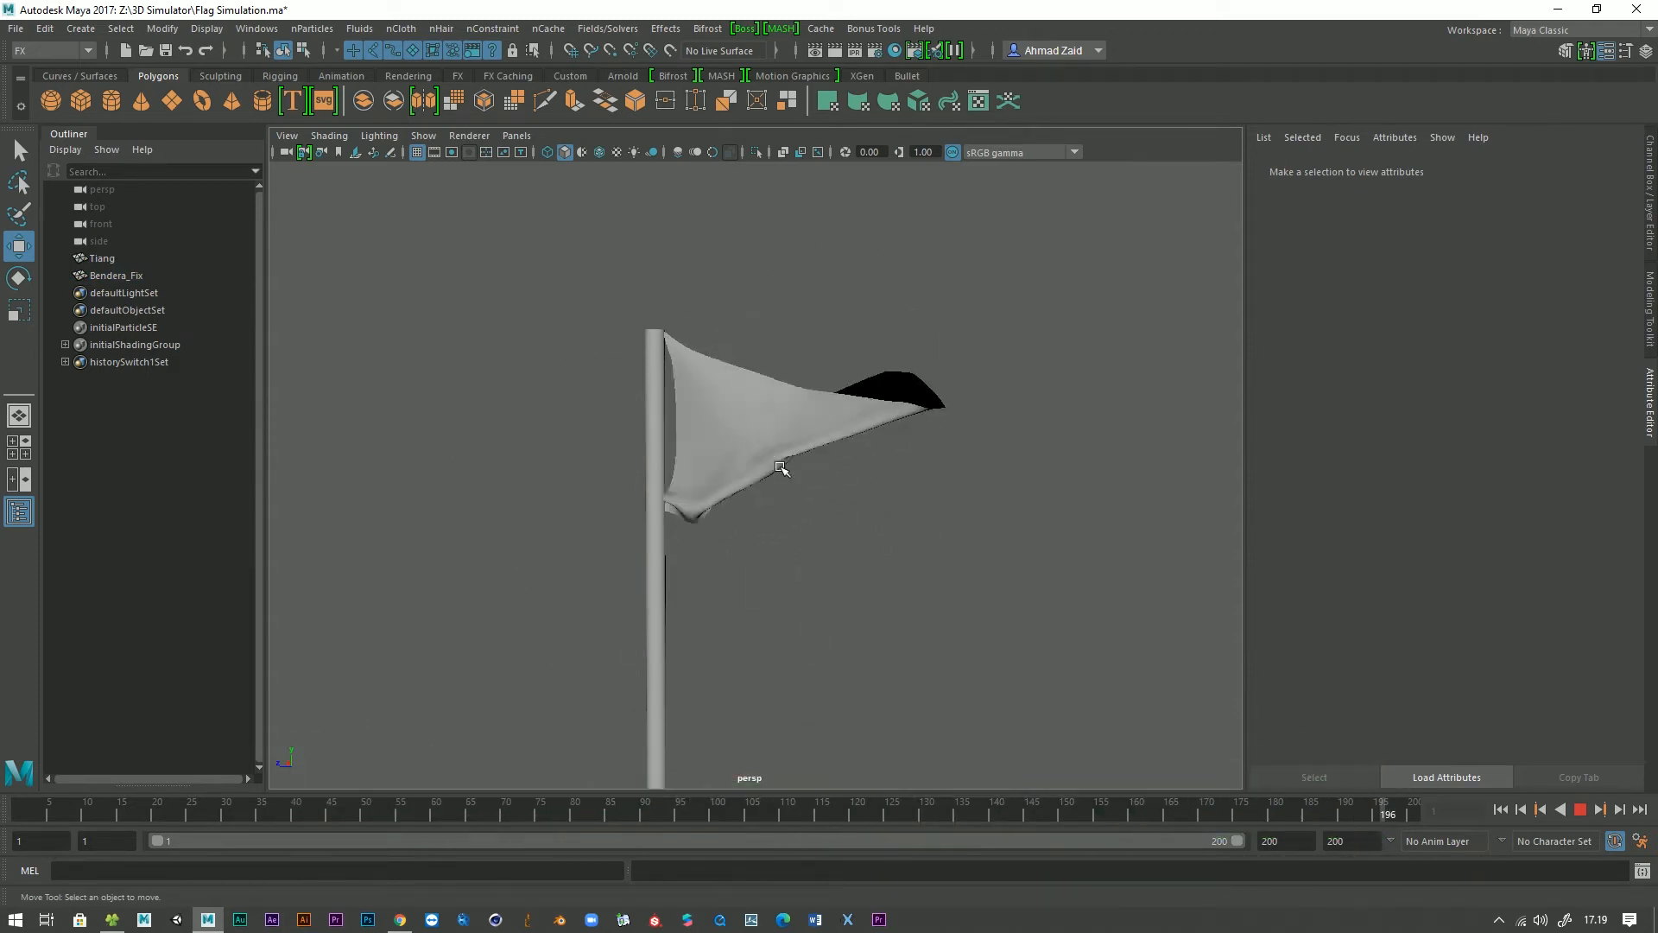
Stop the simulation playback, save the current flag scene and start a new empty scene.
{"action": "left_click", "coordinate": [1581, 809]}
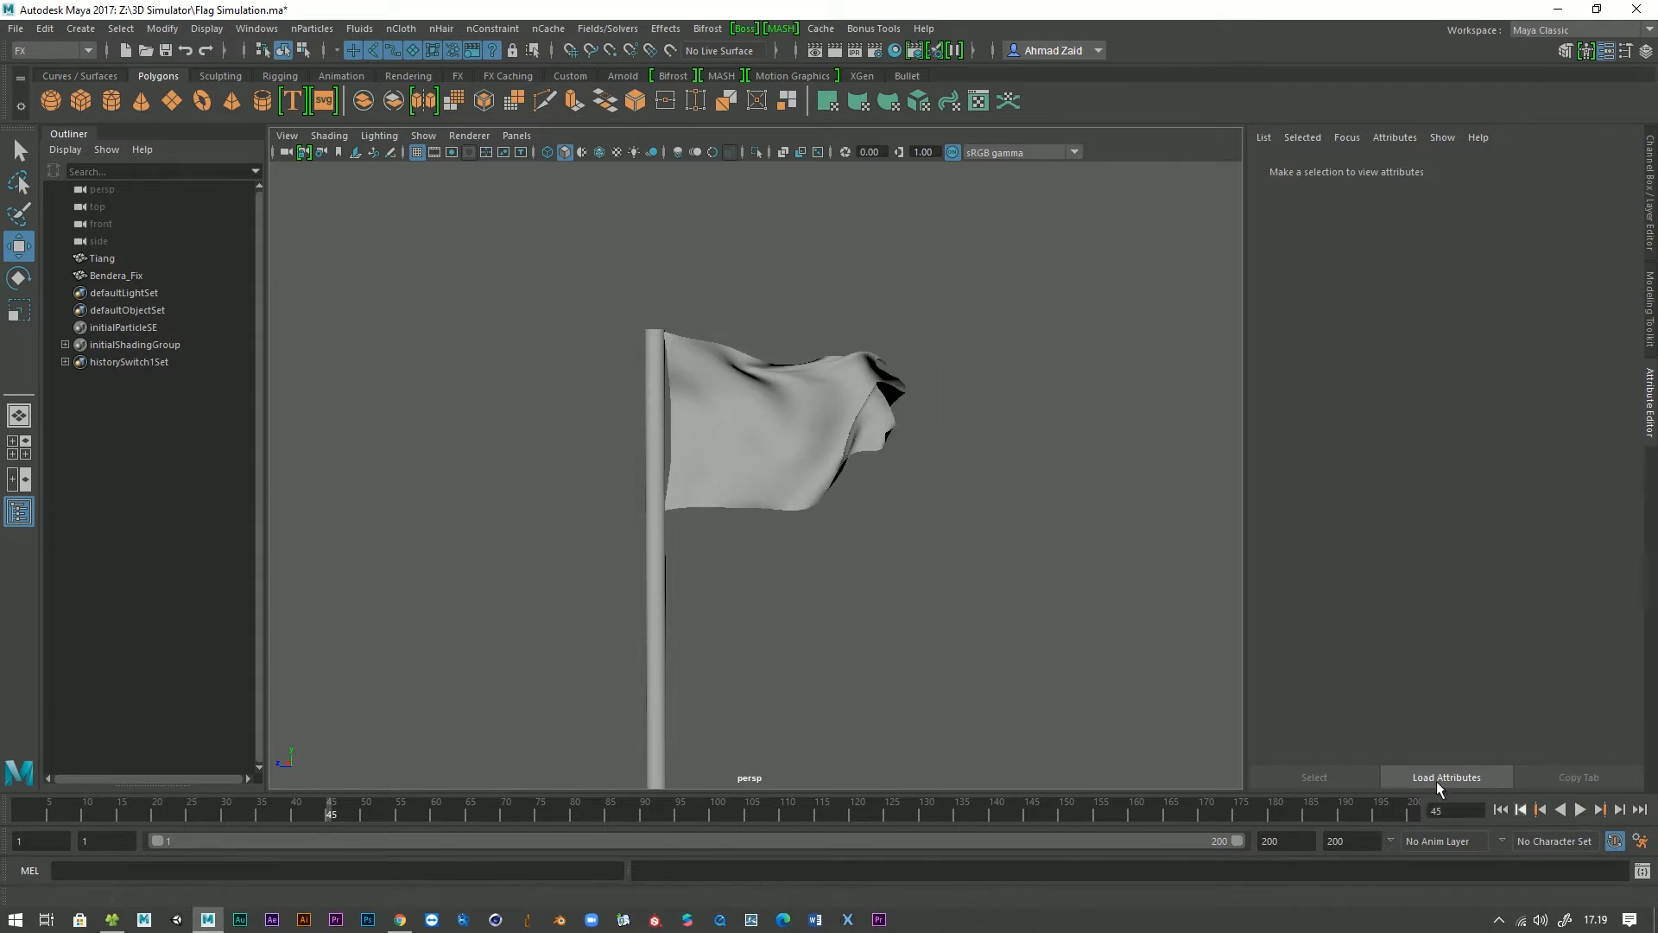
{"action": "key", "text": "ctrl+s"}
{"action": "left_click", "coordinate": [15, 33]}
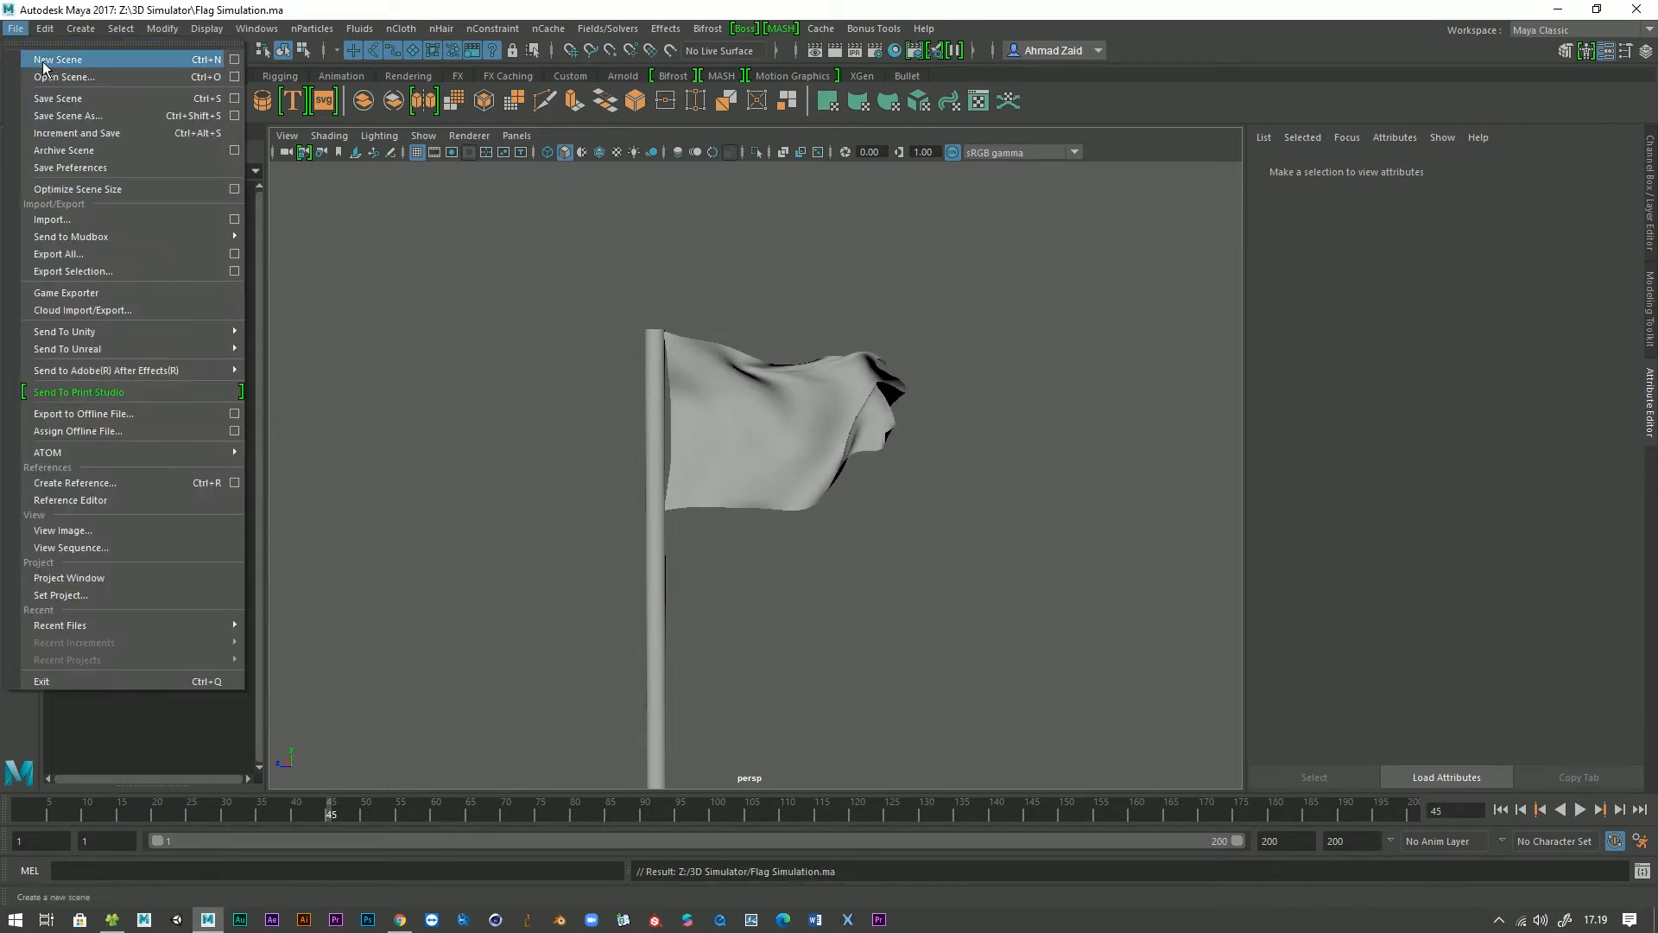
{"action": "left_click", "coordinate": [43, 60]}
Create a polygon cylinder and scale it into a tall thin pole, about 0.27 on X and Z and 8.27 on Y.
{"action": "left_click_drag", "start_coordinate": [716, 468], "coordinate": [725, 432], "text": "alt"}
{"action": "middle_click_drag", "start_coordinate": [730, 452], "coordinate": [734, 574], "text": "alt"}
{"action": "left_click", "coordinate": [112, 102]}
{"action": "left_click_drag", "start_coordinate": [658, 456], "coordinate": [795, 388], "text": "alt"}
{"action": "key", "text": "r"}
{"action": "left_click_drag", "start_coordinate": [789, 620], "coordinate": [665, 596]}
{"action": "left_click_drag", "start_coordinate": [783, 529], "coordinate": [766, 290]}
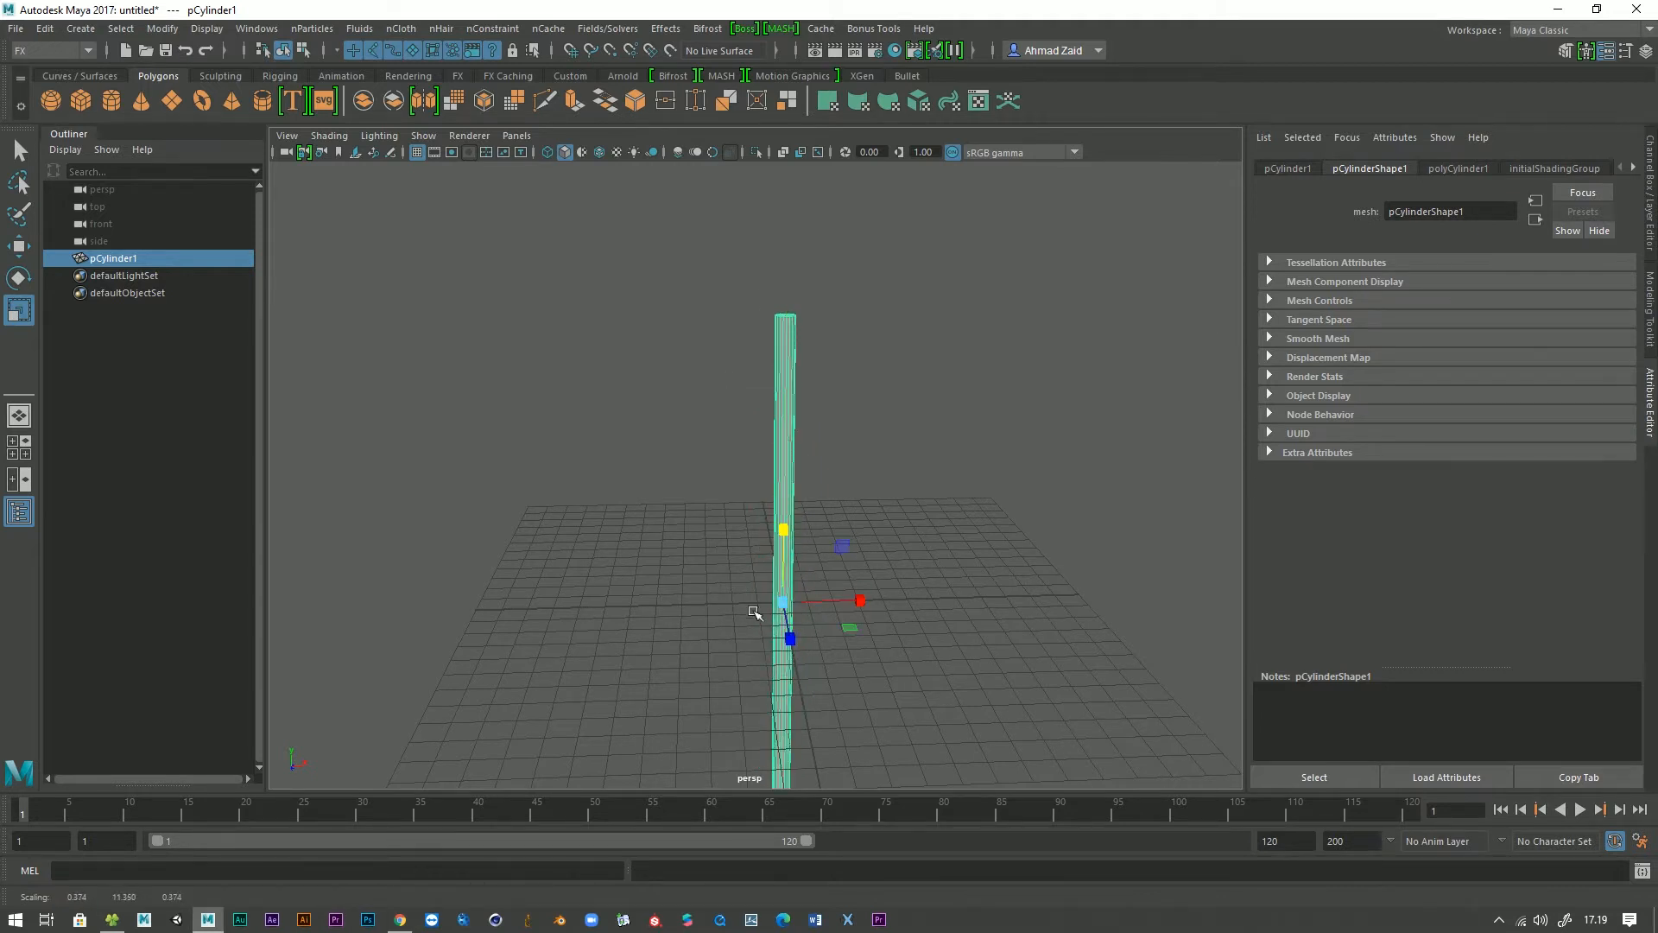
{"action": "left_click_drag", "start_coordinate": [785, 603], "coordinate": [714, 607]}
Raise the pole to about 8.26 on Y so that its base rests on the grid.
{"action": "key", "text": "w"}
{"action": "left_click_drag", "start_coordinate": [791, 530], "coordinate": [725, 317]}
{"action": "left_click_drag", "start_coordinate": [678, 432], "coordinate": [712, 370], "text": "alt"}
{"action": "middle_click_drag", "start_coordinate": [593, 474], "coordinate": [596, 470]}
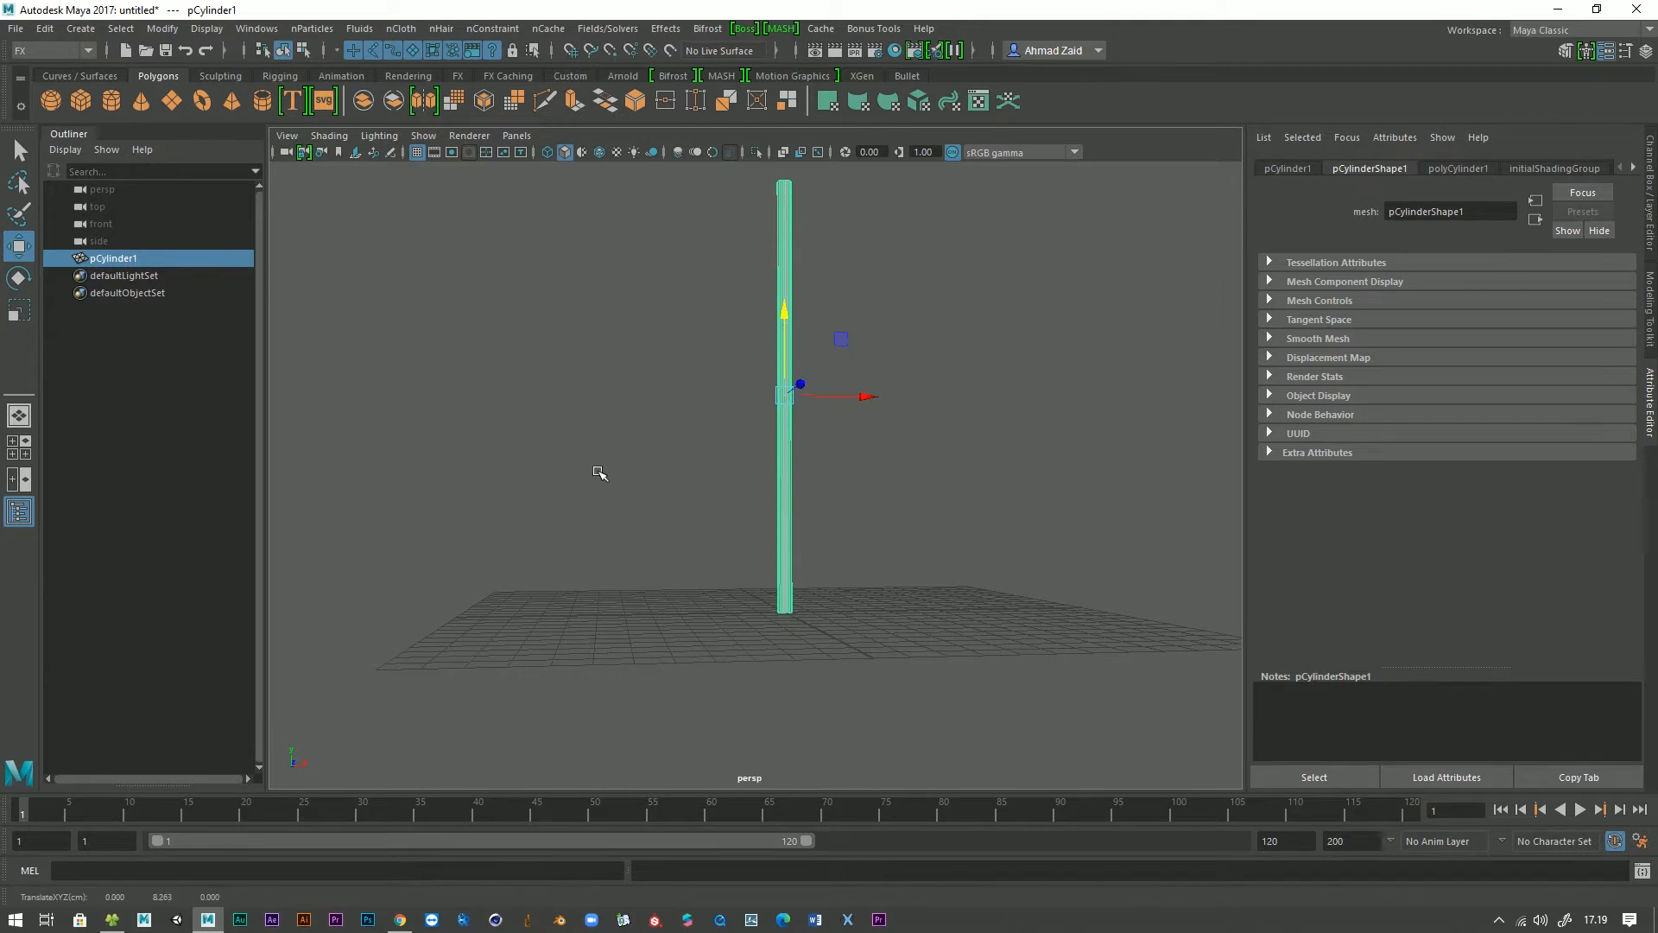
{"action": "left_click_drag", "start_coordinate": [594, 468], "coordinate": [524, 491], "text": "alt"}
{"action": "middle_click_drag", "start_coordinate": [524, 491], "coordinate": [508, 580], "text": "alt"}
{"action": "left_click", "coordinate": [522, 557]}
{"action": "left_click_drag", "start_coordinate": [604, 396], "coordinate": [803, 484]}
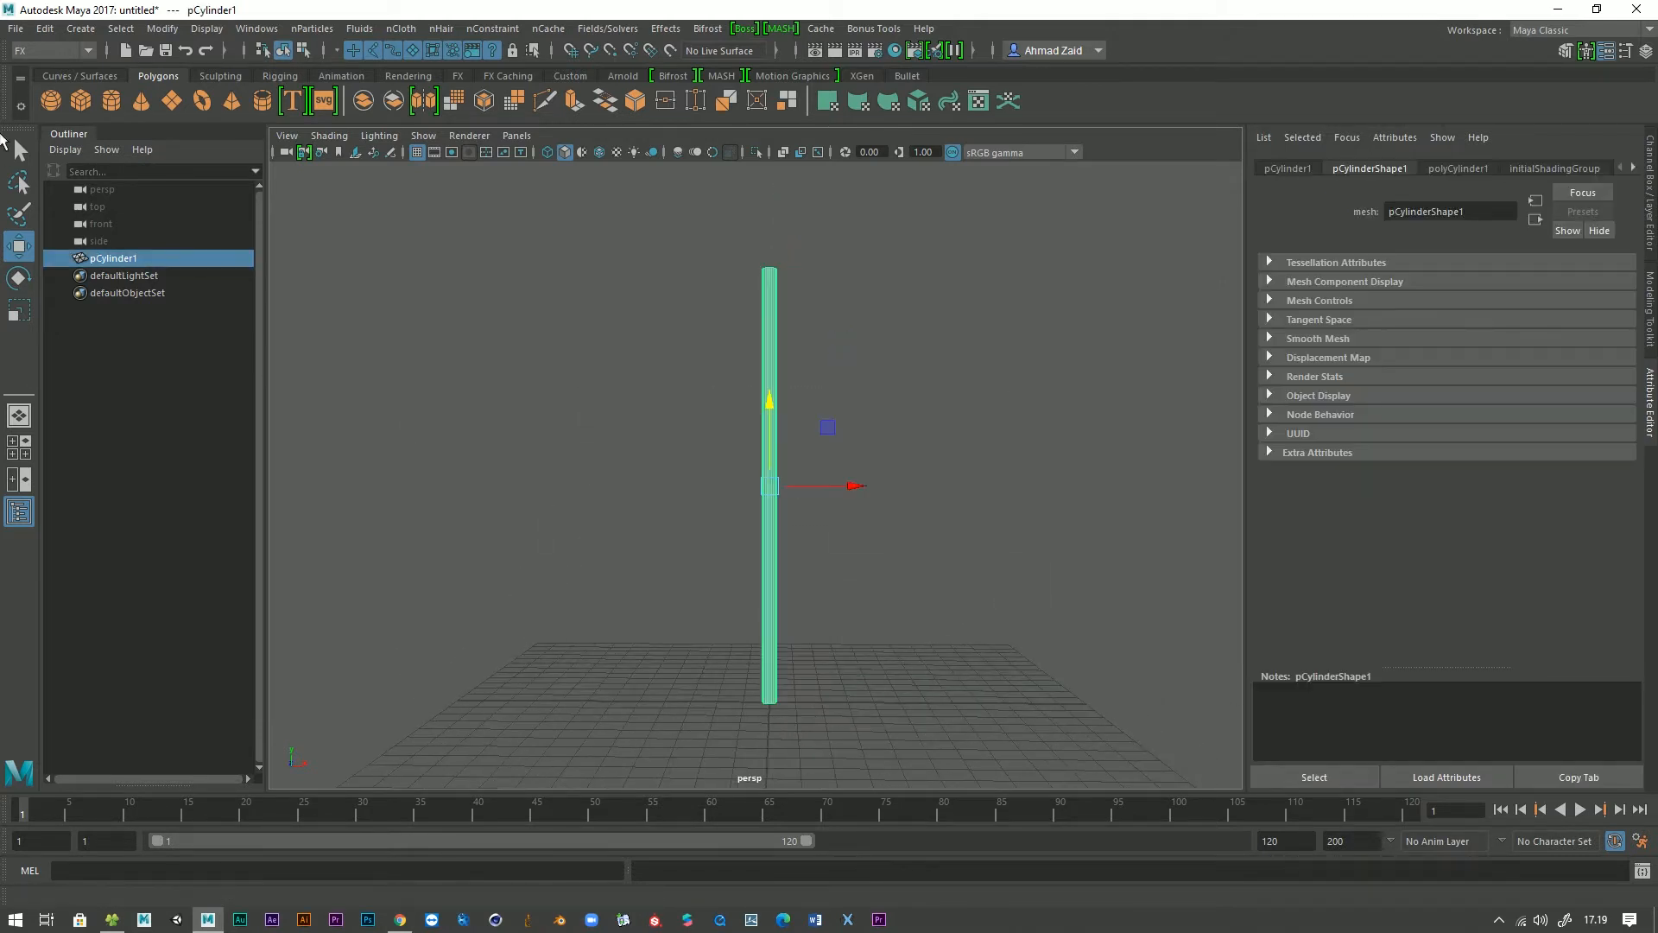
Create a polygon plane beside the pole, about 3.92 along X, and set its X rotation to 90.
{"action": "left_click", "coordinate": [169, 101]}
{"action": "key", "text": "e"}
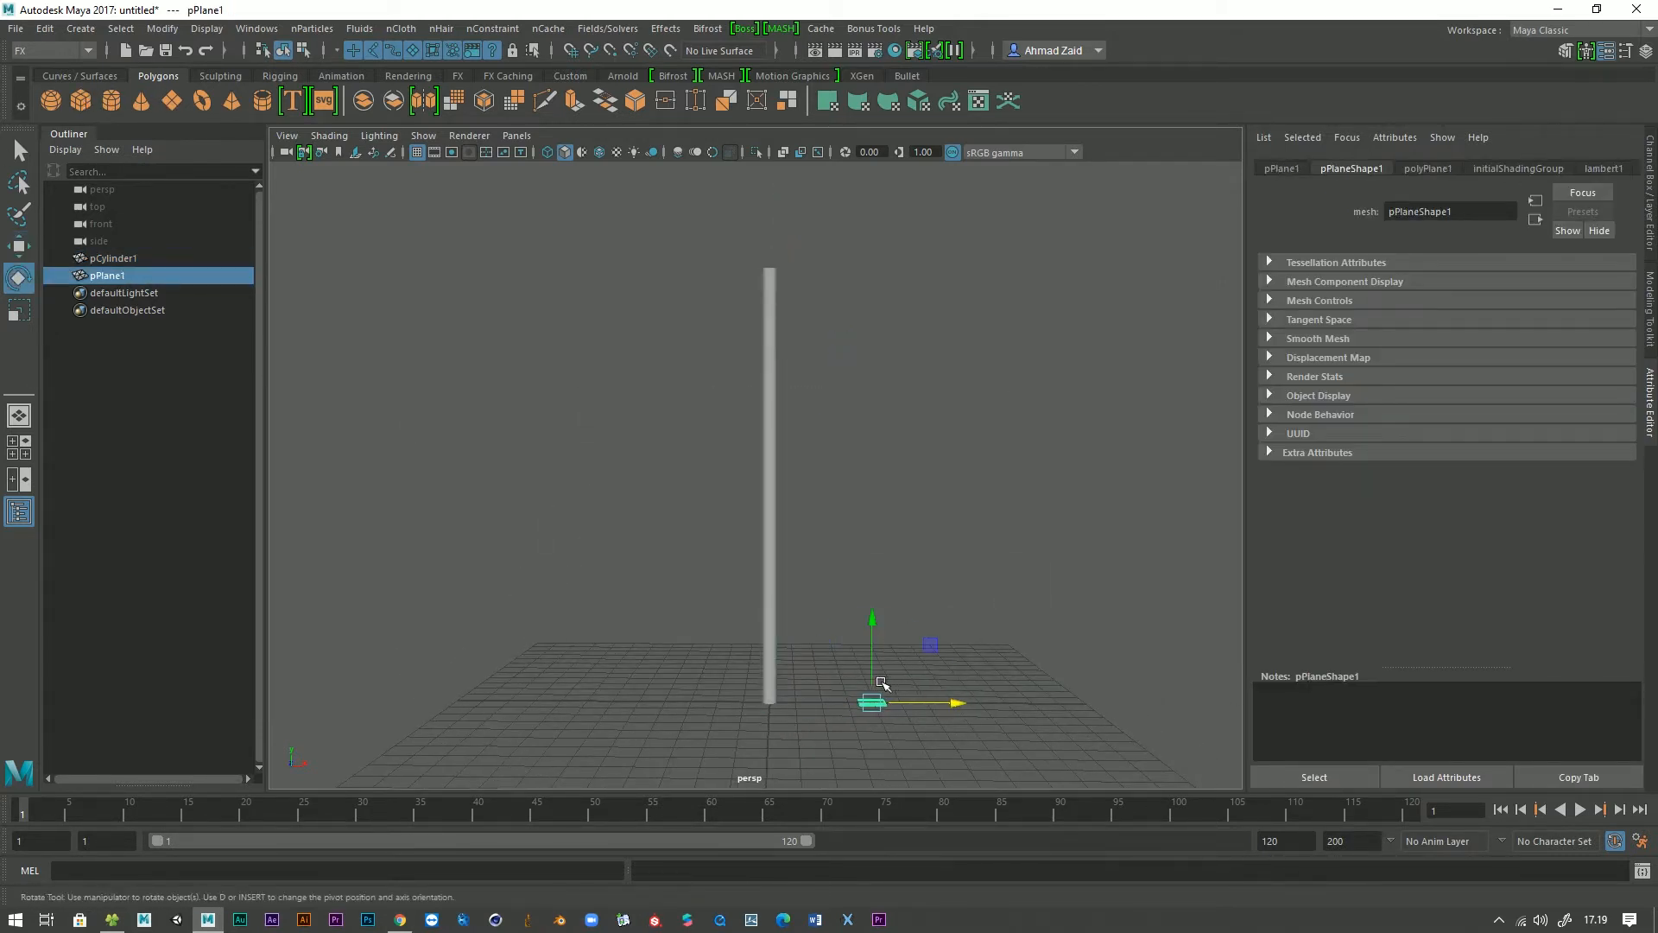
{"action": "left_click_drag", "start_coordinate": [881, 683], "coordinate": [894, 709]}
{"action": "left_click", "coordinate": [1653, 161]}
{"action": "double_click", "coordinate": [1612, 207]}
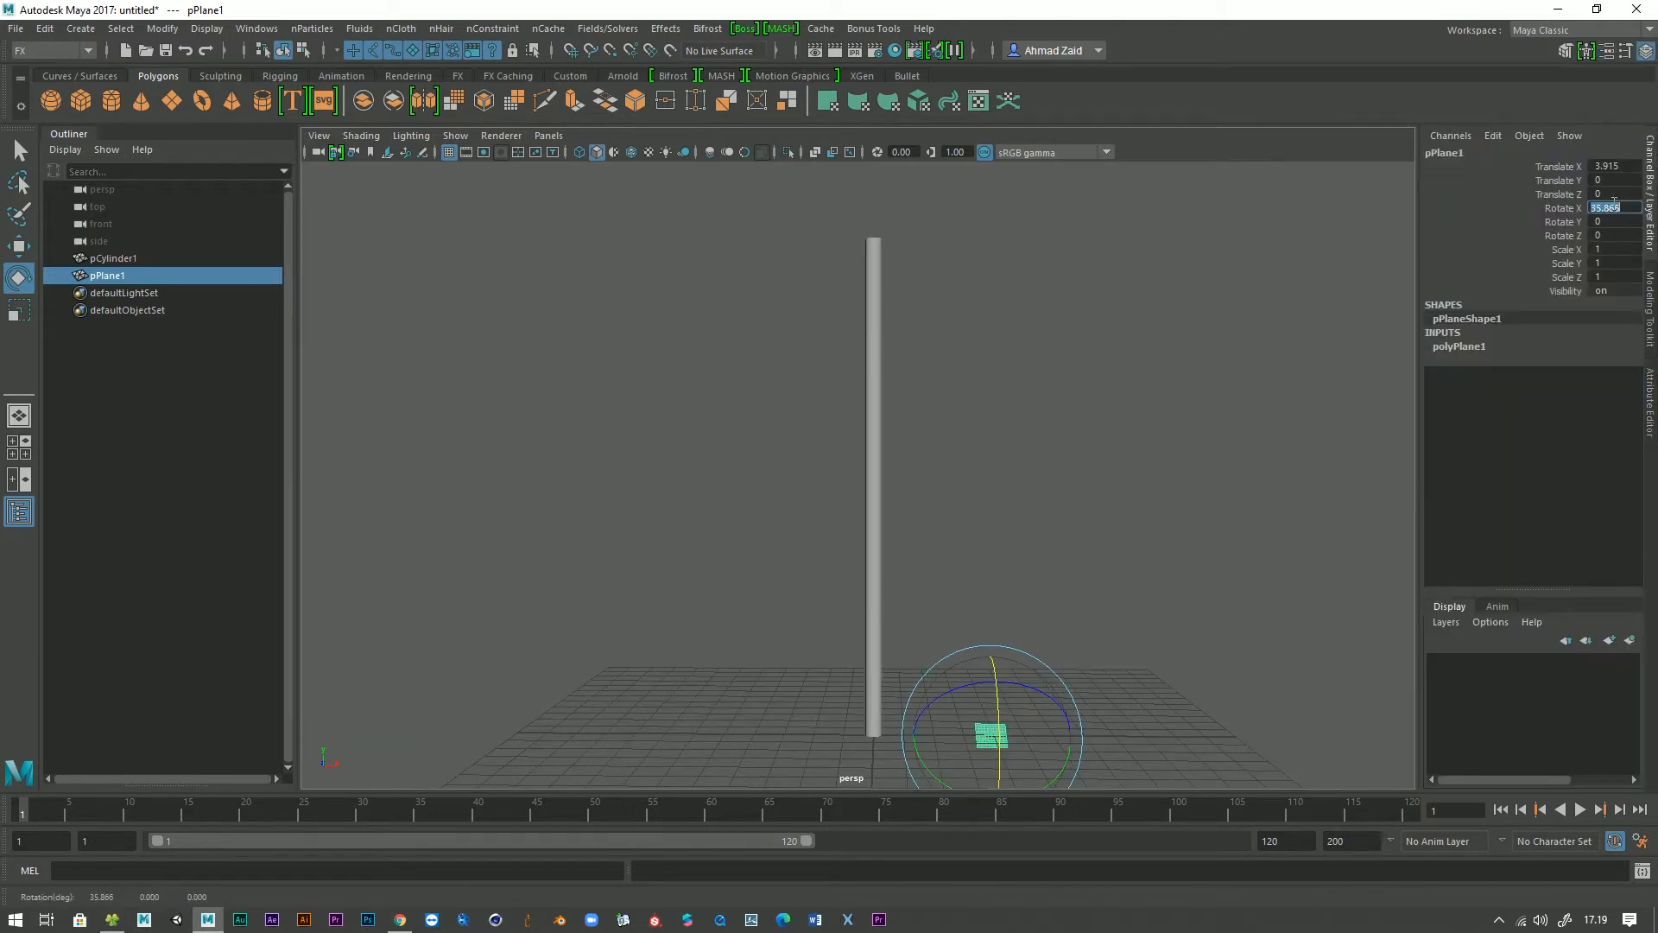
{"action": "type", "text": "90"}
{"action": "key", "text": "Return"}
Raise the plane to about 14.94 on Y near the pole's top and scale it uniformly to about 2.92.
{"action": "key", "text": "w"}
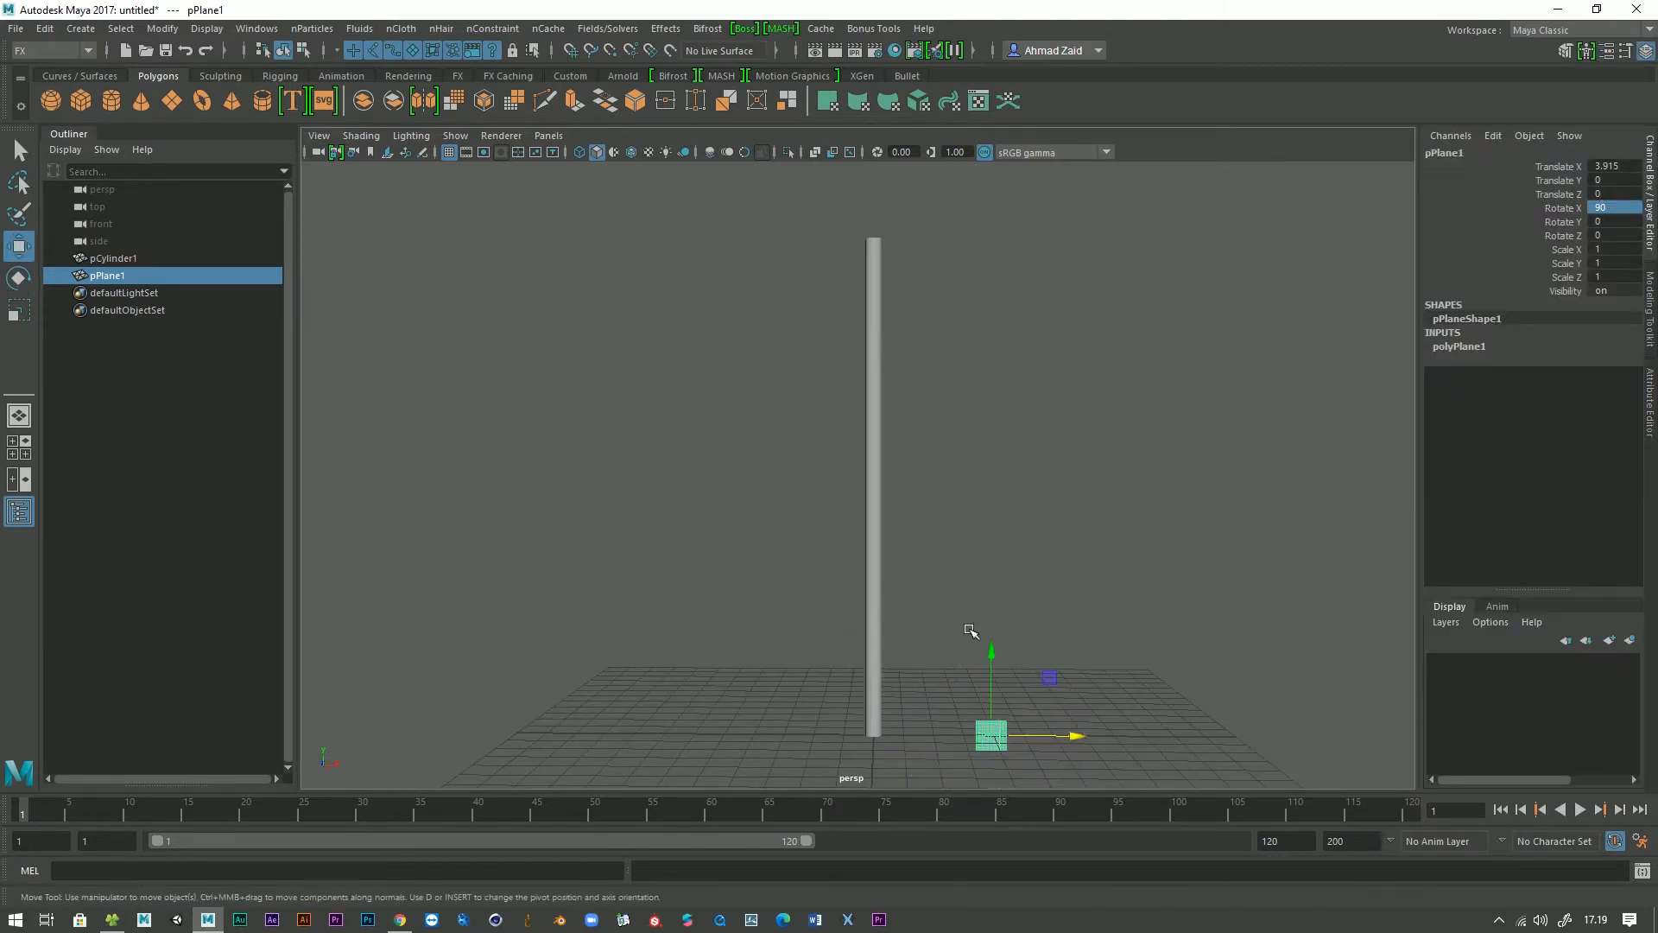
{"action": "left_click_drag", "start_coordinate": [1016, 659], "coordinate": [1034, 505]}
{"action": "left_click_drag", "start_coordinate": [1015, 629], "coordinate": [980, 783]}
{"action": "left_click_drag", "start_coordinate": [989, 659], "coordinate": [987, 210]}
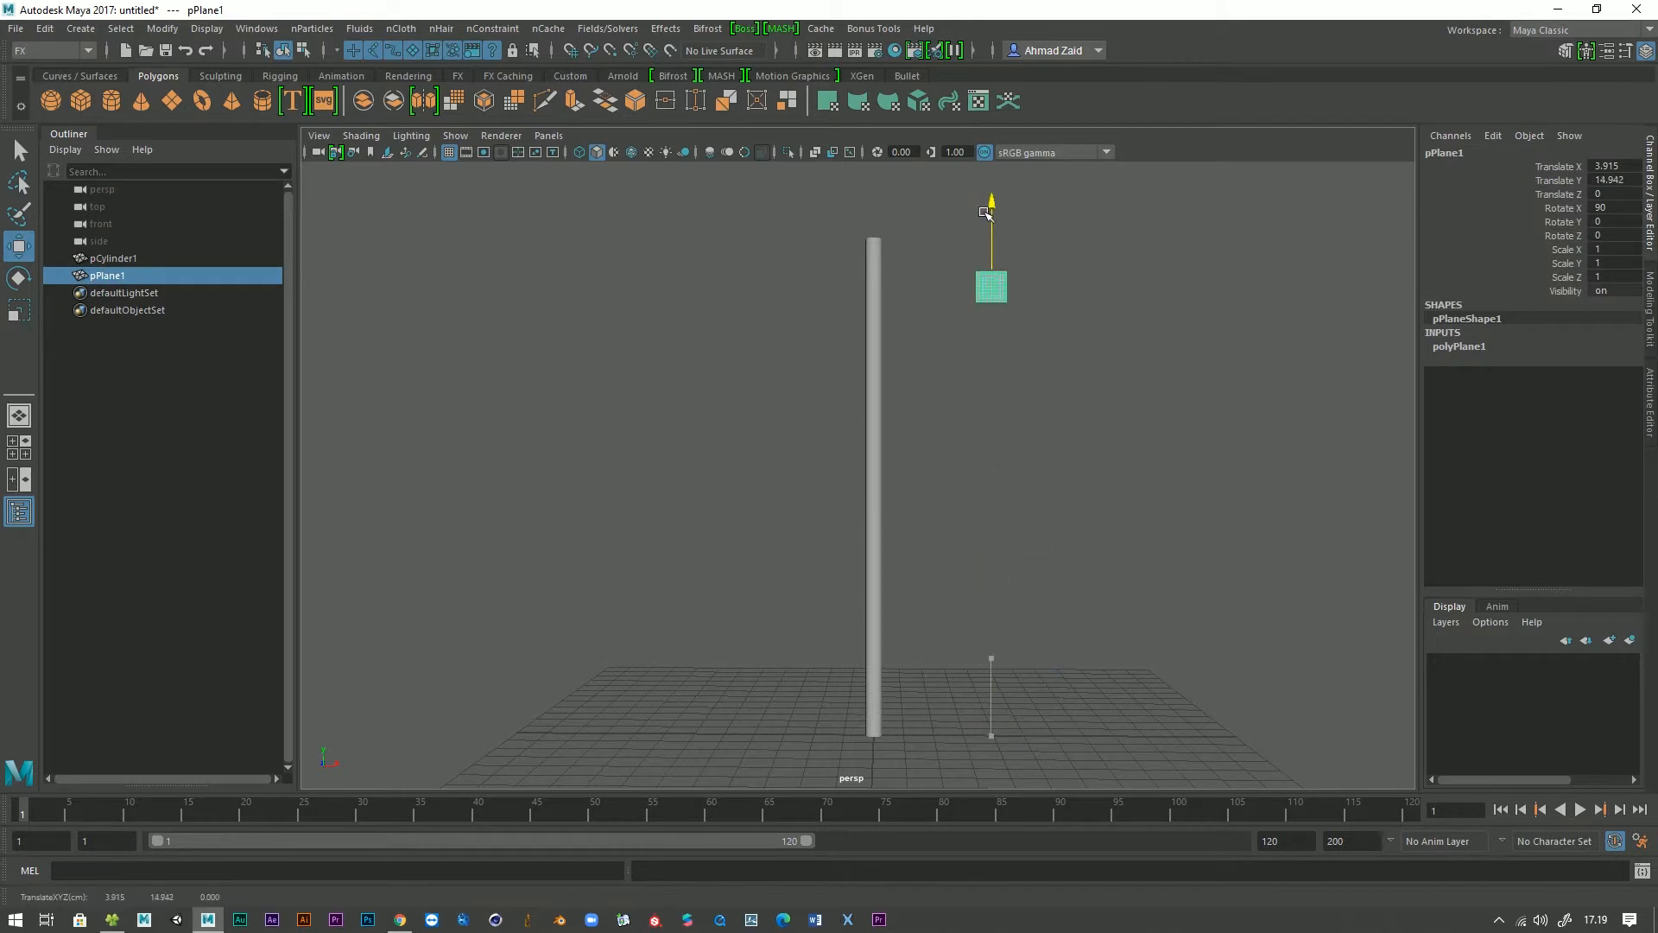
{"action": "middle_click_drag", "start_coordinate": [962, 288], "coordinate": [813, 453], "text": "alt"}
{"action": "scroll", "coordinate": [813, 453], "scroll_direction": "up", "scroll_amount": 3}
{"action": "key", "text": "r"}
{"action": "left_click_drag", "start_coordinate": [836, 440], "coordinate": [907, 442]}
Set the plane's width and height subdivisions to 25.
{"action": "left_click", "coordinate": [1499, 340]}
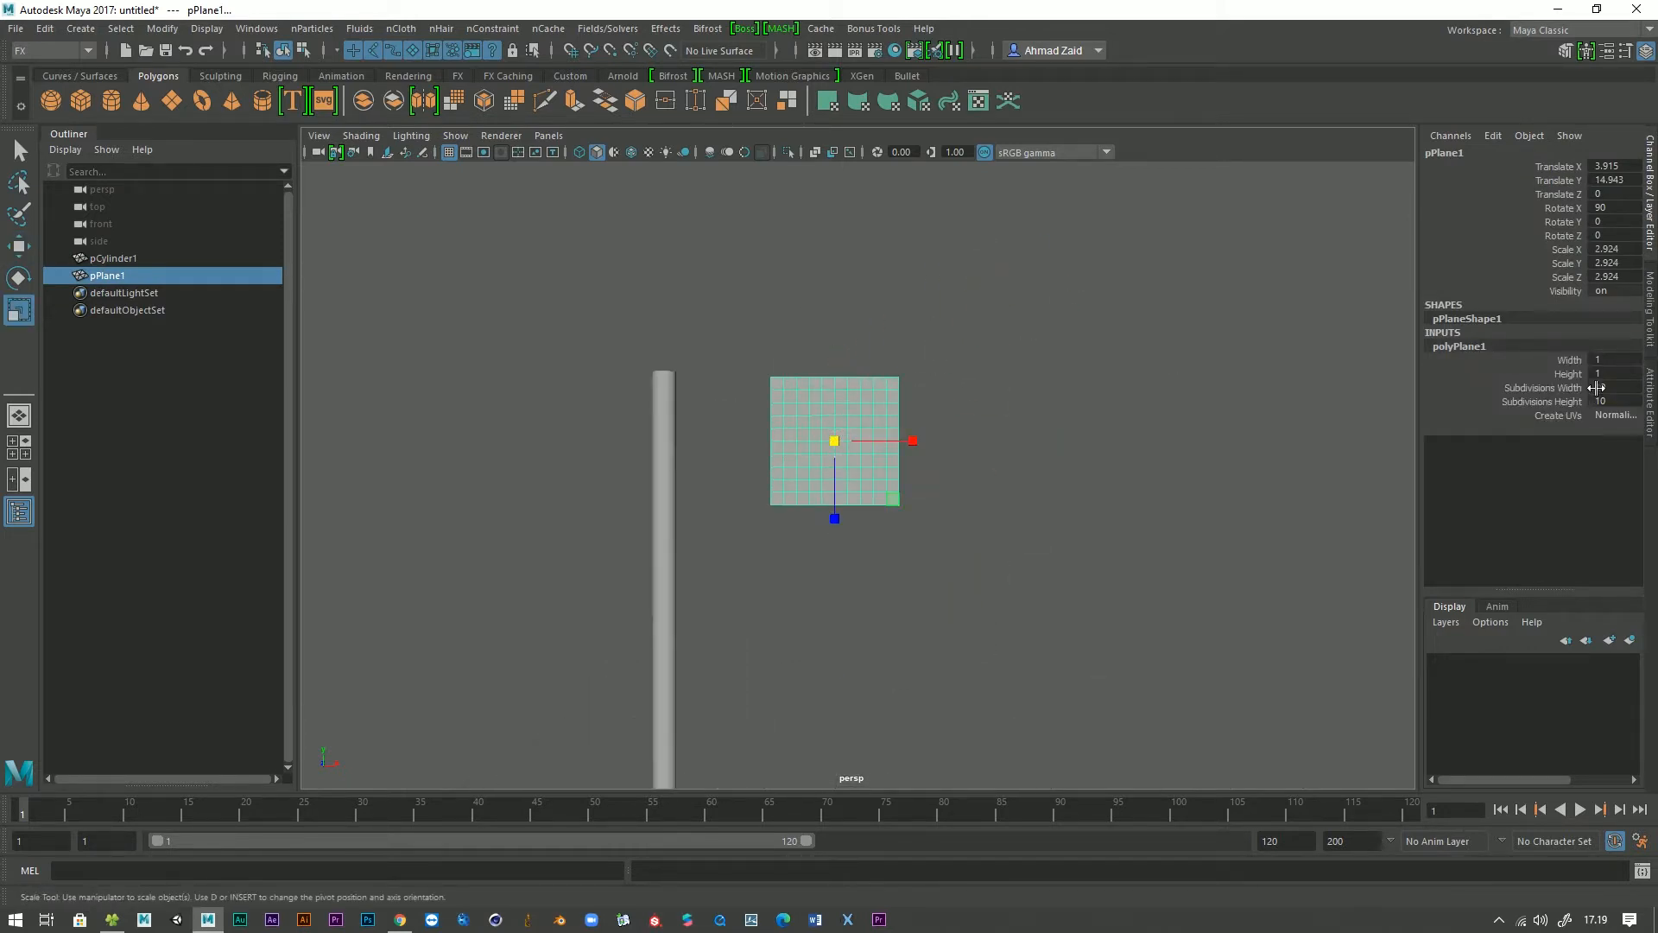
{"action": "left_click_drag", "start_coordinate": [1600, 387], "coordinate": [1603, 401]}
{"action": "type", "text": "25"}
{"action": "key", "text": "Return"}
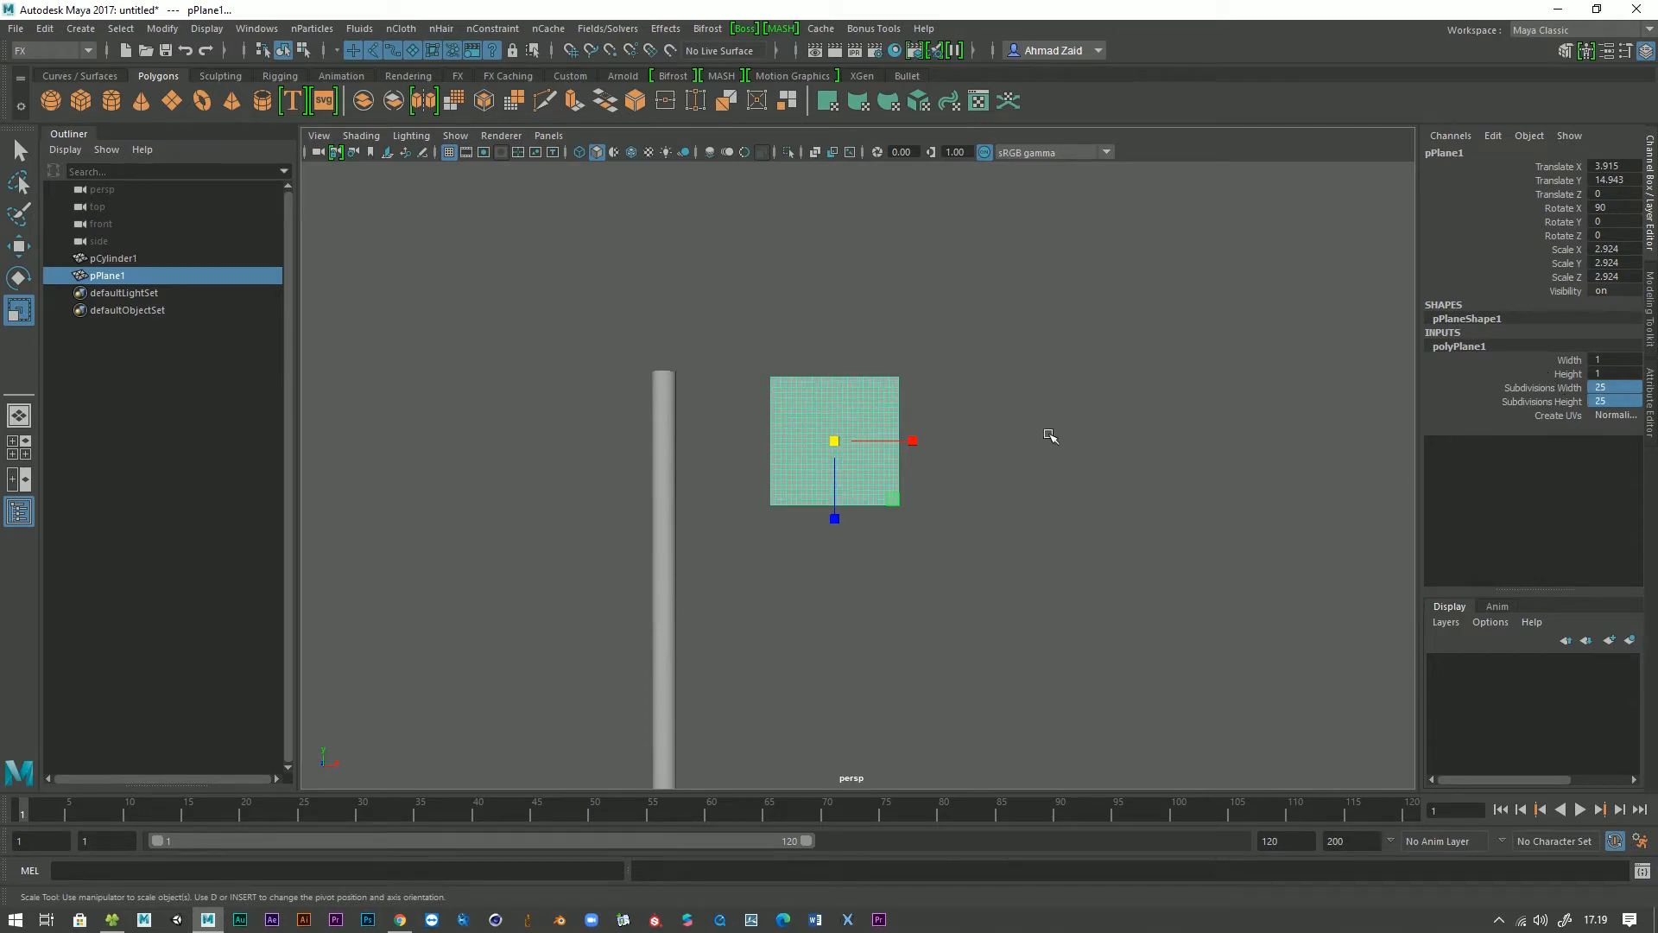
Stretch the plane into a flag scaled about 7.38 on X and 4.03 on Z, and lower it to about 14.49 on Y.
{"action": "scroll", "coordinate": [760, 486], "scroll_direction": "up", "scroll_amount": 3}
{"action": "middle_click_drag", "start_coordinate": [755, 484], "coordinate": [808, 551], "text": "alt"}
{"action": "left_click_drag", "start_coordinate": [852, 484], "coordinate": [929, 485]}
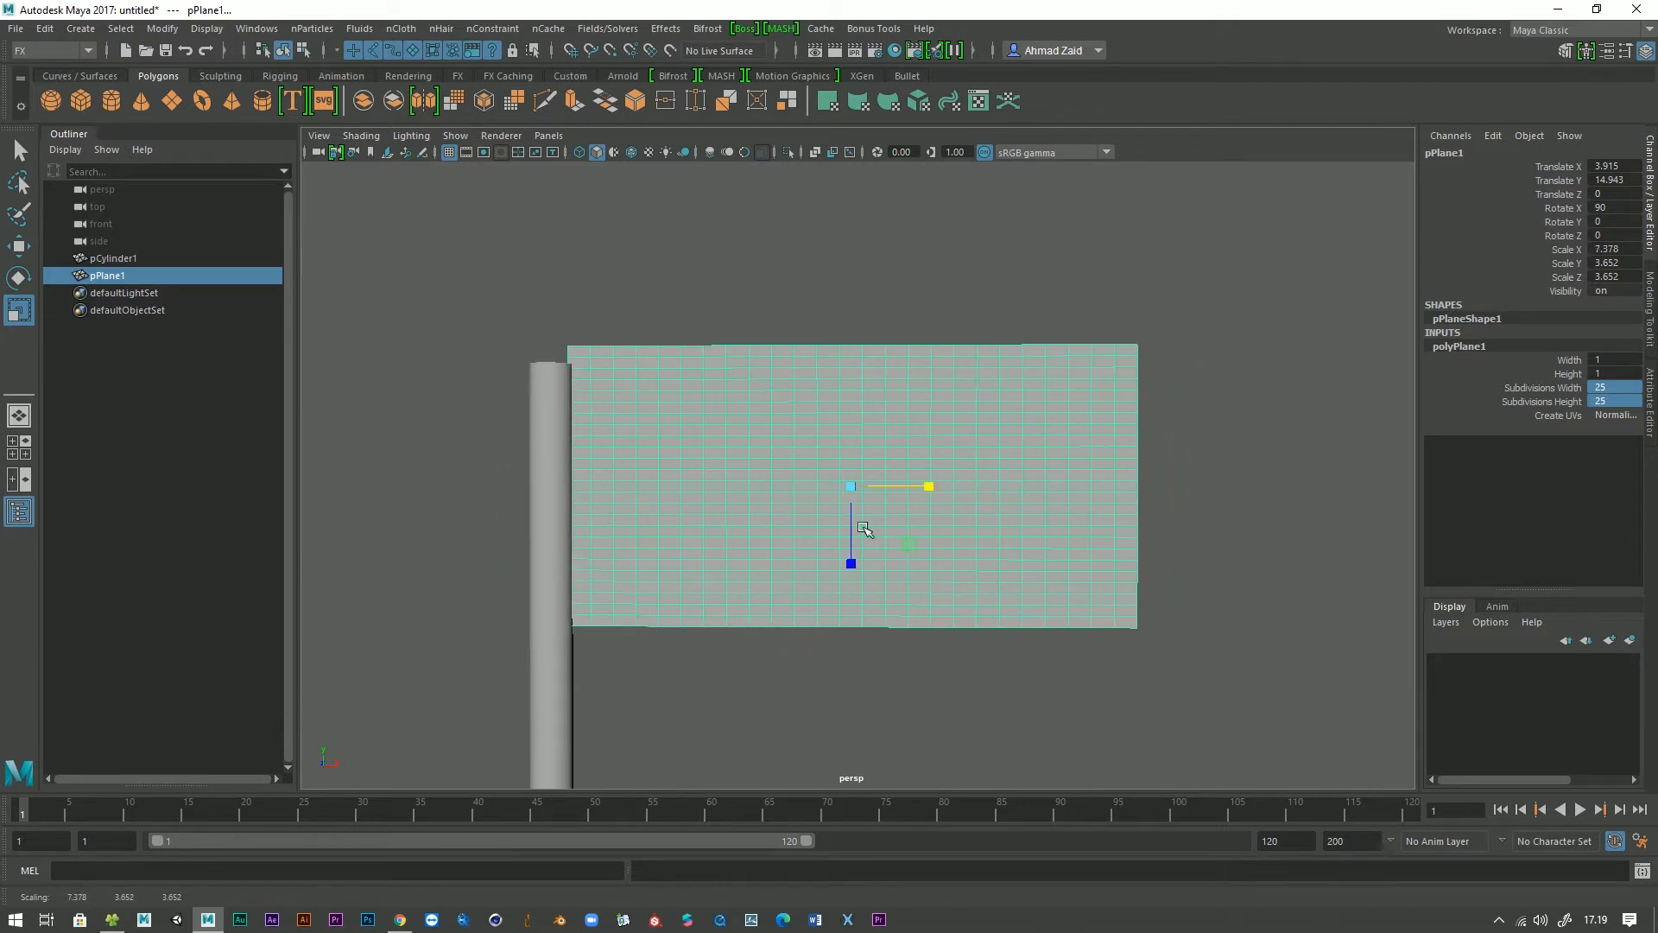
{"action": "left_click_drag", "start_coordinate": [850, 559], "coordinate": [852, 562]}
{"action": "scroll", "coordinate": [852, 557], "scroll_direction": "down", "scroll_amount": 2}
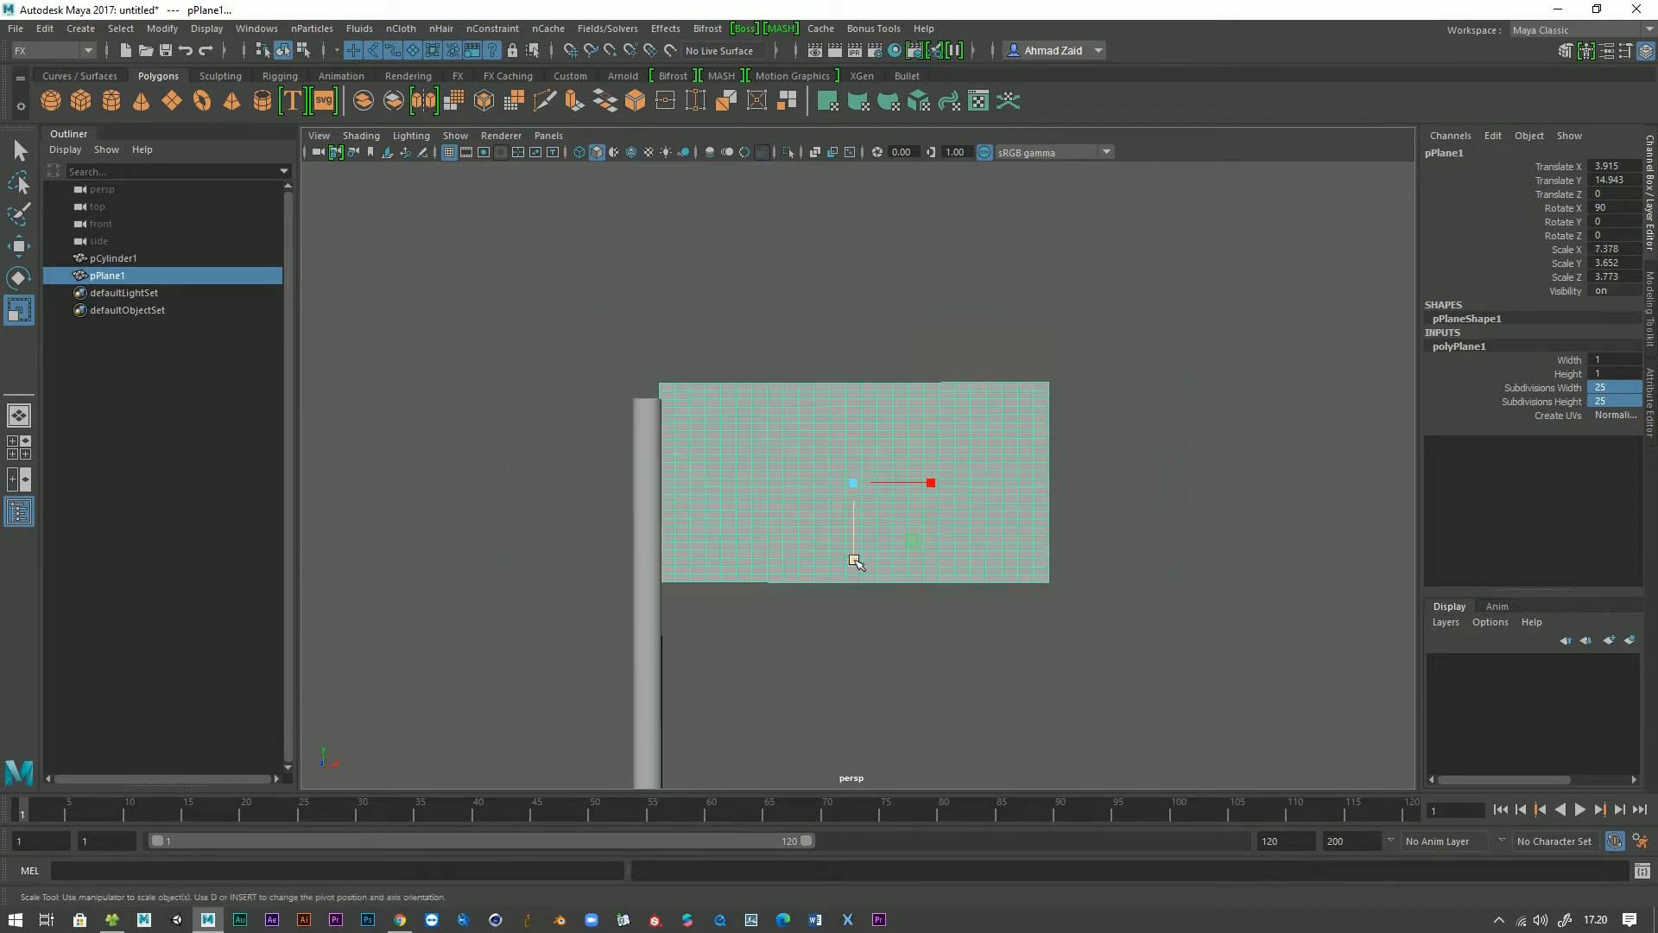
{"action": "key", "text": "w"}
{"action": "mouse_move", "coordinate": [854, 450]}
{"action": "left_mouse_down"}
{"action": "mouse_move", "coordinate": [855, 481]}
{"action": "mouse_move", "coordinate": [898, 504]}
{"action": "mouse_move", "coordinate": [846, 520]}
{"action": "mouse_move", "coordinate": [851, 443]}
{"action": "left_mouse_up"}
Rename the cylinder as Tiang and the plane as Bendera.
{"action": "left_click_drag", "start_coordinate": [765, 353], "coordinate": [829, 339], "text": "alt"}
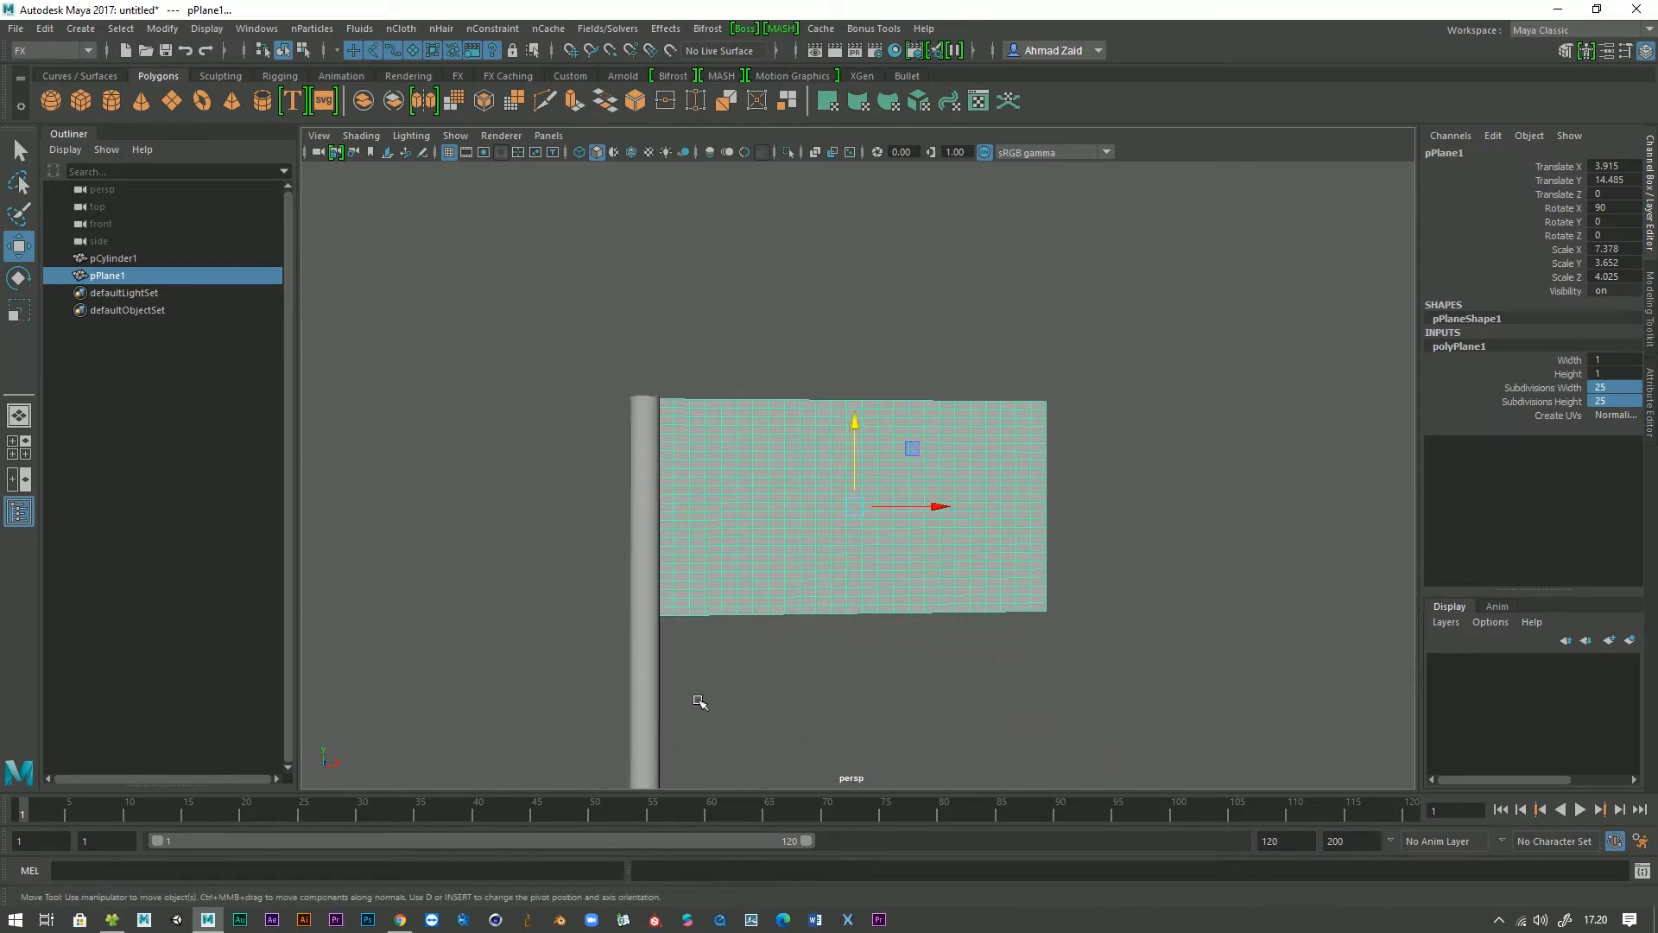
{"action": "middle_click_drag", "start_coordinate": [715, 657], "coordinate": [743, 548], "text": "alt"}
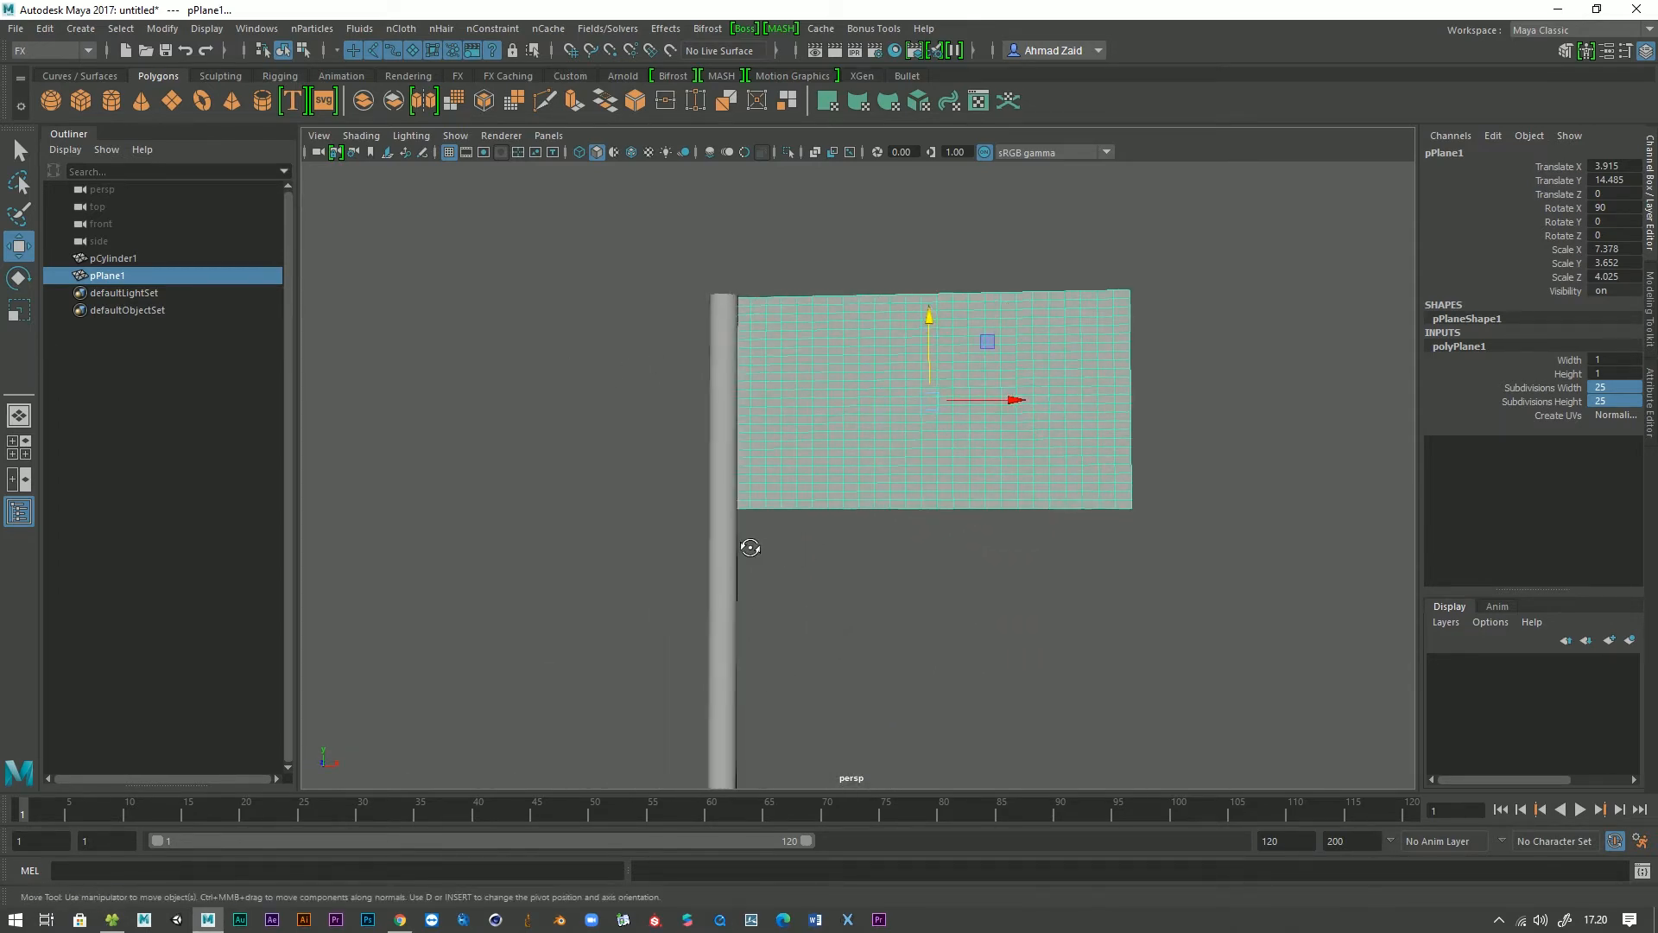
{"action": "left_click", "coordinate": [101, 259]}
{"action": "double_click", "coordinate": [105, 258]}
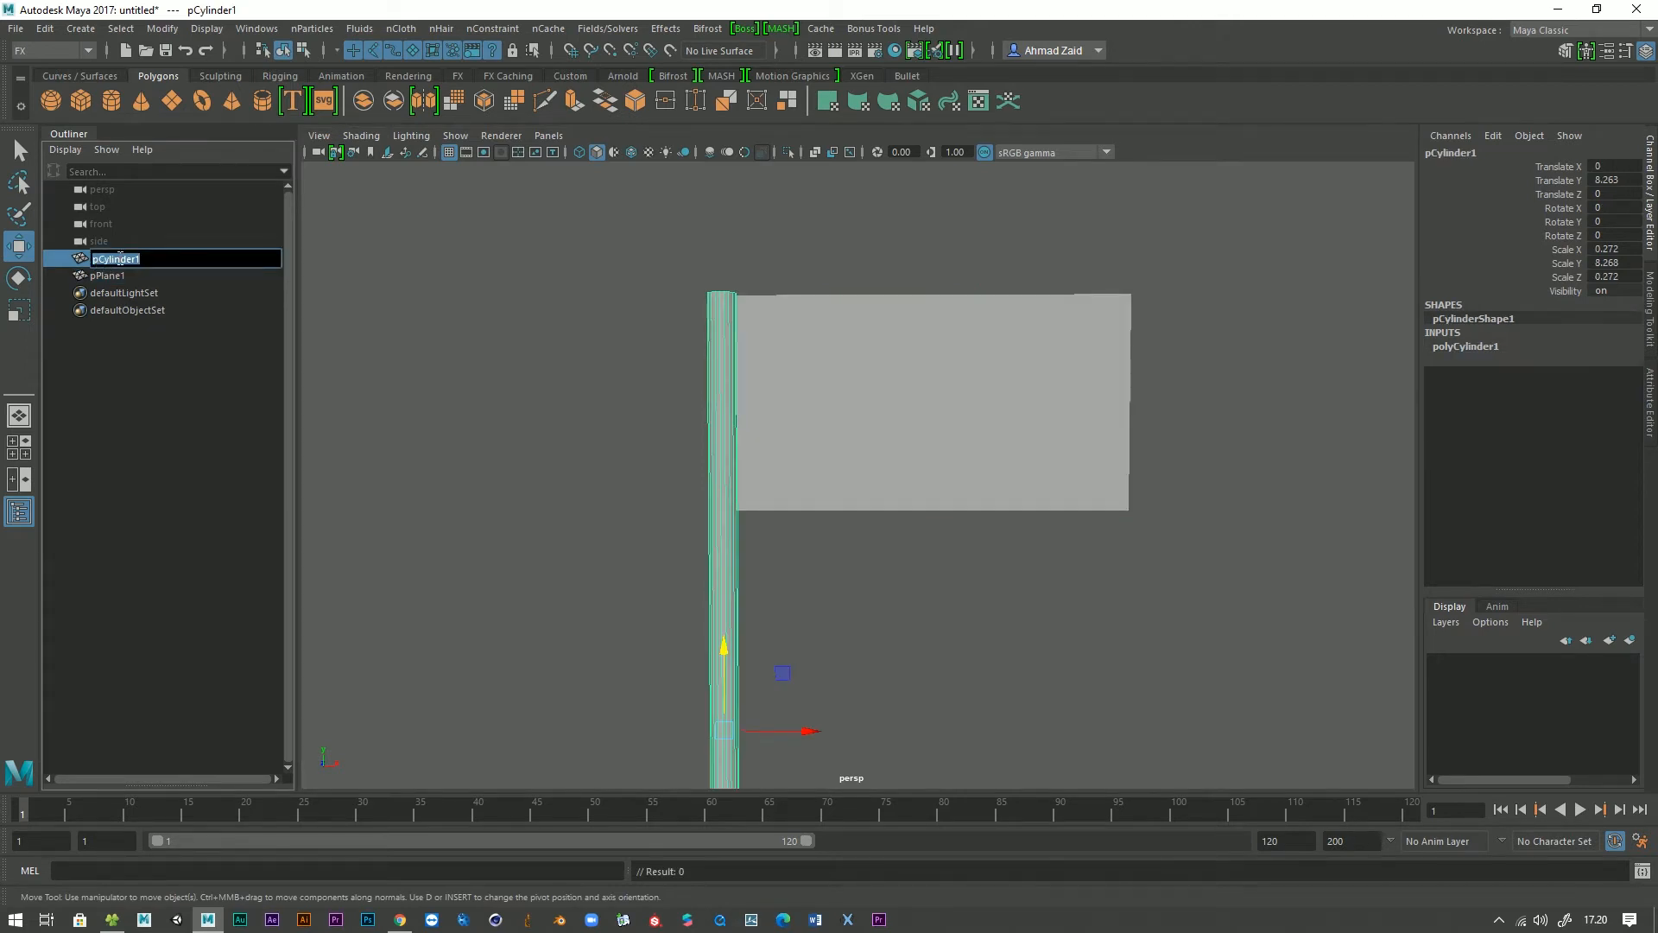
{"action": "type", "text": "Tiang"}
{"action": "left_click", "coordinate": [137, 276]}
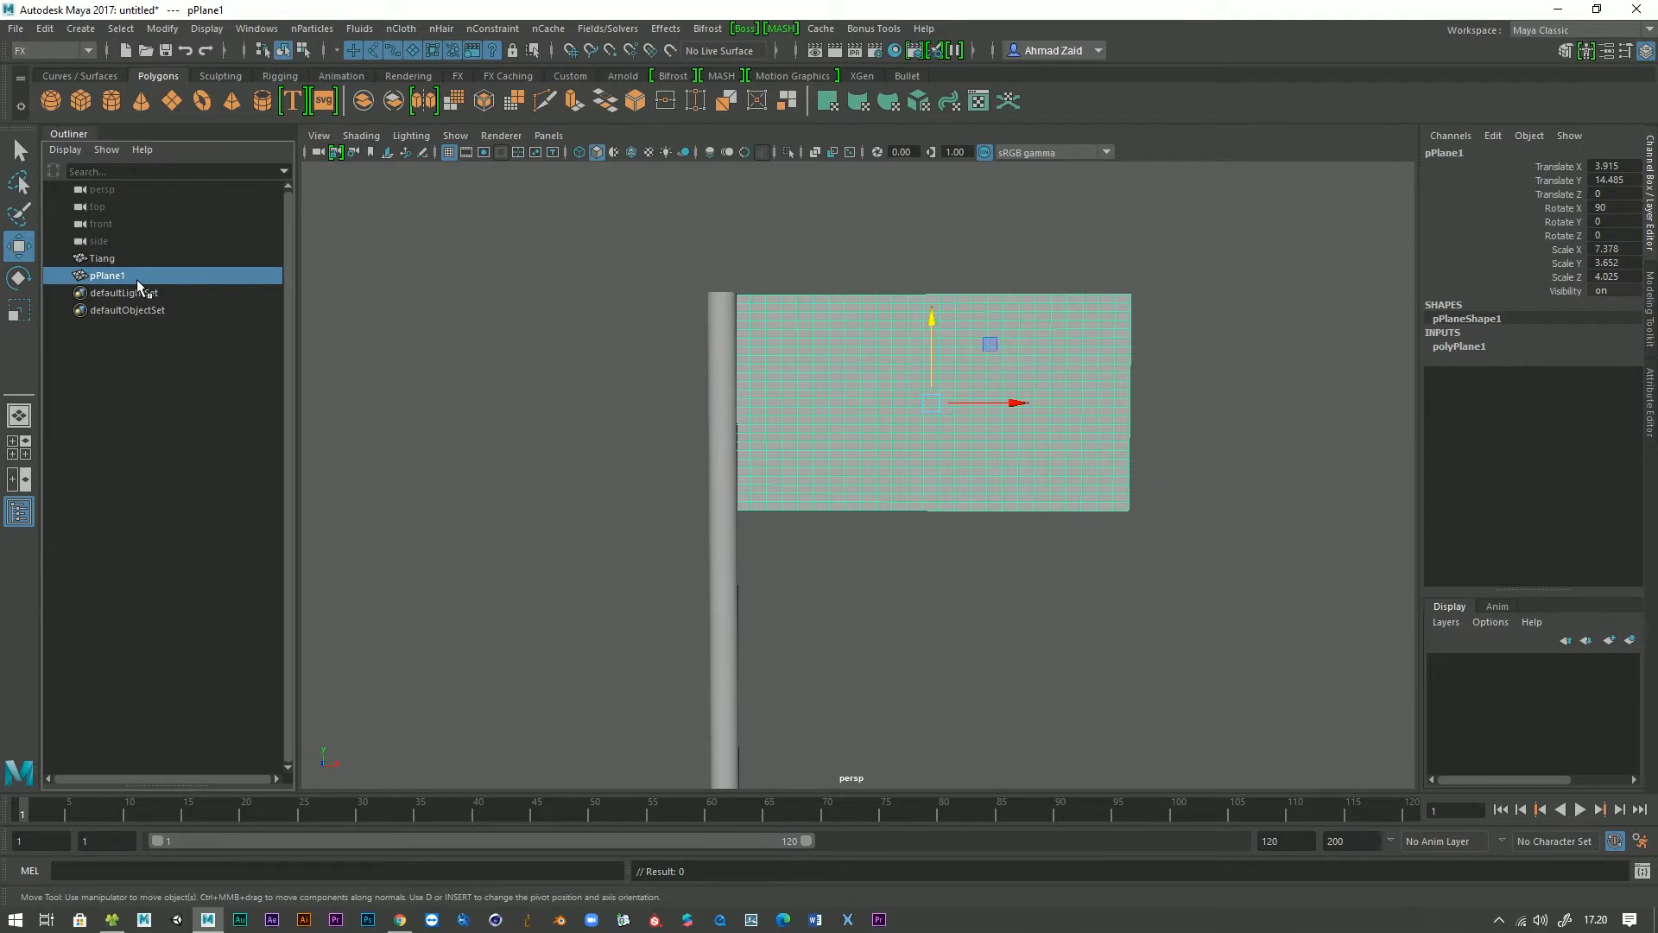
{"action": "double_click", "coordinate": [137, 276]}
{"action": "type", "text": "Bendera"}
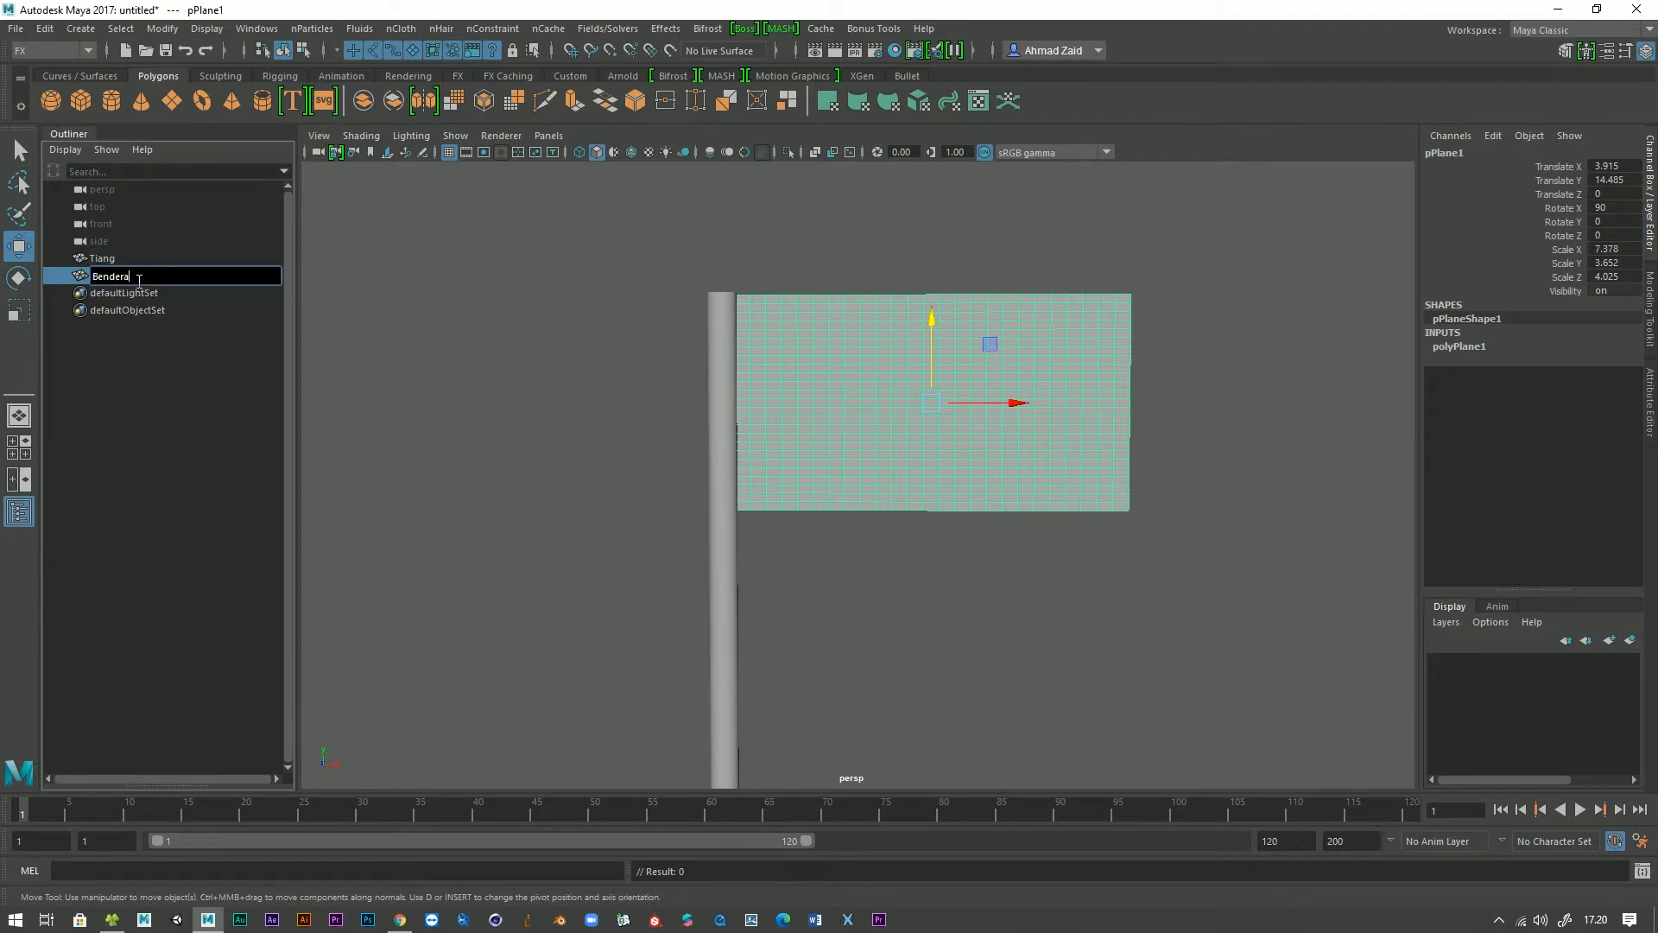
{"action": "left_click", "coordinate": [618, 329]}
Freeze all transformations of the Bendera flag plane.
{"action": "left_click", "coordinate": [988, 478]}
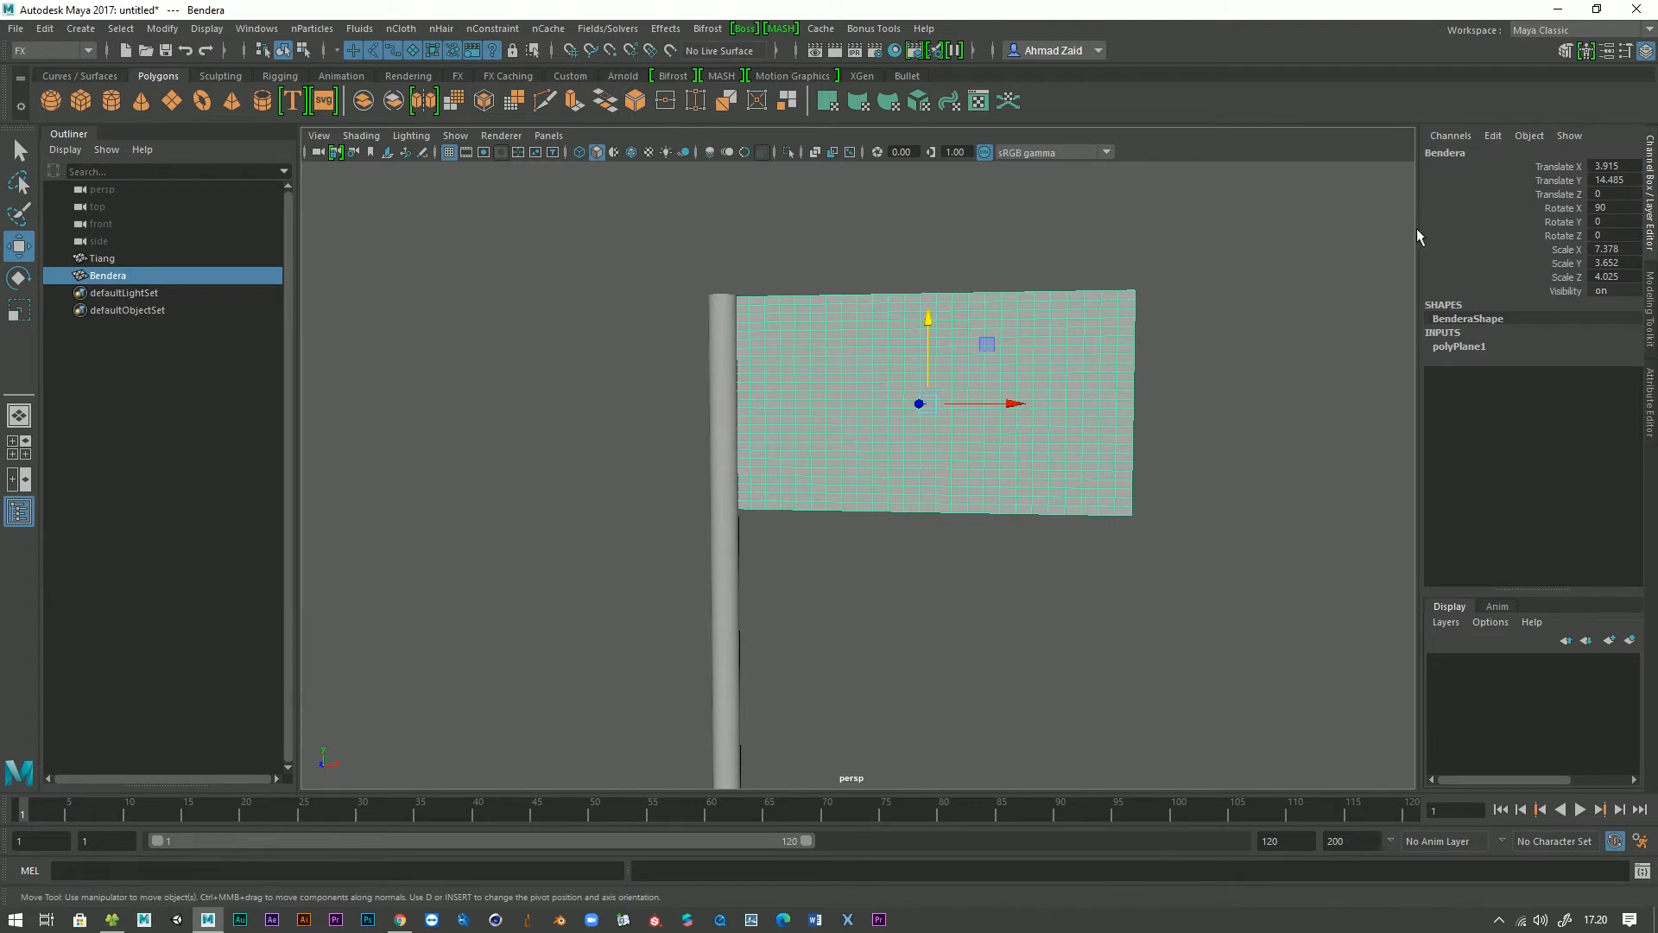
{"action": "left_click", "coordinate": [1537, 207]}
{"action": "right_click", "coordinate": [1472, 209]}
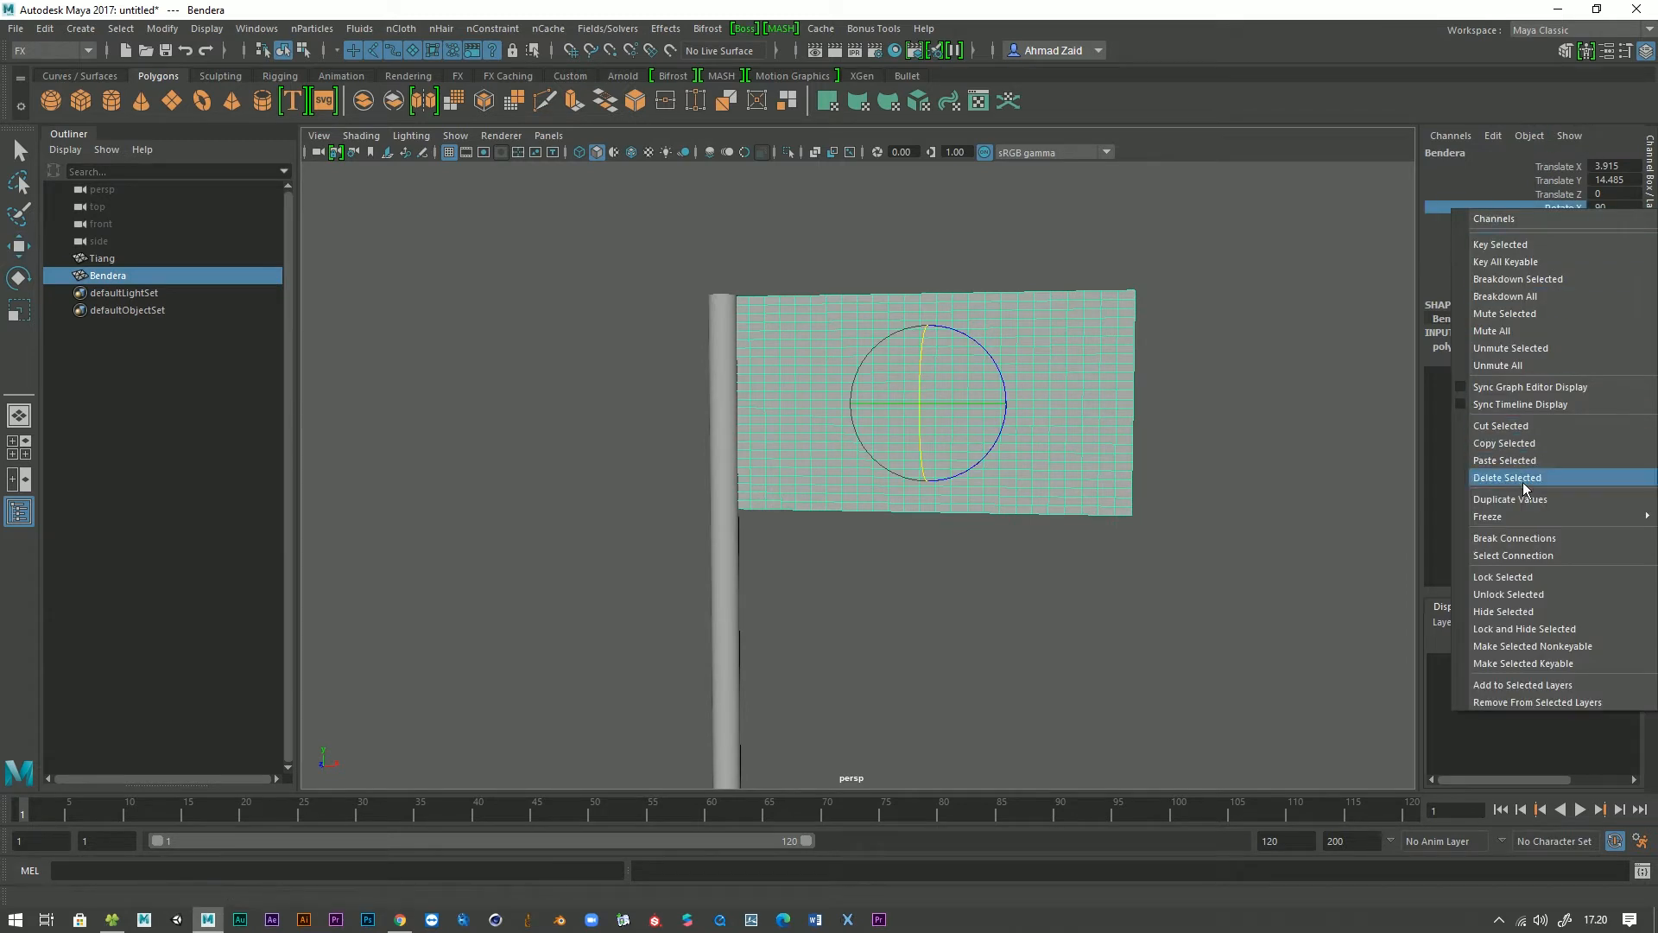
{"action": "mouse_move", "coordinate": [1517, 515]}
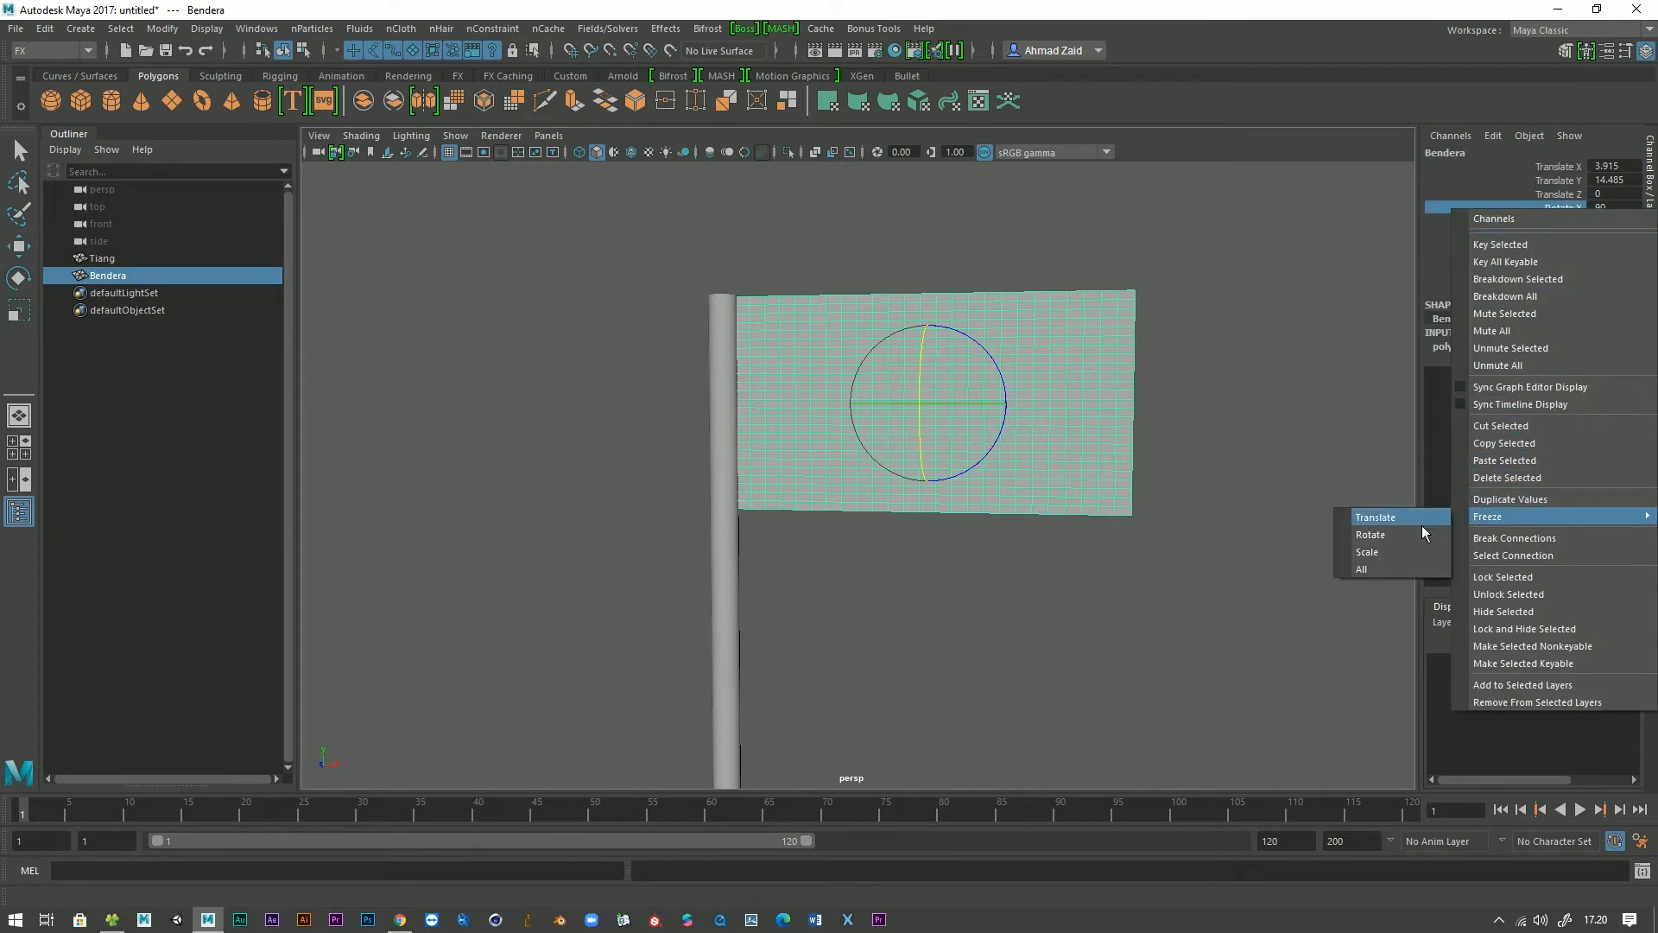
{"action": "left_click", "coordinate": [1380, 569]}
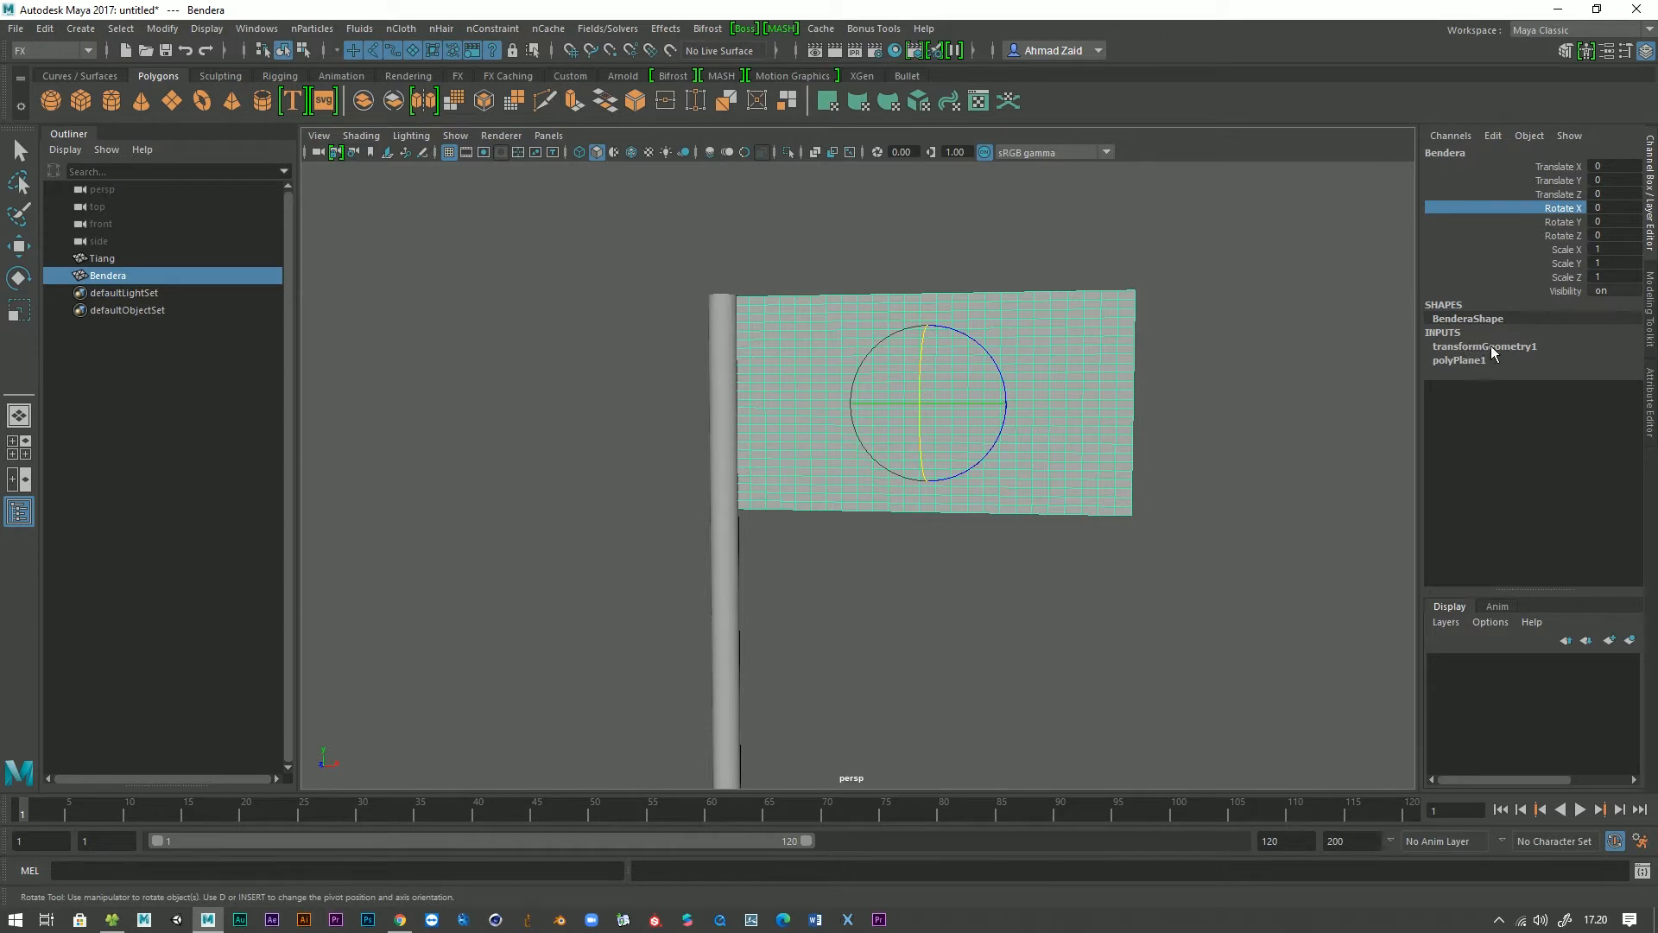
{"action": "key", "text": "w"}
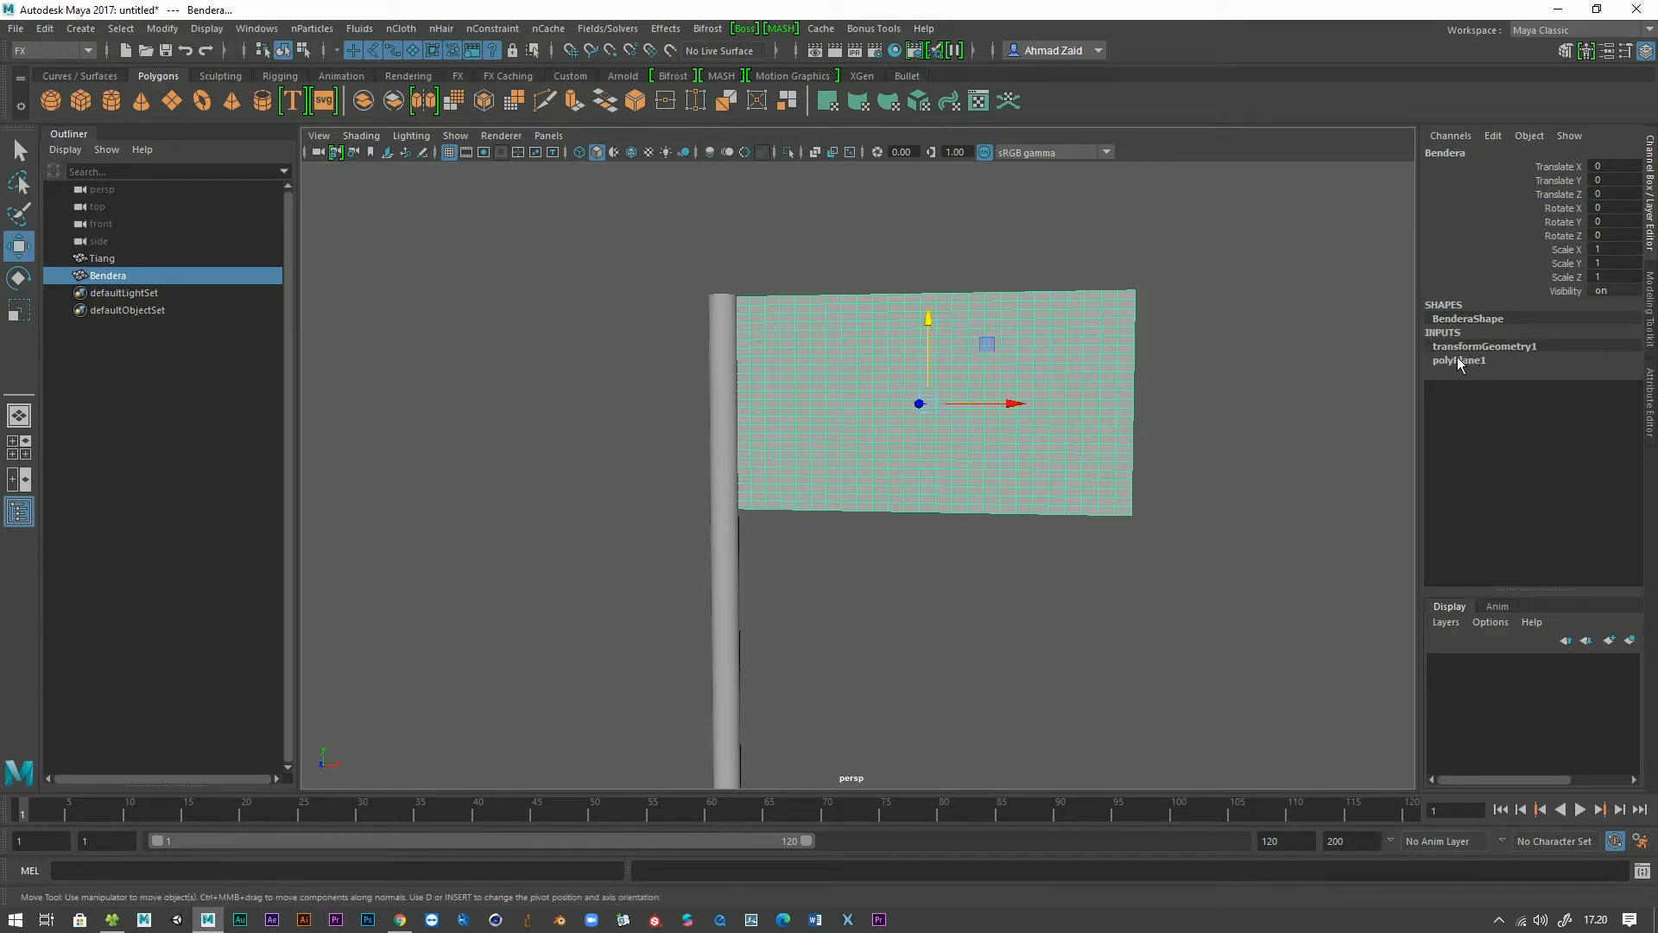
Delete the construction history of the Bendera flag plane.
{"action": "left_click", "coordinate": [1458, 361]}
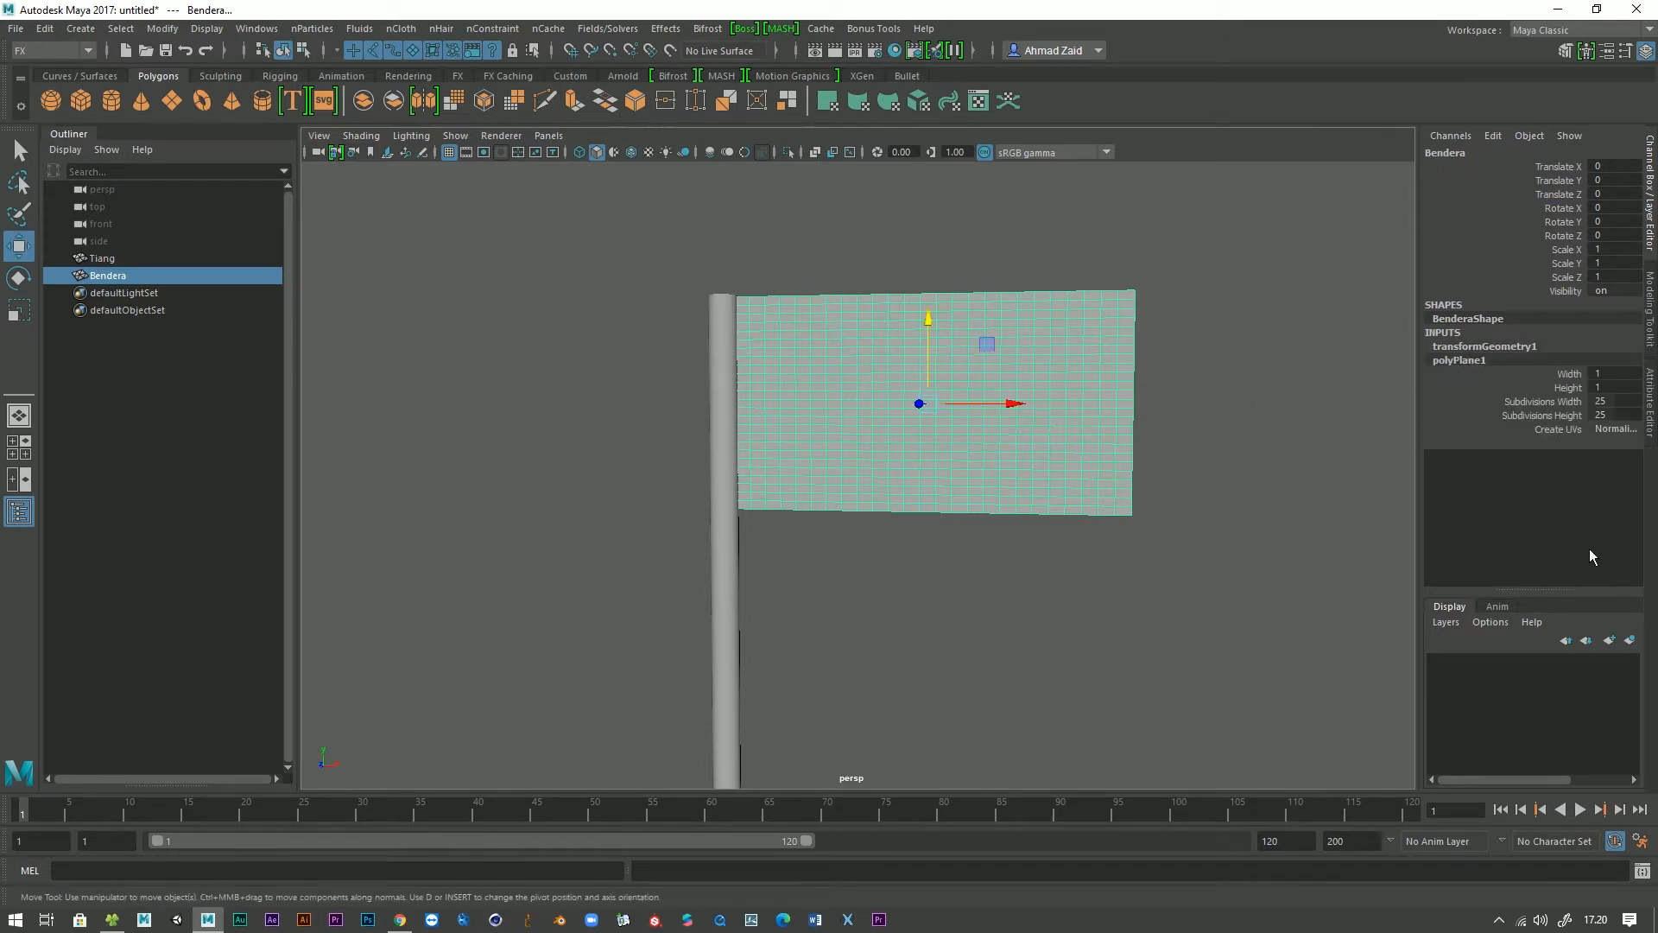
{"action": "left_click_drag", "start_coordinate": [1301, 482], "coordinate": [1318, 490], "text": "alt"}
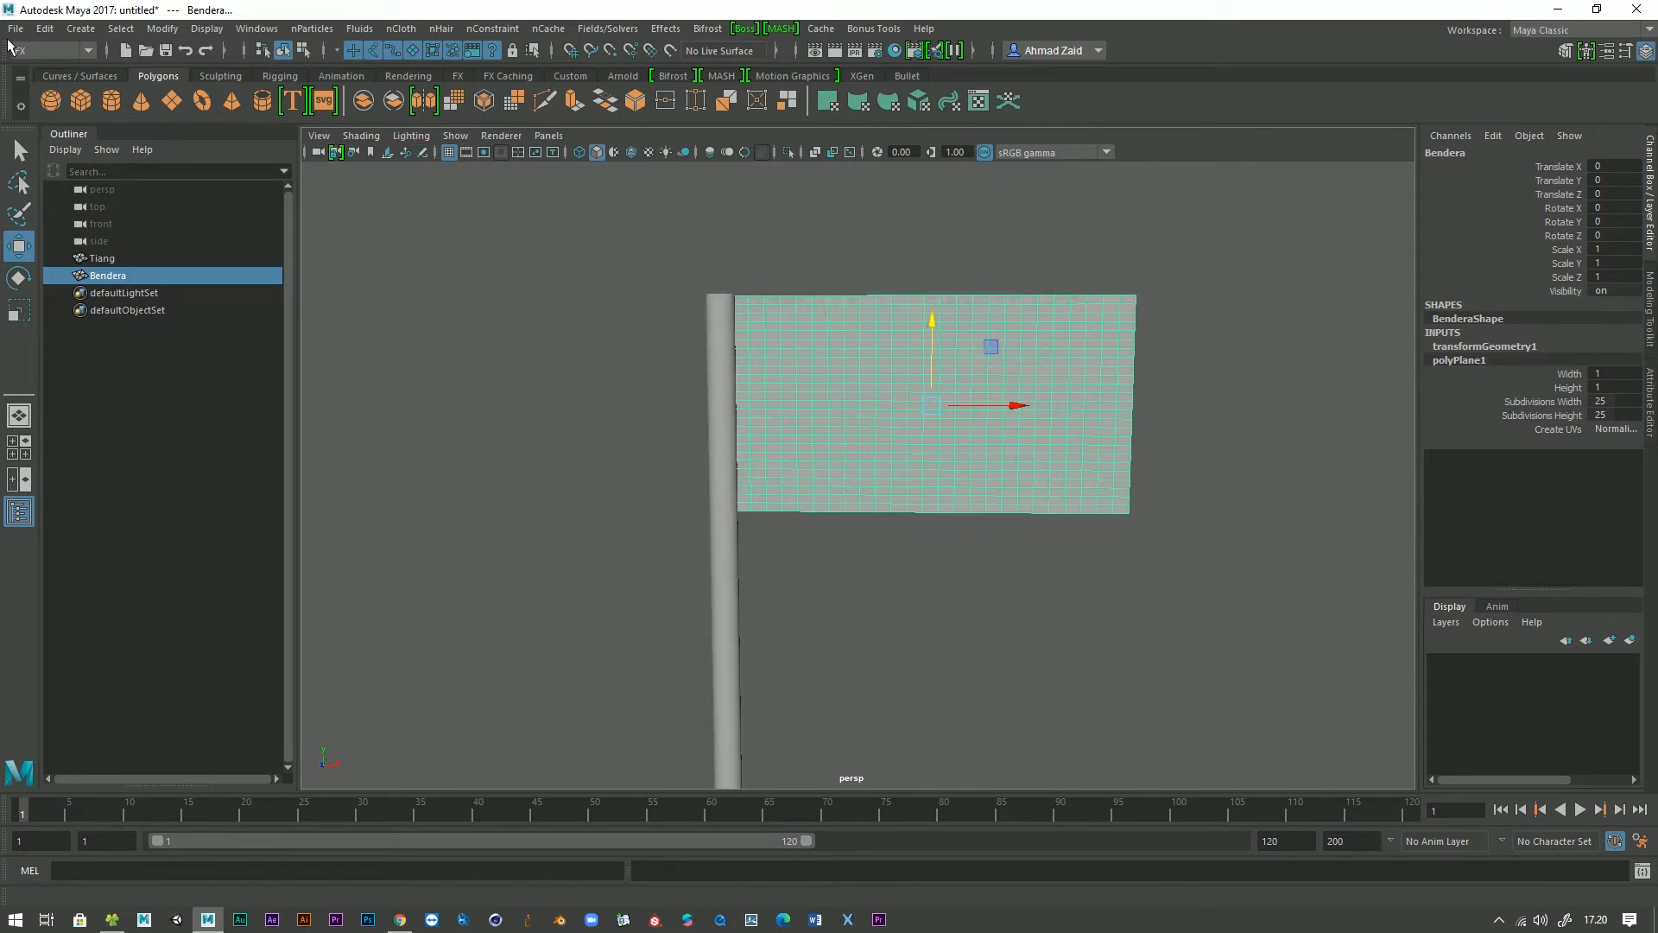
{"action": "left_click", "coordinate": [52, 32]}
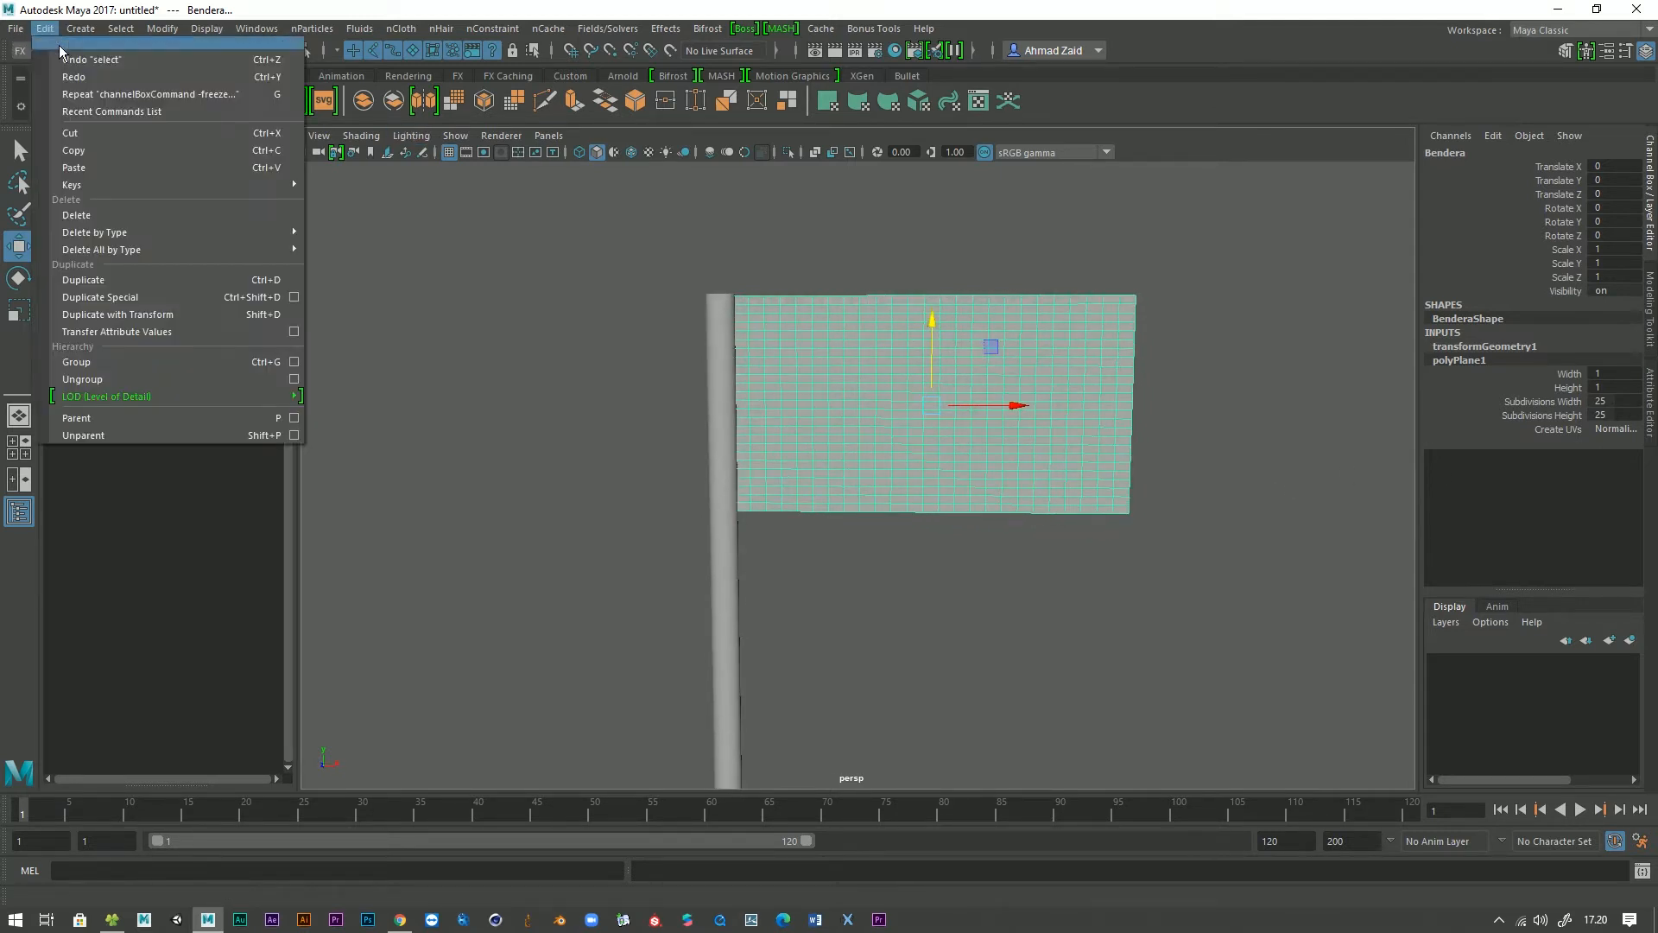
{"action": "mouse_move", "coordinate": [259, 232]}
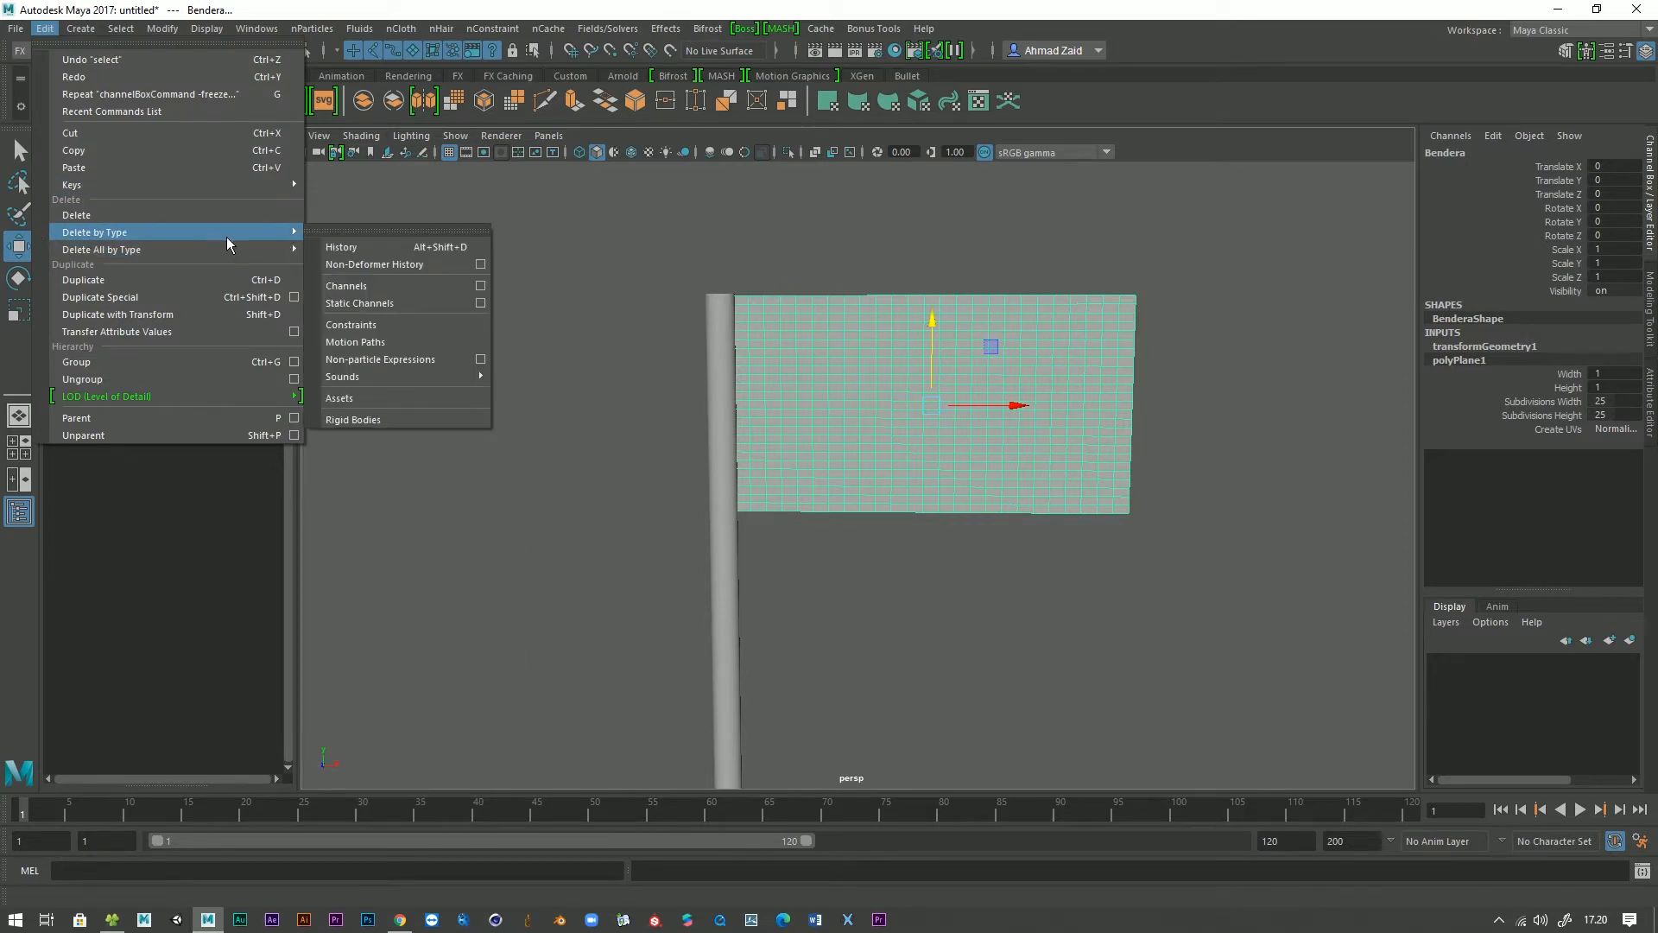
{"action": "left_click", "coordinate": [339, 247]}
Freeze all transformations of the Tiang pole and delete its construction history.
{"action": "left_click_drag", "start_coordinate": [845, 607], "coordinate": [596, 721]}
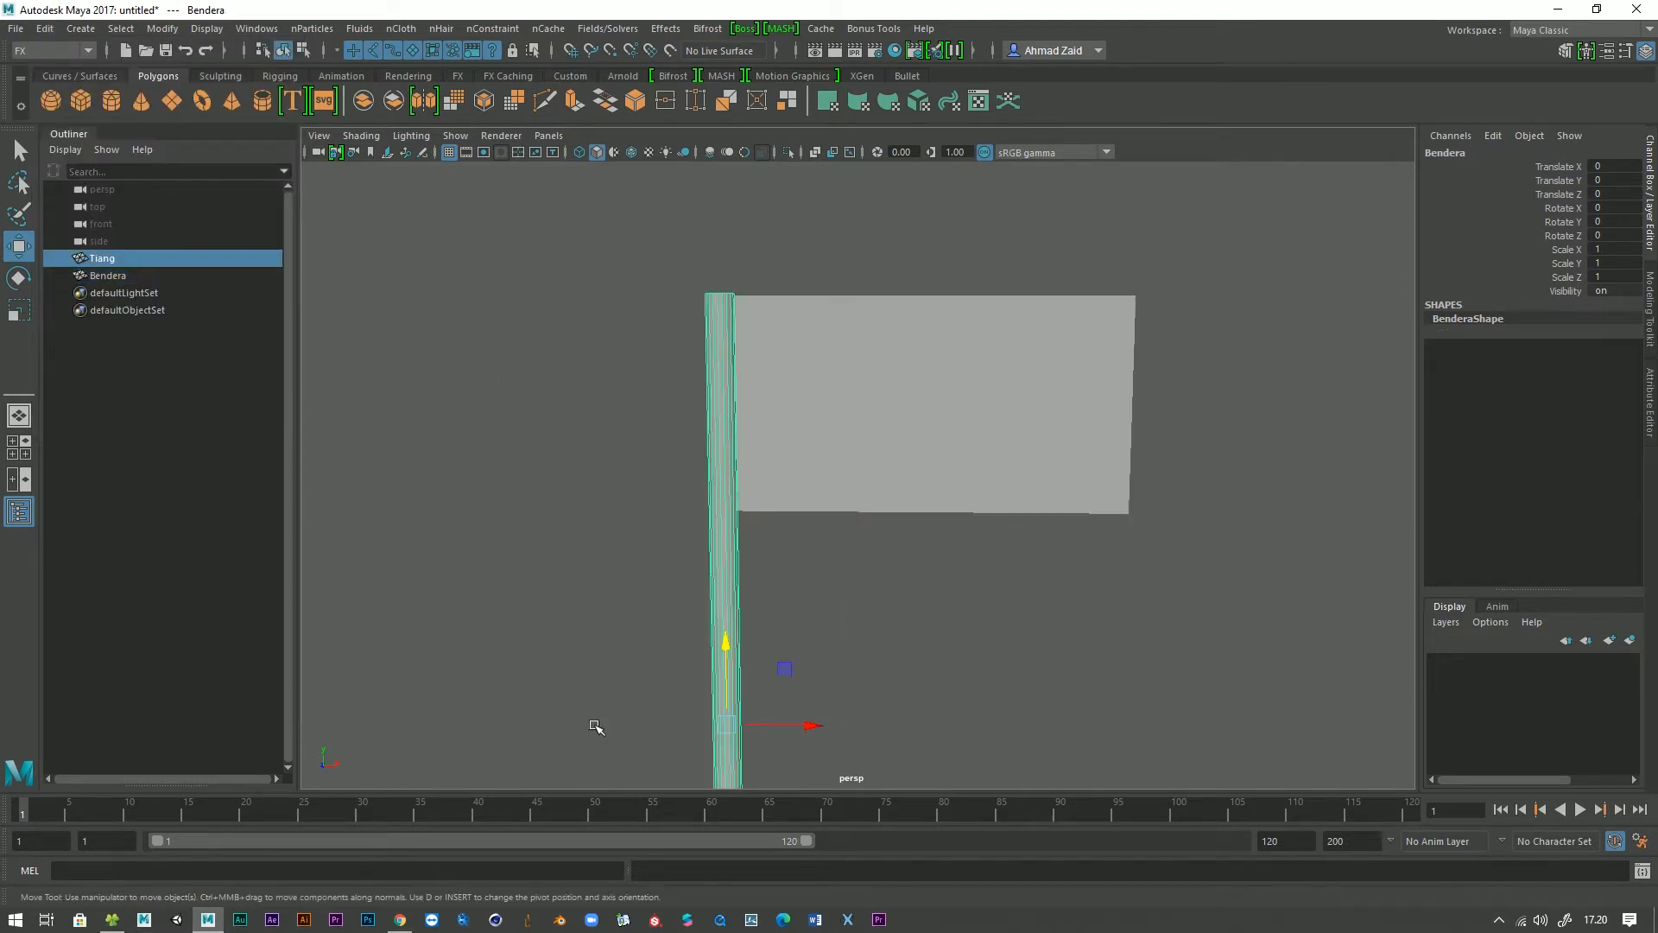
{"action": "right_click", "coordinate": [1500, 208]}
{"action": "mouse_move", "coordinate": [1587, 509]}
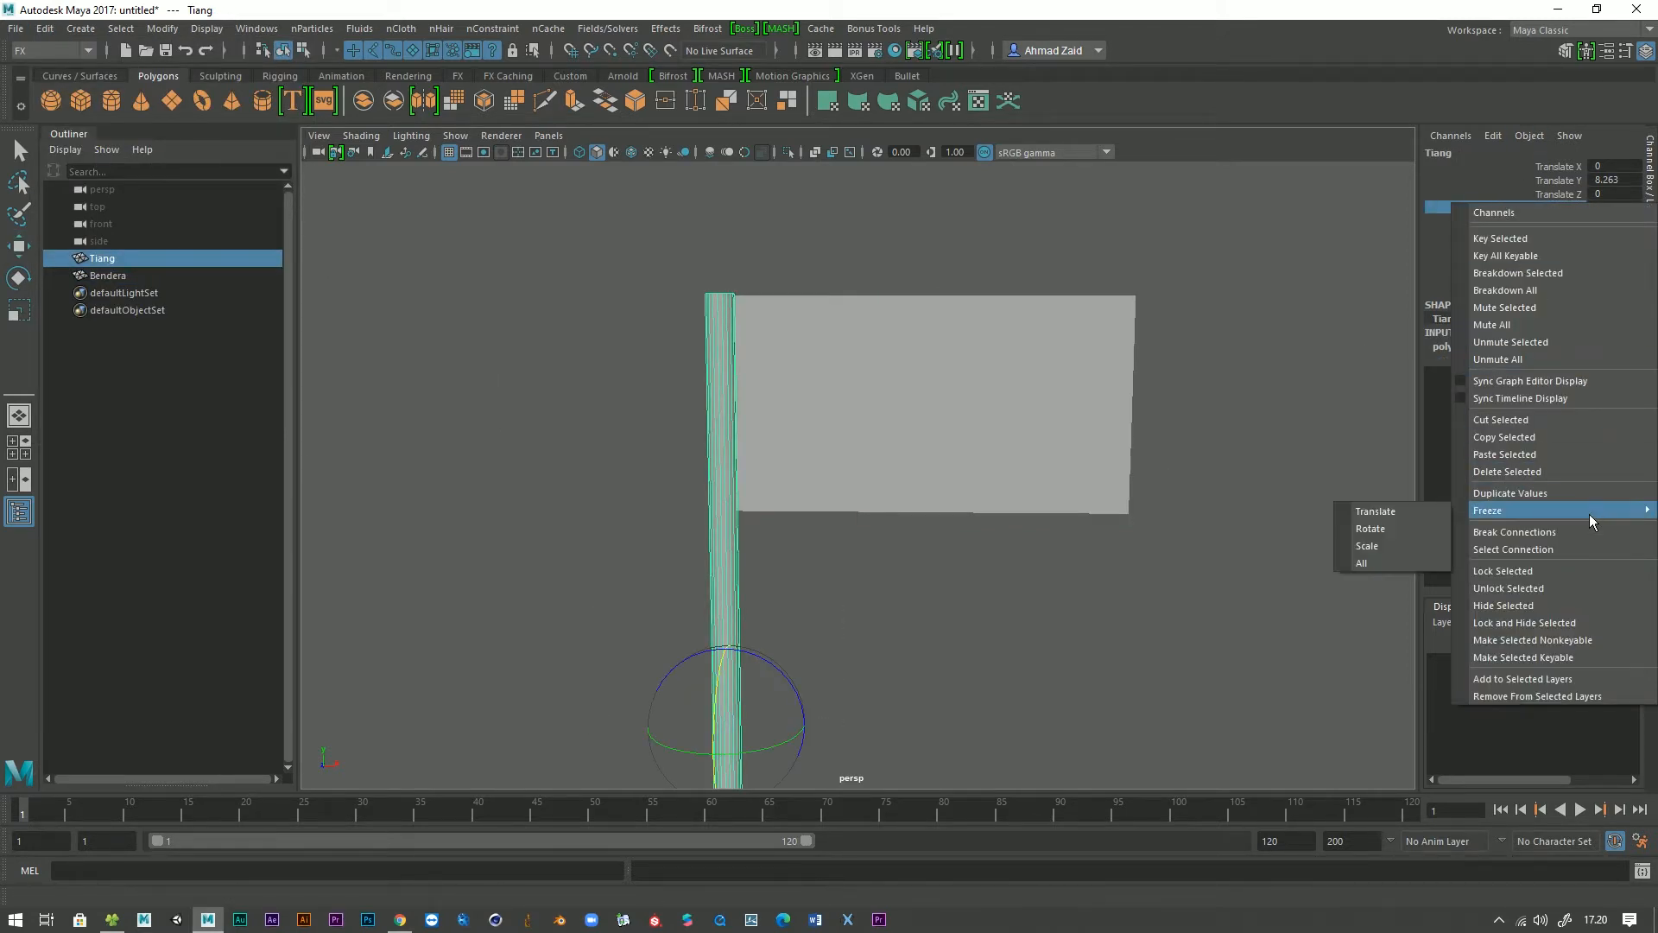
{"action": "left_click", "coordinate": [1383, 559]}
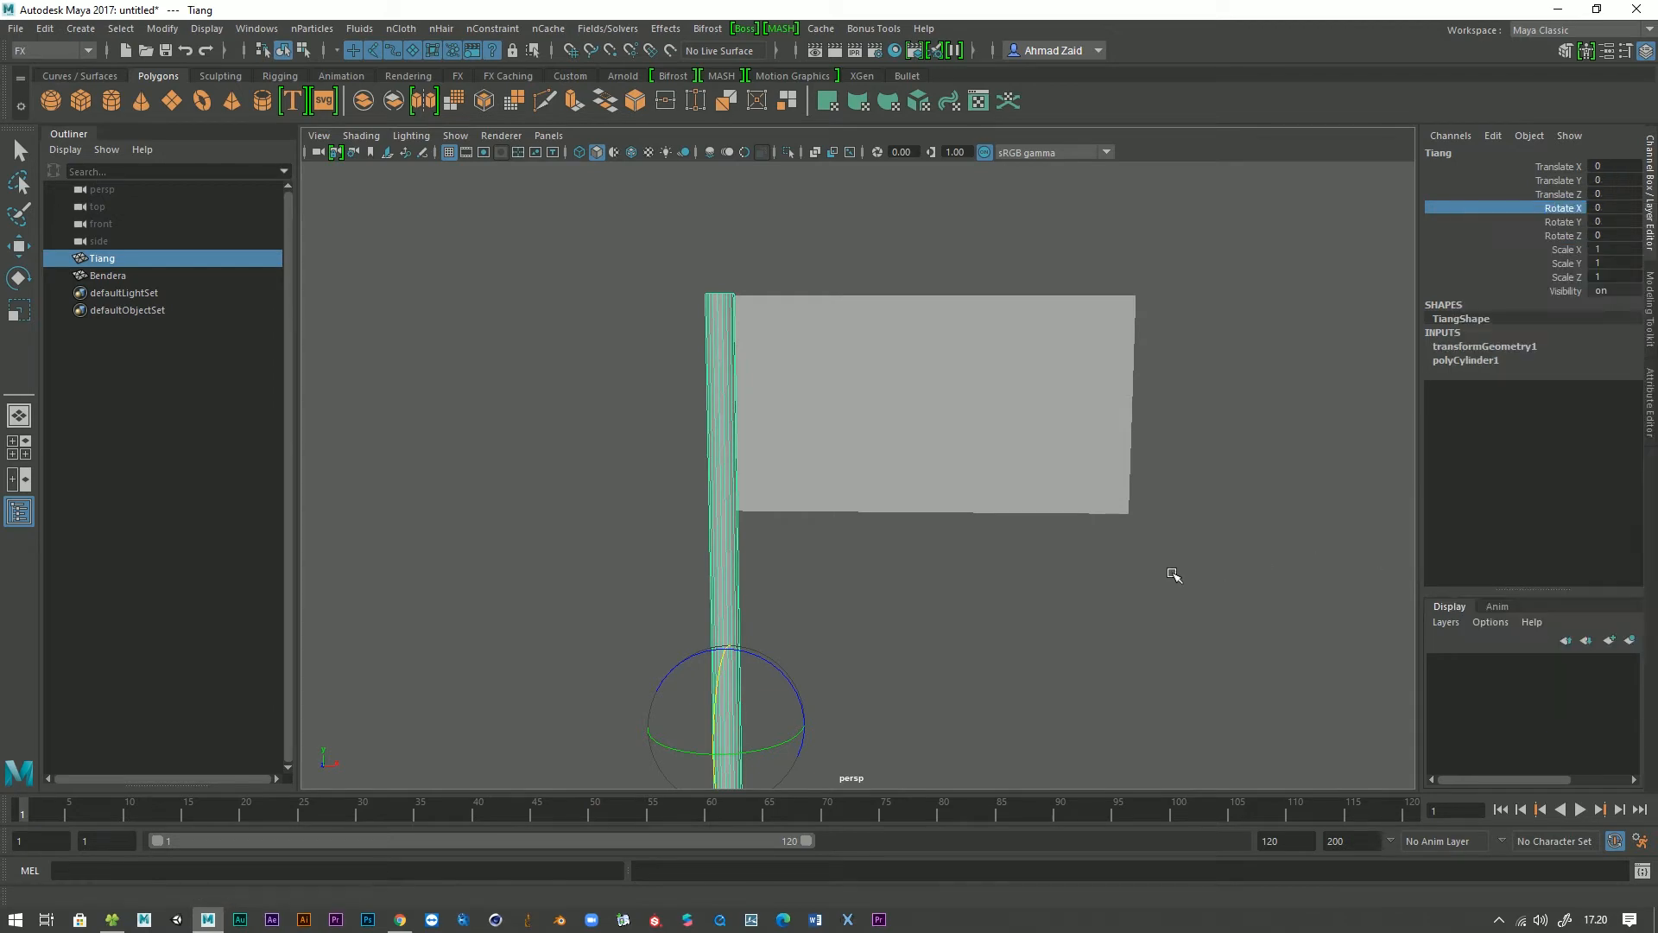
{"action": "key", "text": "alt+shift+d"}
Save the scene with the flagpole and flag as Flag Simulation V.2 in Maya ASCII format in the 3D Simulator folder.
{"action": "left_click_drag", "start_coordinate": [793, 504], "coordinate": [899, 547], "text": "alt"}
{"action": "scroll", "coordinate": [899, 547], "scroll_direction": "down", "scroll_amount": 3}
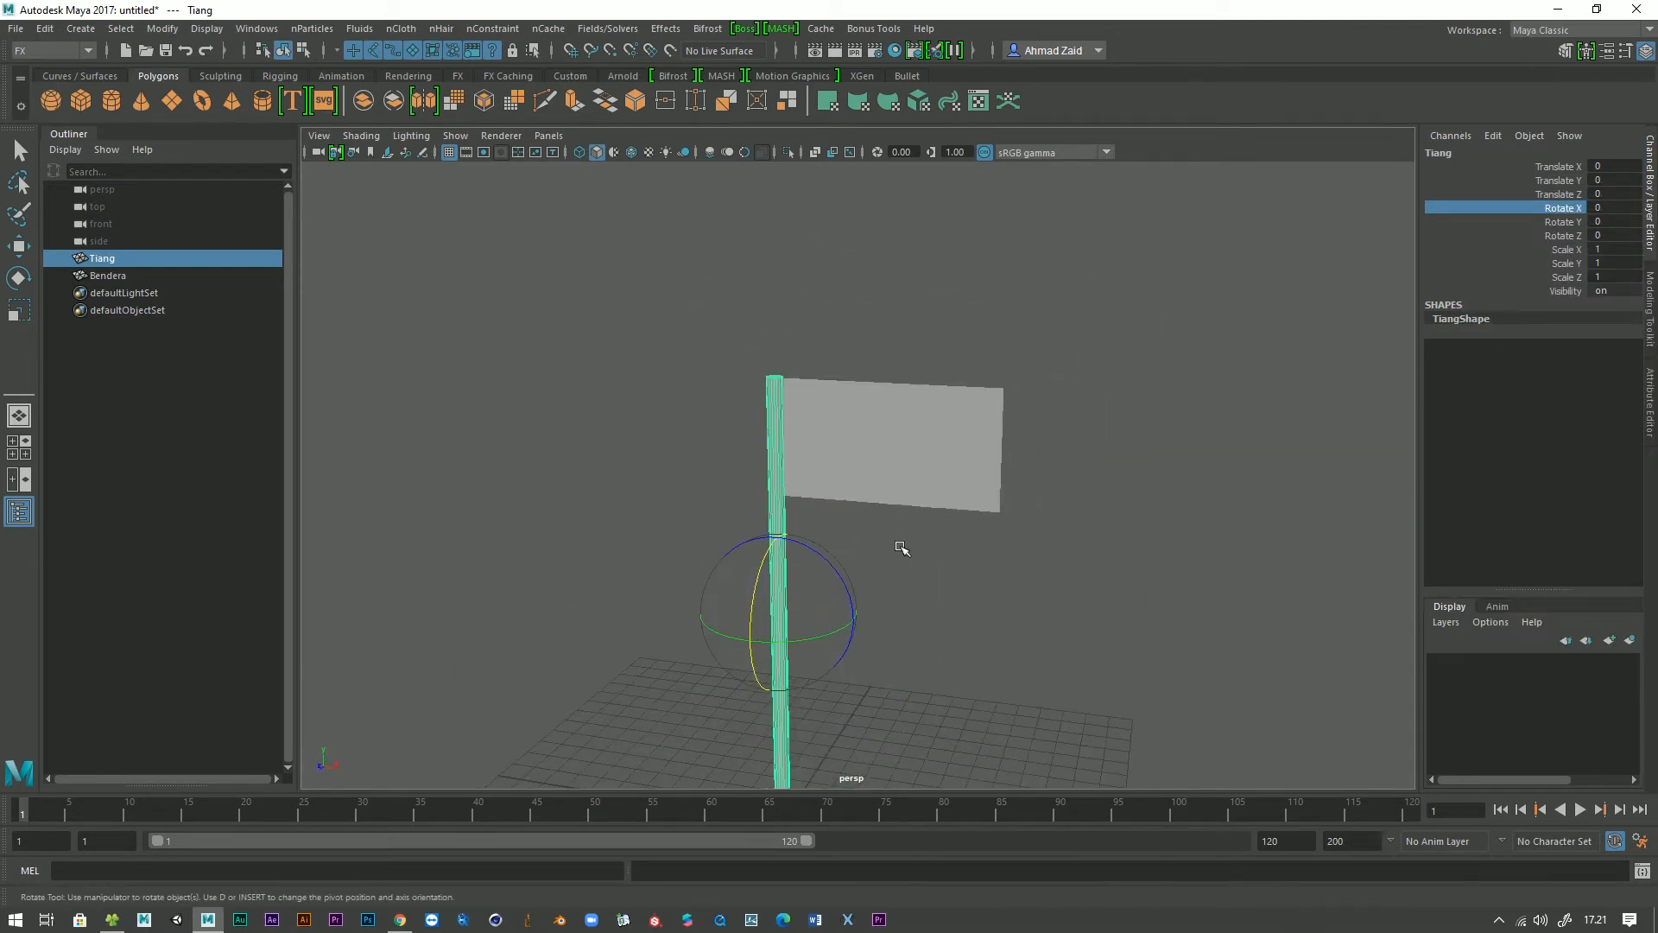
{"action": "left_click_drag", "start_coordinate": [648, 281], "coordinate": [1055, 657]}
{"action": "key", "text": "q"}
{"action": "key", "text": "ctrl+shift+s"}
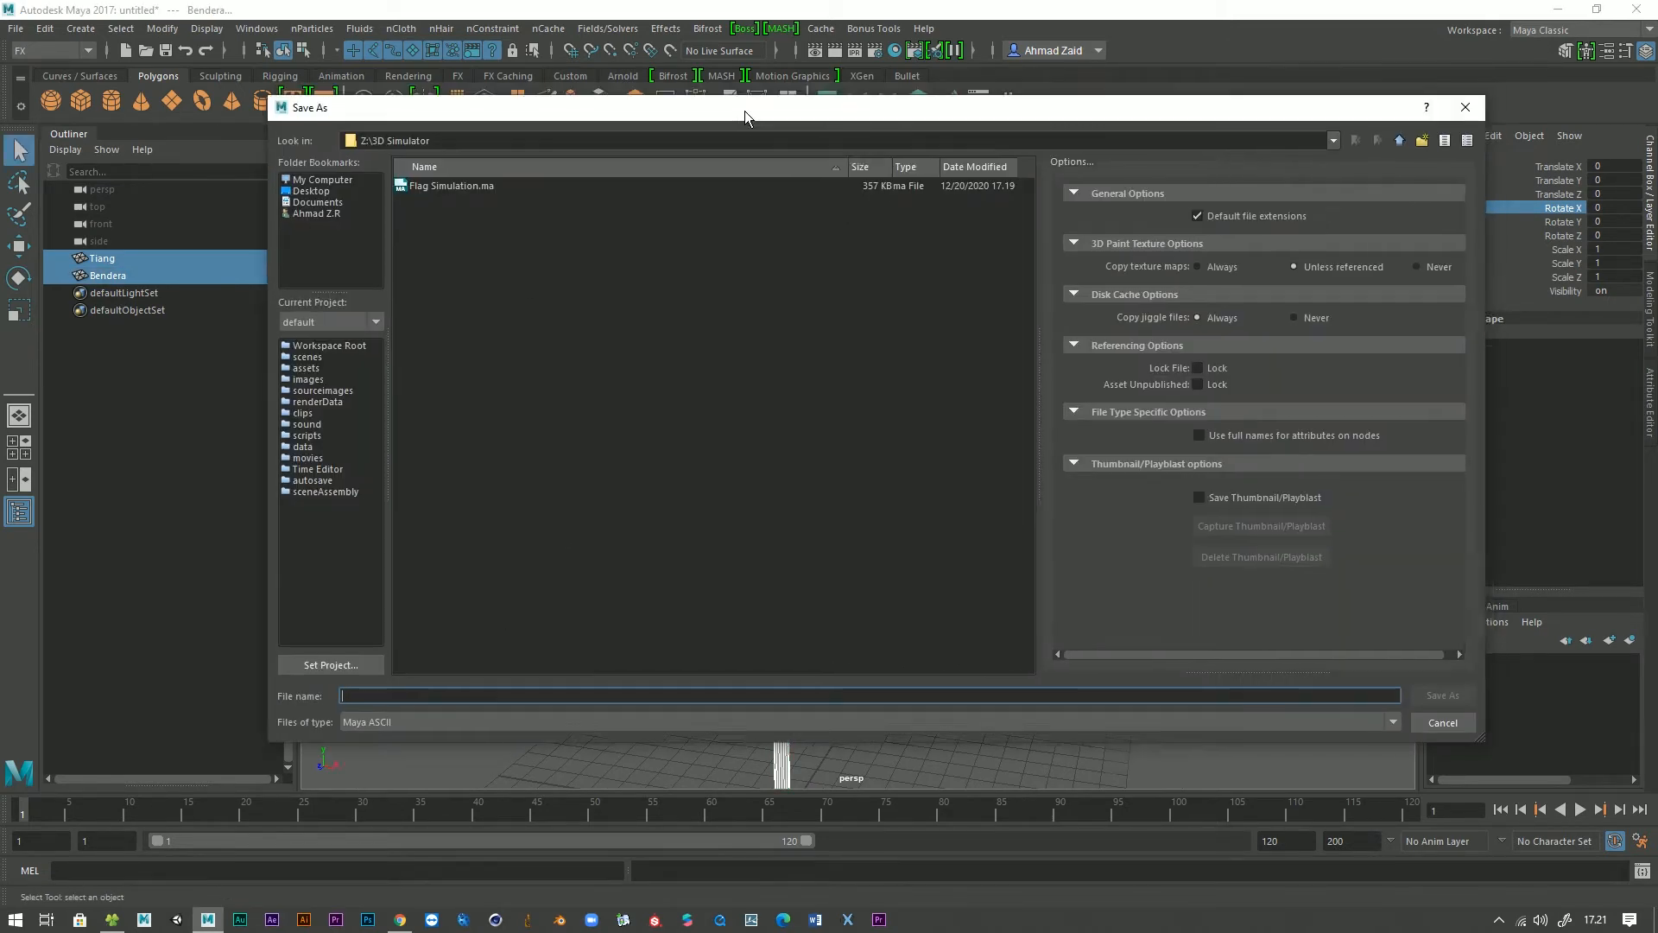
{"action": "left_click_drag", "start_coordinate": [745, 102], "coordinate": [891, 100]}
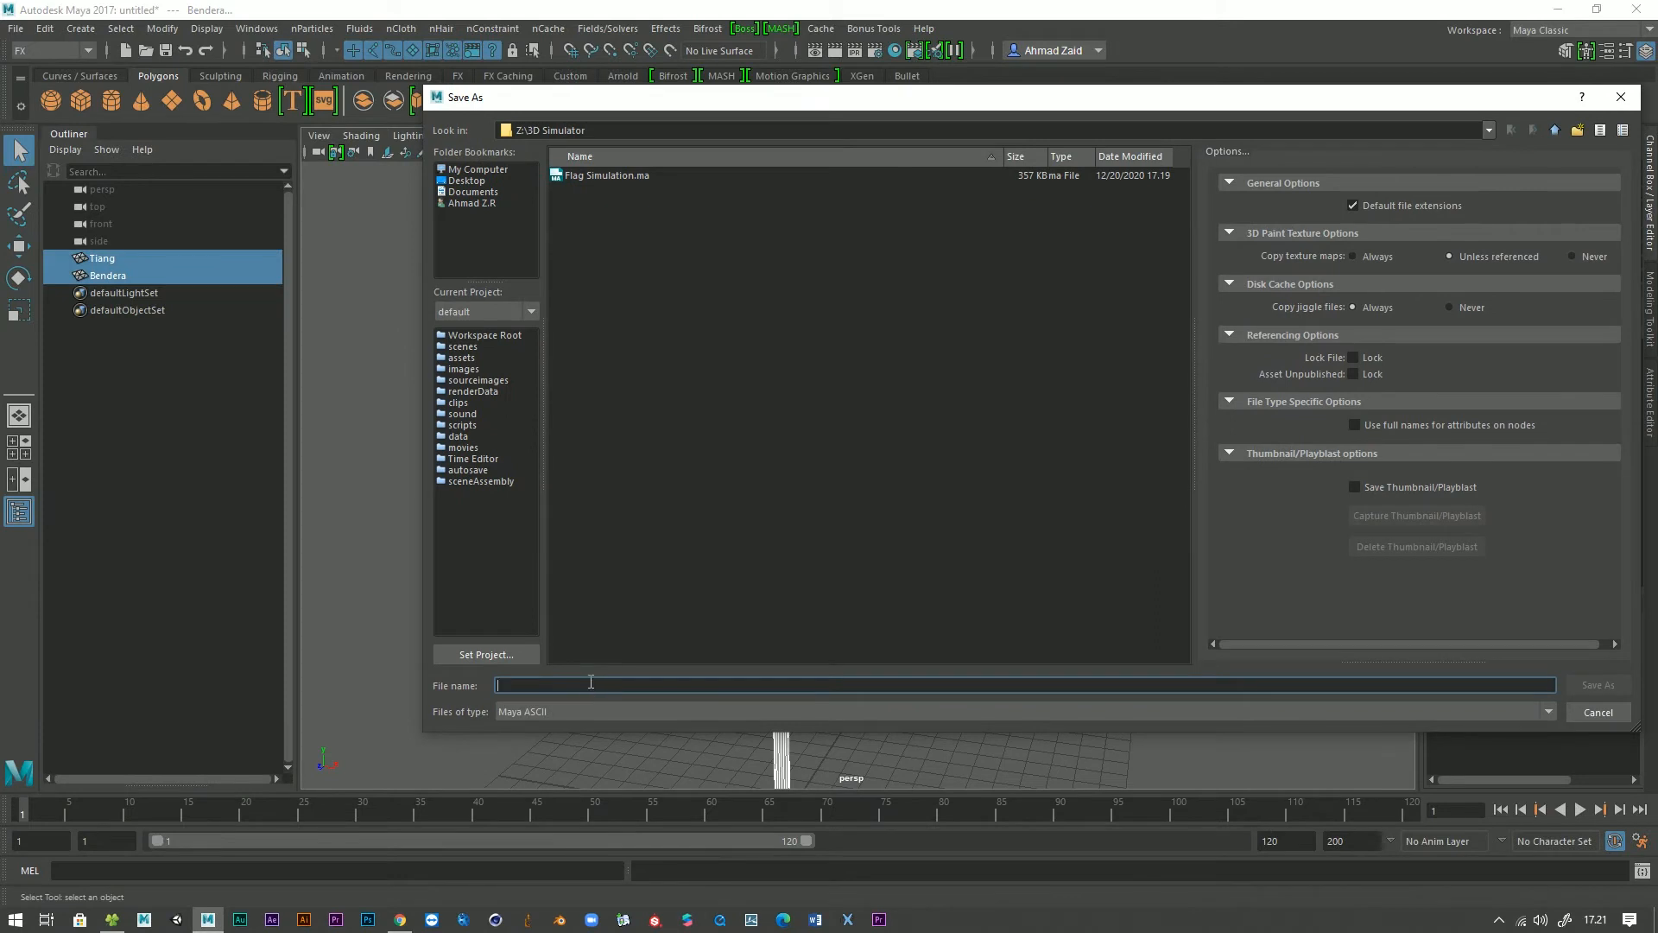
{"action": "type", "text": "Flag Simul"}
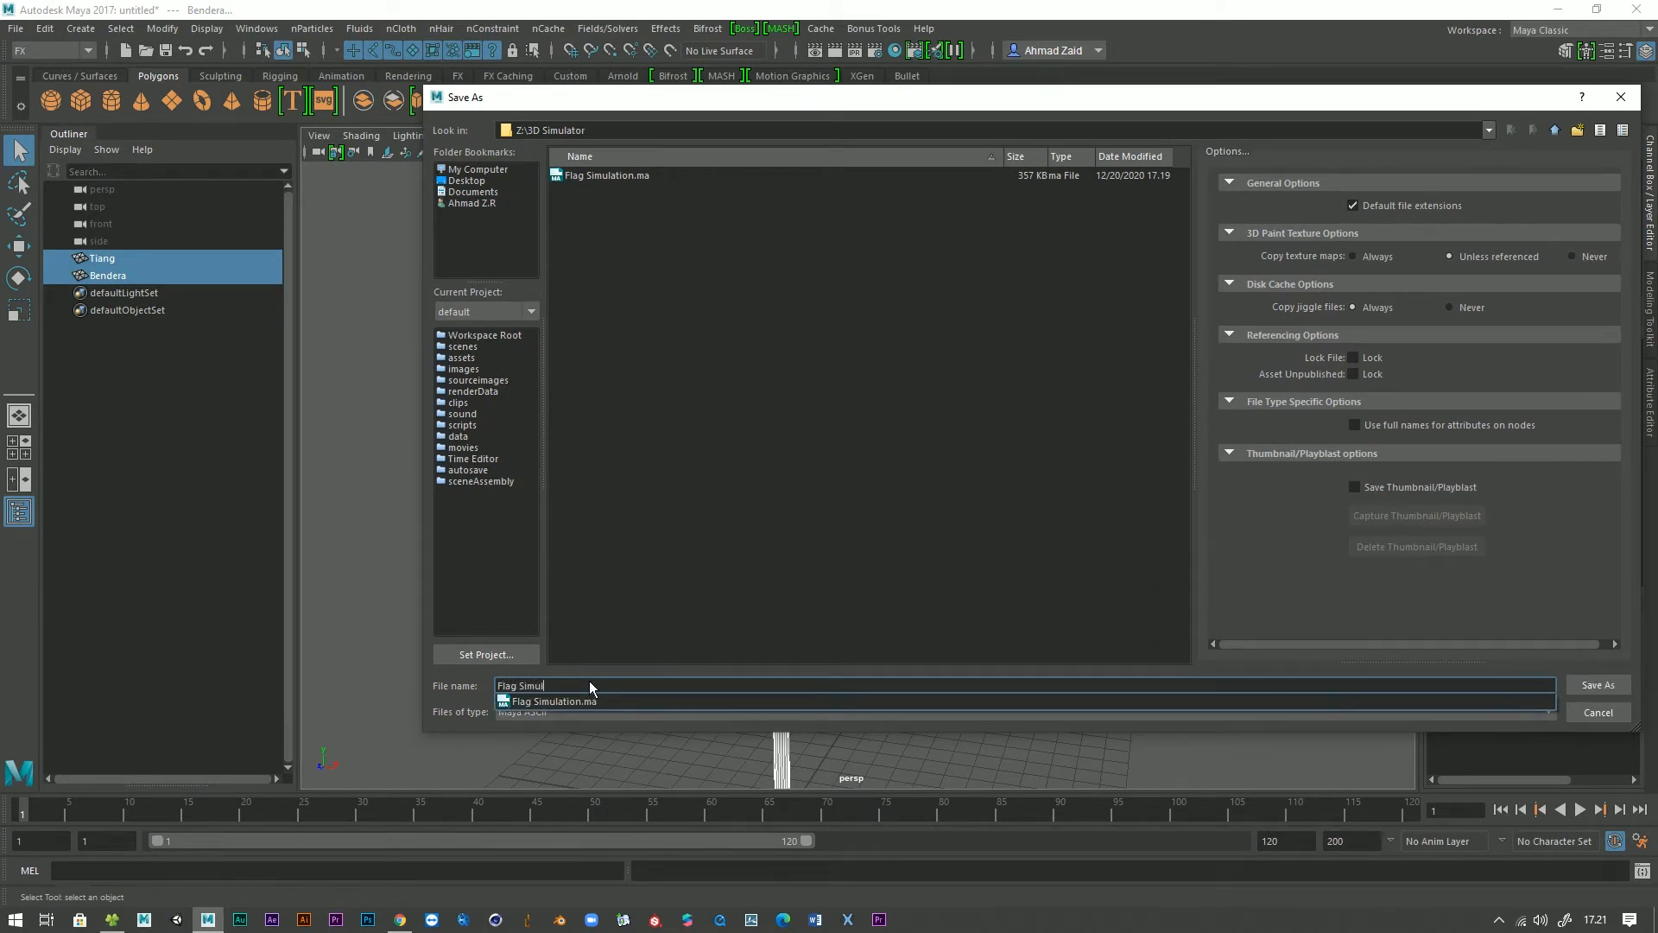
{"action": "type", "text": "ation V.2"}
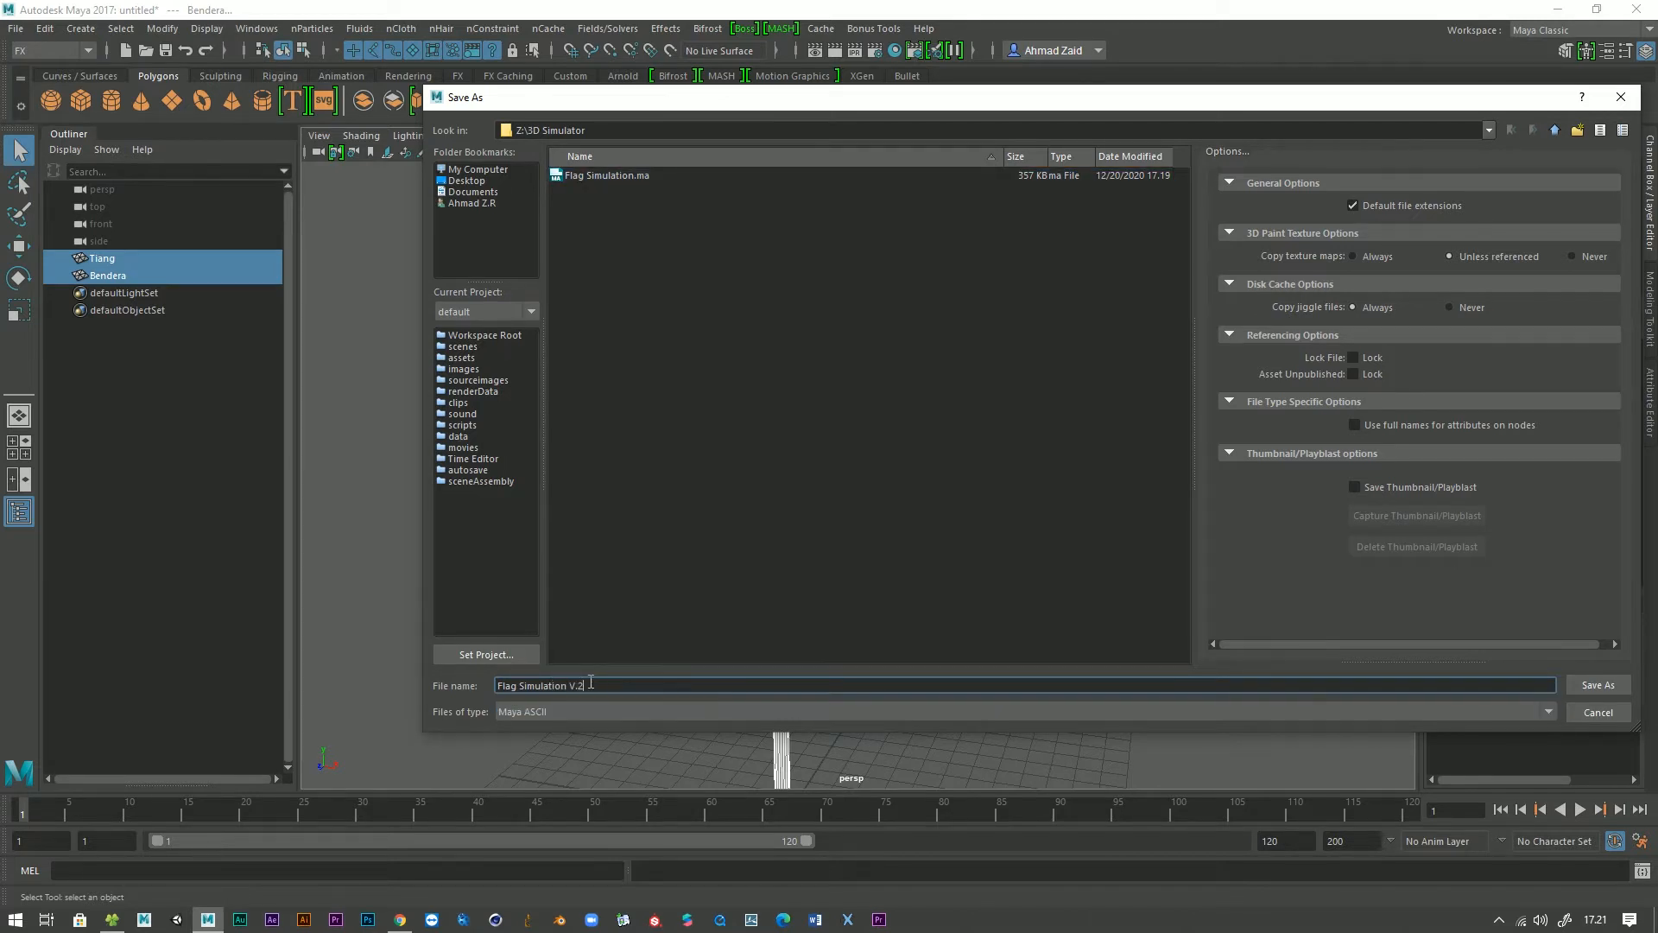
{"action": "key", "text": "Return"}
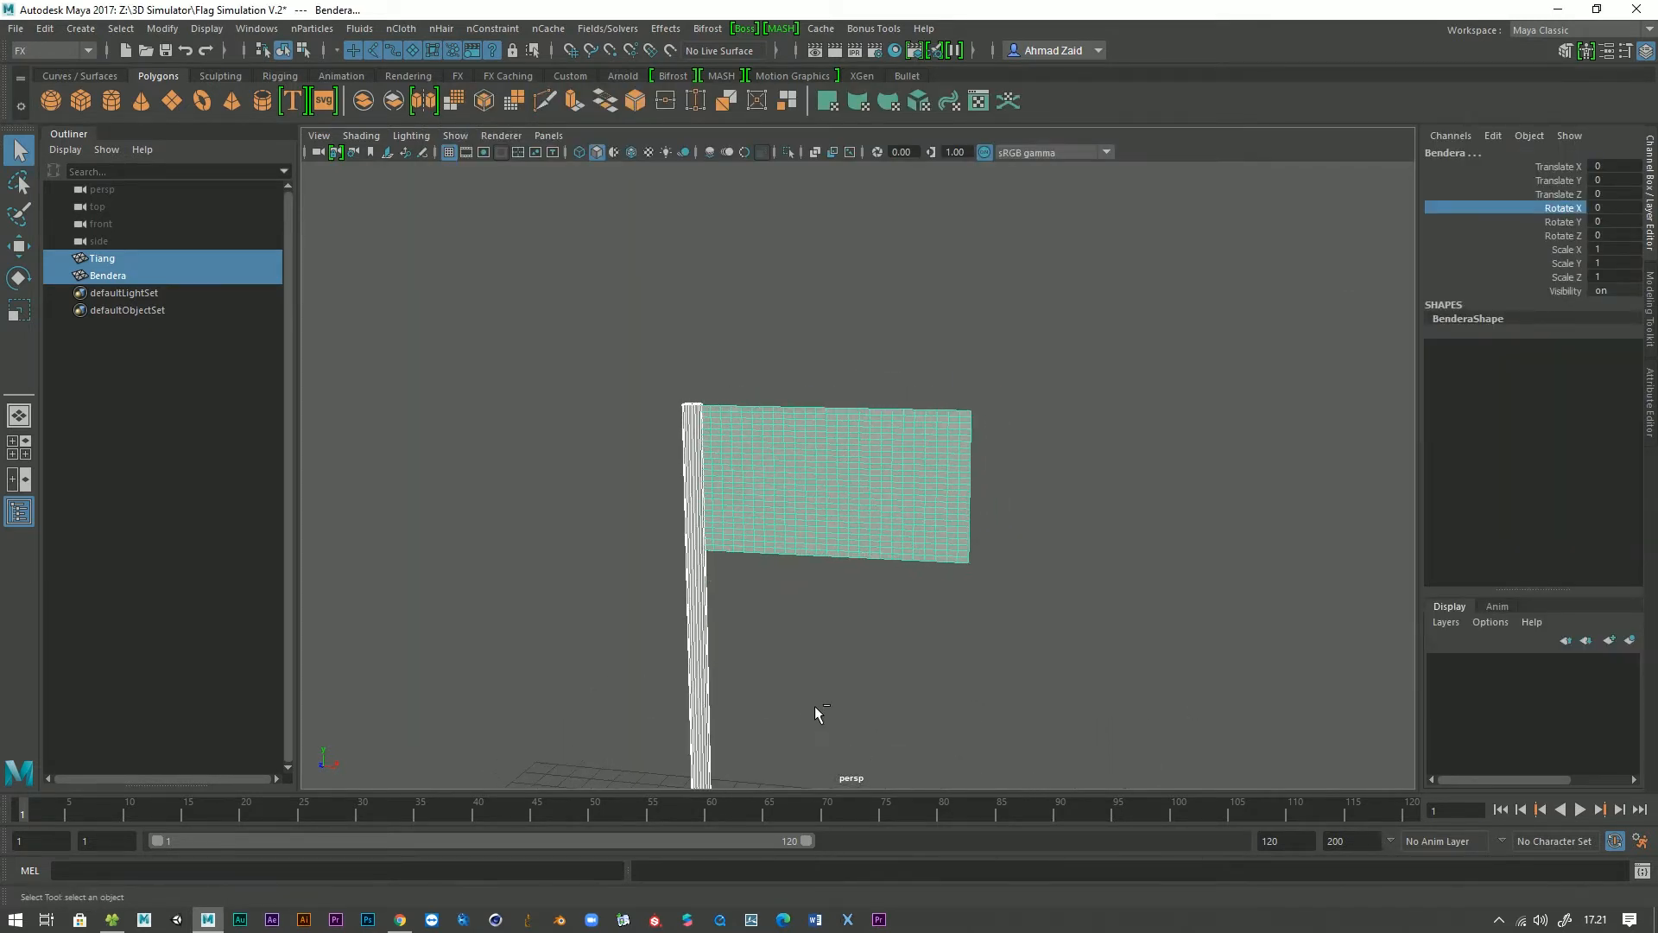
Examine the Tiang pole and the Bendera flag in the perspective view, selecting each object in turn.
{"action": "left_click_drag", "start_coordinate": [791, 653], "coordinate": [791, 558], "text": "alt"}
{"action": "left_click", "coordinate": [759, 603]}
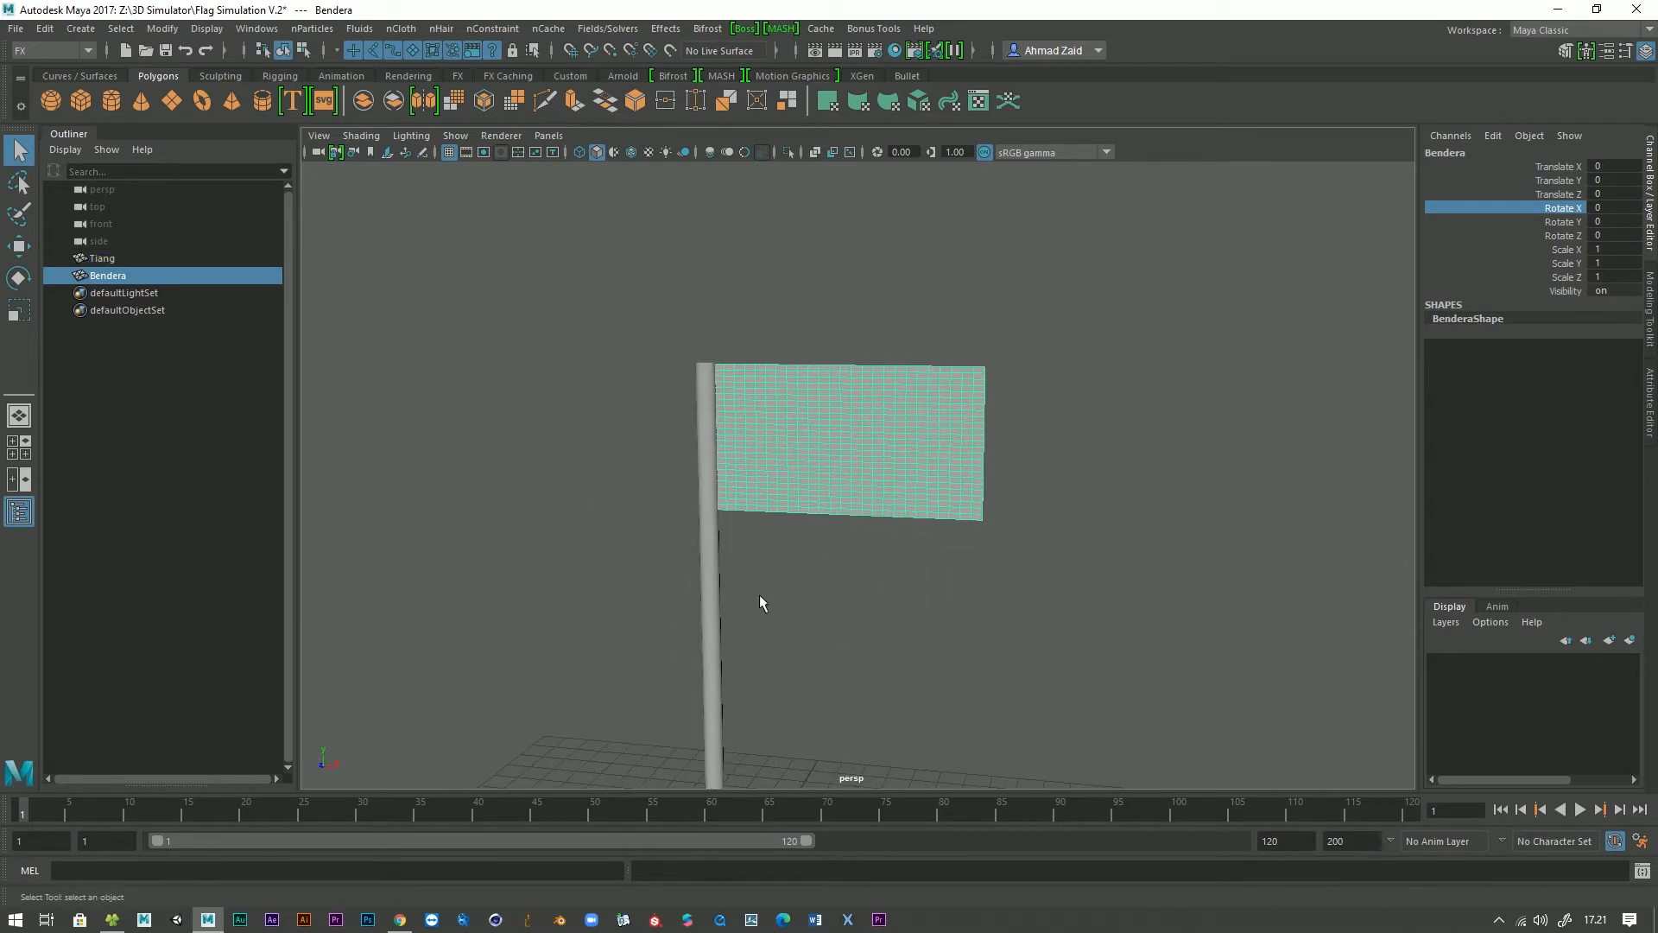
{"action": "left_click_drag", "start_coordinate": [908, 495], "coordinate": [910, 518]}
{"action": "left_click_drag", "start_coordinate": [636, 604], "coordinate": [772, 553]}
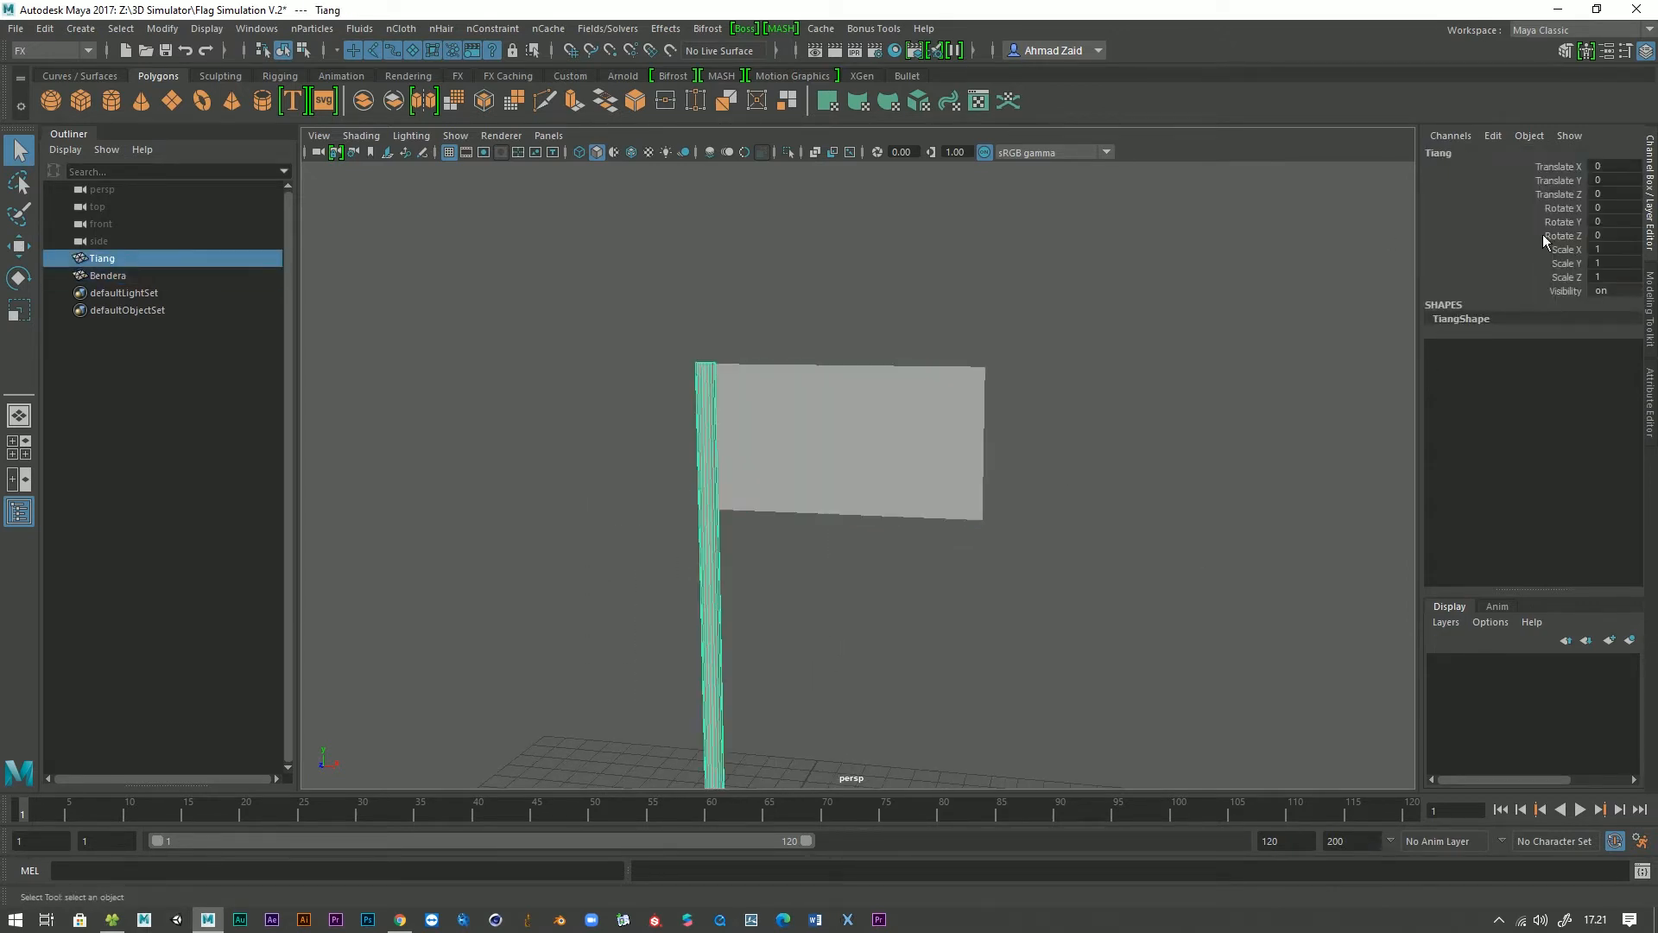
{"action": "right_click_drag", "start_coordinate": [1003, 537], "coordinate": [941, 397], "text": "alt"}
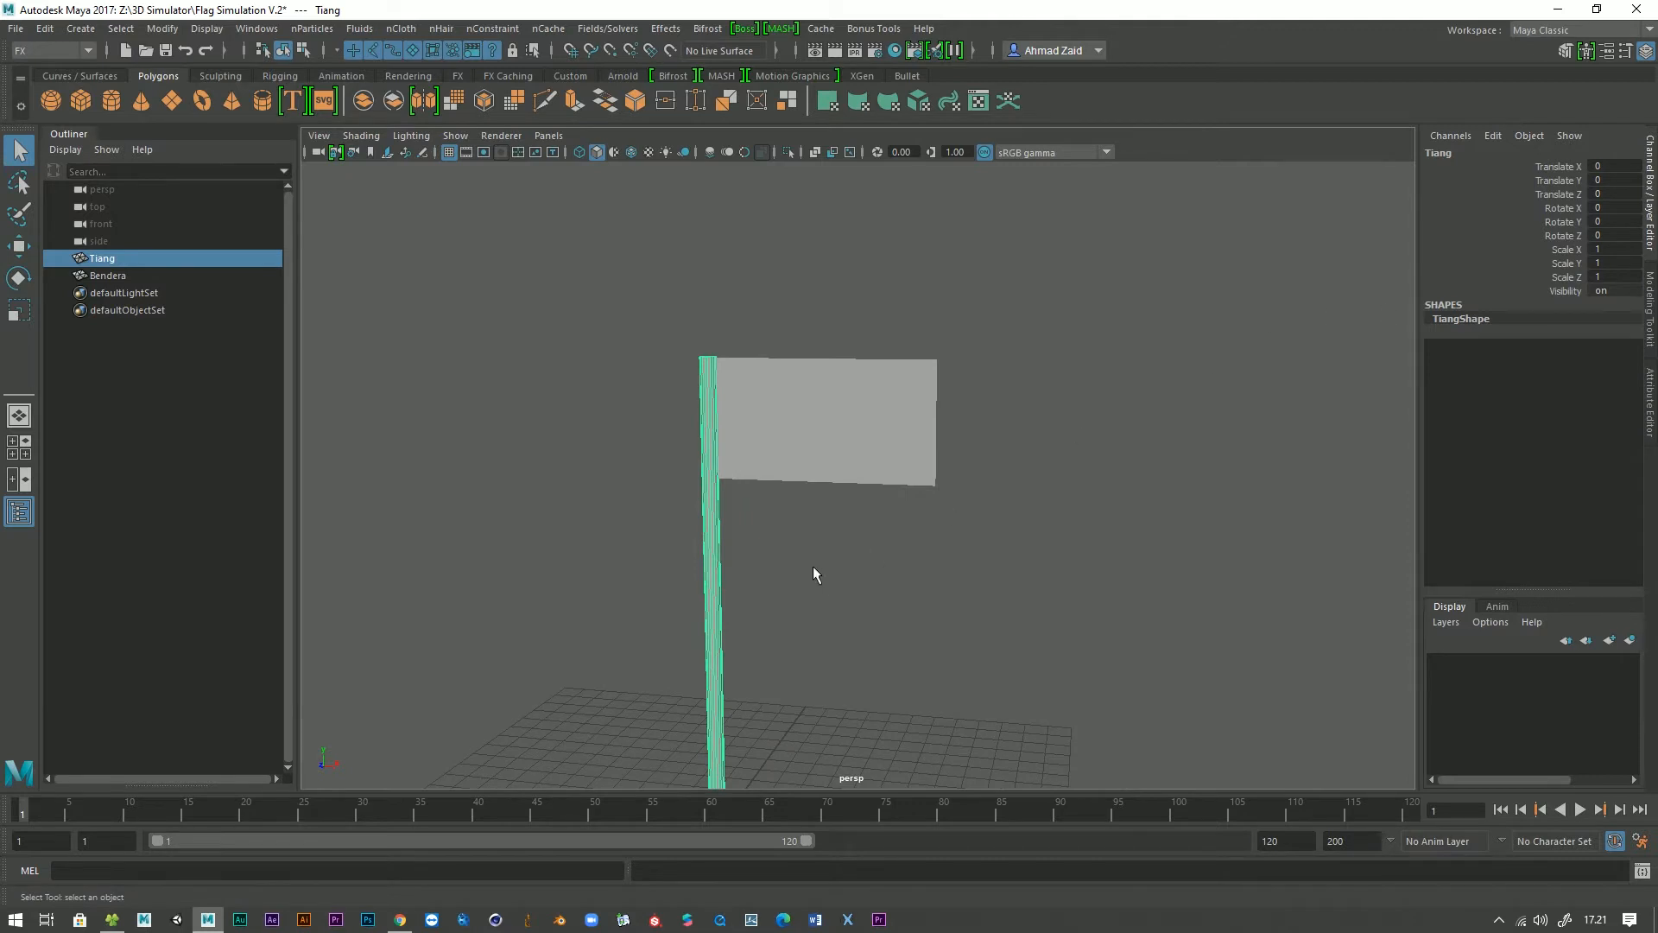
{"action": "right_click_drag", "start_coordinate": [811, 567], "coordinate": [784, 715], "text": "alt"}
{"action": "middle_click_drag", "start_coordinate": [784, 715], "coordinate": [800, 672], "text": "alt"}
{"action": "left_click_drag", "start_coordinate": [933, 415], "coordinate": [812, 528]}
{"action": "left_click_drag", "start_coordinate": [753, 445], "coordinate": [765, 489], "text": "alt"}
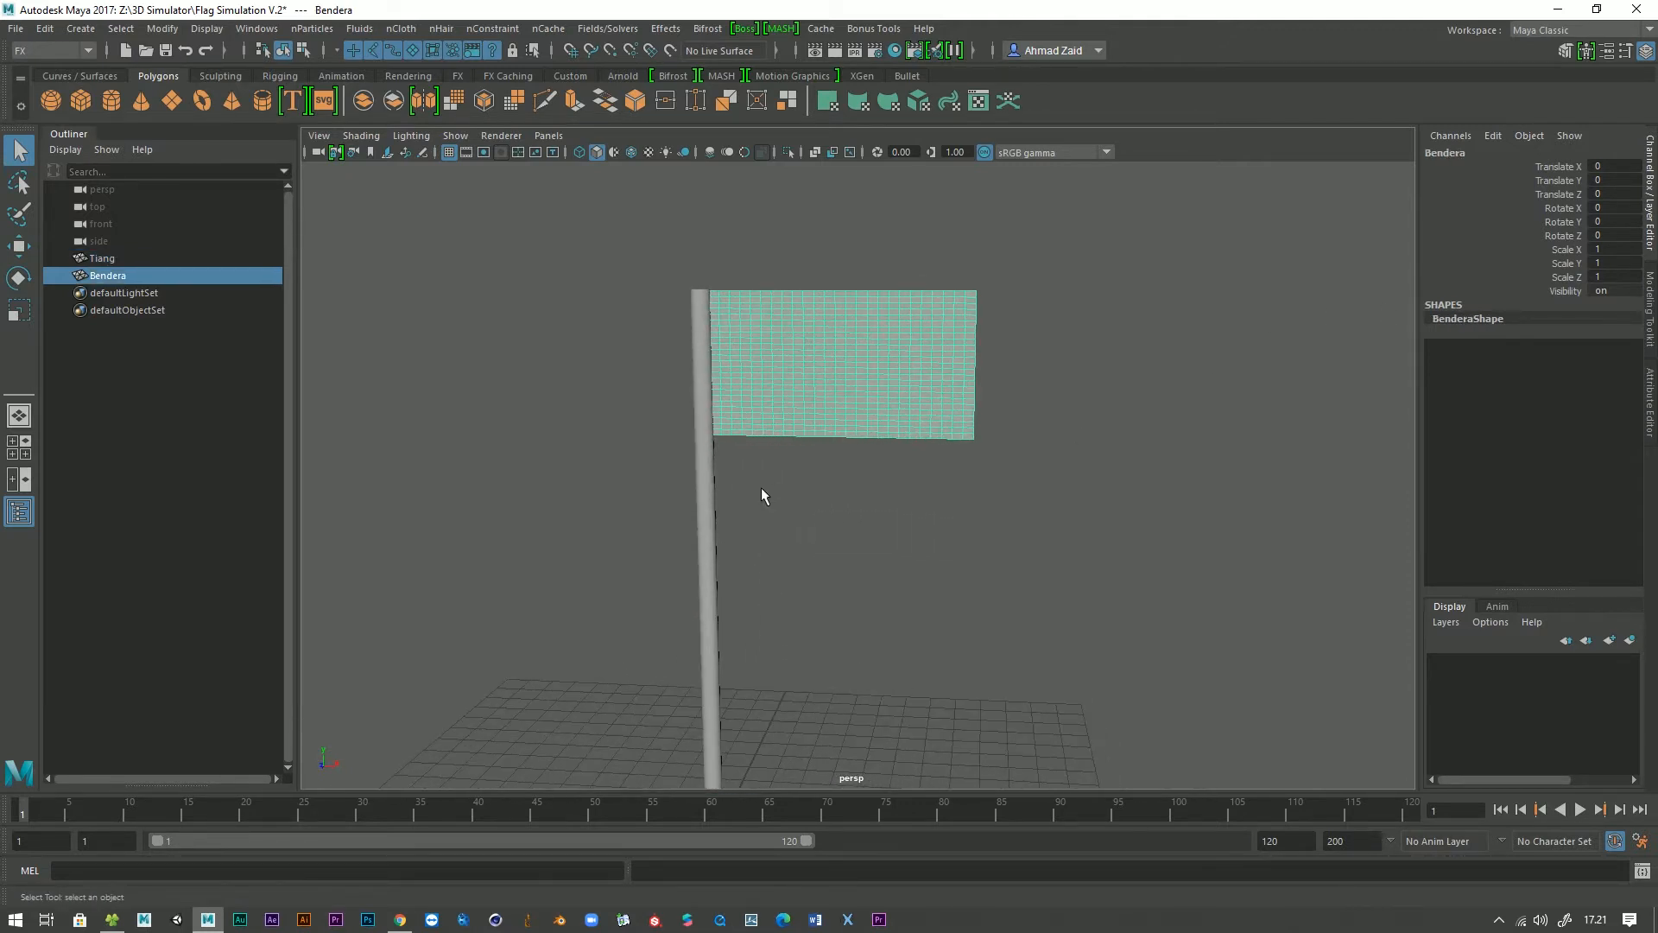
{"action": "right_click_drag", "start_coordinate": [760, 487], "coordinate": [774, 474], "text": "alt"}
{"action": "middle_click_drag", "start_coordinate": [773, 474], "coordinate": [790, 568], "text": "alt"}
Make the Bendera flag plane an nCloth object using the FX command set.
{"action": "left_click", "coordinate": [39, 50]}
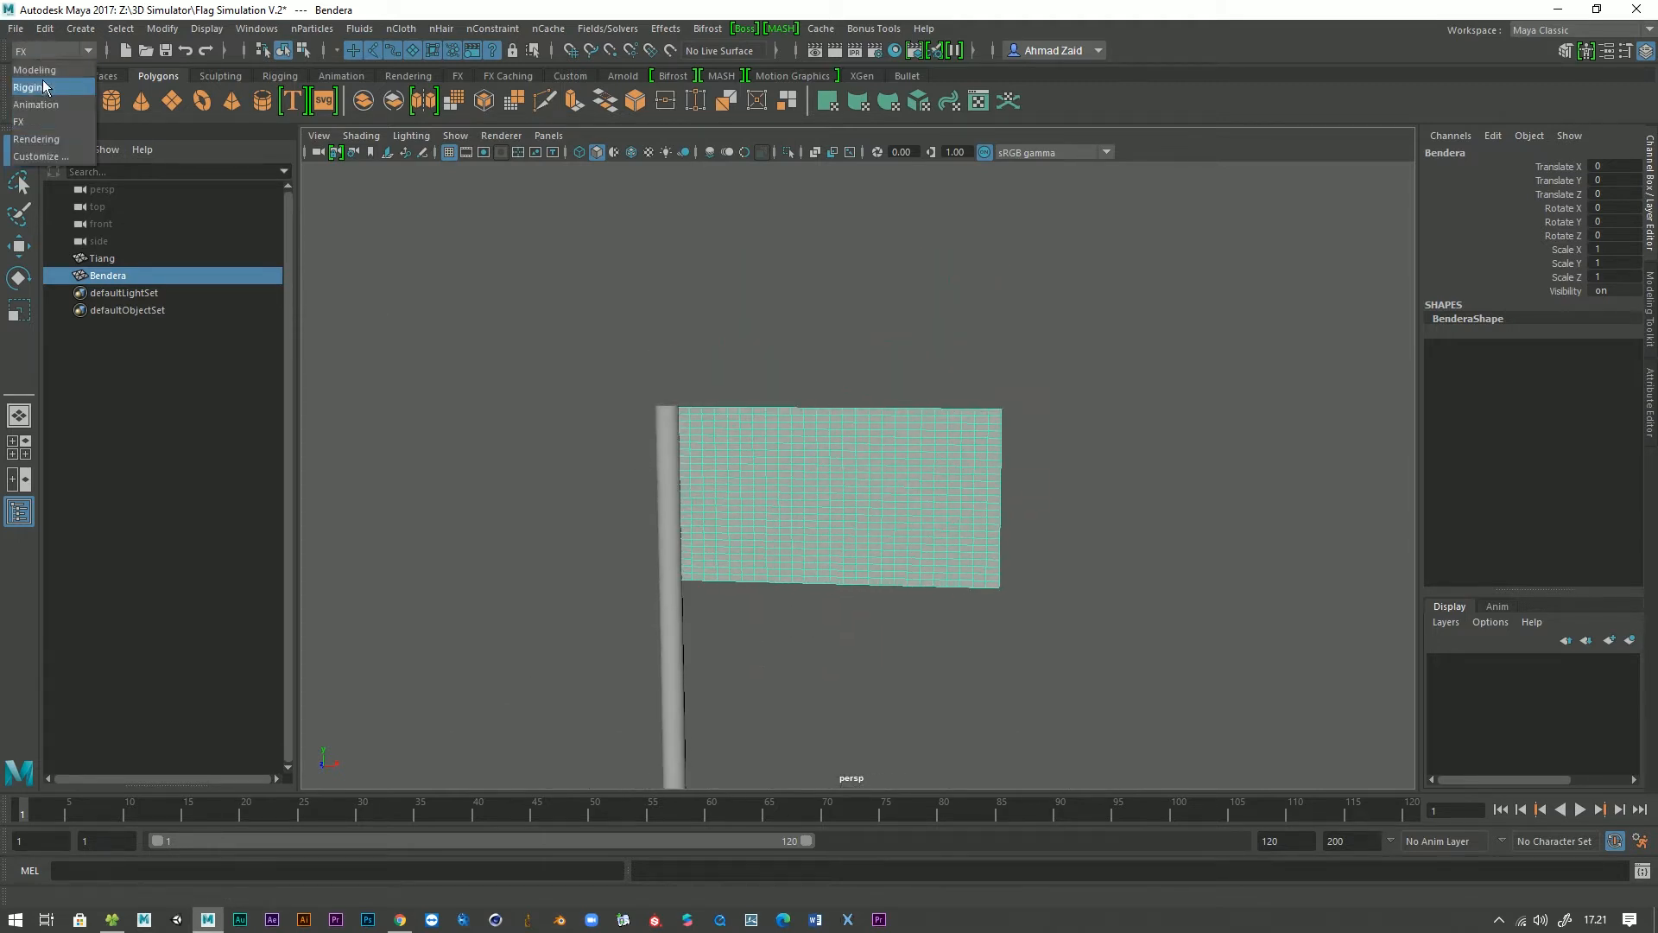
{"action": "left_click", "coordinate": [21, 126]}
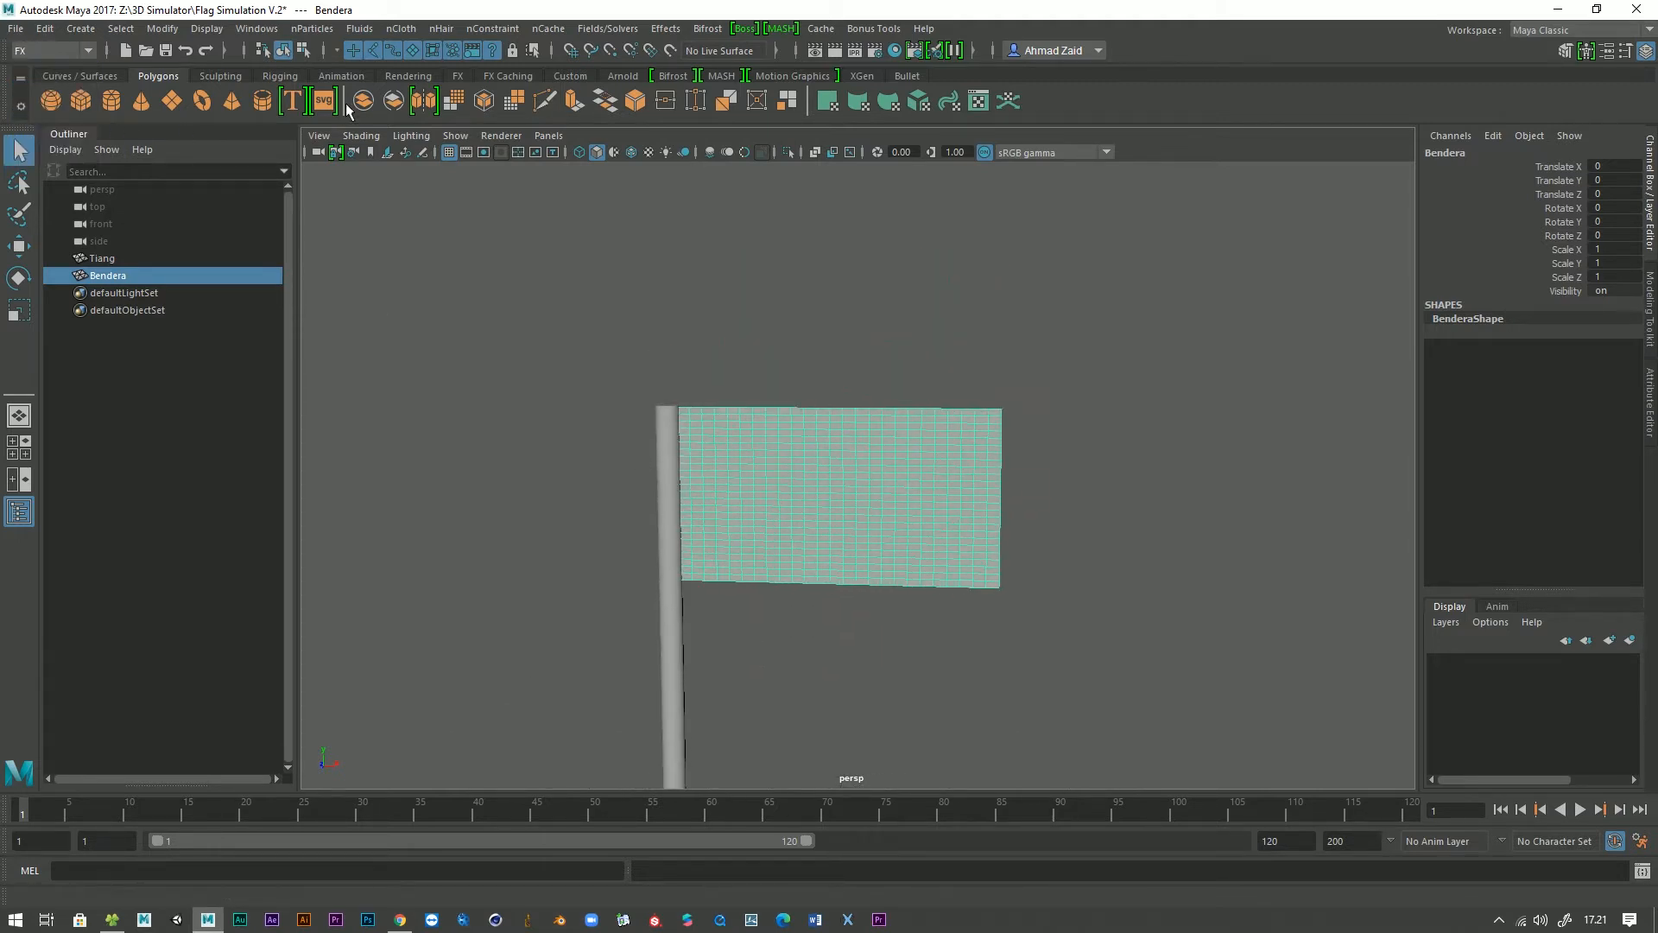
{"action": "middle_click_drag", "start_coordinate": [880, 419], "coordinate": [910, 321], "text": "alt"}
{"action": "right_click_drag", "start_coordinate": [909, 321], "coordinate": [895, 410], "text": "alt"}
{"action": "left_click_drag", "start_coordinate": [895, 411], "coordinate": [766, 269], "text": "alt"}
{"action": "middle_click_drag", "start_coordinate": [767, 269], "coordinate": [770, 265], "text": "alt"}
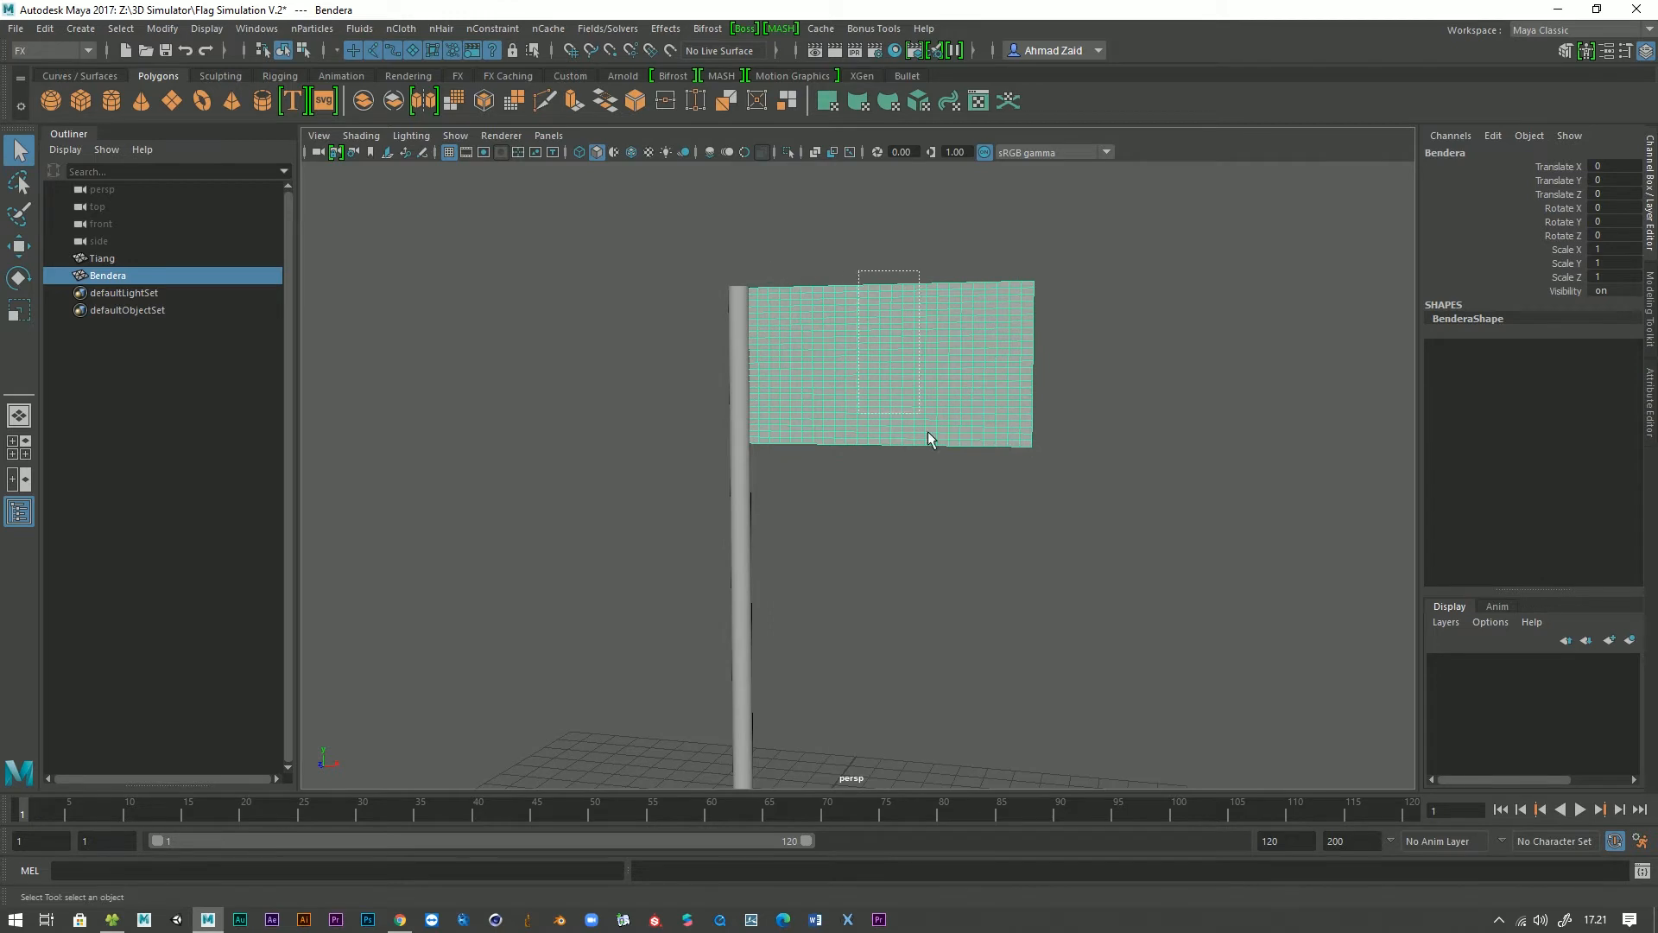
{"action": "left_click_drag", "start_coordinate": [1000, 415], "coordinate": [913, 513]}
{"action": "left_click", "coordinate": [410, 33]}
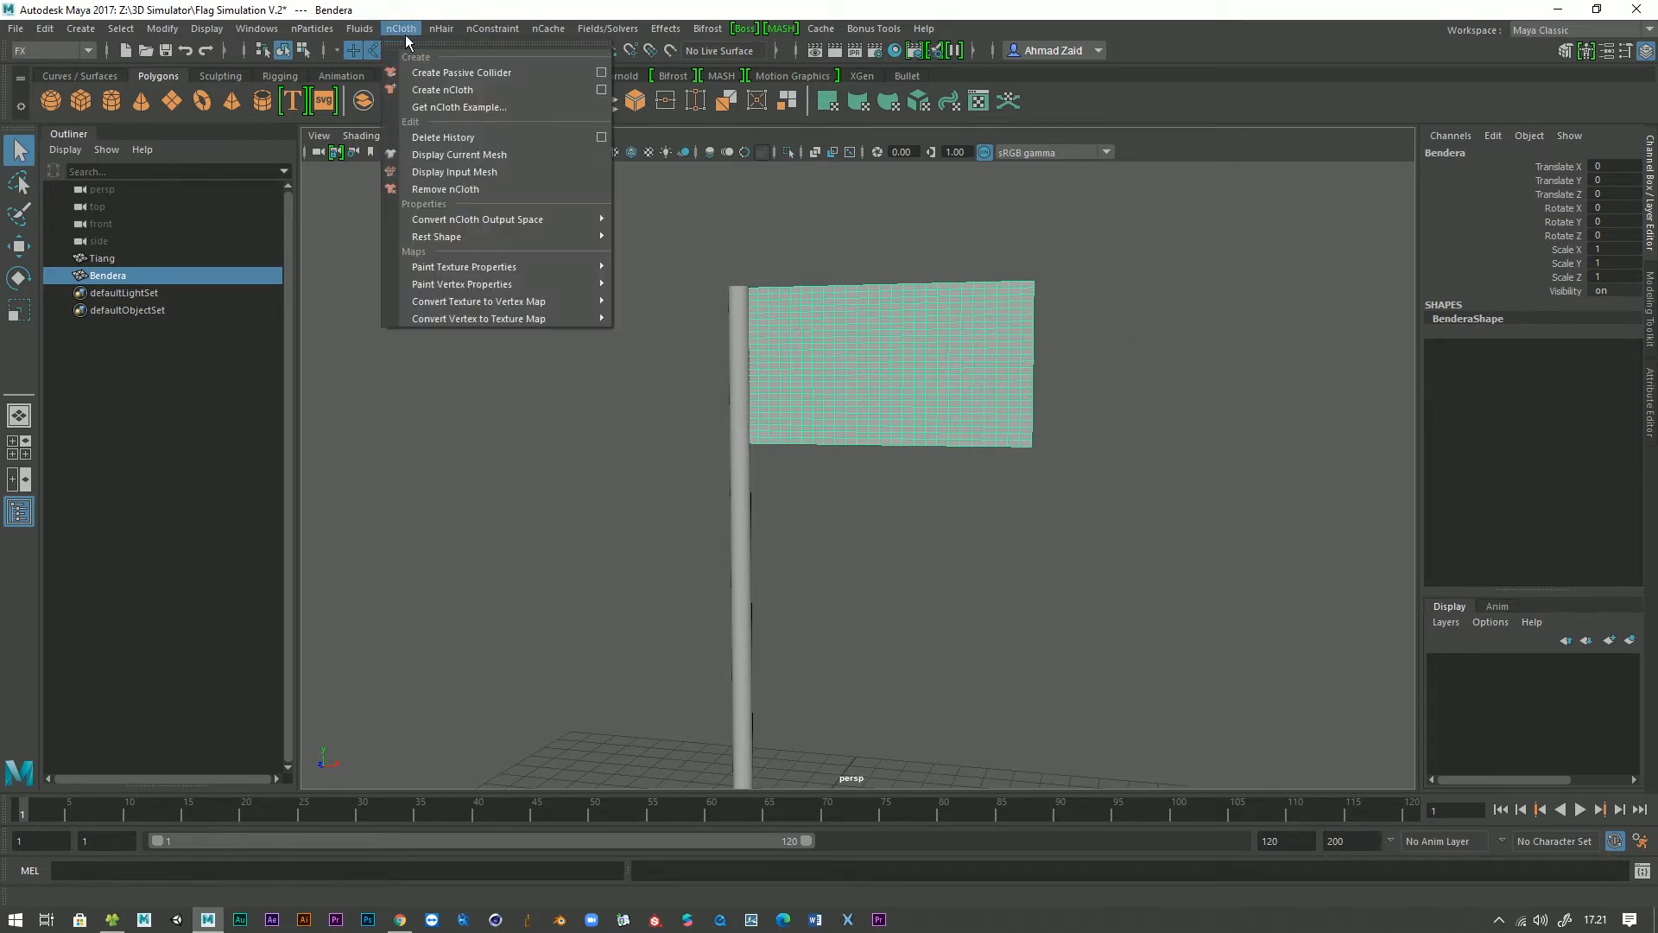
{"action": "left_click", "coordinate": [441, 90]}
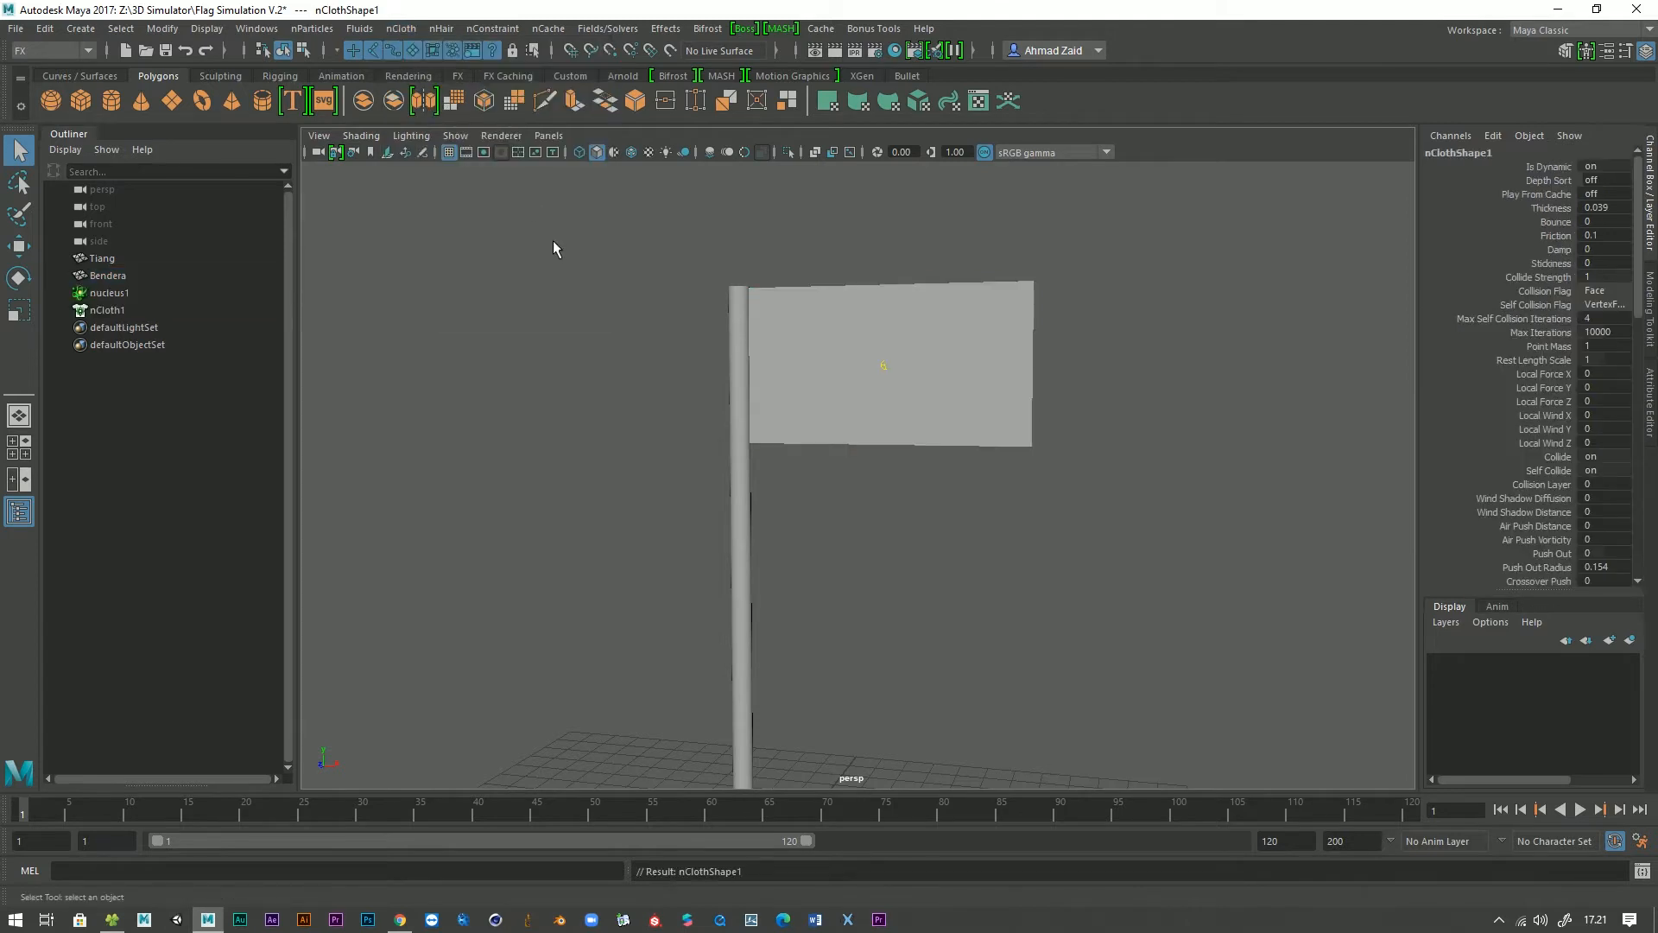
Review the attributes of the nucleus1 and nCloth1 nodes.
{"action": "left_click", "coordinate": [115, 294]}
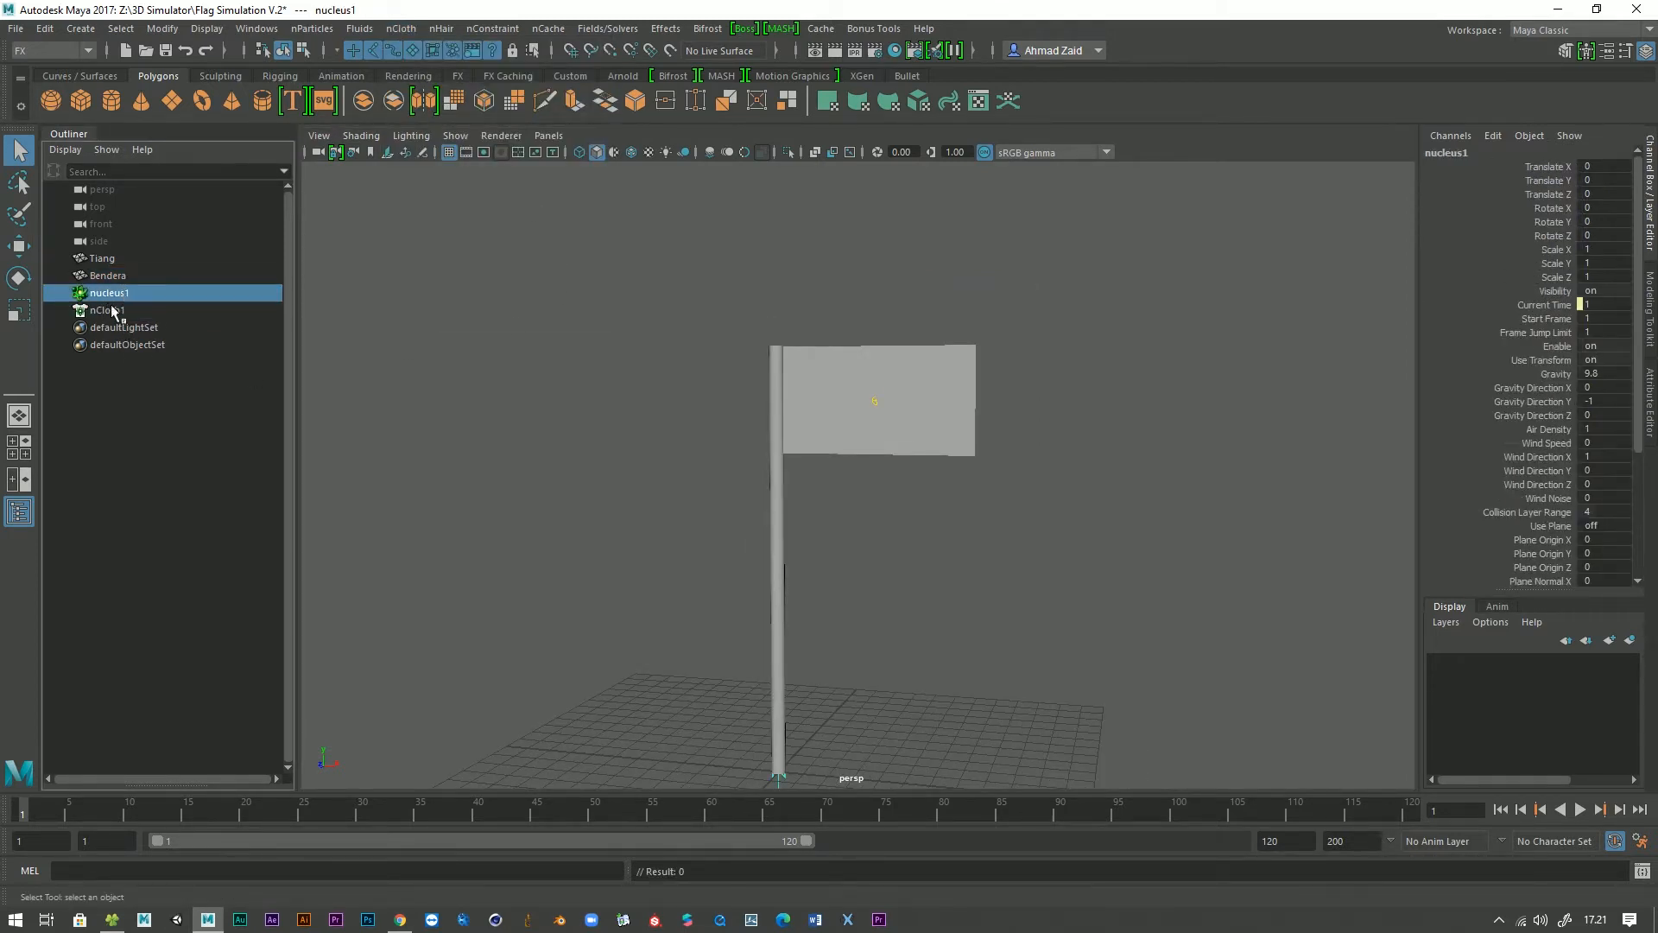
{"action": "left_click", "coordinate": [113, 311]}
{"action": "left_click", "coordinate": [123, 295]}
{"action": "left_click", "coordinate": [124, 304]}
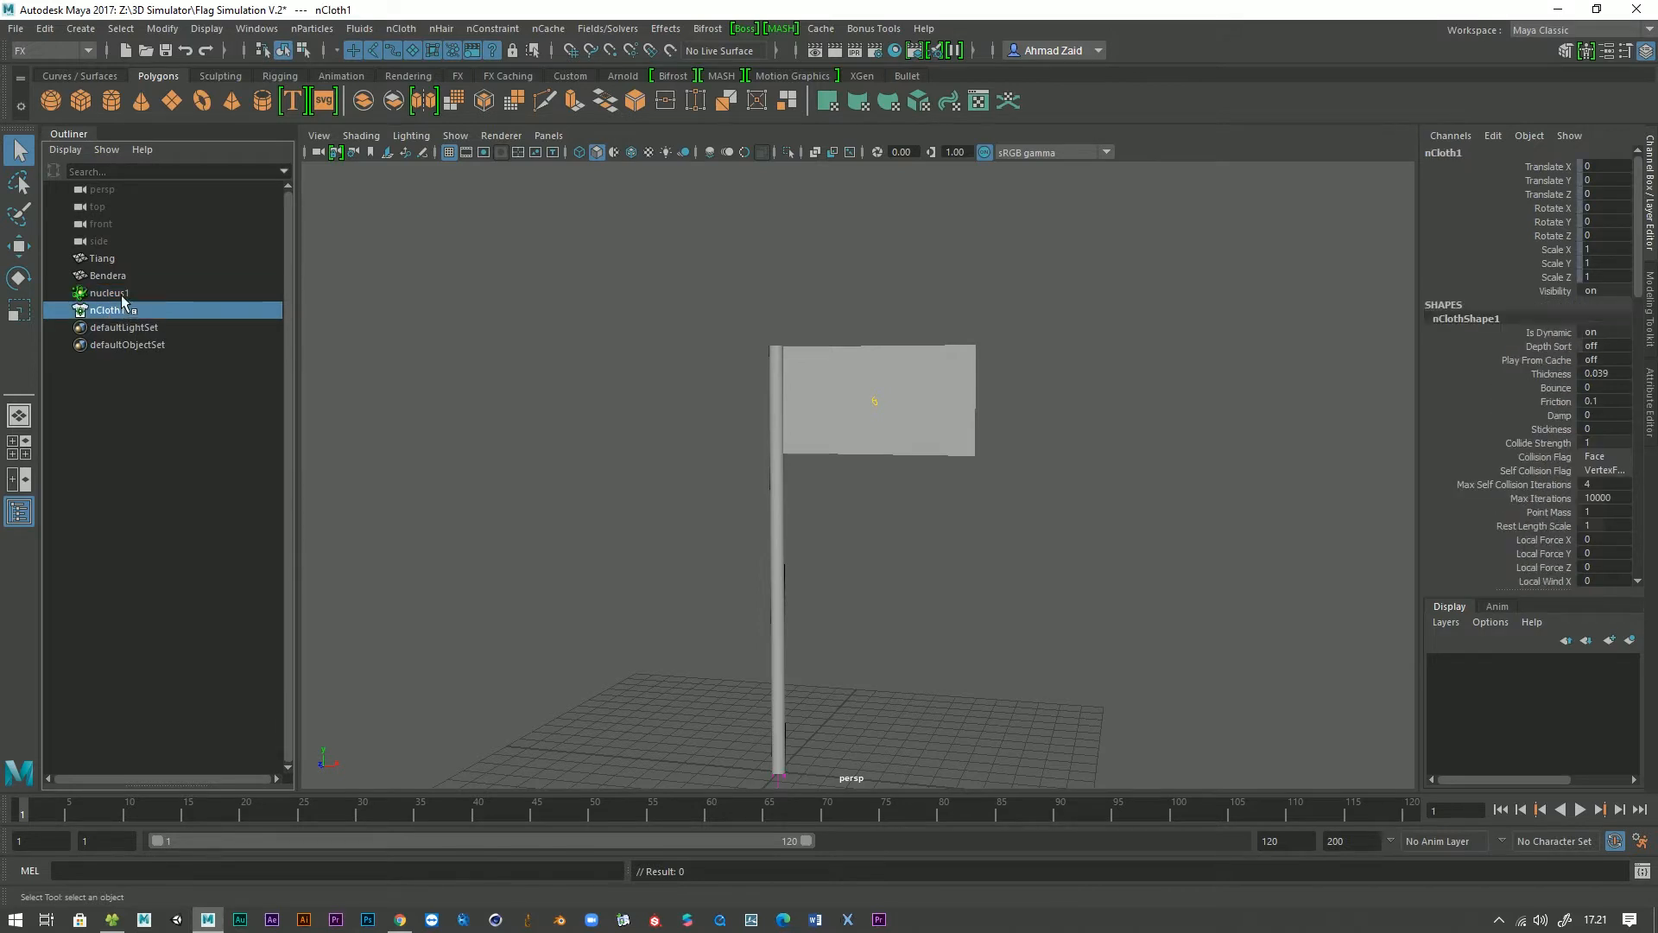
Play the simulation to watch how the unpinned flag behaves, stop it and return to frame 1.
{"action": "scroll", "coordinate": [441, 682], "scroll_direction": "down", "scroll_amount": 3}
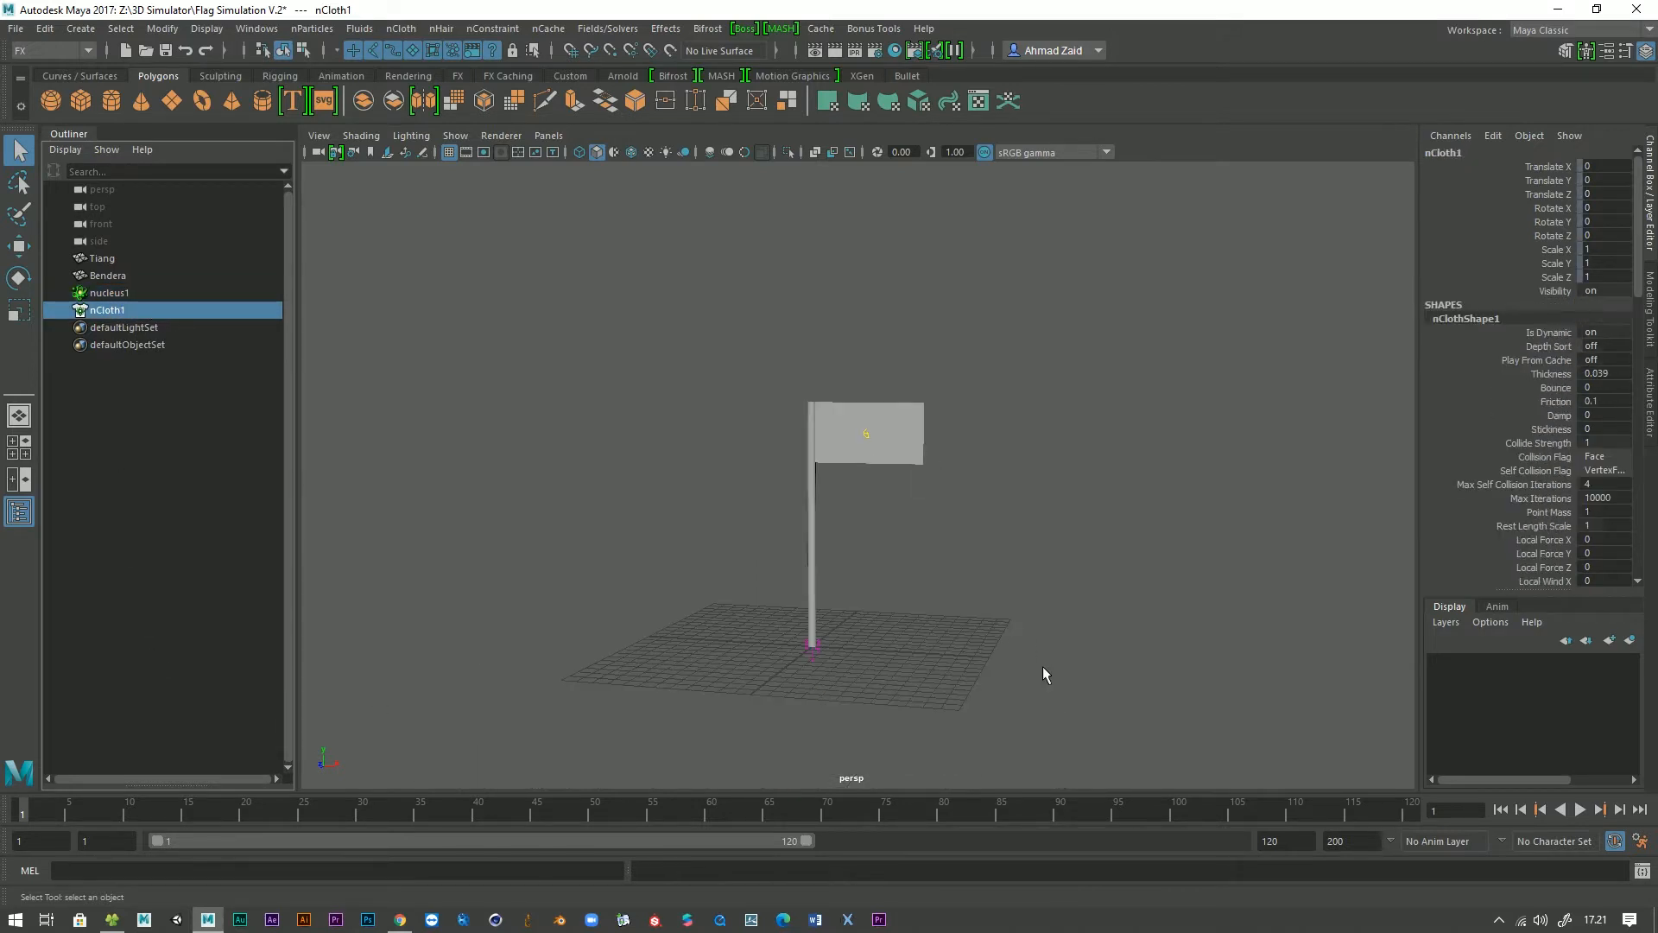
{"action": "left_click", "coordinate": [1581, 809]}
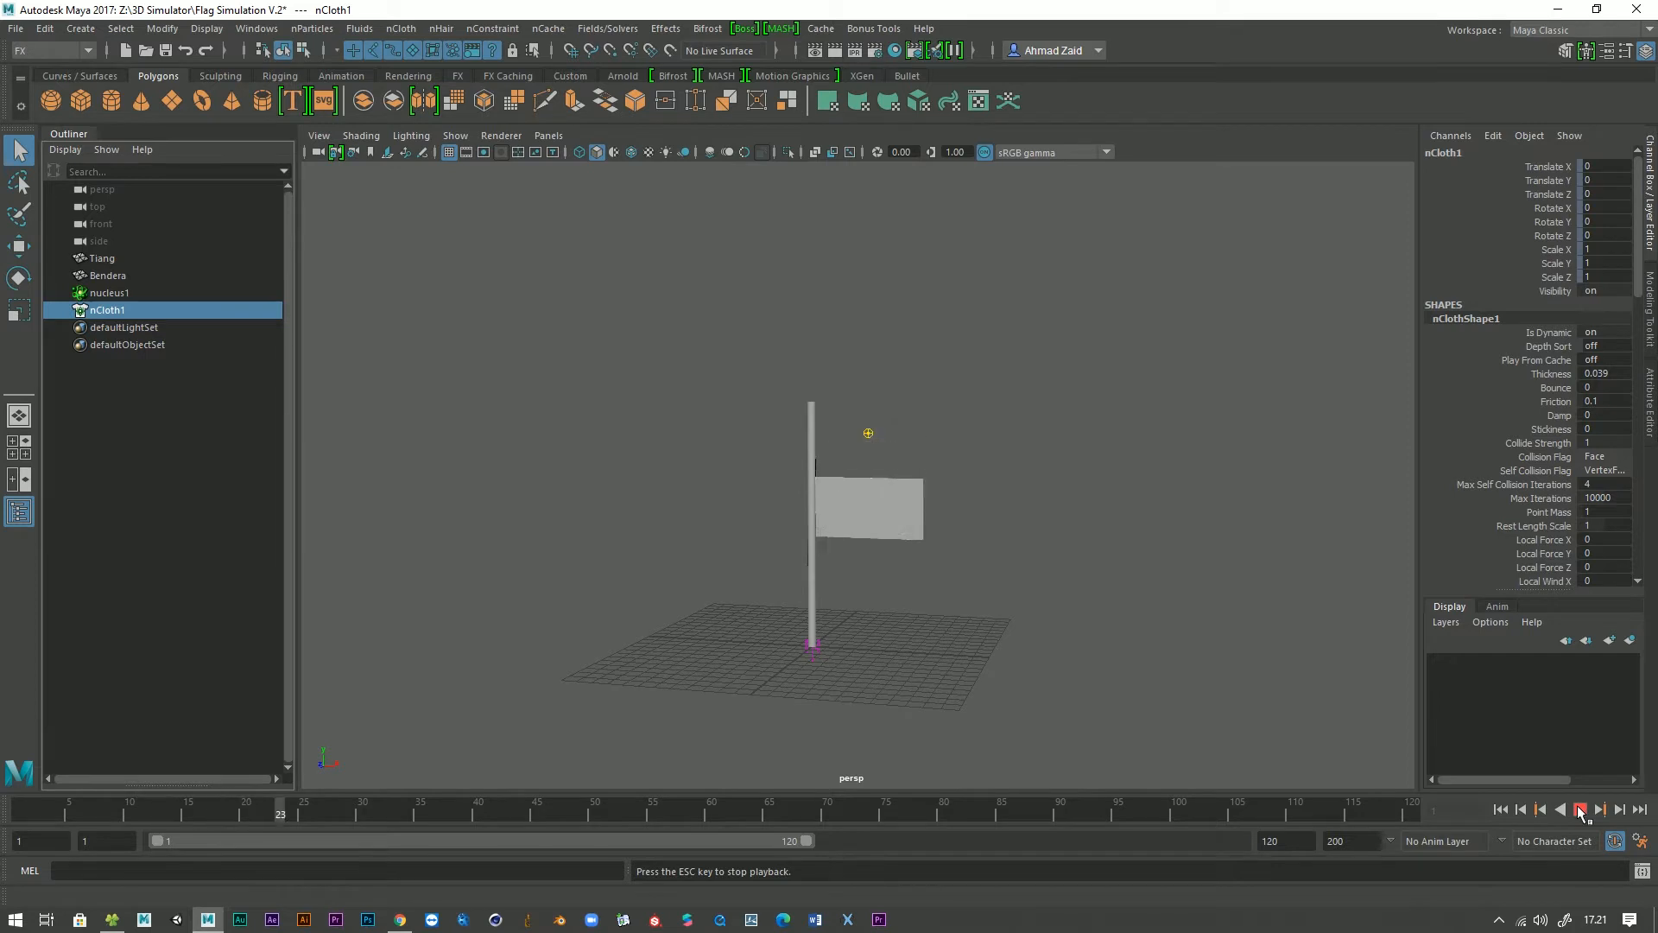
{"action": "scroll", "coordinate": [933, 635], "scroll_direction": "down", "scroll_amount": 6}
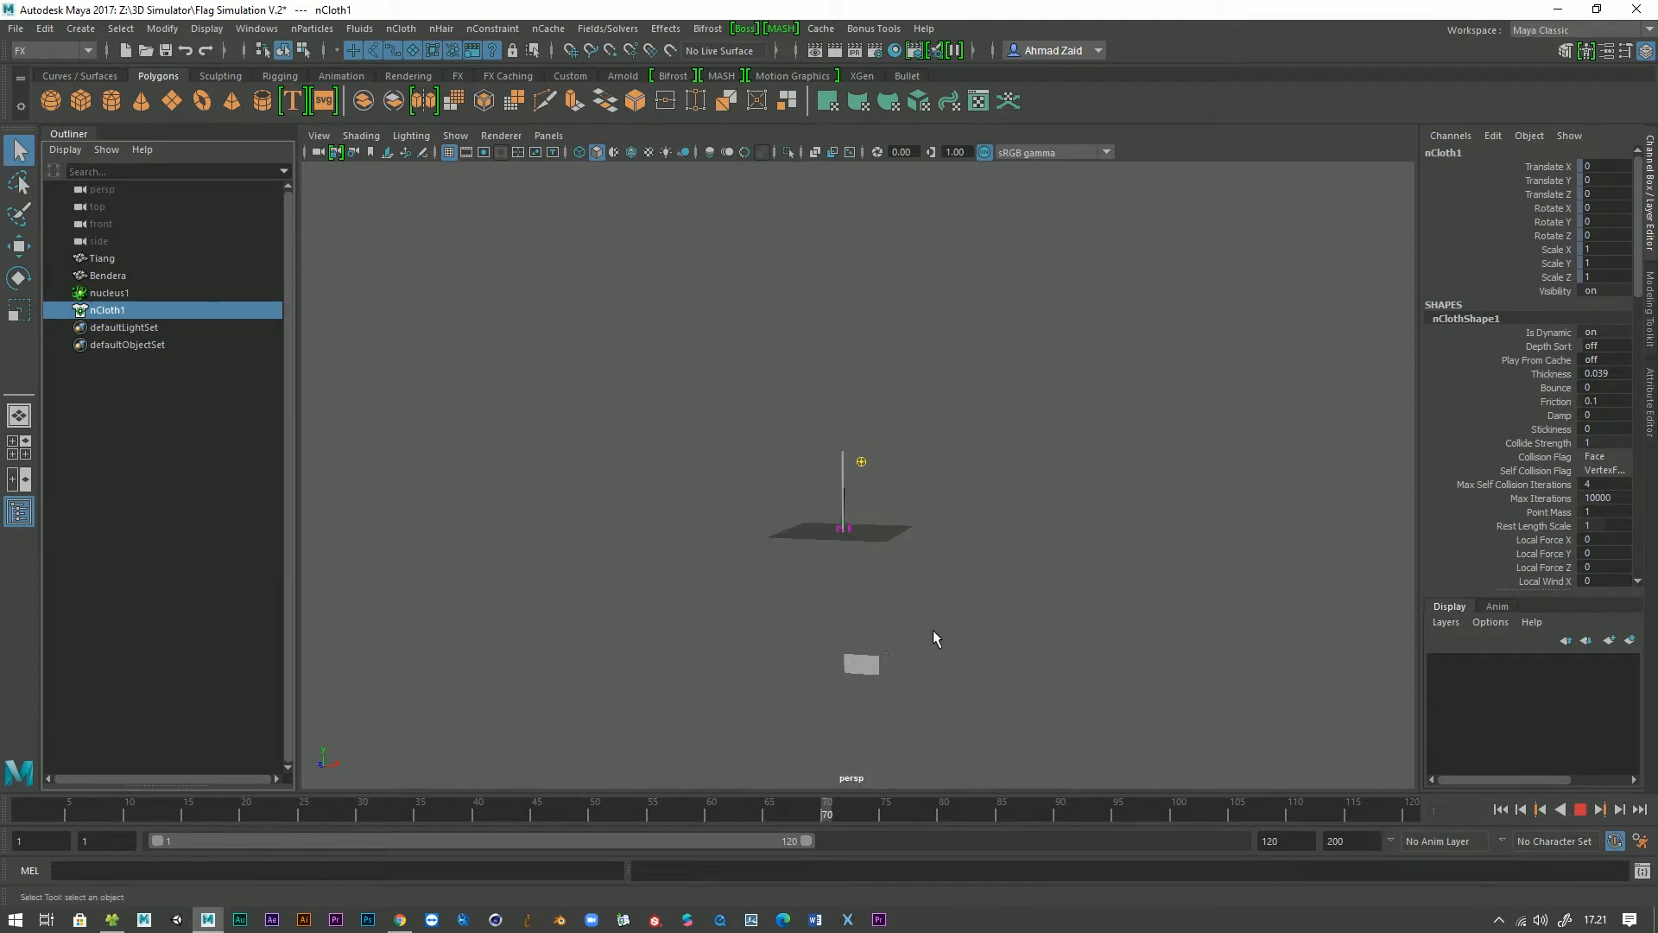
{"action": "middle_click_drag", "start_coordinate": [807, 710], "coordinate": [814, 408], "text": "alt"}
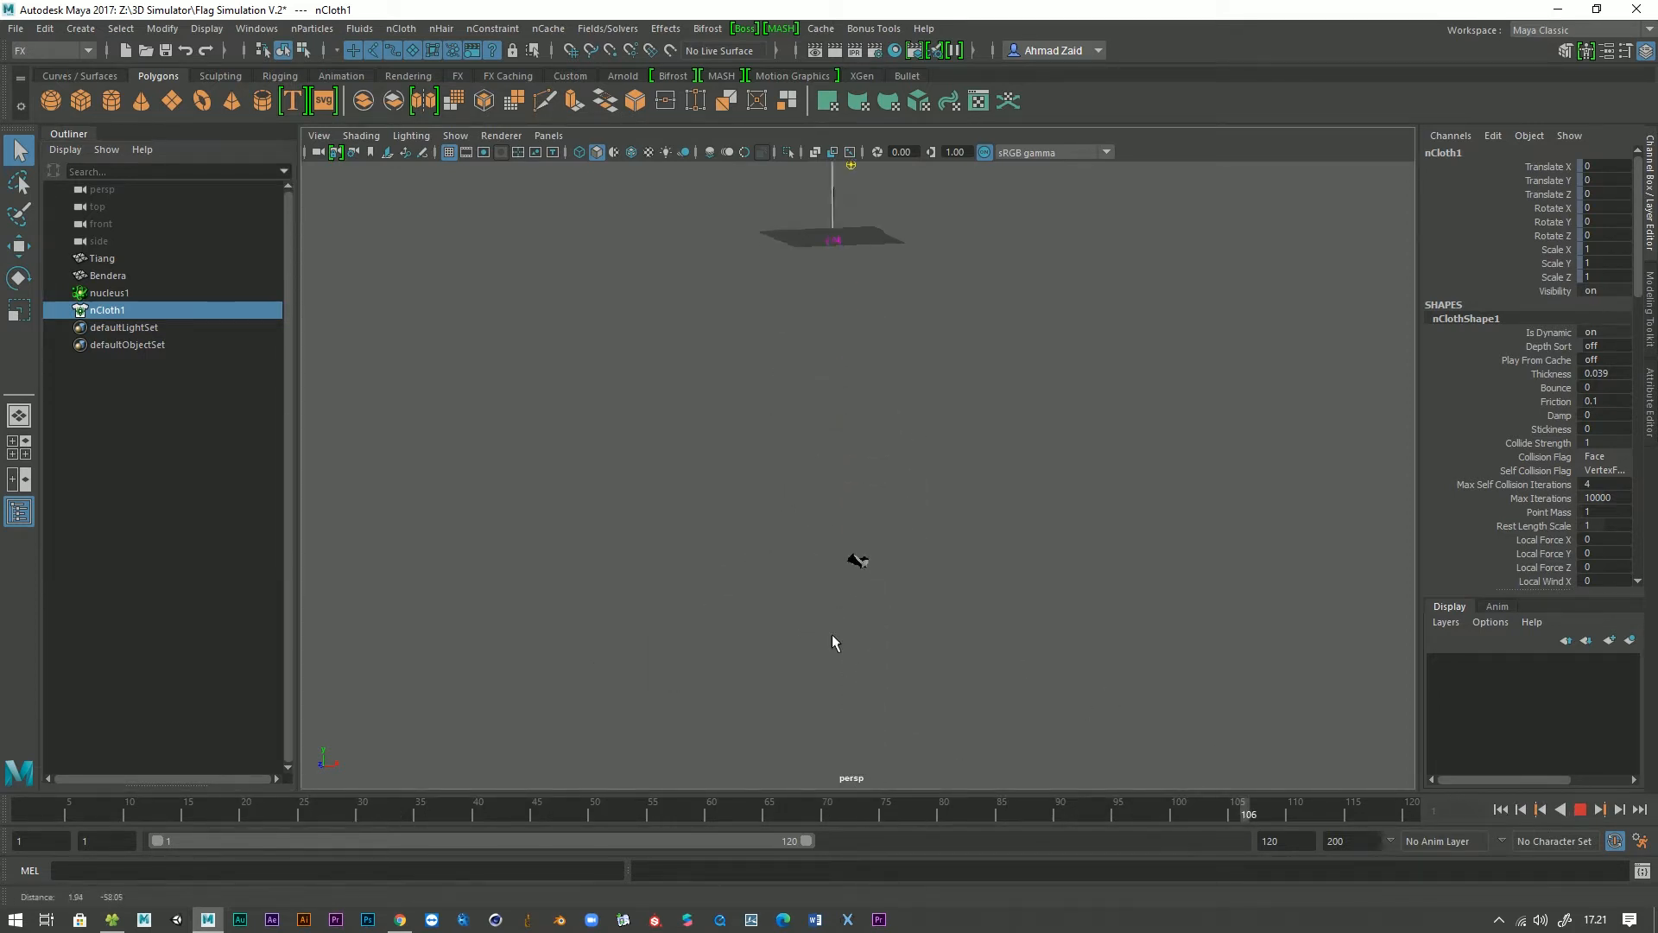
{"action": "scroll", "coordinate": [842, 648], "scroll_direction": "up", "scroll_amount": 4}
{"action": "middle_click_drag", "start_coordinate": [863, 682], "coordinate": [876, 313], "text": "alt"}
{"action": "scroll", "coordinate": [876, 554], "scroll_direction": "down", "scroll_amount": 8}
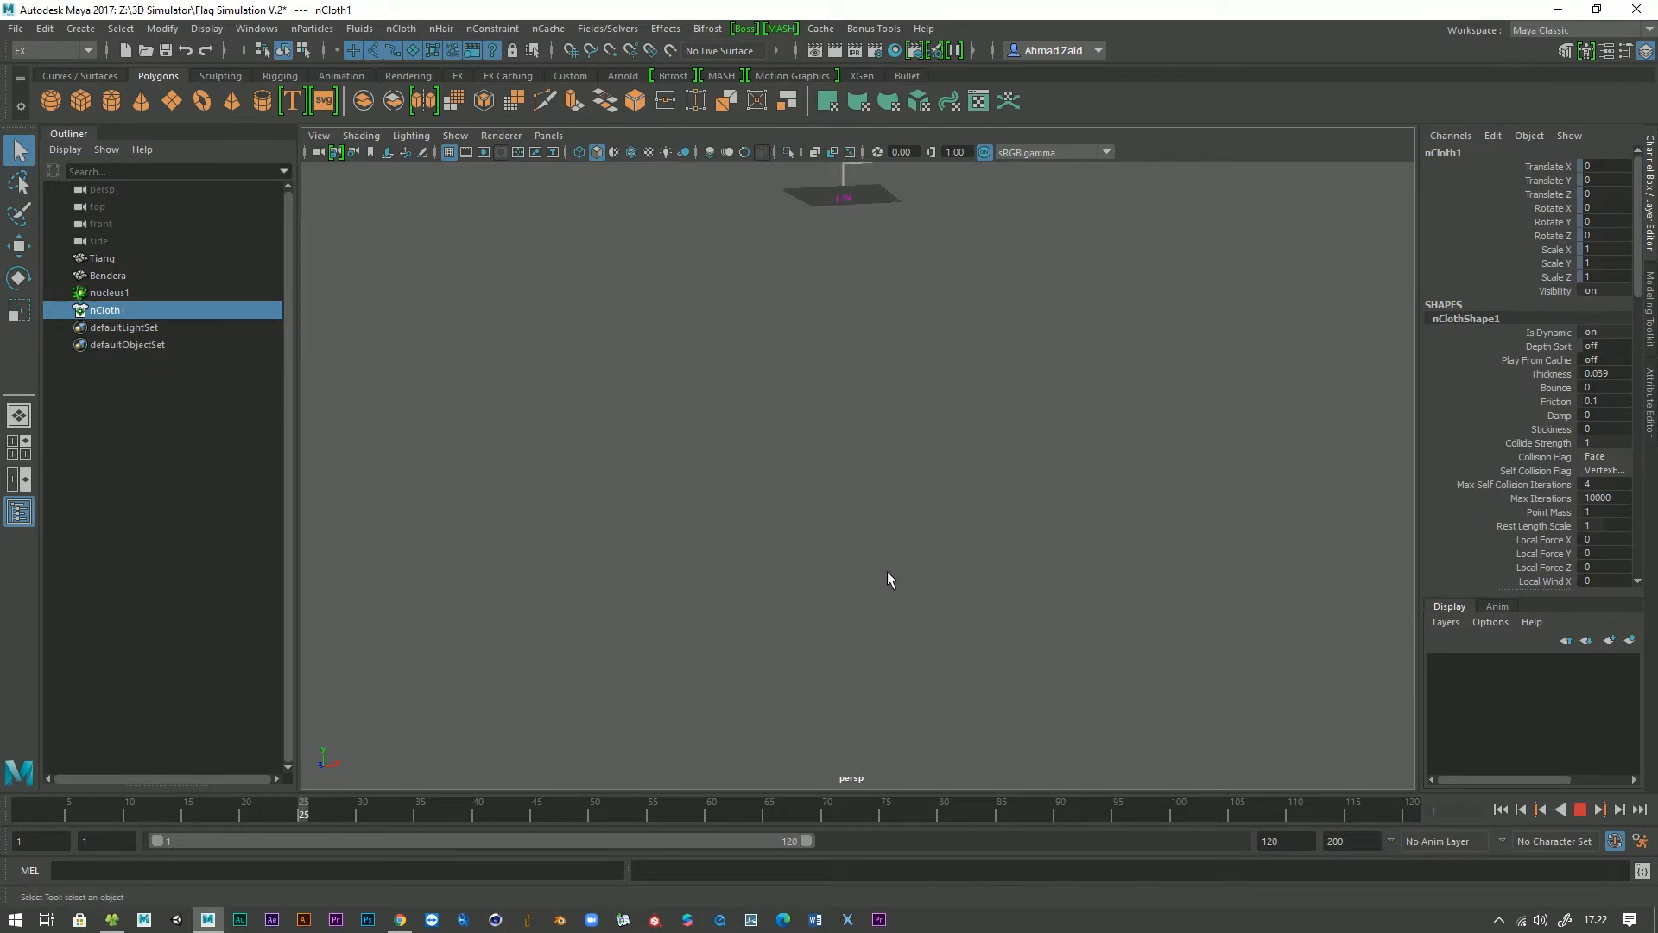
{"action": "middle_click_drag", "start_coordinate": [954, 535], "coordinate": [935, 624], "text": "alt"}
{"action": "scroll", "coordinate": [902, 623], "scroll_direction": "up", "scroll_amount": 4}
{"action": "scroll", "coordinate": [855, 626], "scroll_direction": "up", "scroll_amount": 4}
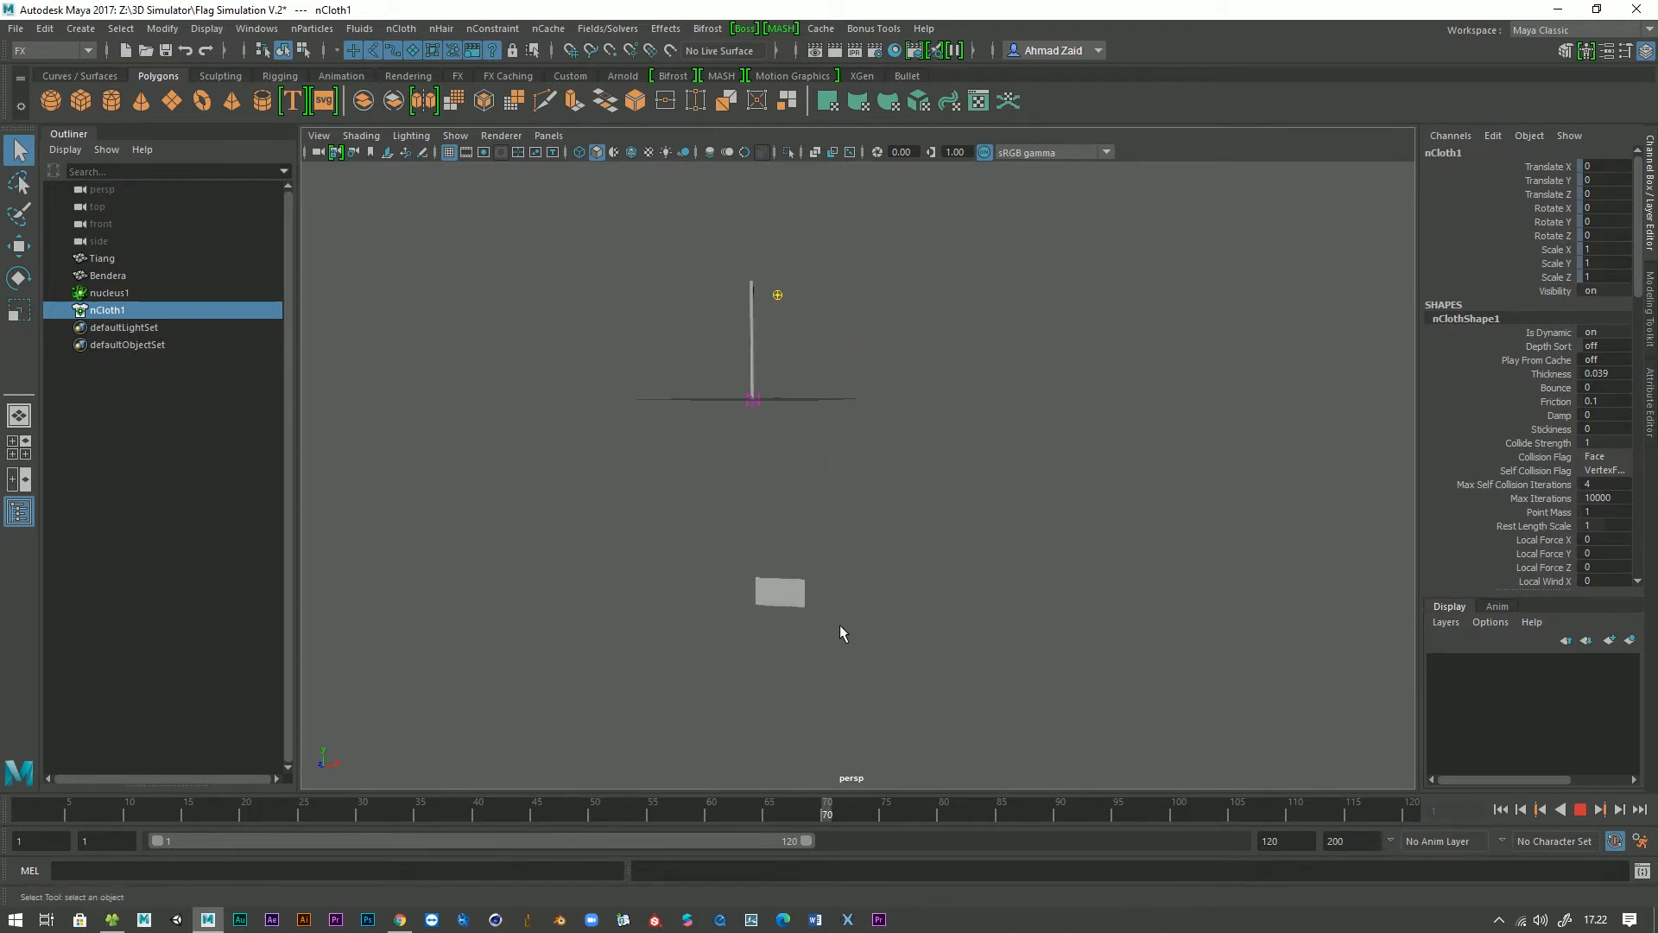
{"action": "left_click", "coordinate": [1578, 812]}
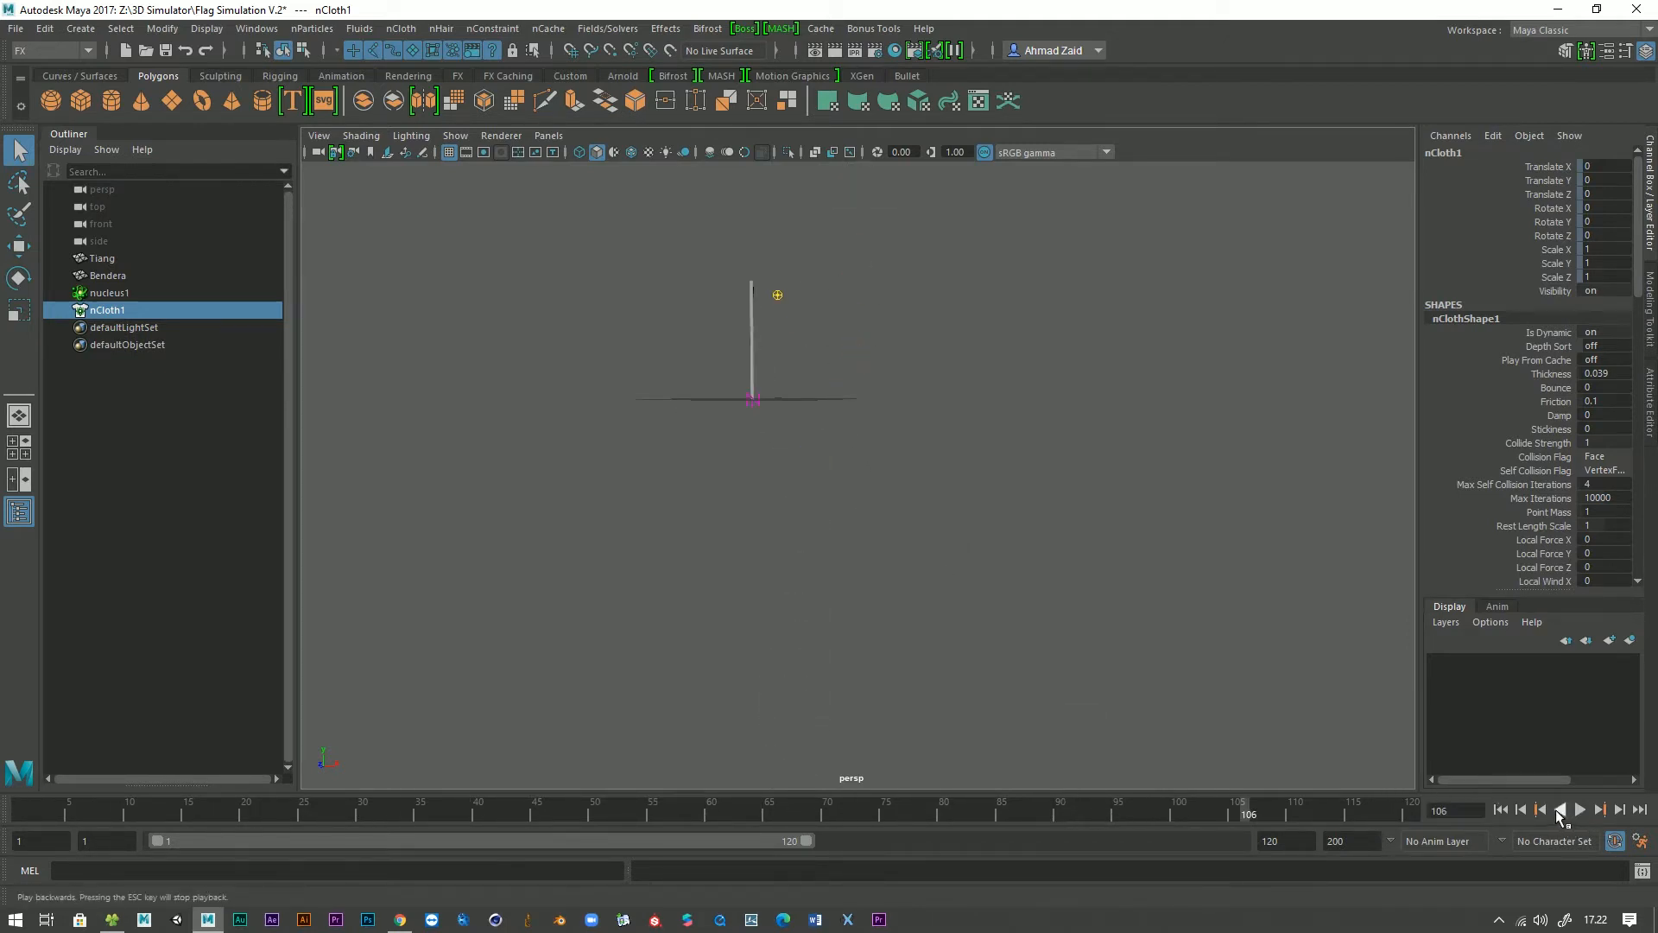
{"action": "left_click", "coordinate": [1500, 809]}
Turn on X-Ray shading in the viewport and switch the Bendera flag to vertex selection mode.
{"action": "scroll", "coordinate": [862, 568], "scroll_direction": "up", "scroll_amount": 5}
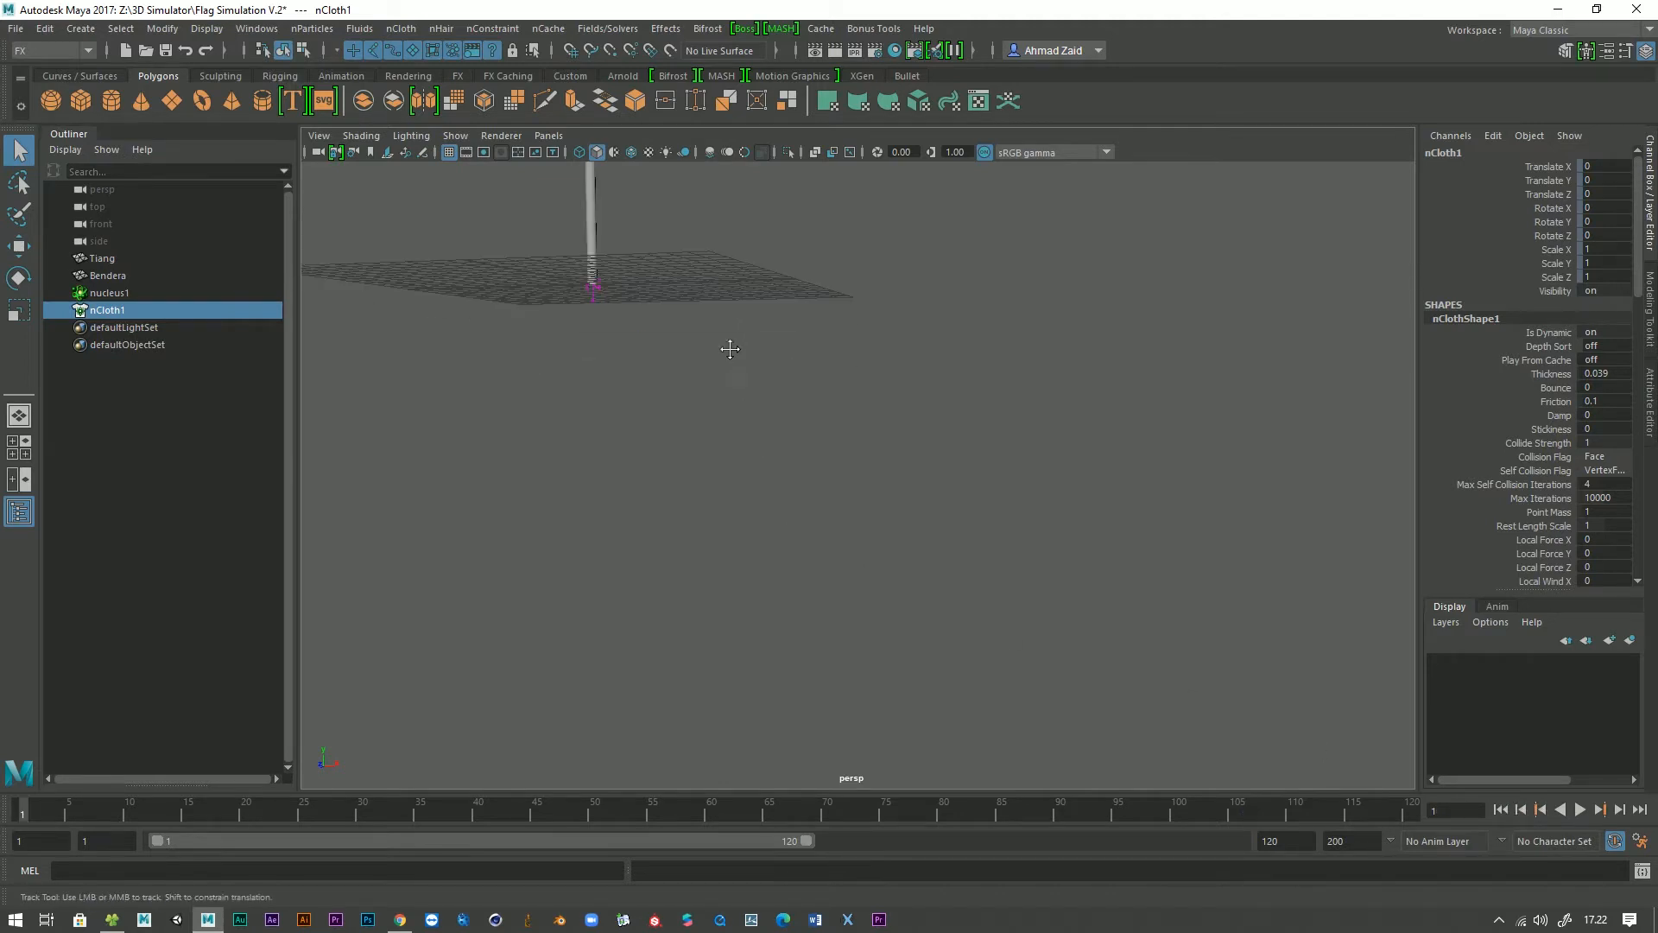
{"action": "middle_click_drag", "start_coordinate": [729, 348], "coordinate": [909, 725], "text": "alt"}
{"action": "scroll", "coordinate": [906, 724], "scroll_direction": "up", "scroll_amount": 5}
{"action": "middle_click_drag", "start_coordinate": [768, 514], "coordinate": [862, 715], "text": "alt"}
{"action": "scroll", "coordinate": [810, 670], "scroll_direction": "up", "scroll_amount": 1}
{"action": "scroll", "coordinate": [810, 671], "scroll_direction": "up", "scroll_amount": 1}
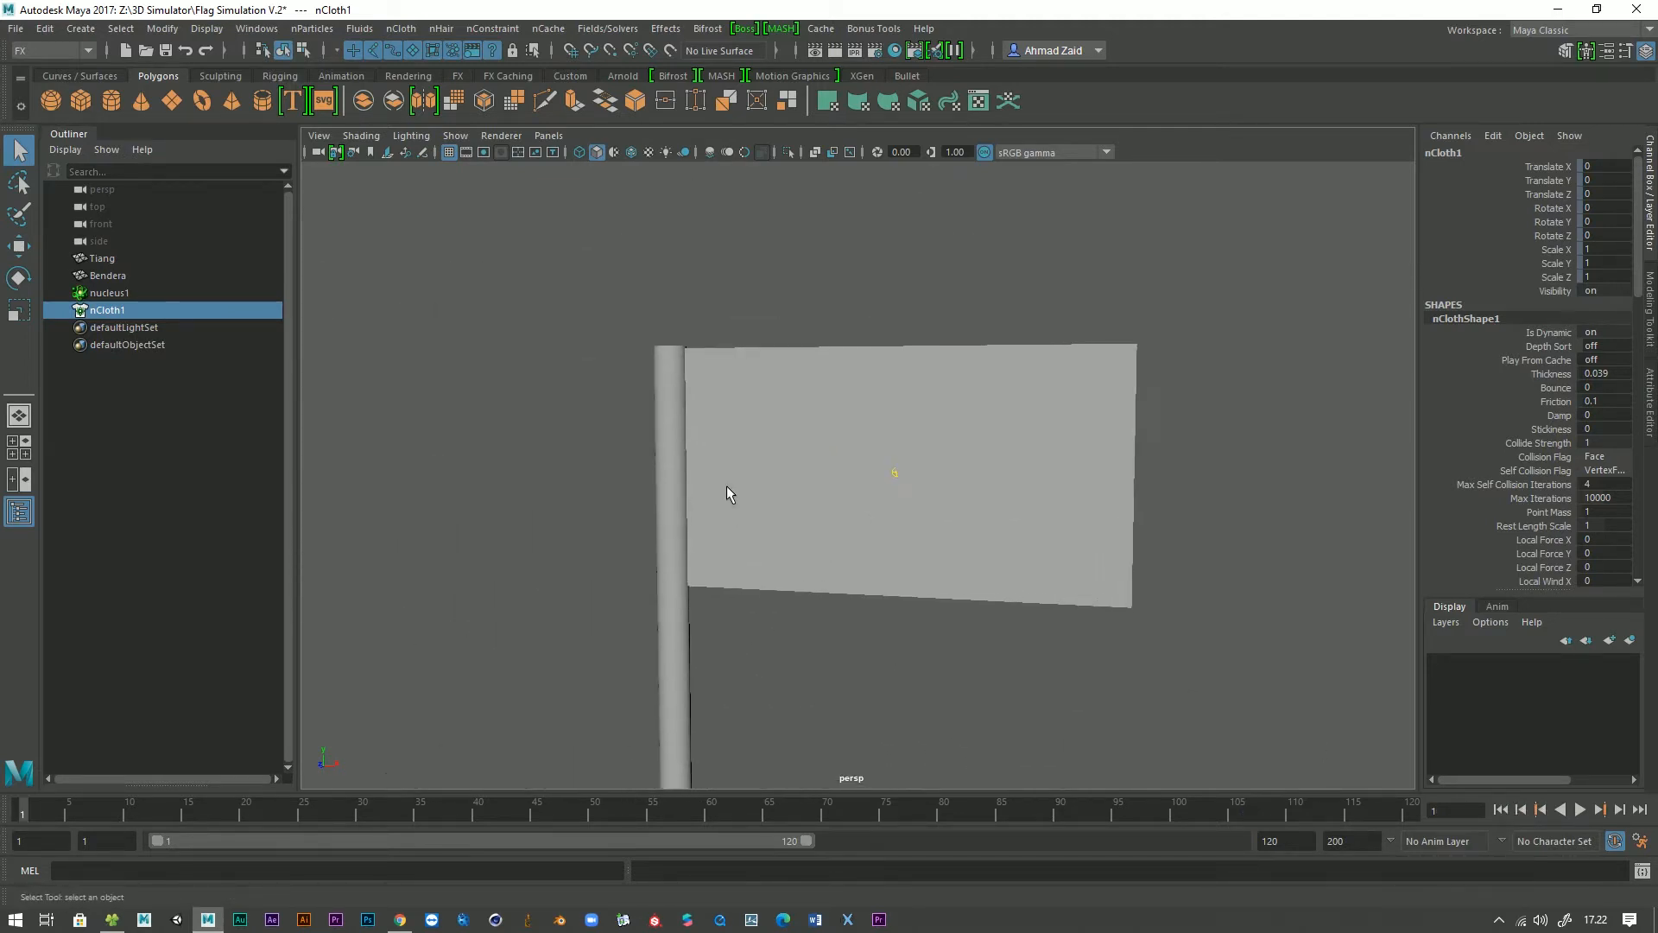
{"action": "left_click", "coordinate": [714, 477]}
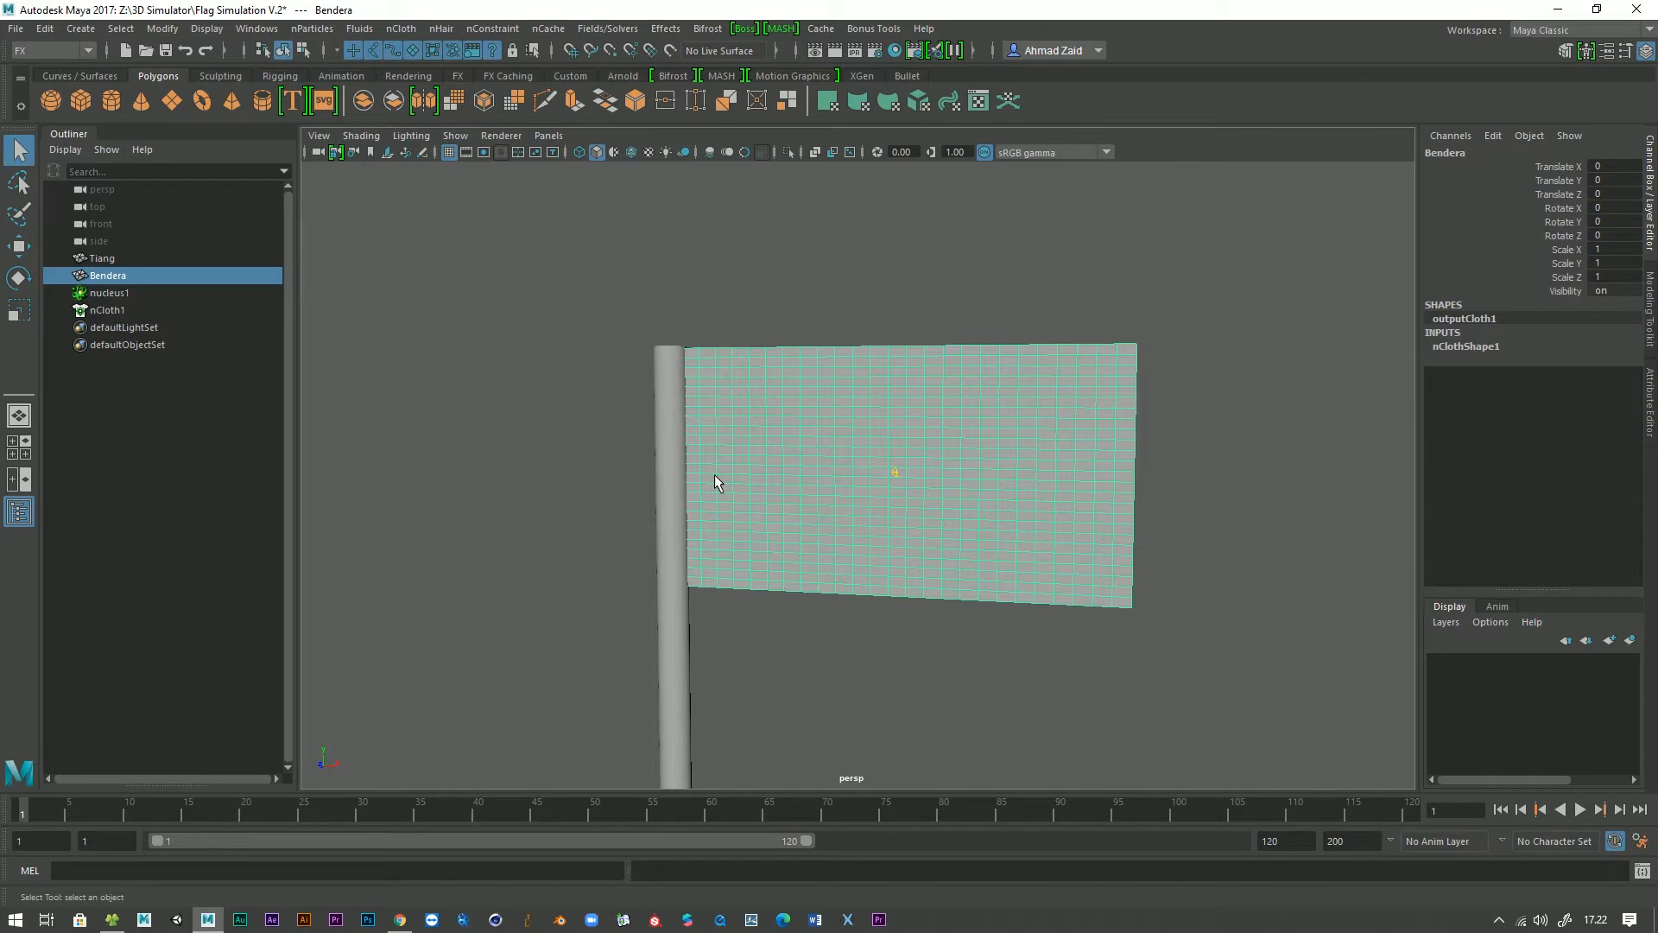
{"action": "left_click_drag", "start_coordinate": [714, 481], "coordinate": [748, 480], "text": "alt"}
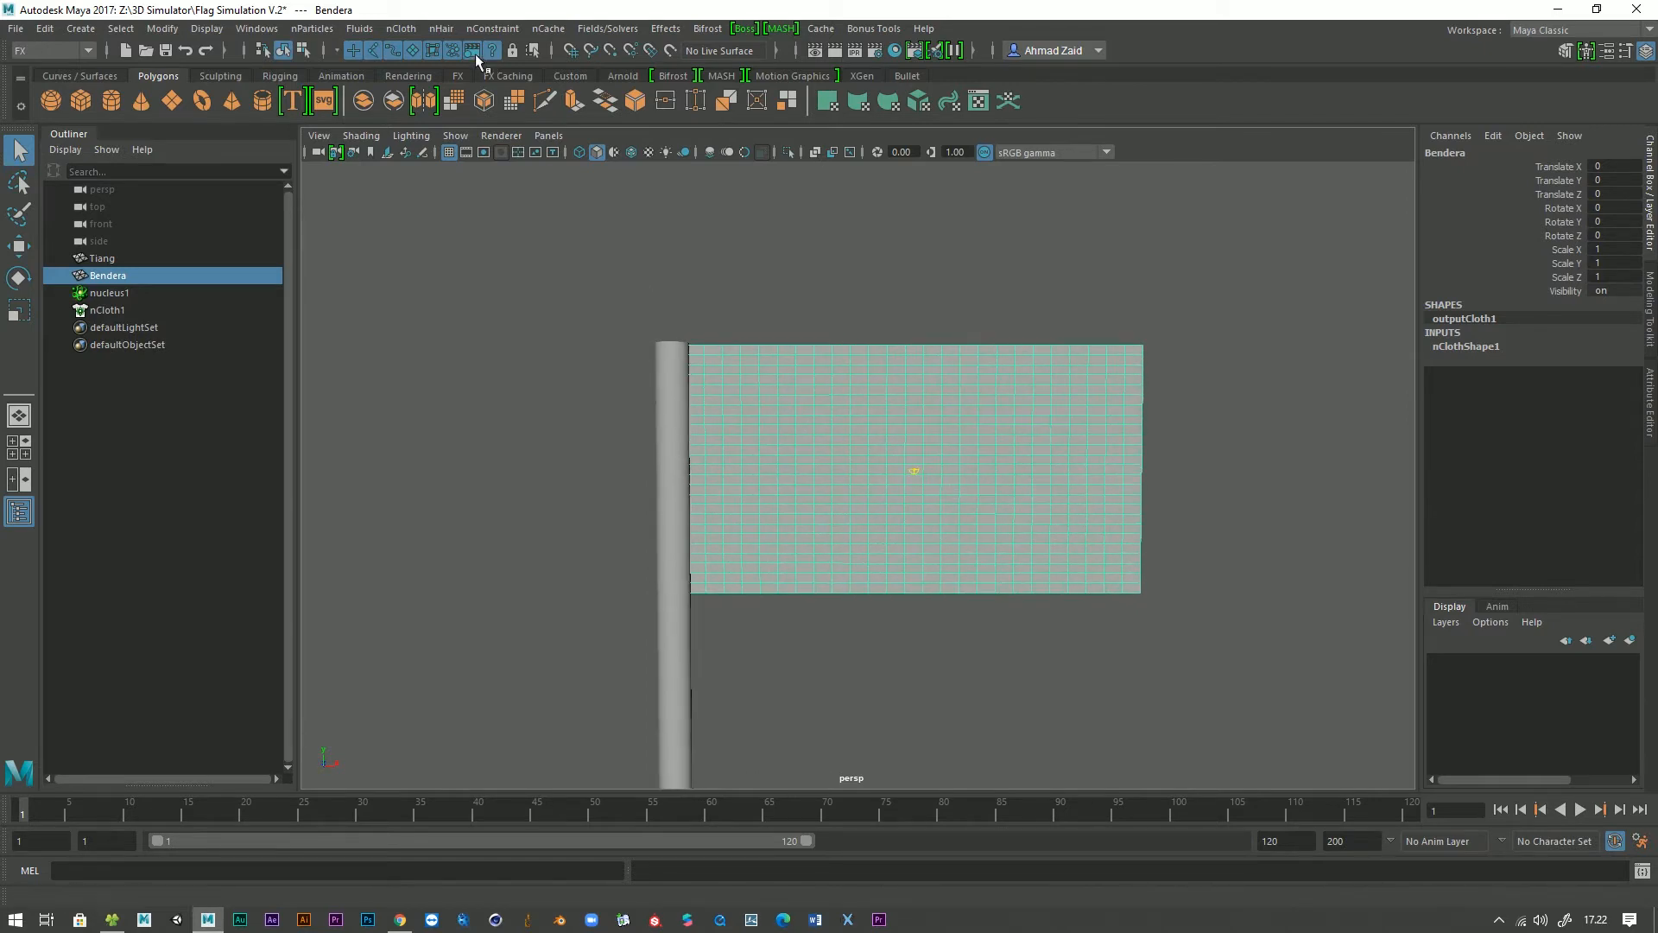
{"action": "scroll", "coordinate": [722, 418], "scroll_direction": "up", "scroll_amount": 1}
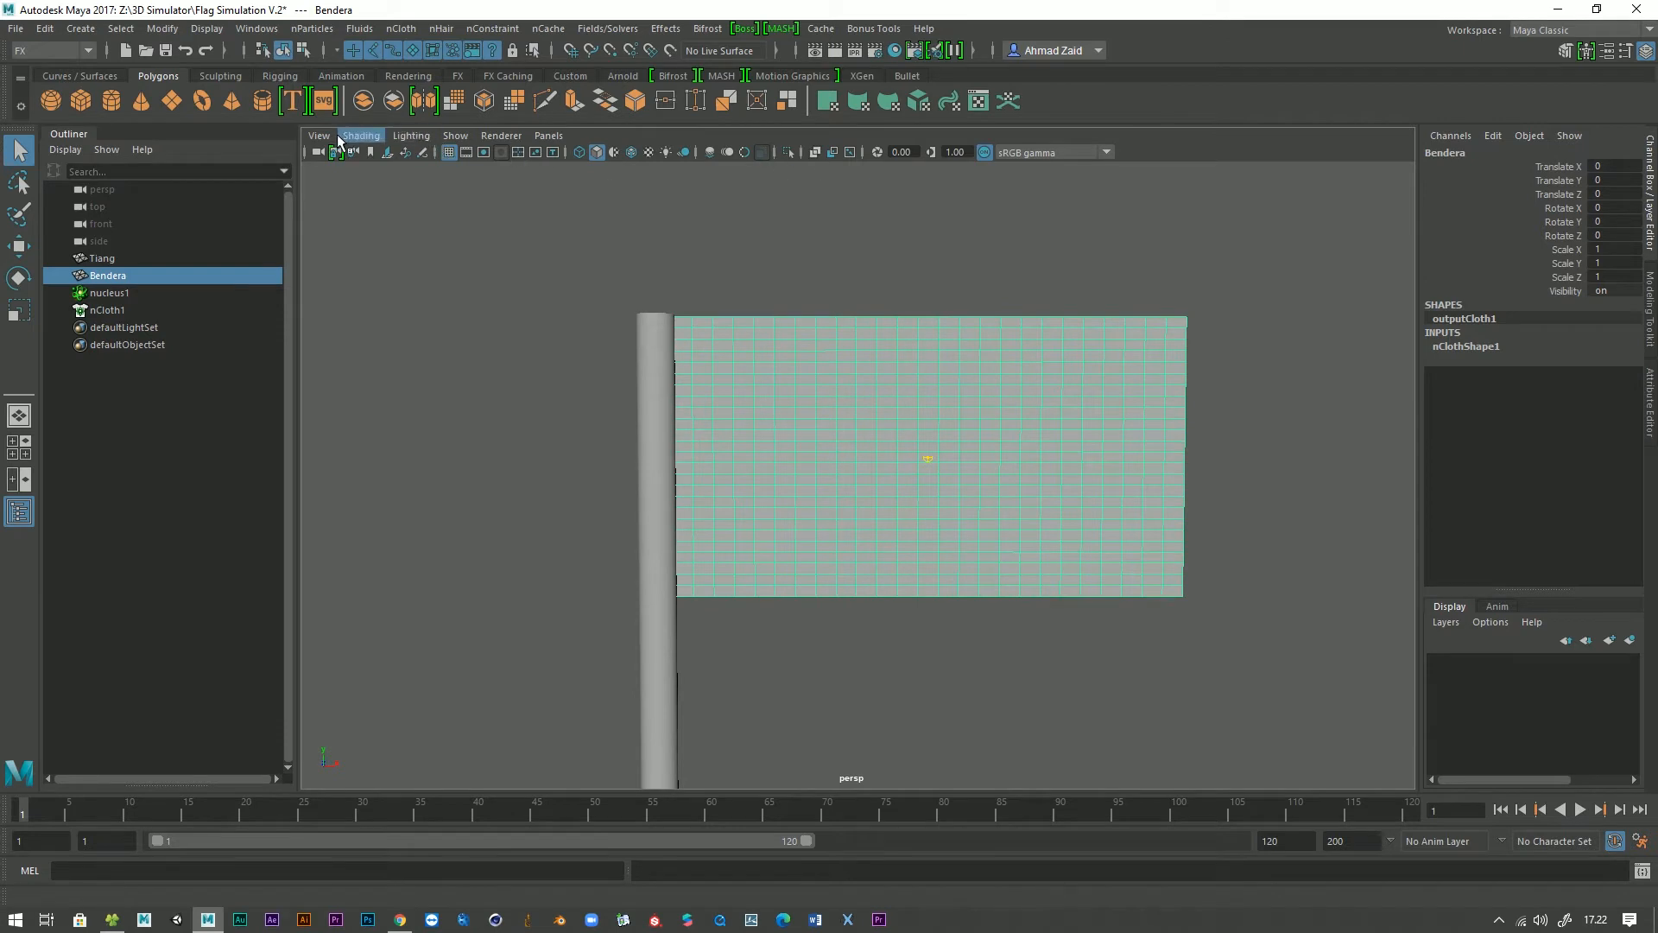
{"action": "left_click", "coordinate": [361, 135]}
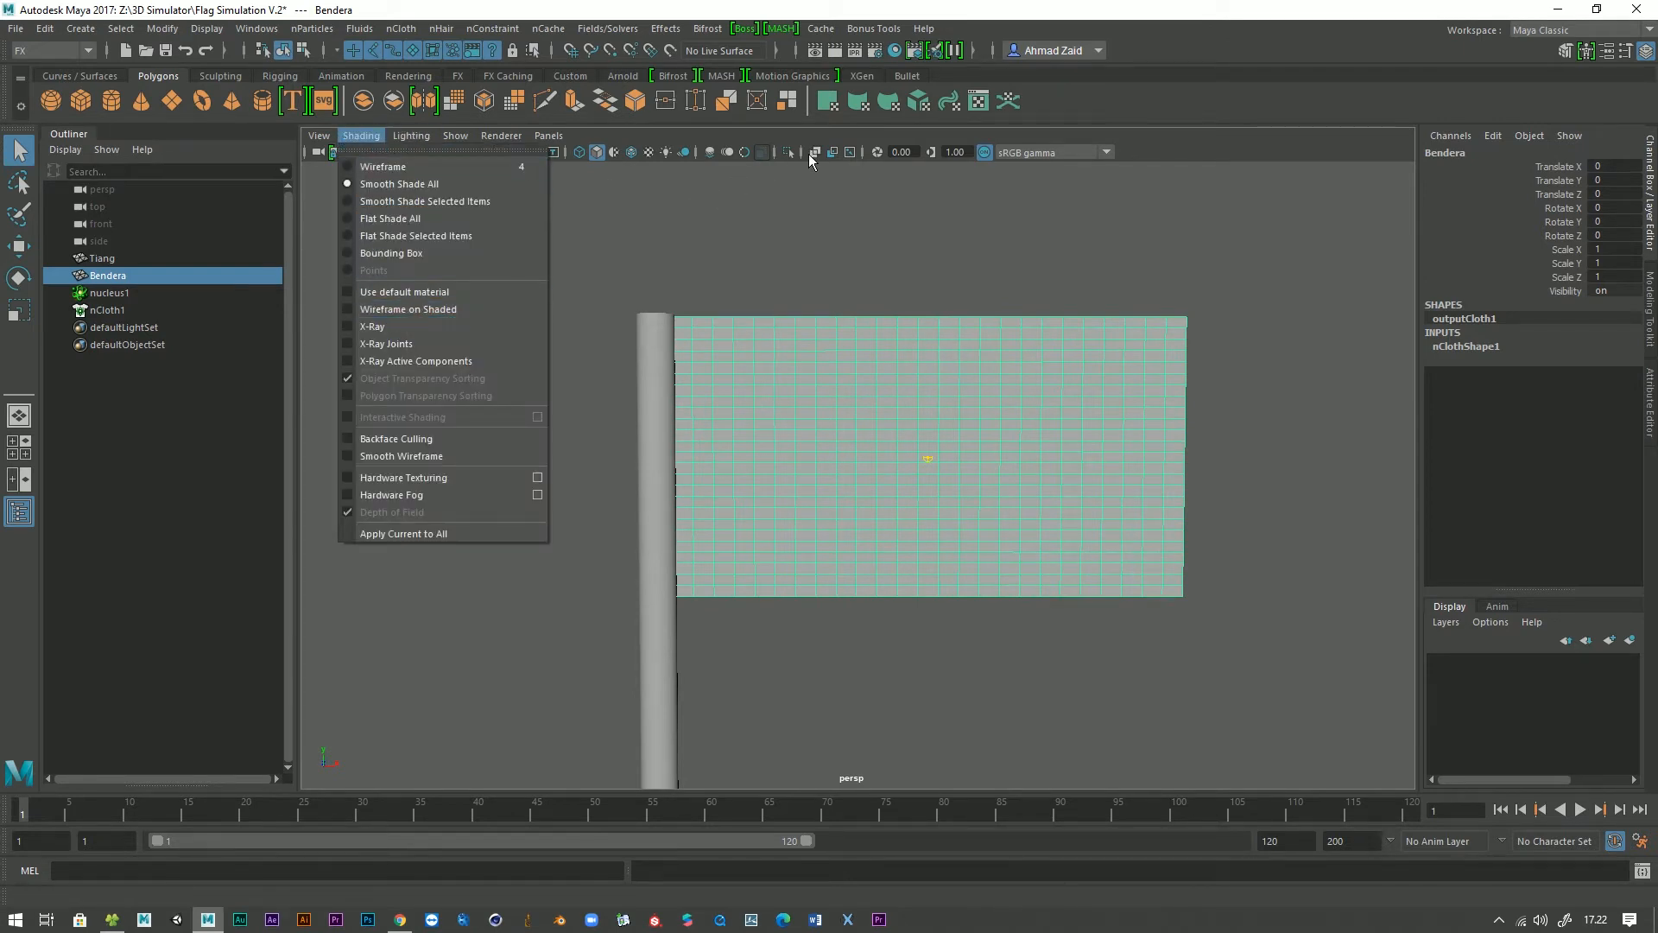
{"action": "left_click", "coordinate": [408, 325]}
{"action": "right_click_drag", "start_coordinate": [897, 361], "coordinate": [830, 386]}
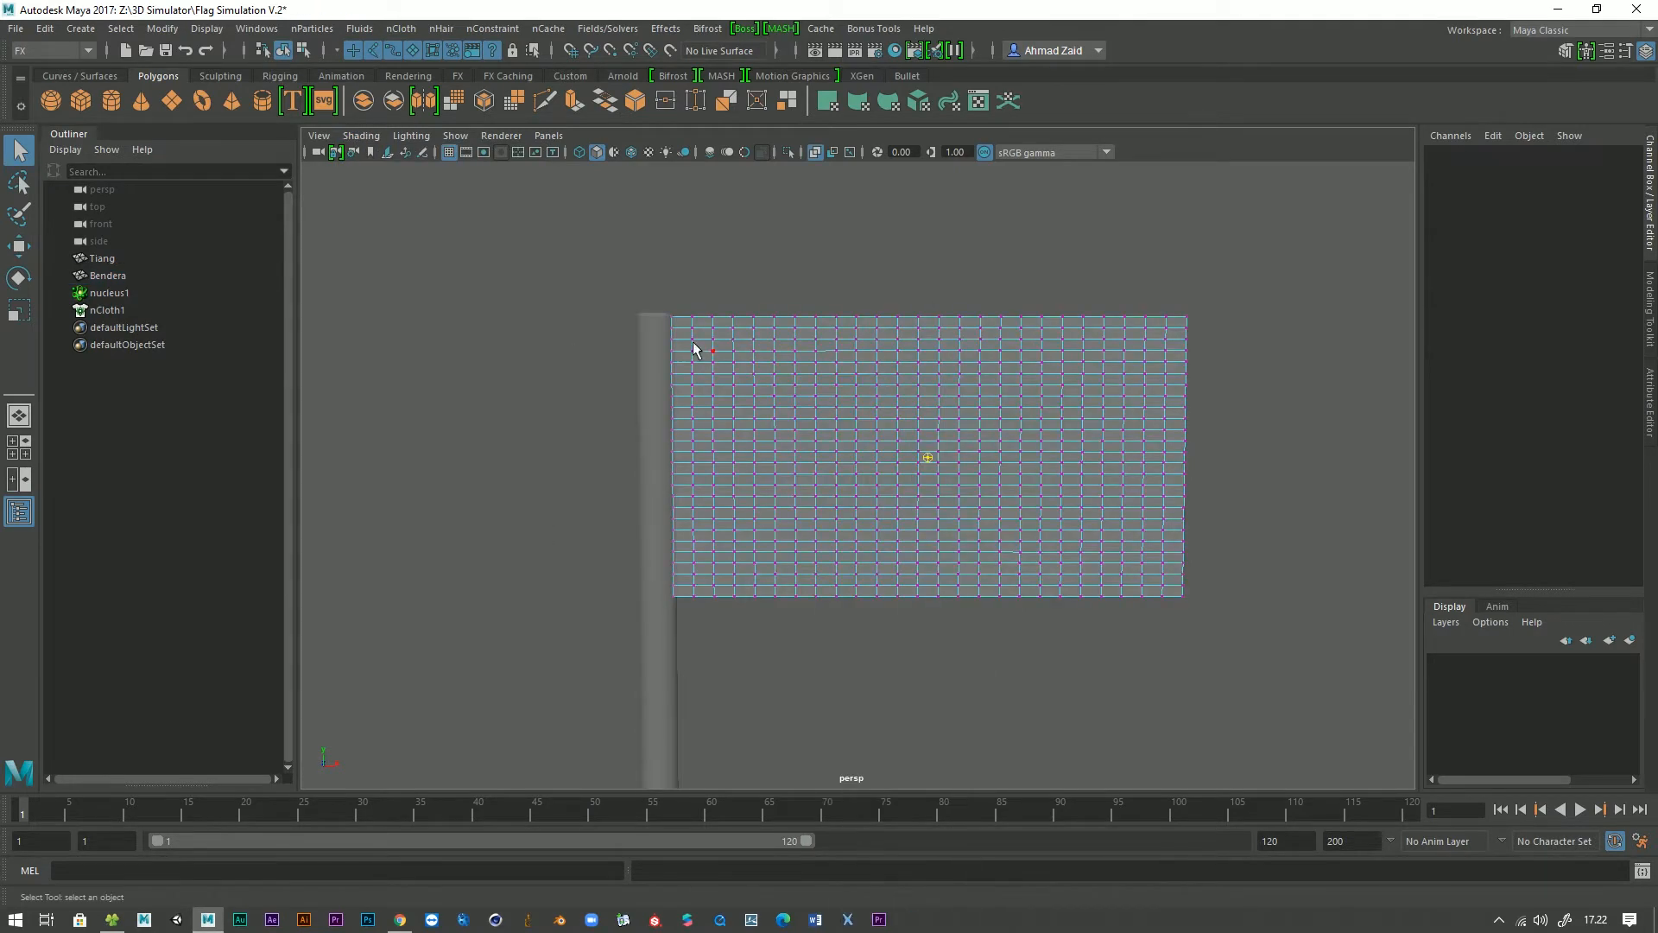
Select the two uppermost and the two lowest vertices on the flag edge that touches the pole.
{"action": "left_click_drag", "start_coordinate": [713, 298], "coordinate": [675, 312], "text": "alt"}
{"action": "middle_click_drag", "start_coordinate": [669, 335], "coordinate": [794, 317], "text": "alt"}
{"action": "right_click_drag", "start_coordinate": [795, 316], "coordinate": [838, 479], "text": "alt"}
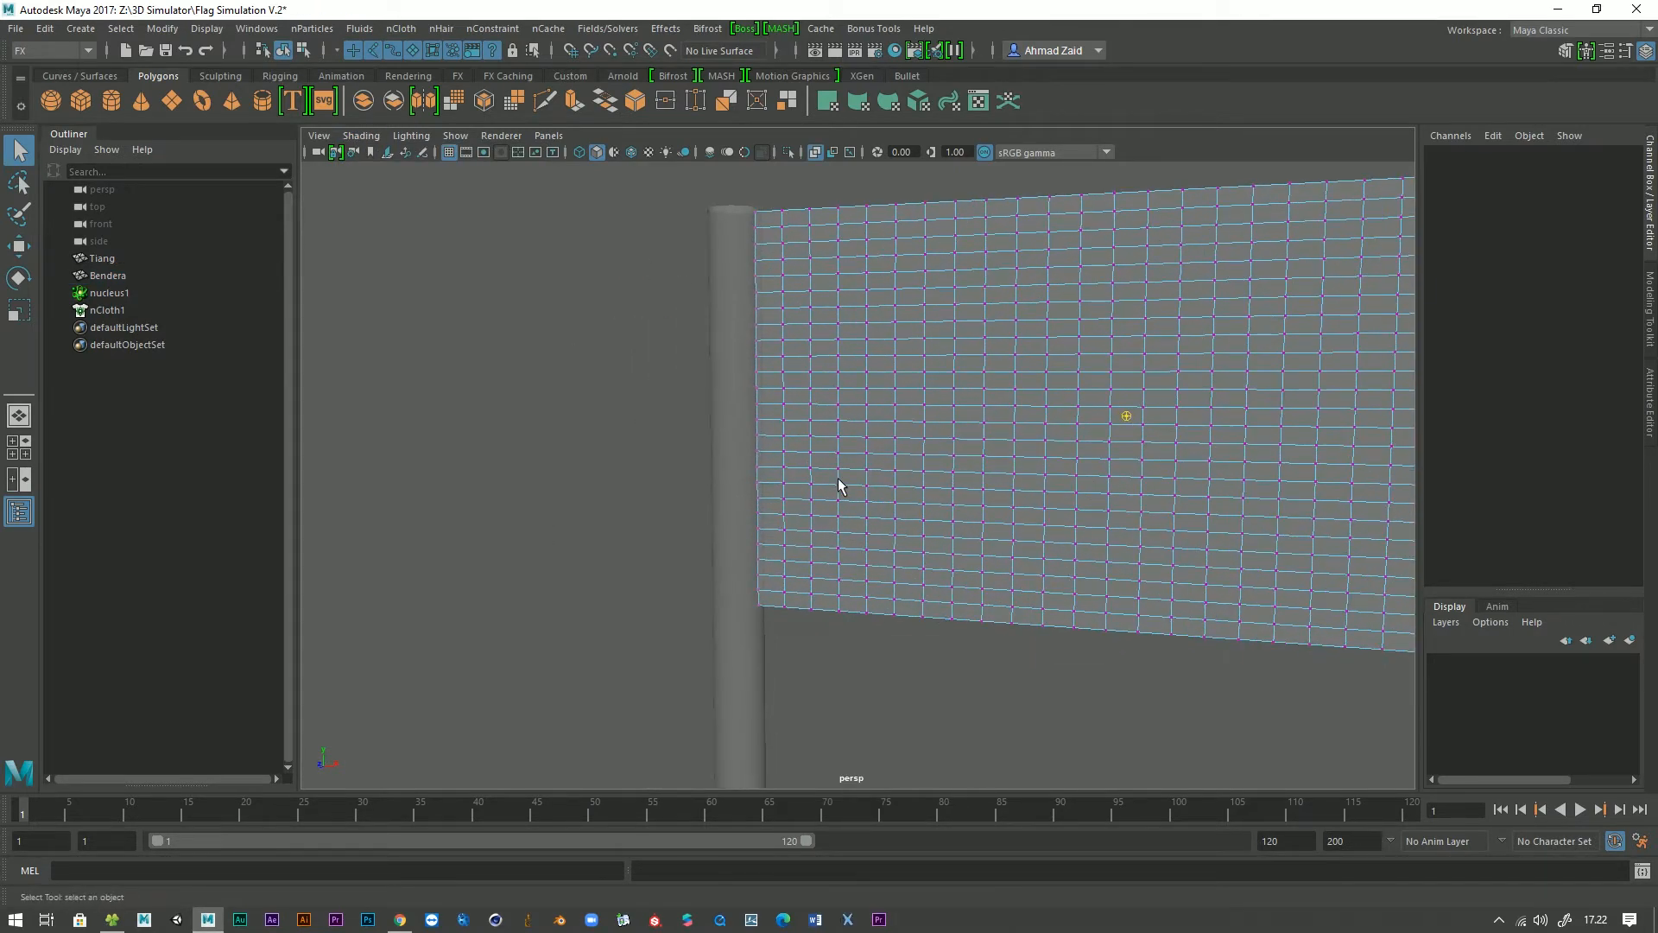
{"action": "middle_click_drag", "start_coordinate": [838, 478], "coordinate": [838, 550], "text": "alt"}
{"action": "left_click_drag", "start_coordinate": [749, 298], "coordinate": [760, 303]}
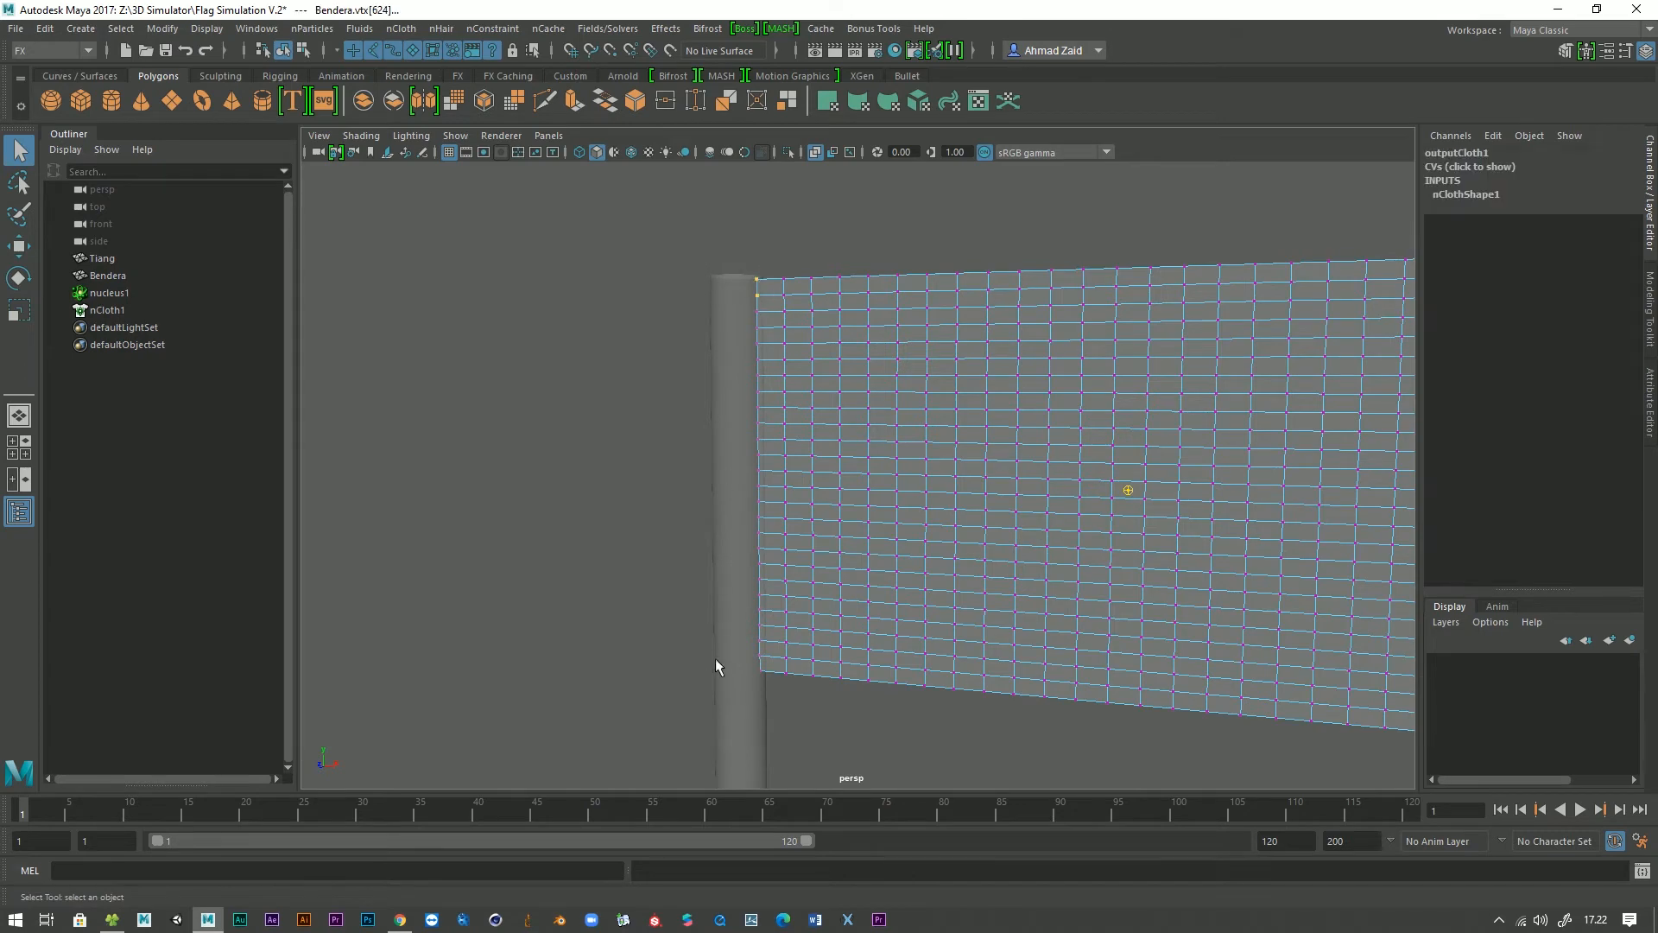
{"action": "left_click_drag", "start_coordinate": [745, 686], "coordinate": [744, 686], "text": "shift"}
{"action": "middle_click_drag", "start_coordinate": [745, 686], "coordinate": [771, 678], "text": "alt"}
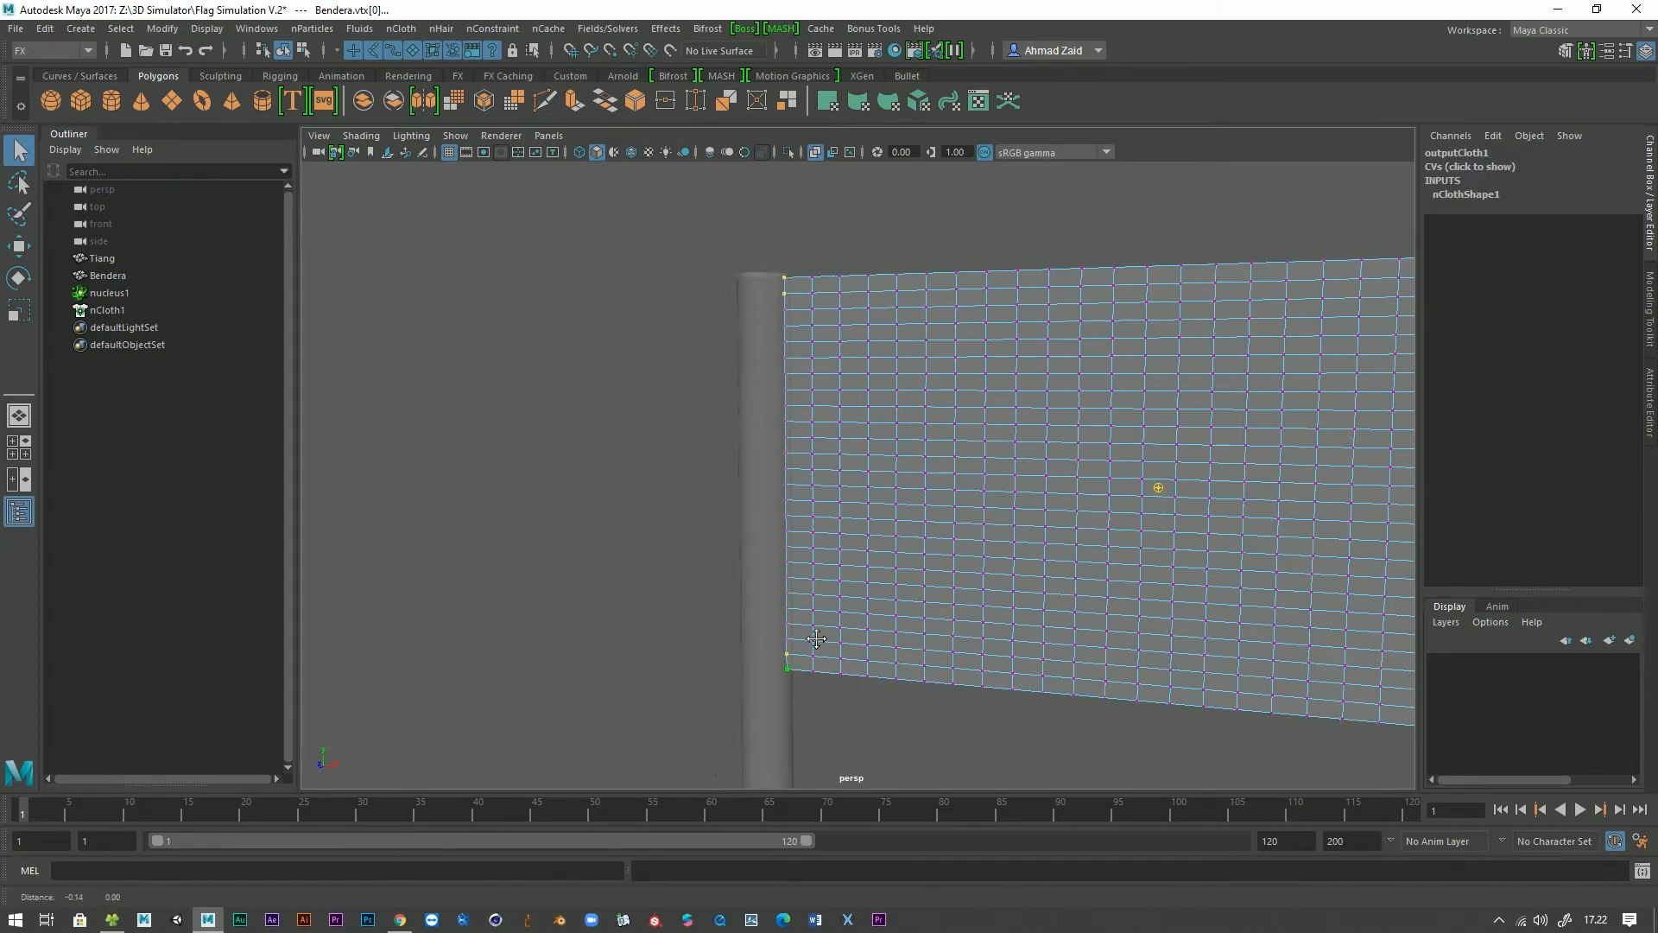
{"action": "right_click_drag", "start_coordinate": [771, 678], "coordinate": [800, 539], "text": "alt"}
{"action": "mouse_move", "coordinate": [800, 539]}
{"action": "left_mouse_down", "text": "alt"}
{"action": "mouse_move", "coordinate": [951, 540]}
{"action": "mouse_move", "coordinate": [822, 538]}
{"action": "left_mouse_up", "text": "alt"}
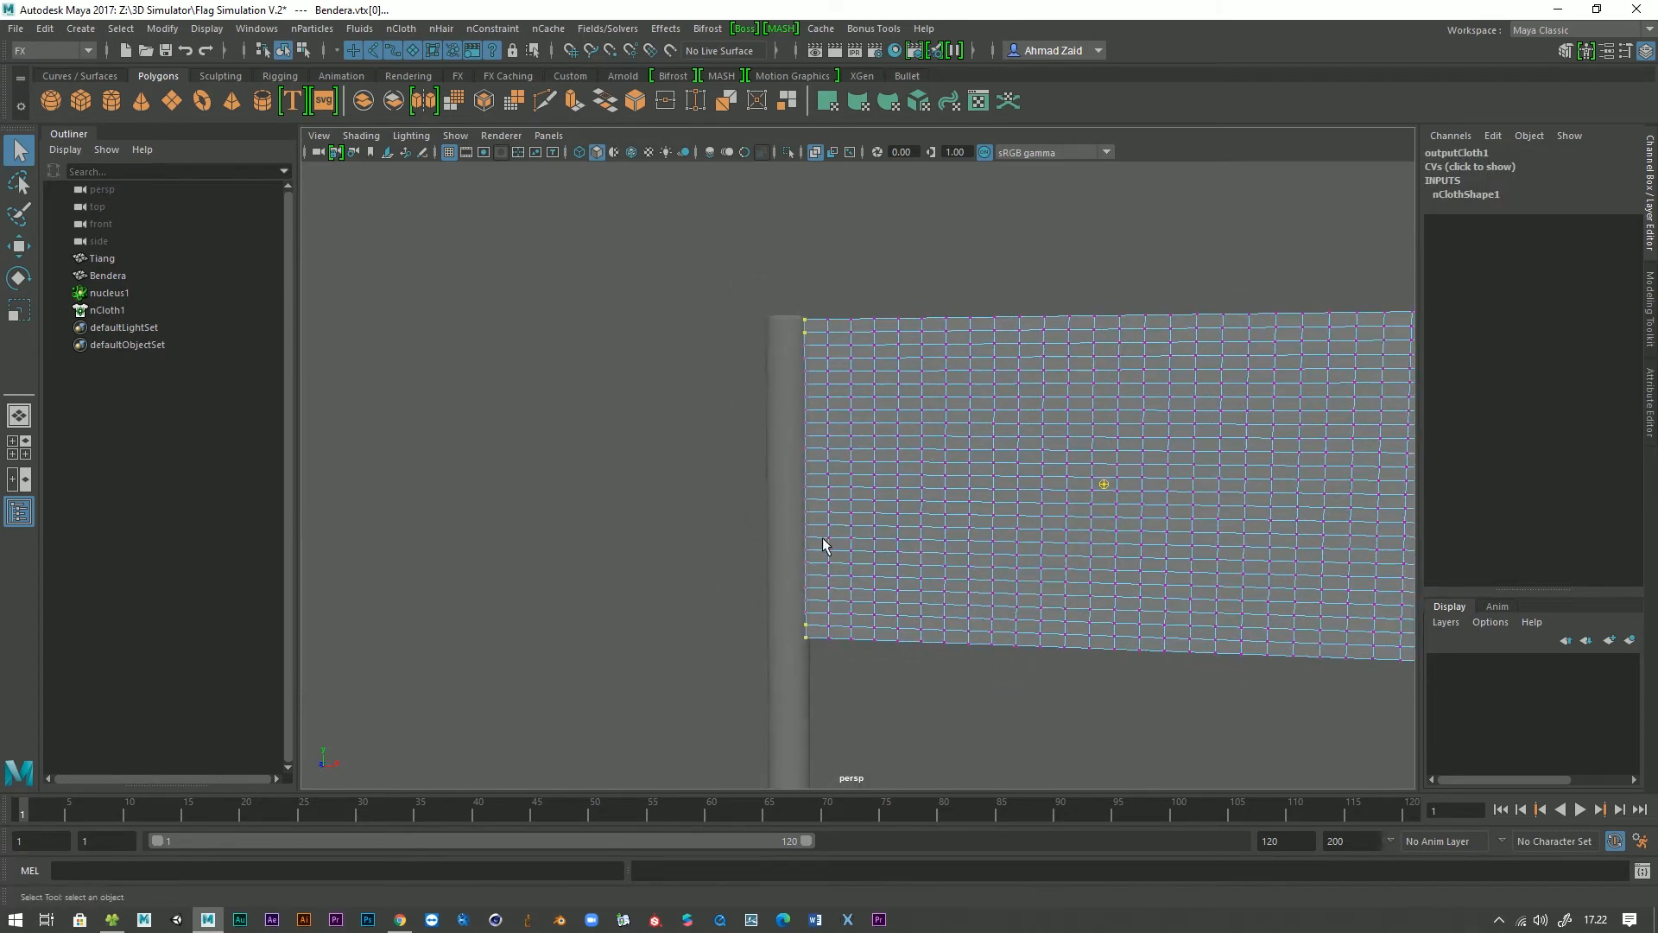
Attach the selected flag-edge vertices to the Tiang pole with a Point to Surface constraint.
{"action": "left_click_drag", "start_coordinate": [692, 256], "coordinate": [810, 741]}
{"action": "left_click_drag", "start_coordinate": [812, 291], "coordinate": [779, 337]}
{"action": "middle_click_drag", "start_coordinate": [764, 451], "coordinate": [726, 422], "text": "alt"}
{"action": "right_click_drag", "start_coordinate": [728, 354], "coordinate": [702, 298], "text": "alt"}
{"action": "middle_click_drag", "start_coordinate": [708, 321], "coordinate": [681, 294], "text": "alt"}
{"action": "right_click_drag", "start_coordinate": [734, 404], "coordinate": [716, 370], "text": "alt"}
{"action": "left_click_drag", "start_coordinate": [715, 369], "coordinate": [812, 598], "text": "alt"}
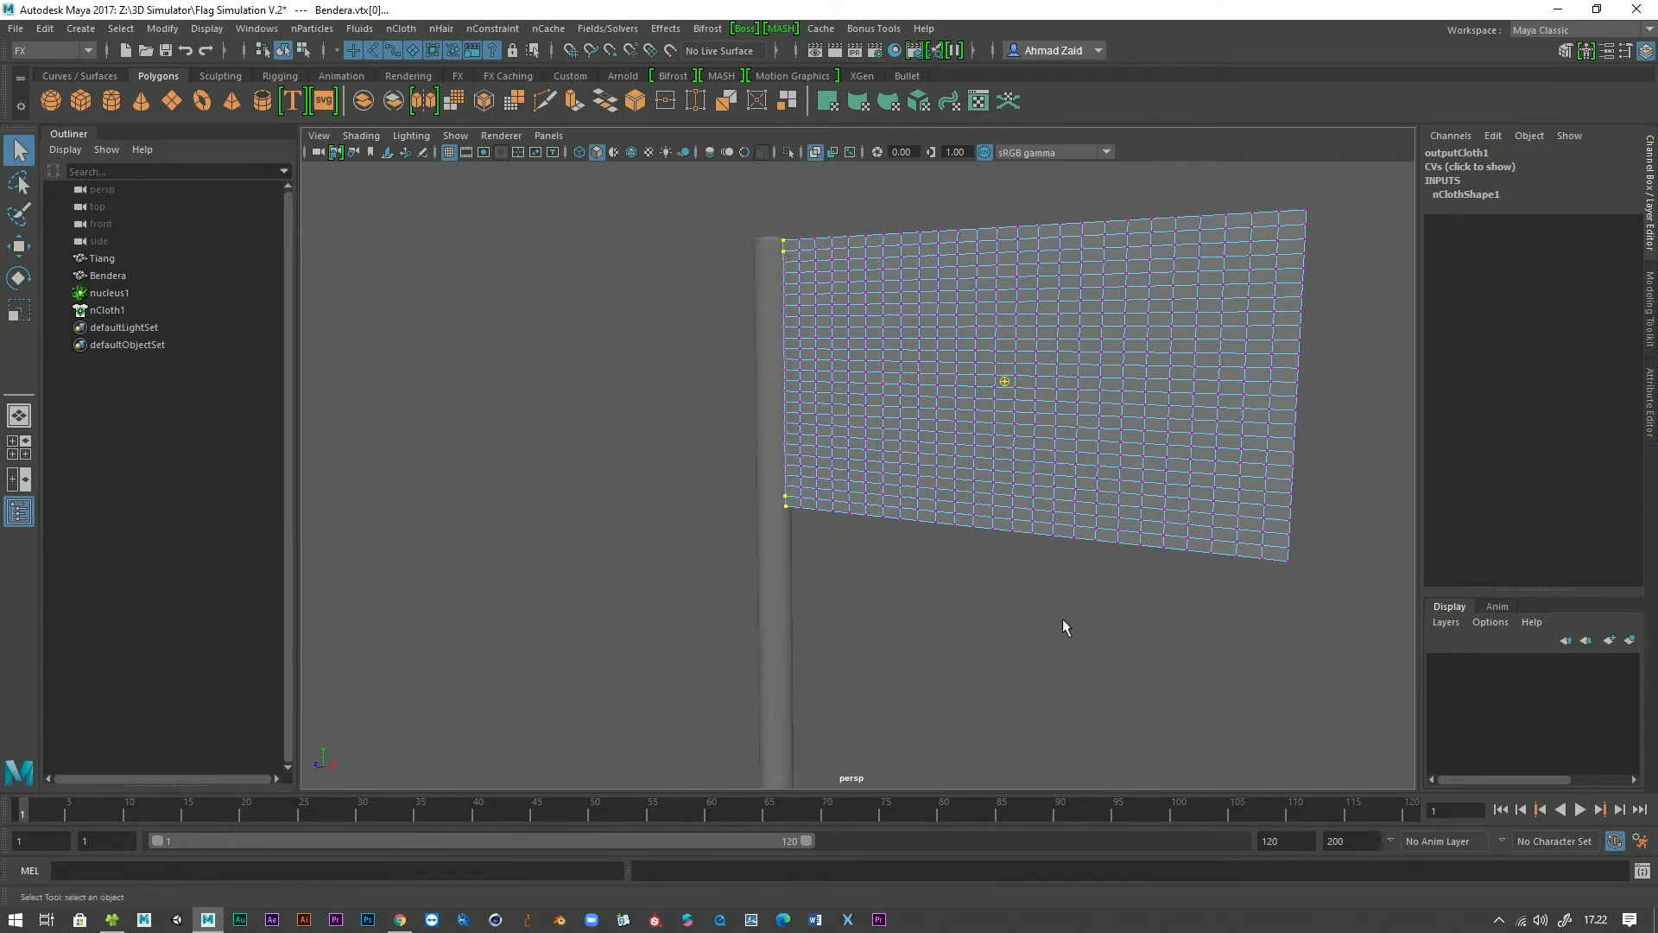
{"action": "left_click_drag", "start_coordinate": [626, 678], "coordinate": [551, 682]}
{"action": "left_click", "coordinate": [491, 27]}
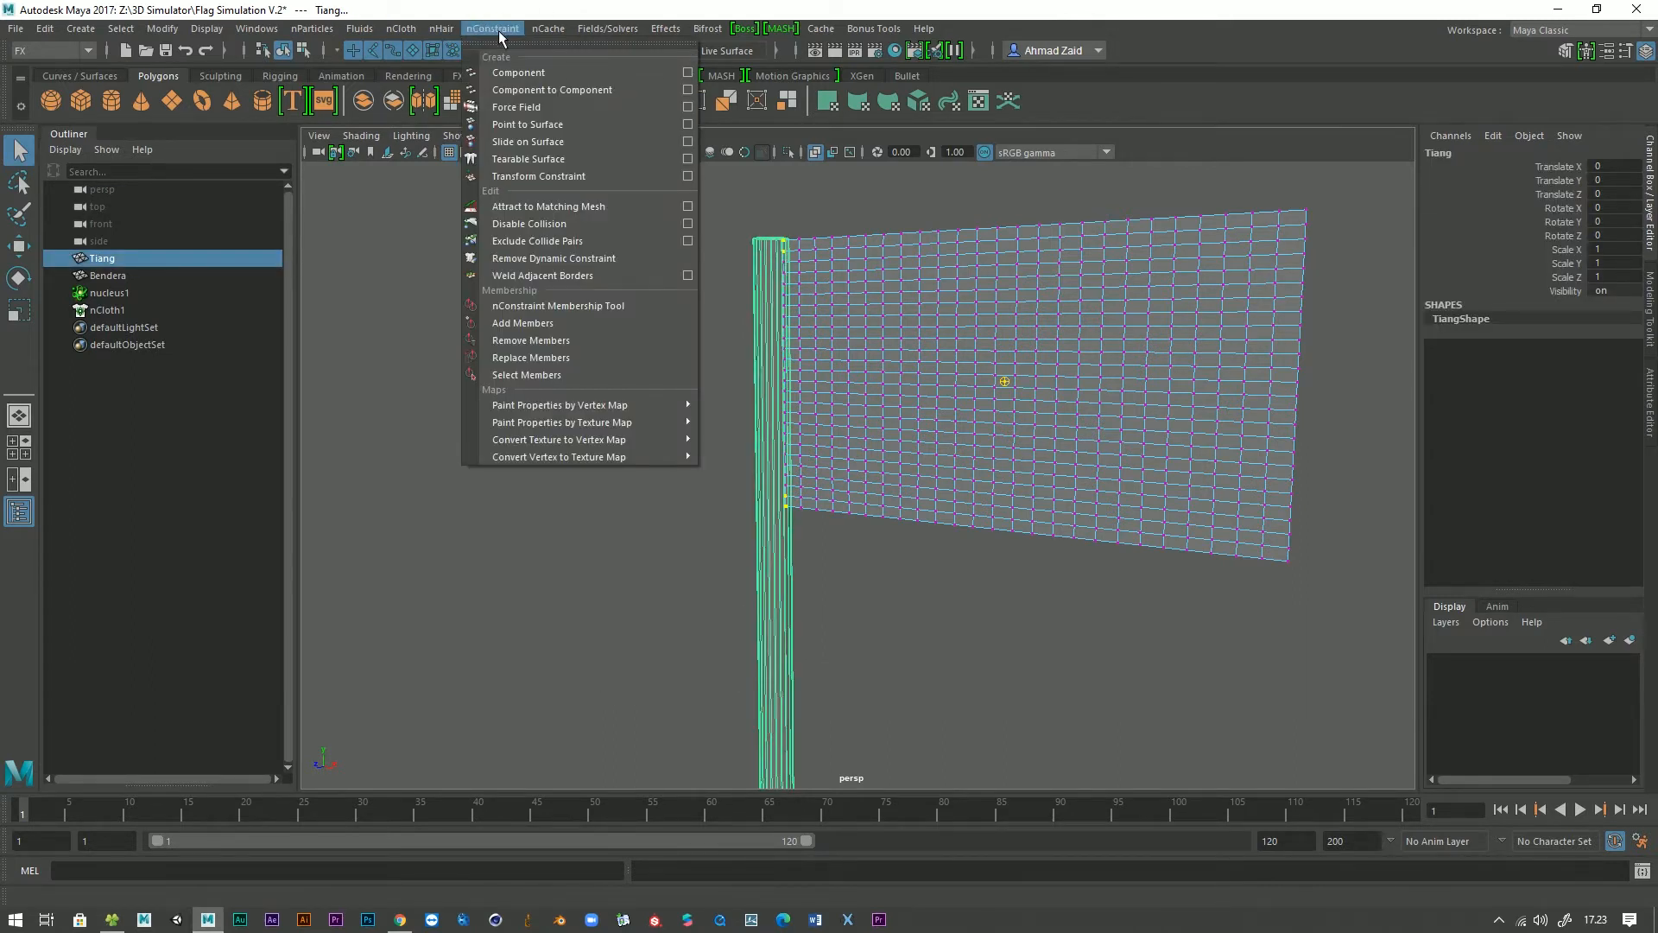
{"action": "left_click", "coordinate": [586, 126]}
{"action": "left_click_drag", "start_coordinate": [677, 364], "coordinate": [824, 397], "text": "alt"}
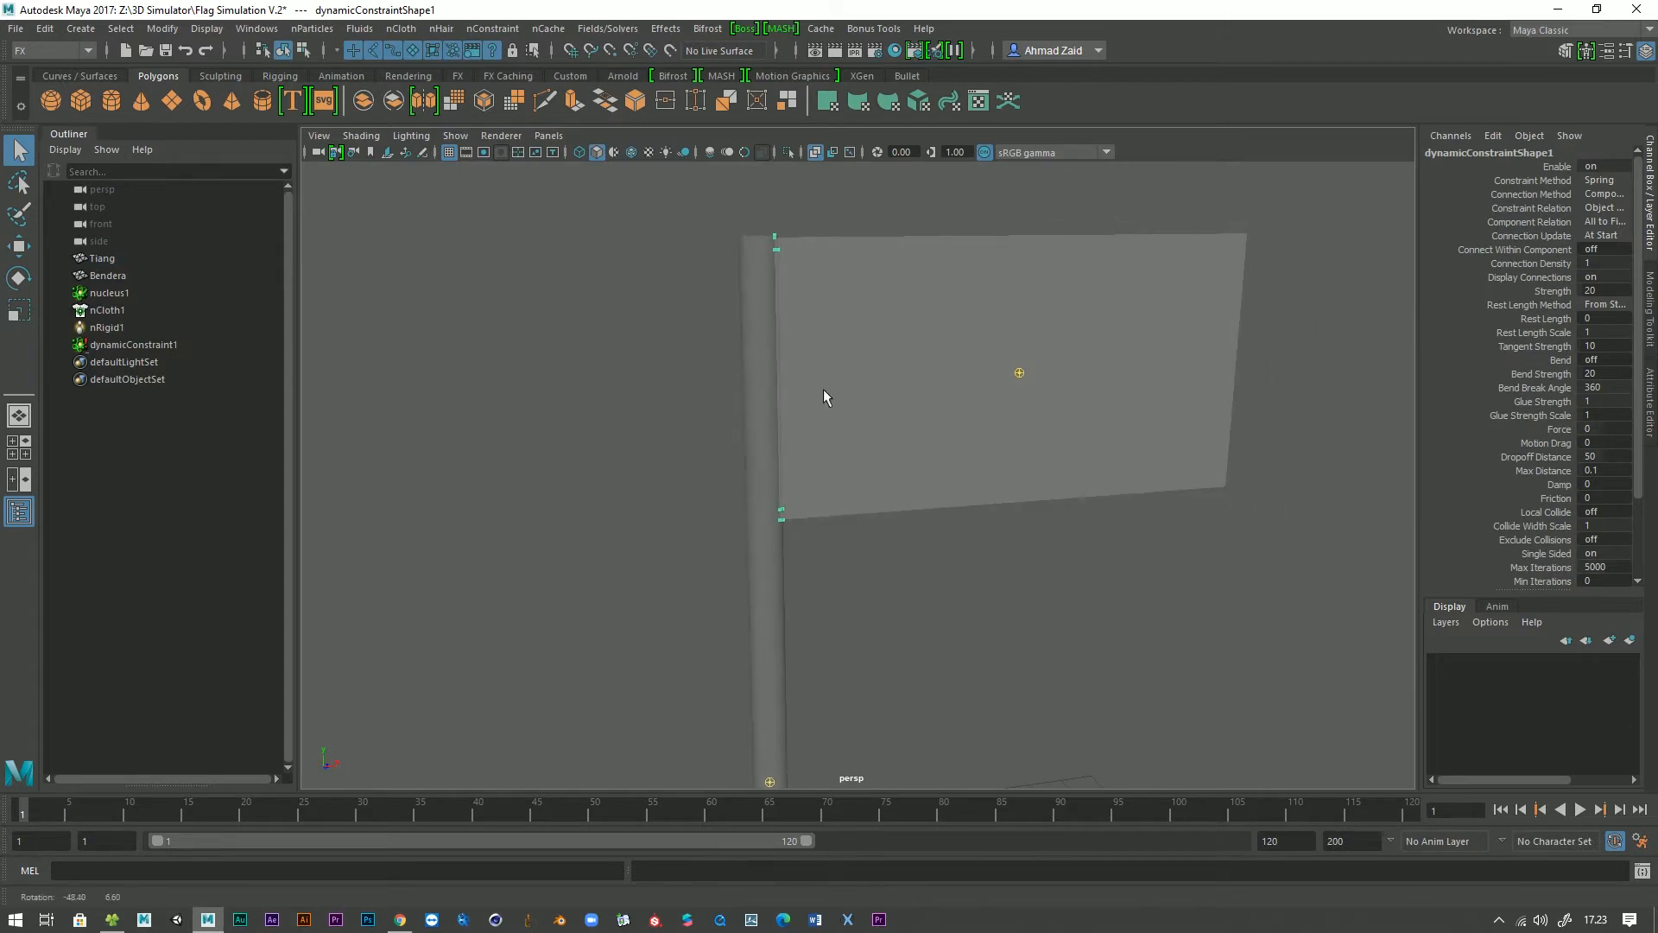
Inspect the constraint's attachment points between the pole and the flag's upper corner from several angles.
{"action": "scroll", "coordinate": [895, 734], "scroll_direction": "down", "scroll_amount": 3}
{"action": "left_click_drag", "start_coordinate": [948, 754], "coordinate": [1025, 665], "text": "alt"}
{"action": "scroll", "coordinate": [936, 489], "scroll_direction": "up", "scroll_amount": 4}
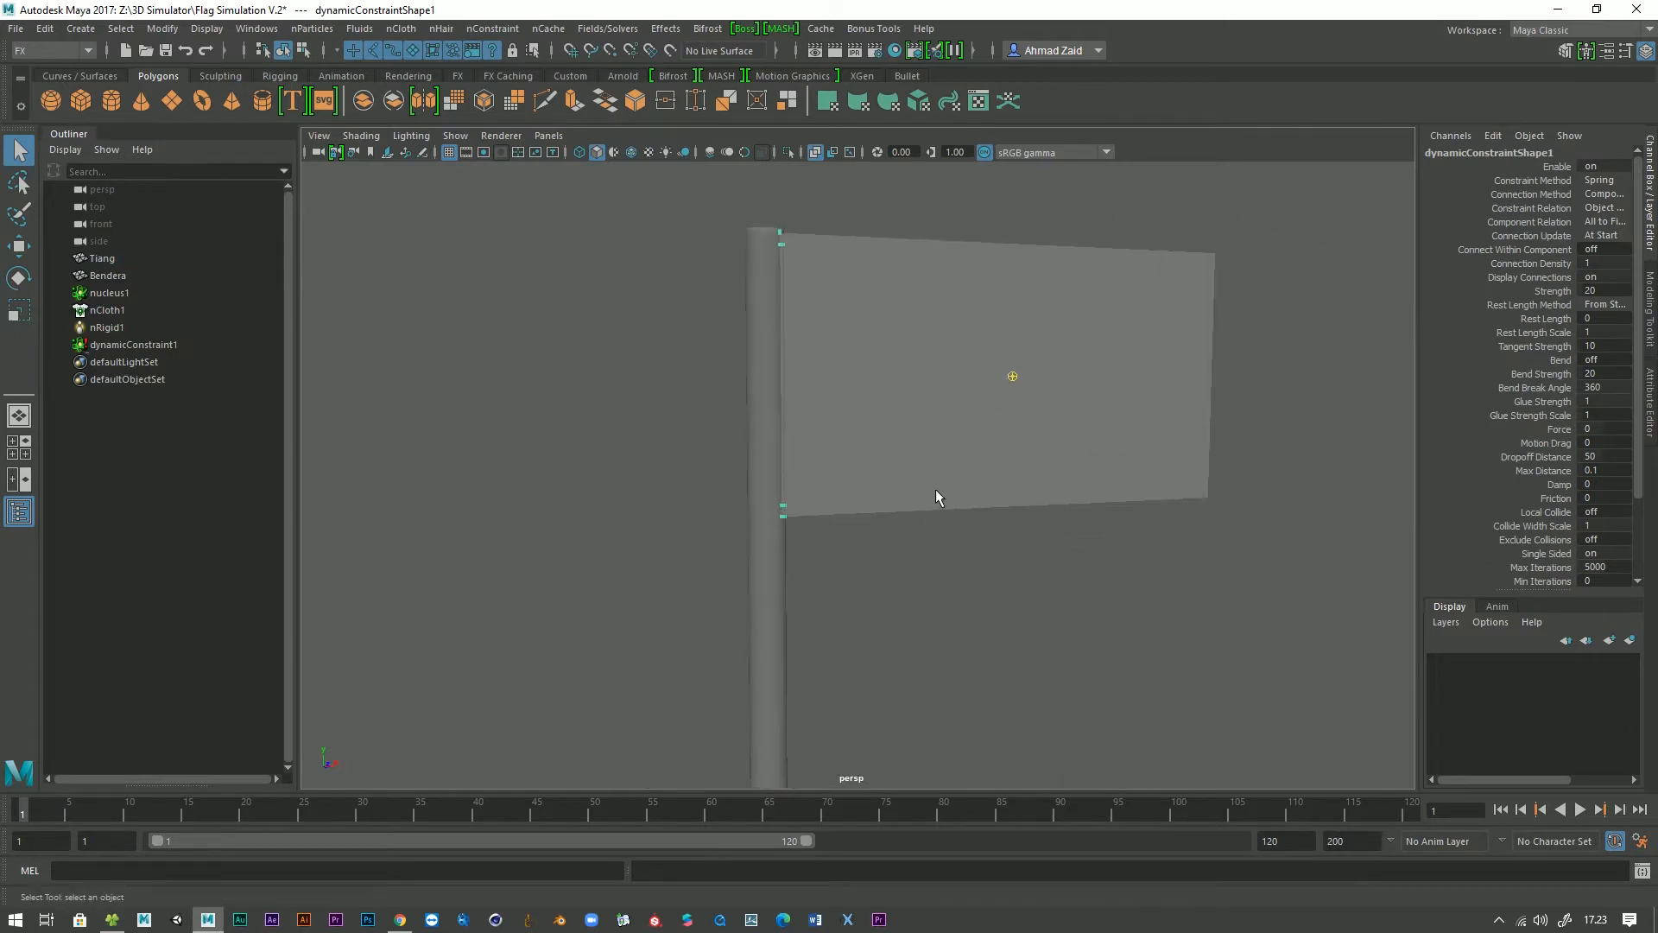
{"action": "left_click", "coordinate": [935, 489]}
{"action": "left_click_drag", "start_coordinate": [910, 560], "coordinate": [842, 572], "text": "alt"}
{"action": "left_click_drag", "start_coordinate": [761, 220], "coordinate": [800, 324]}
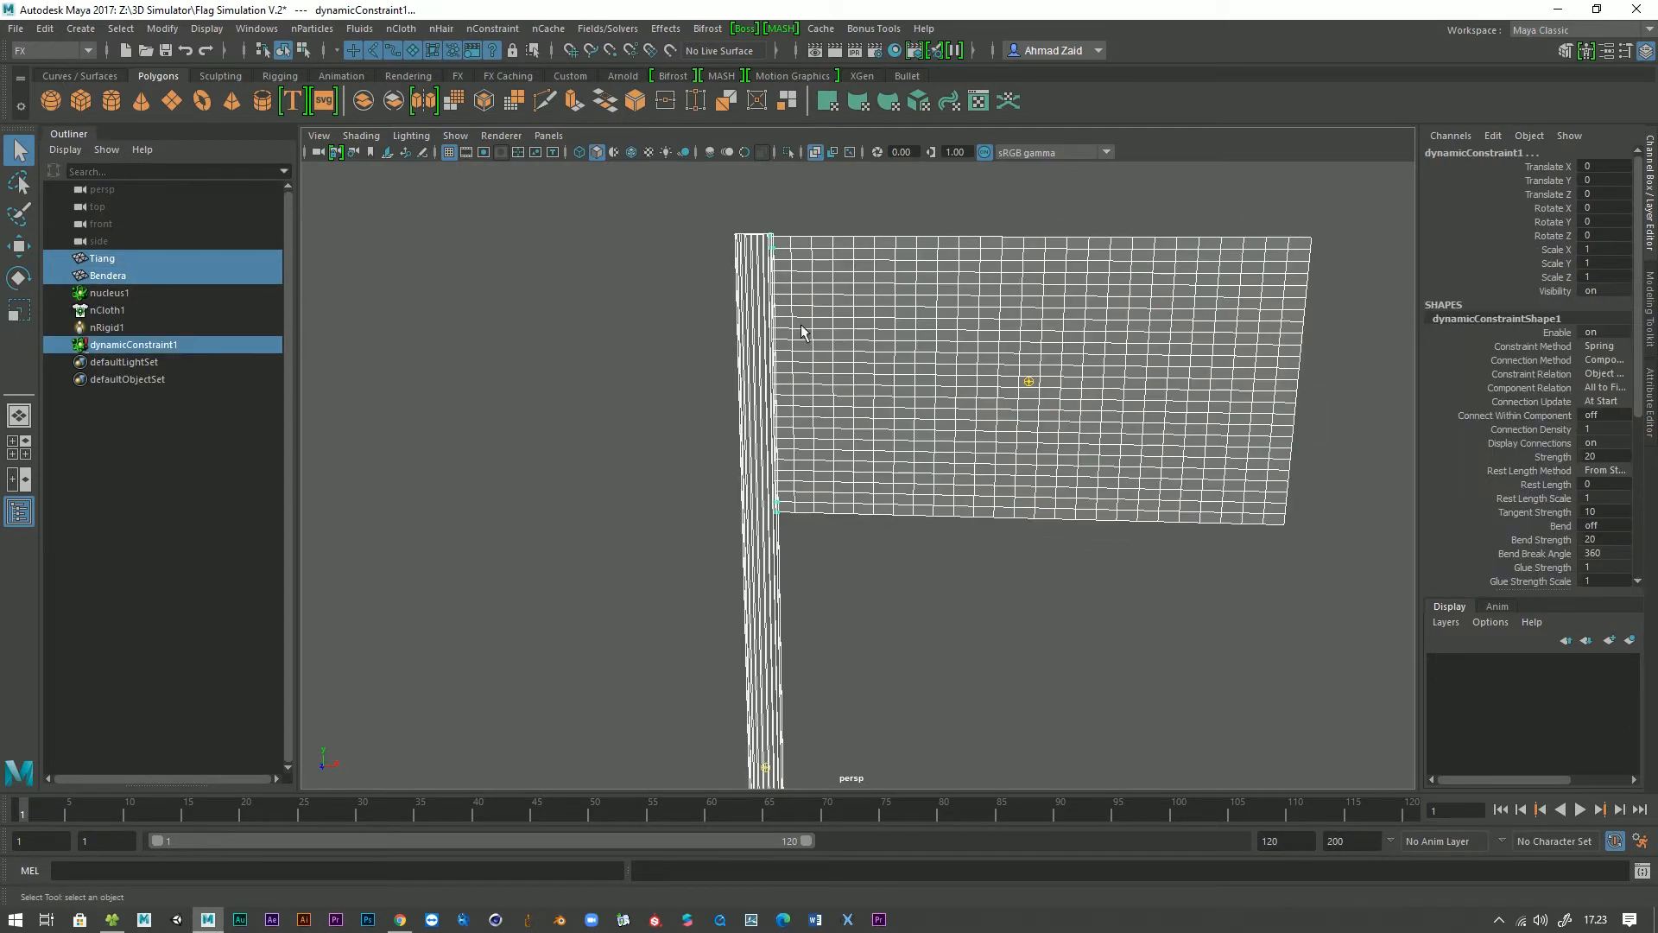
{"action": "right_click_drag", "start_coordinate": [821, 450], "coordinate": [889, 596], "text": "alt"}
{"action": "left_click", "coordinate": [897, 646]}
{"action": "middle_click_drag", "start_coordinate": [782, 458], "coordinate": [807, 679], "text": "alt"}
{"action": "left_click_drag", "start_coordinate": [807, 679], "coordinate": [769, 691], "text": "alt"}
{"action": "right_click_drag", "start_coordinate": [769, 691], "coordinate": [842, 734], "text": "alt"}
{"action": "middle_click_drag", "start_coordinate": [803, 470], "coordinate": [972, 615], "text": "alt"}
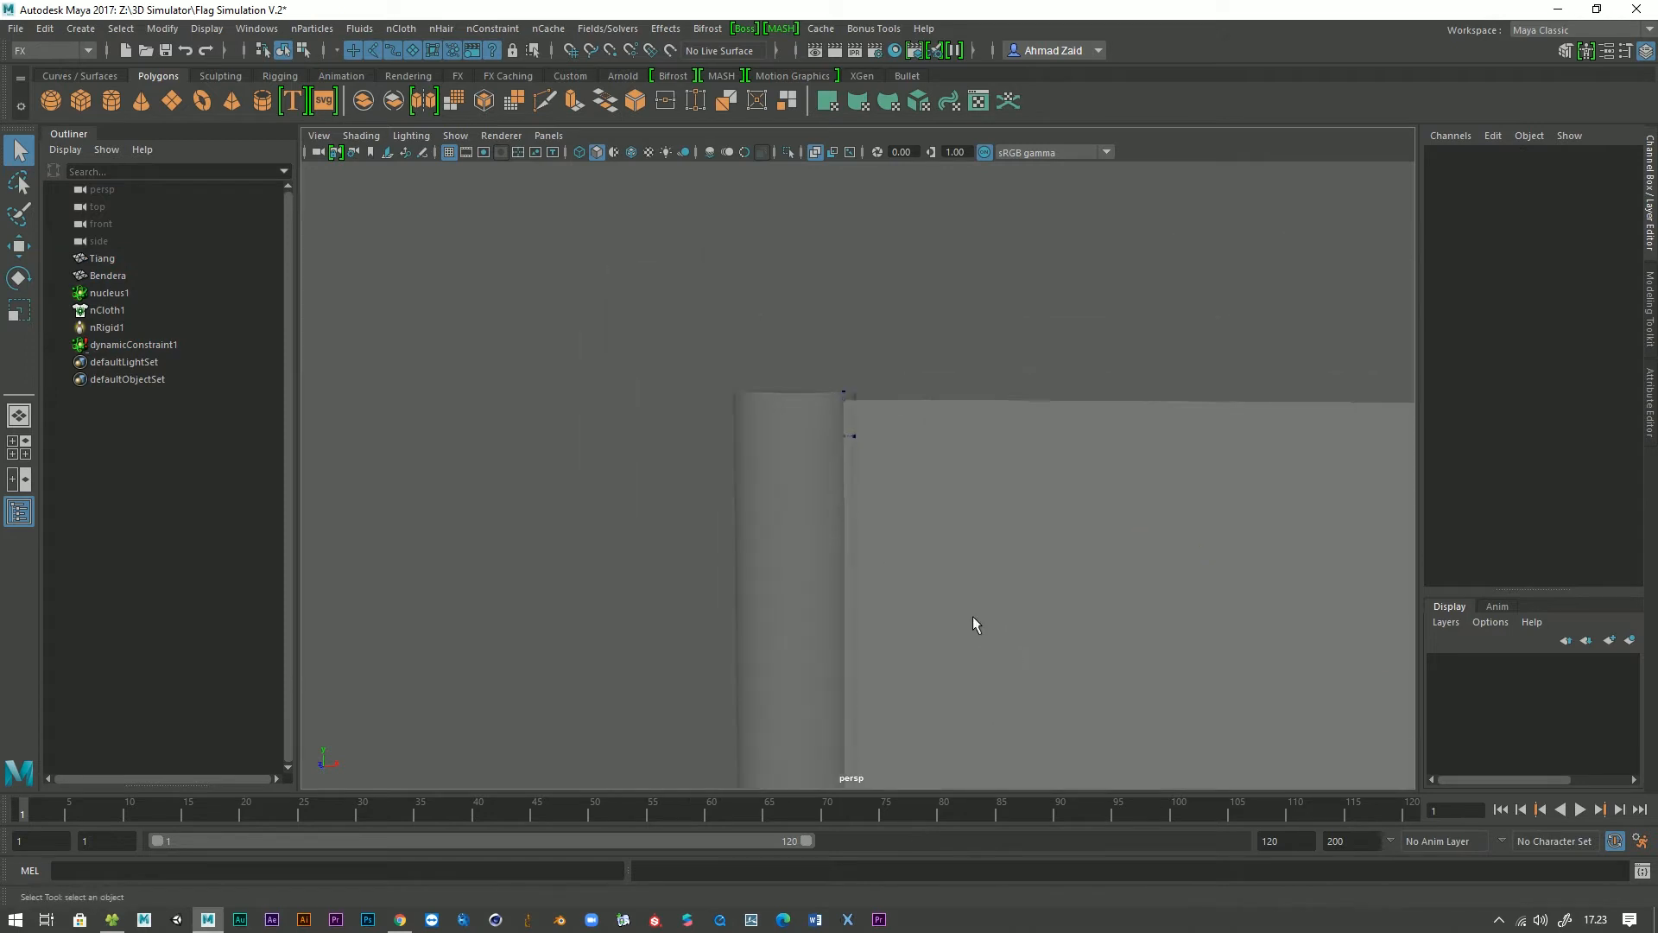
{"action": "right_click_drag", "start_coordinate": [829, 458], "coordinate": [864, 484], "text": "alt"}
{"action": "left_click_drag", "start_coordinate": [863, 484], "coordinate": [899, 466], "text": "alt"}
{"action": "right_click_drag", "start_coordinate": [899, 467], "coordinate": [870, 604], "text": "alt"}
{"action": "left_click_drag", "start_coordinate": [870, 604], "coordinate": [857, 566], "text": "alt"}
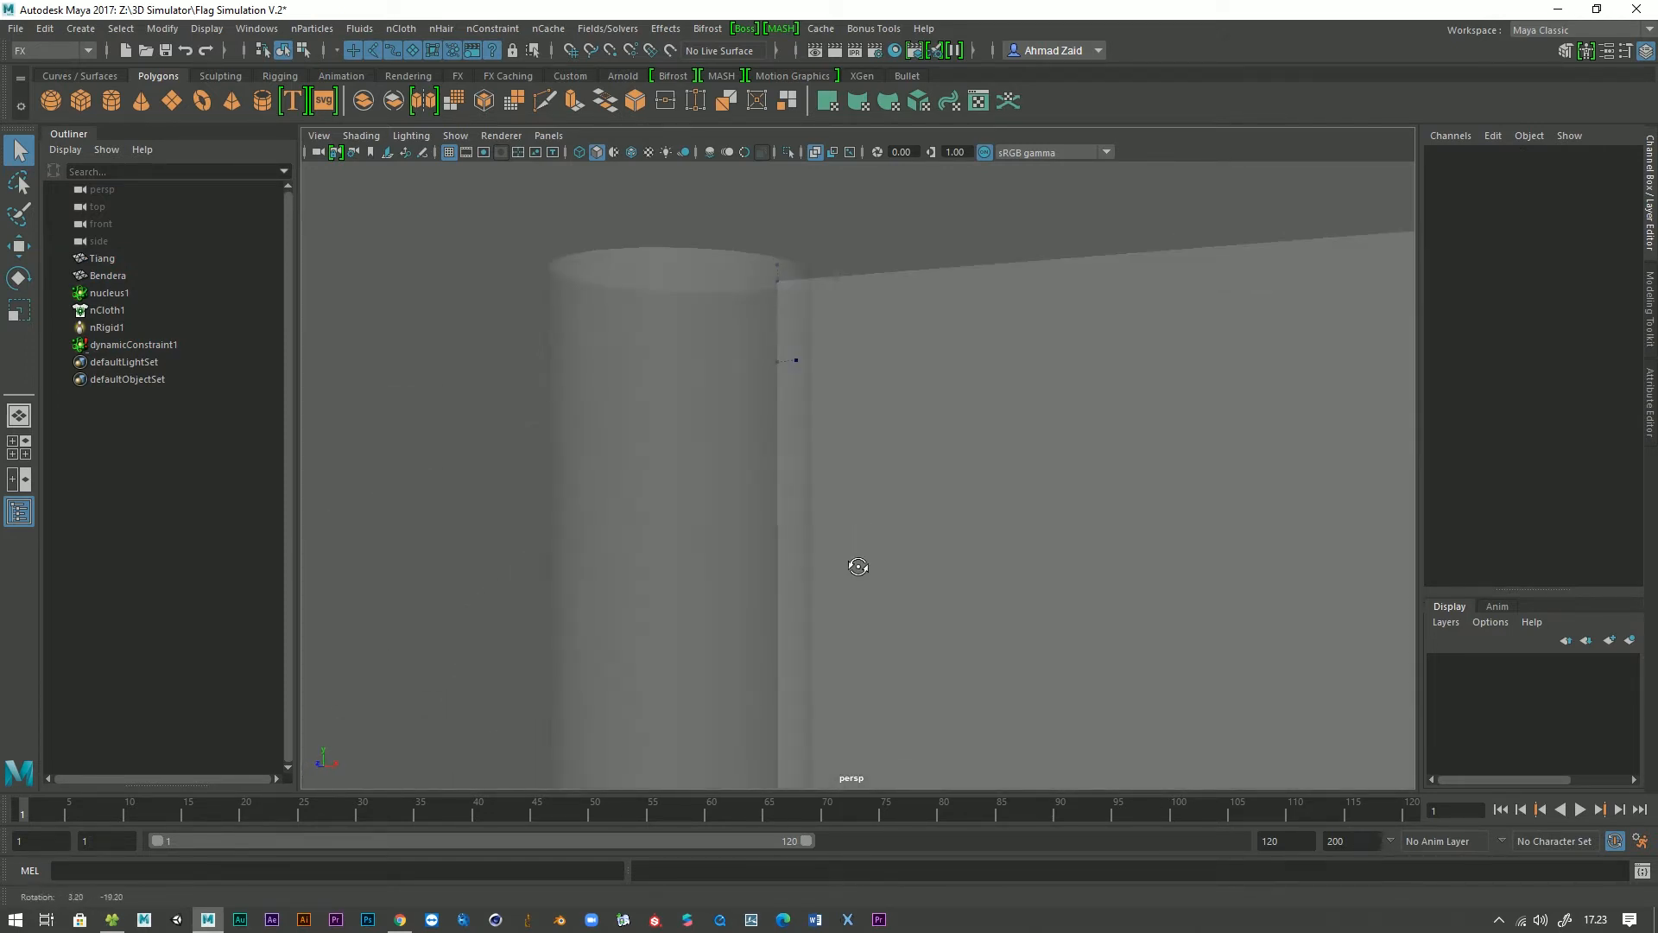
Inspect the constraint's attachment points between the pole and the flag's lower corner.
{"action": "right_click_drag", "start_coordinate": [789, 430], "coordinate": [760, 328], "text": "alt"}
{"action": "middle_click_drag", "start_coordinate": [903, 483], "coordinate": [1000, 23], "text": "alt"}
{"action": "right_click_drag", "start_coordinate": [1019, 475], "coordinate": [1004, 354], "text": "alt"}
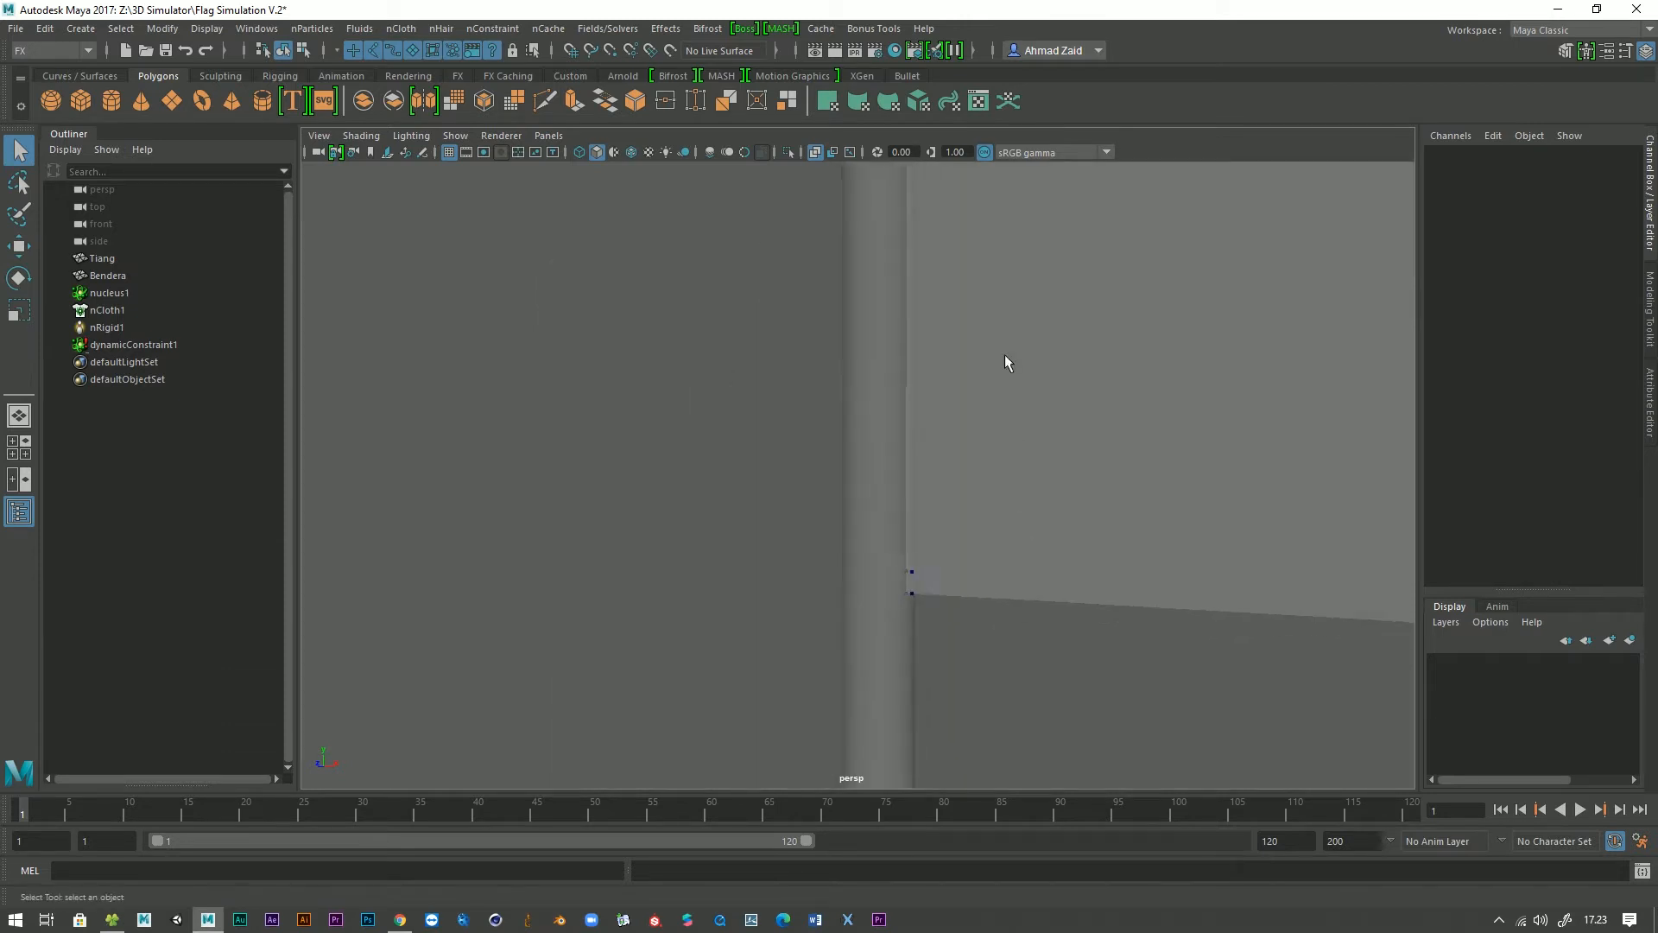
{"action": "middle_click_drag", "start_coordinate": [1004, 354], "coordinate": [838, 552], "text": "alt"}
{"action": "right_click_drag", "start_coordinate": [838, 553], "coordinate": [847, 369], "text": "alt"}
{"action": "left_click_drag", "start_coordinate": [847, 370], "coordinate": [950, 463], "text": "alt"}
{"action": "middle_click_drag", "start_coordinate": [950, 463], "coordinate": [861, 413], "text": "alt"}
{"action": "right_click_drag", "start_coordinate": [861, 414], "coordinate": [834, 342], "text": "alt"}
{"action": "left_click_drag", "start_coordinate": [834, 342], "coordinate": [802, 328], "text": "alt"}
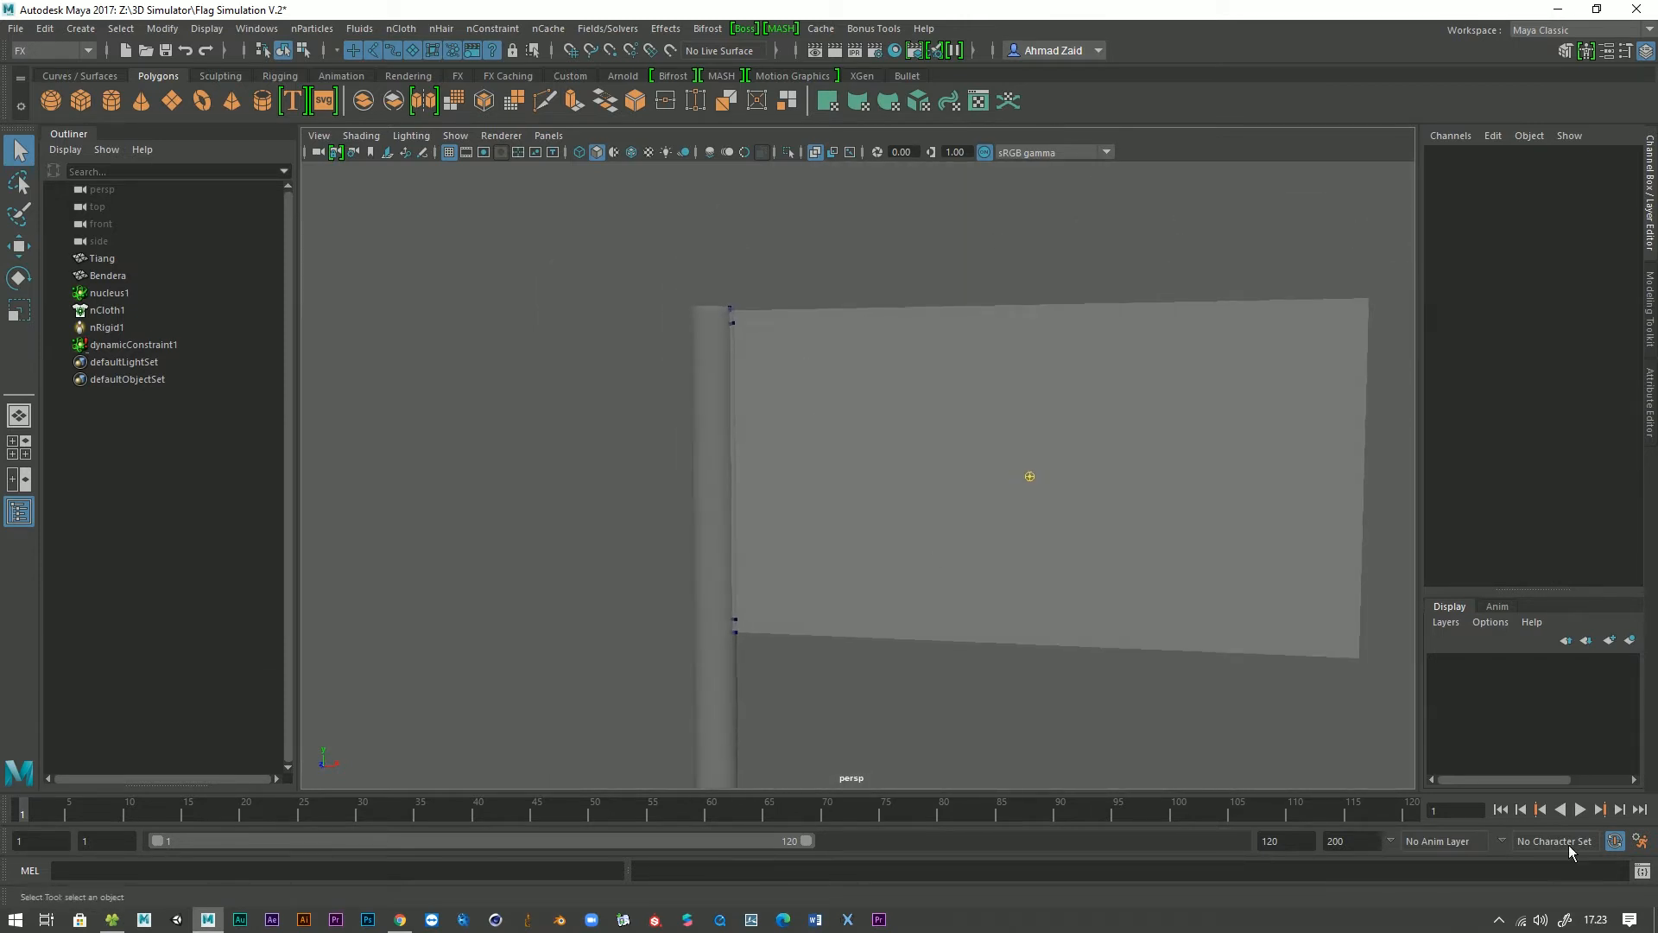
Play the simulation of the constrained flag and turn off X-Ray shading in the viewport.
{"action": "left_click", "coordinate": [1579, 810]}
{"action": "right_click_drag", "start_coordinate": [1246, 774], "coordinate": [1054, 711], "text": "alt"}
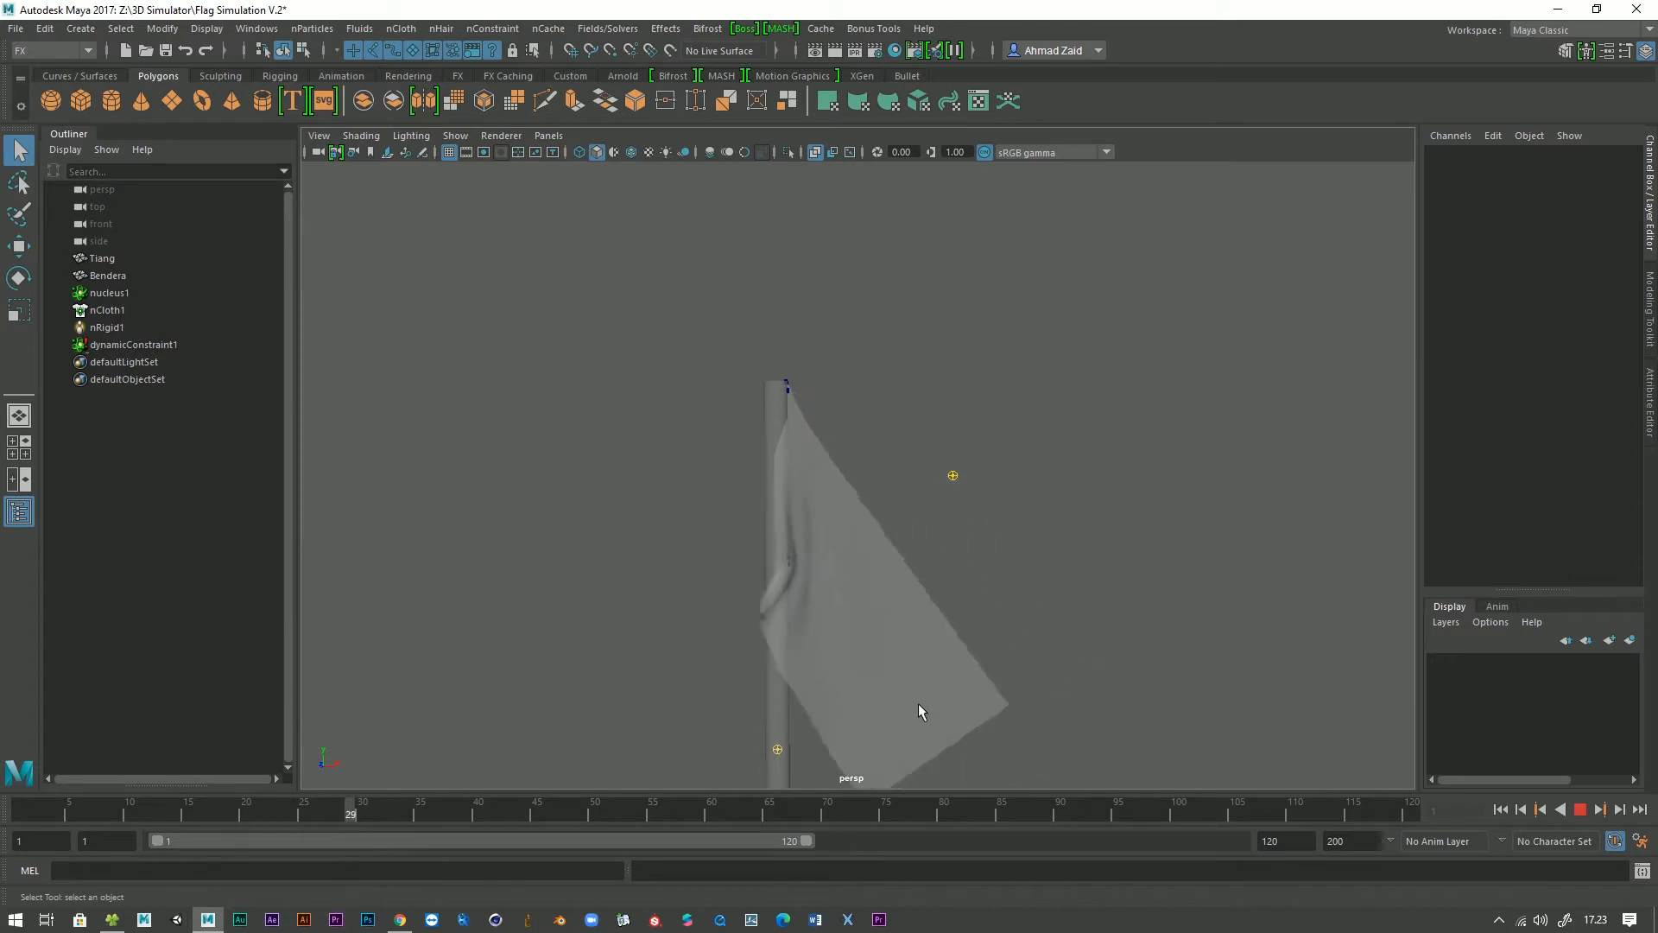
{"action": "left_click", "coordinate": [814, 152]}
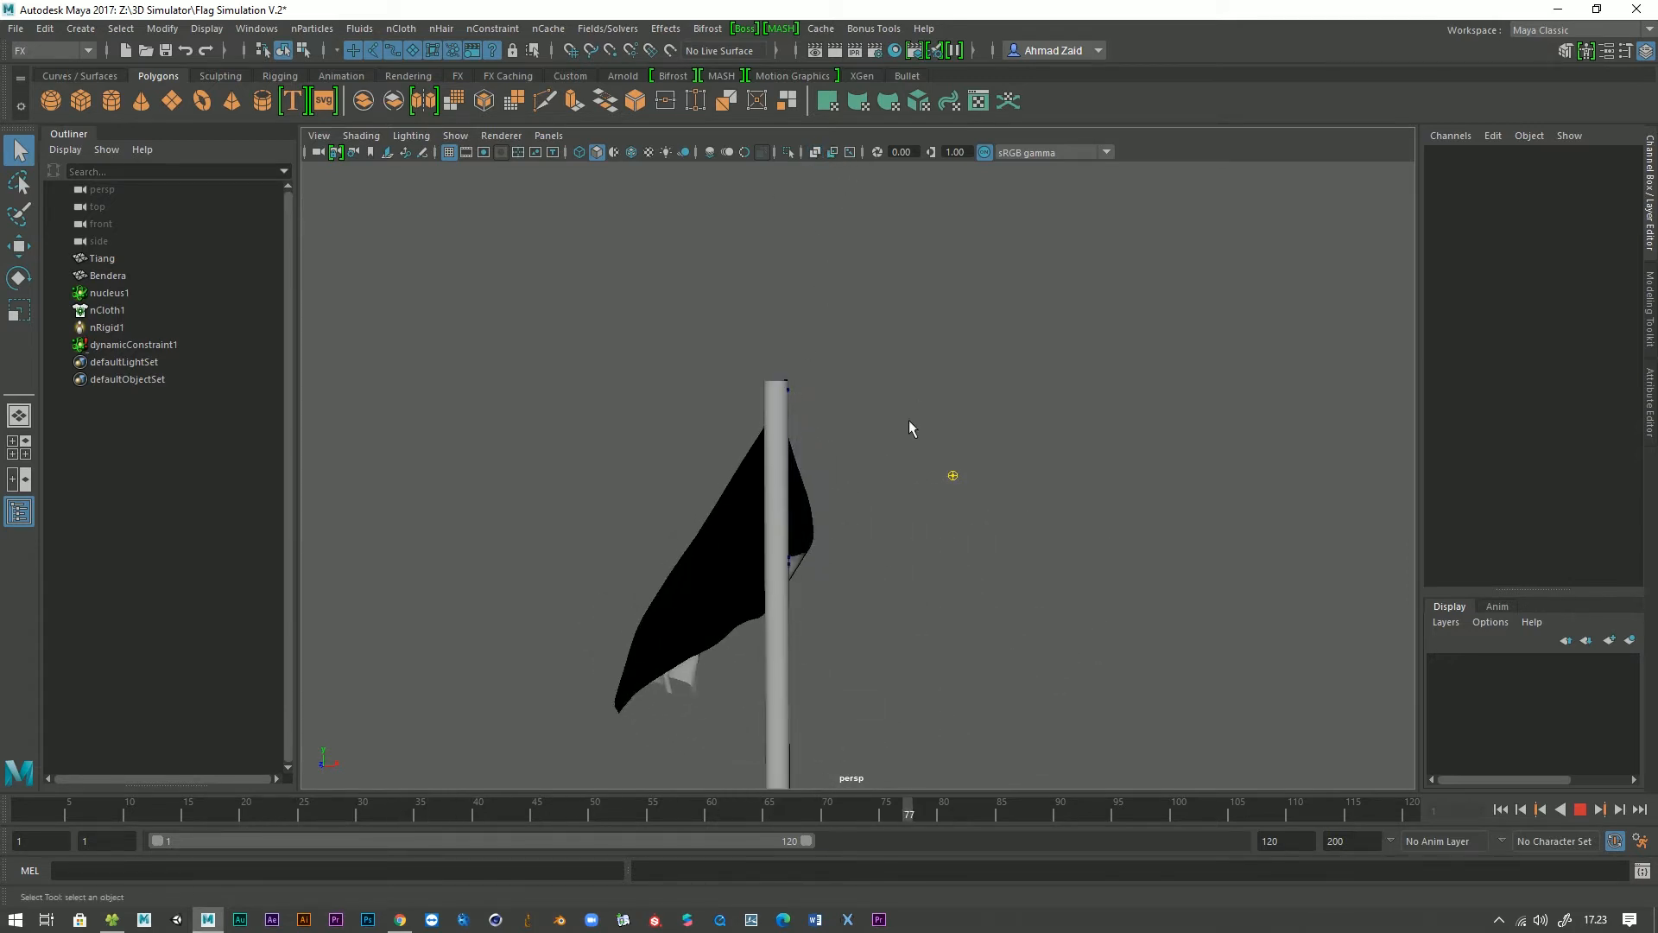
{"action": "left_click_drag", "start_coordinate": [910, 698], "coordinate": [893, 598], "text": "alt"}
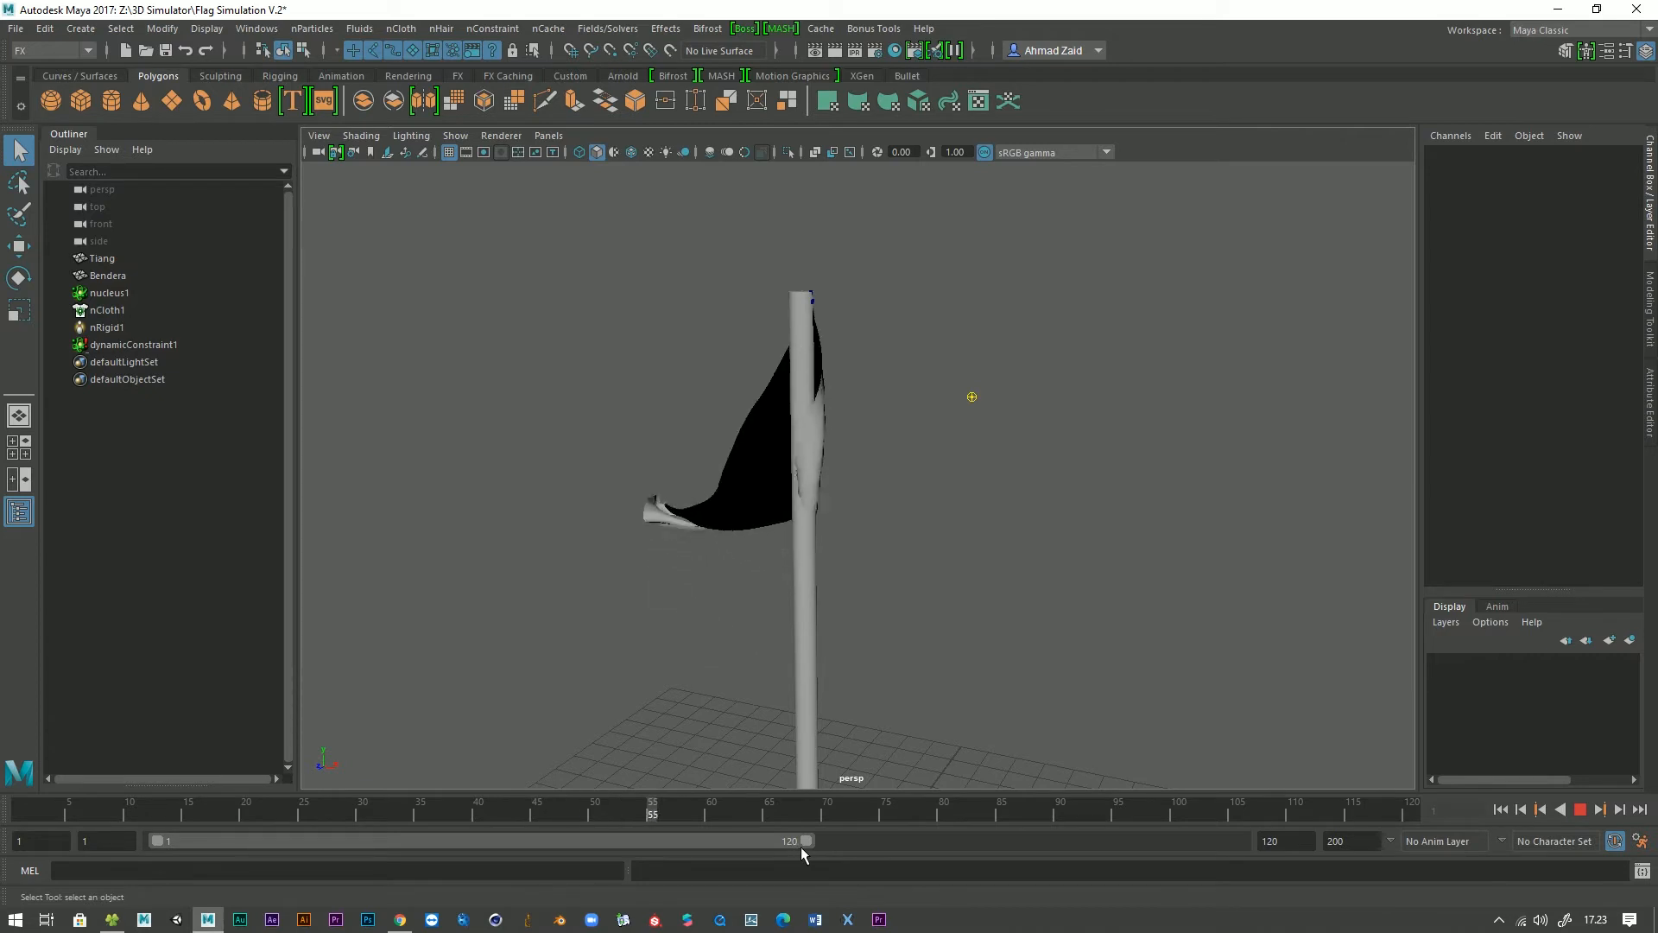
Extend the playback range to frame 200 and watch the flag simulation, then stop it and return to frame 1.
{"action": "left_click_drag", "start_coordinate": [808, 843], "coordinate": [1459, 852]}
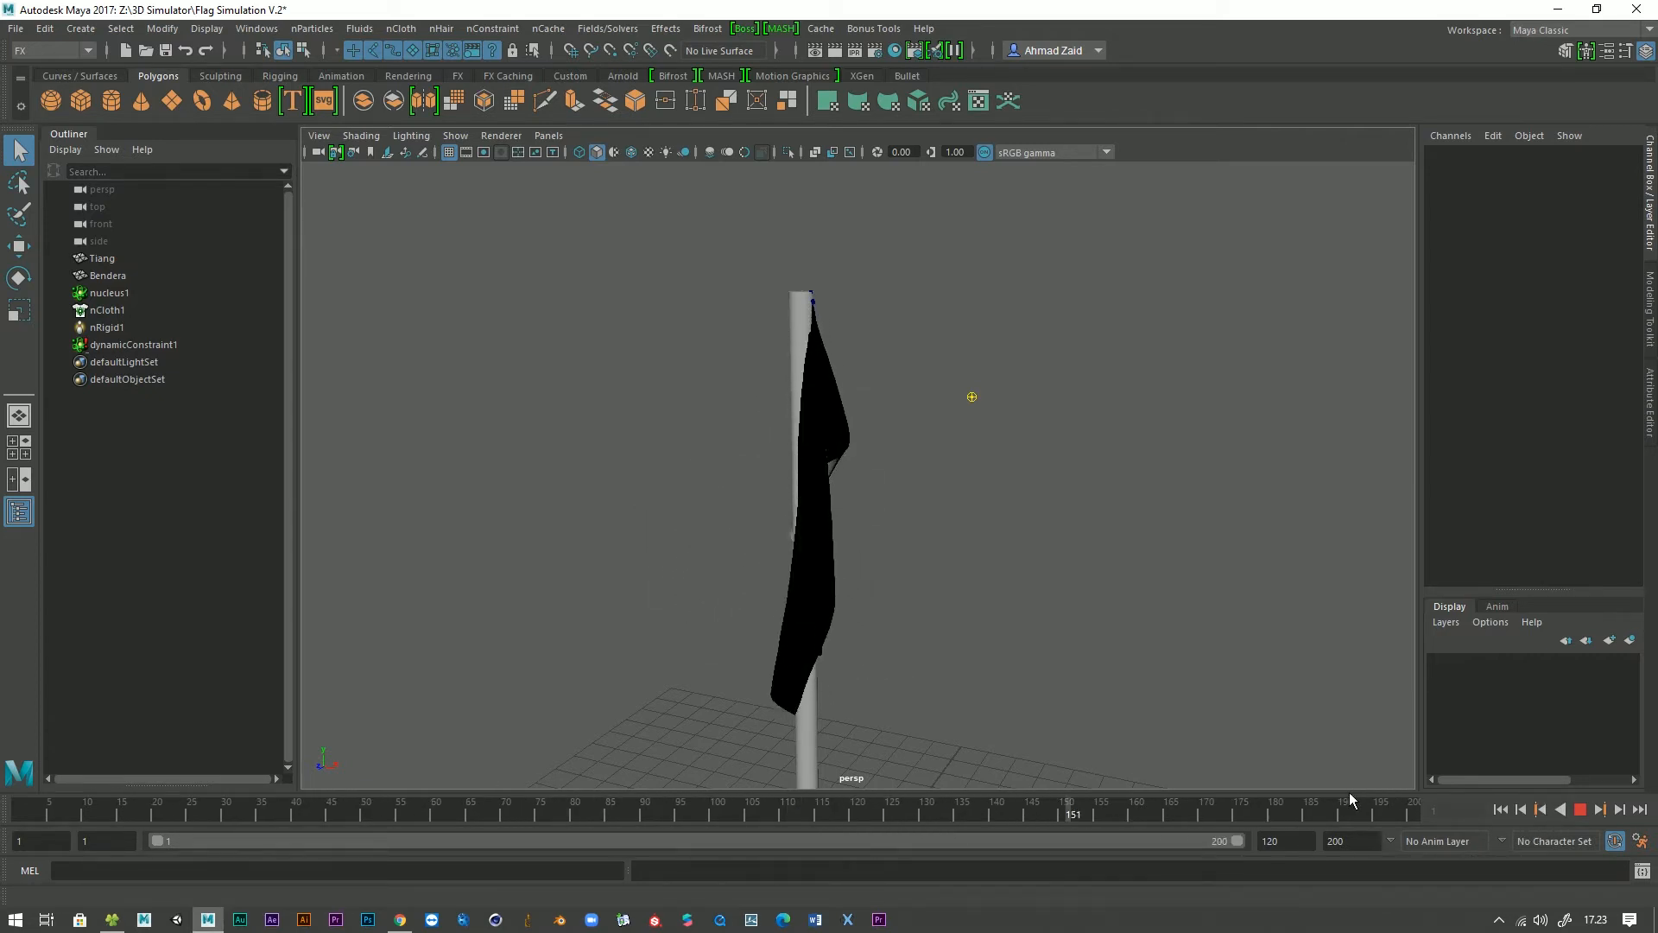
{"action": "scroll", "coordinate": [803, 486], "scroll_direction": "up", "scroll_amount": 2}
{"action": "left_click_drag", "start_coordinate": [800, 500], "coordinate": [899, 496], "text": "alt"}
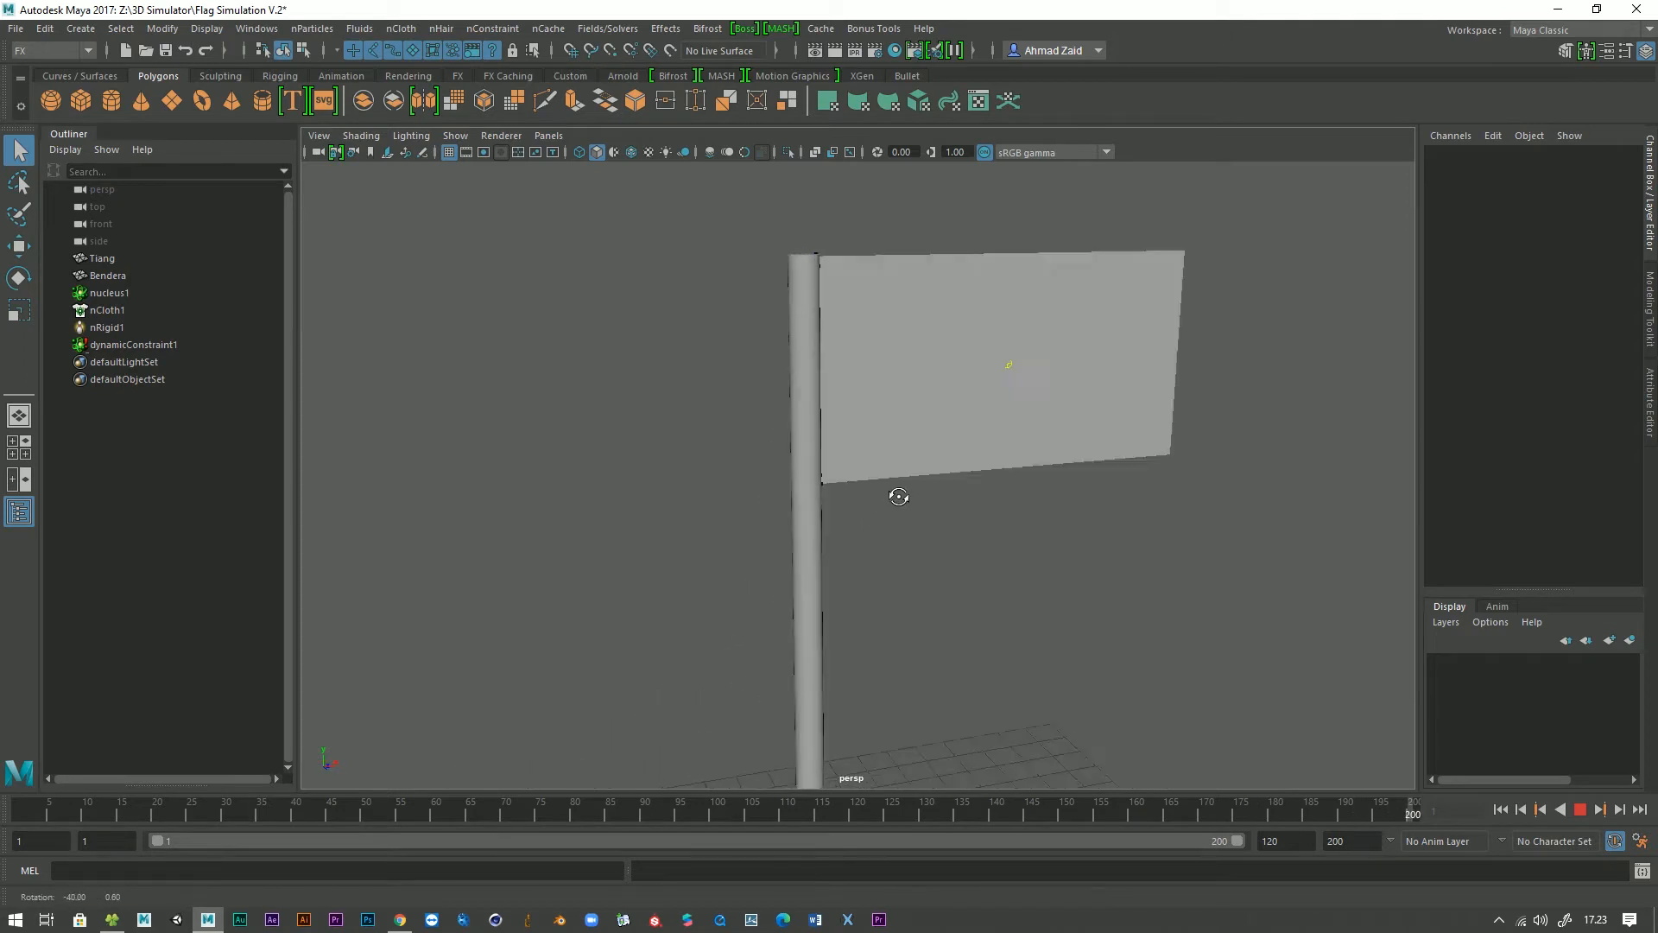
{"action": "middle_click_drag", "start_coordinate": [899, 496], "coordinate": [903, 467], "text": "alt"}
{"action": "left_click_drag", "start_coordinate": [902, 466], "coordinate": [865, 464], "text": "alt"}
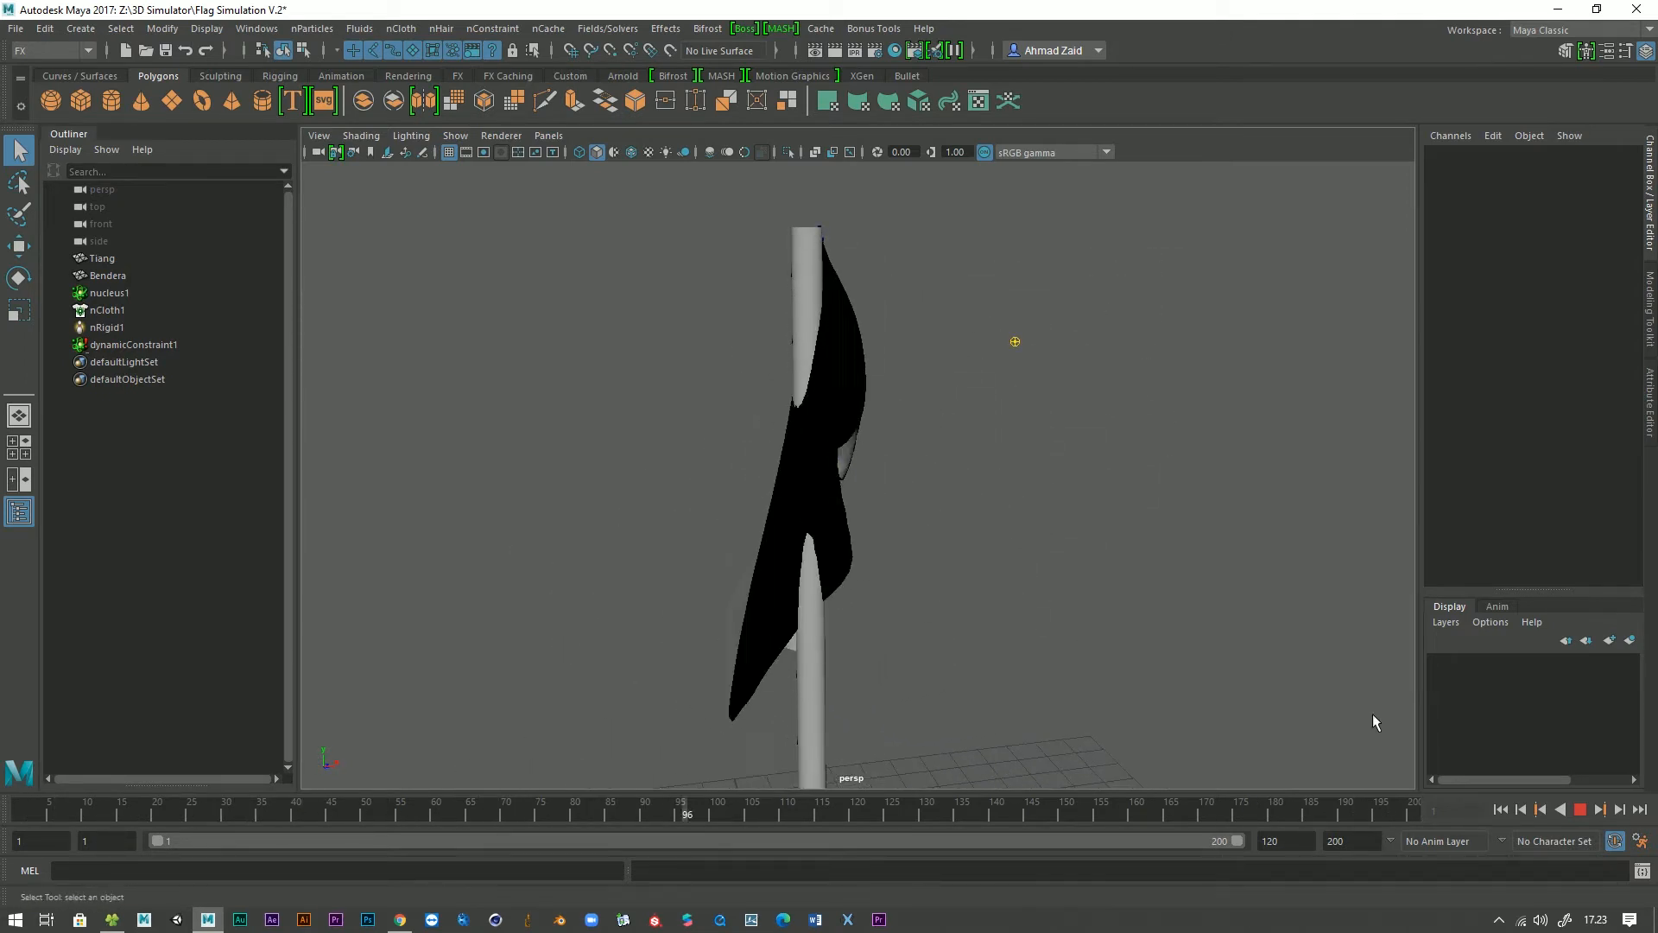
{"action": "left_click", "coordinate": [1582, 812]}
{"action": "left_click", "coordinate": [1501, 809]}
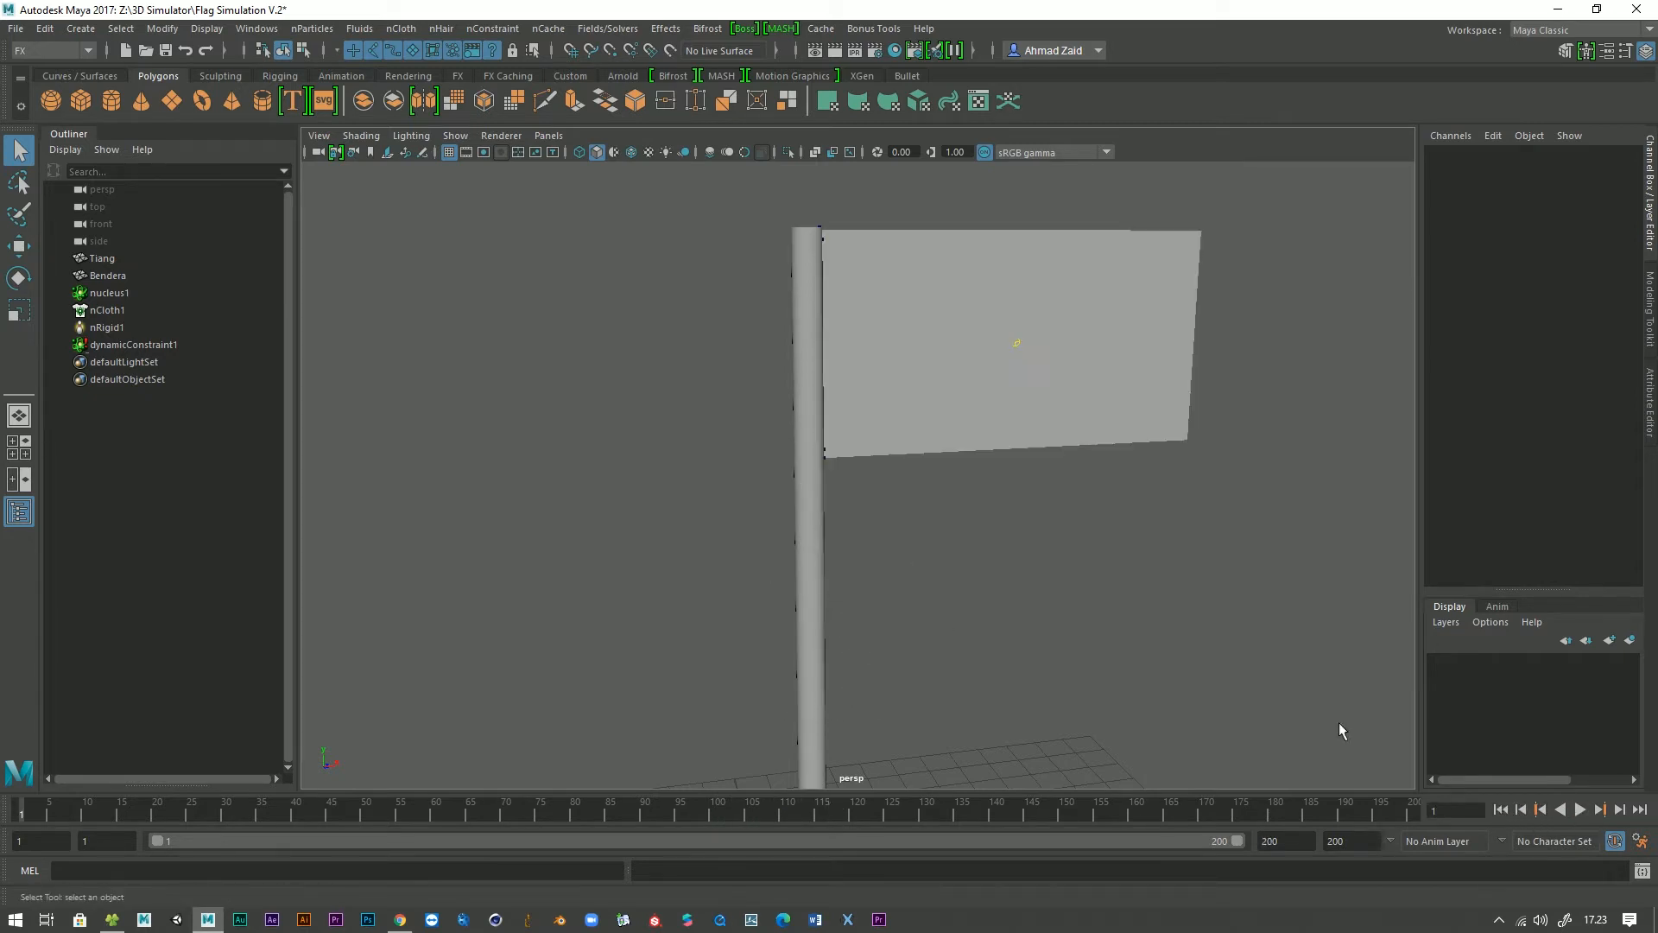
Make the Tiang pole a passive collider for the cloth flag.
{"action": "left_click_drag", "start_coordinate": [847, 508], "coordinate": [861, 528], "text": "alt"}
{"action": "left_click_drag", "start_coordinate": [1148, 625], "coordinate": [1015, 568], "text": "alt"}
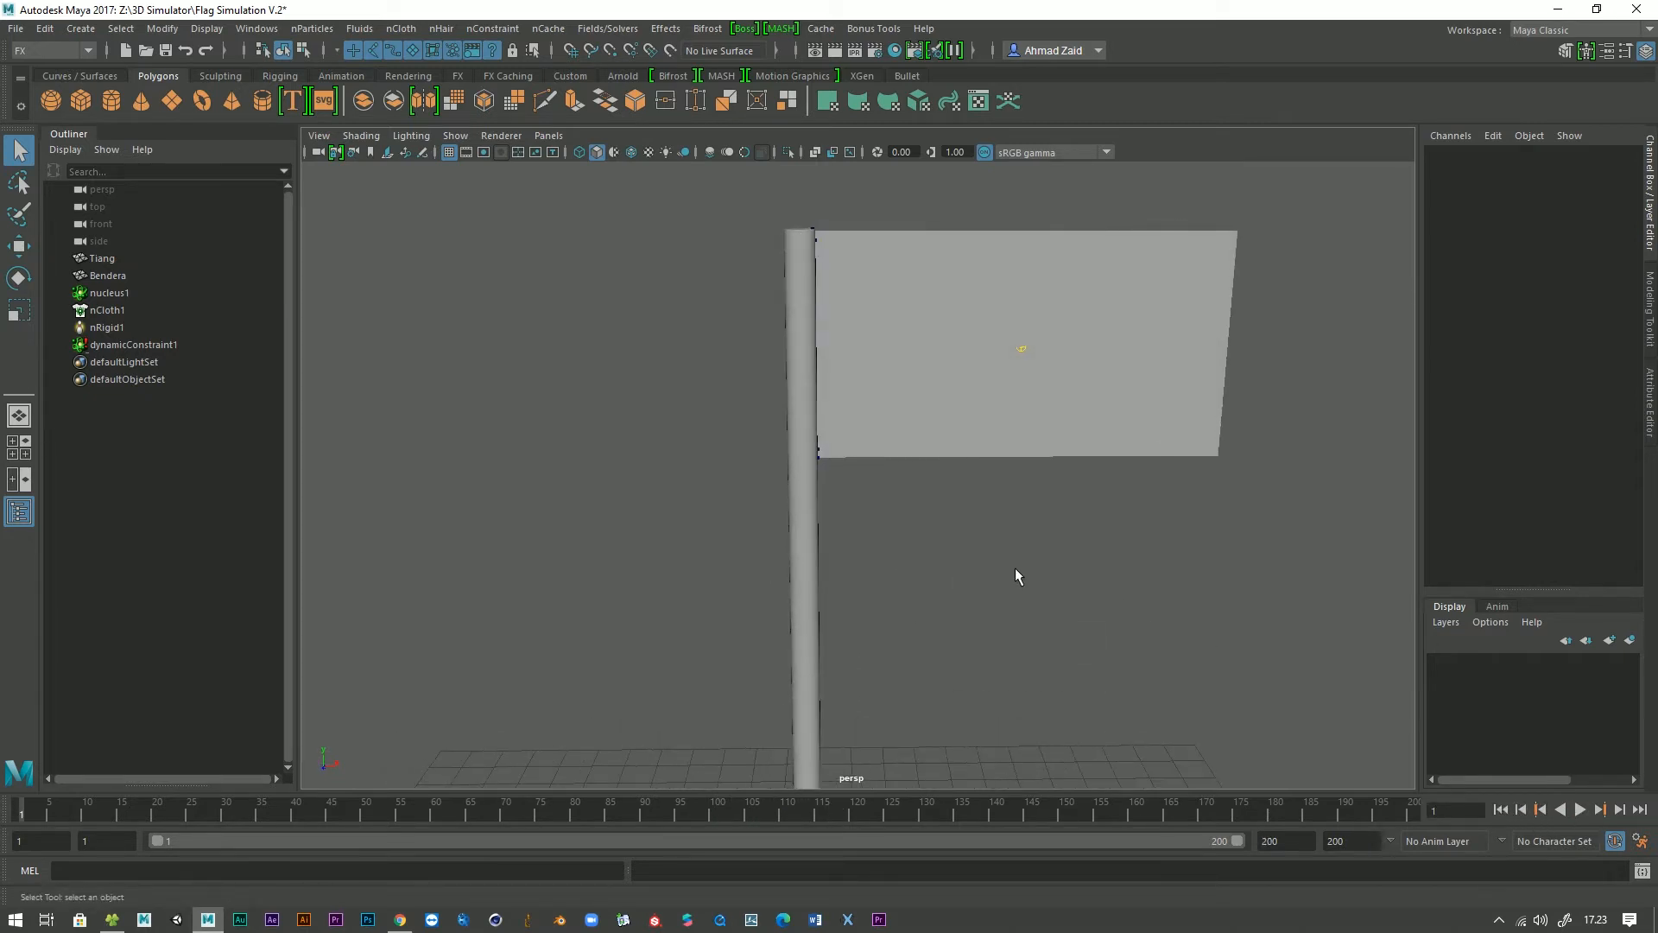
{"action": "left_click_drag", "start_coordinate": [784, 599], "coordinate": [786, 599]}
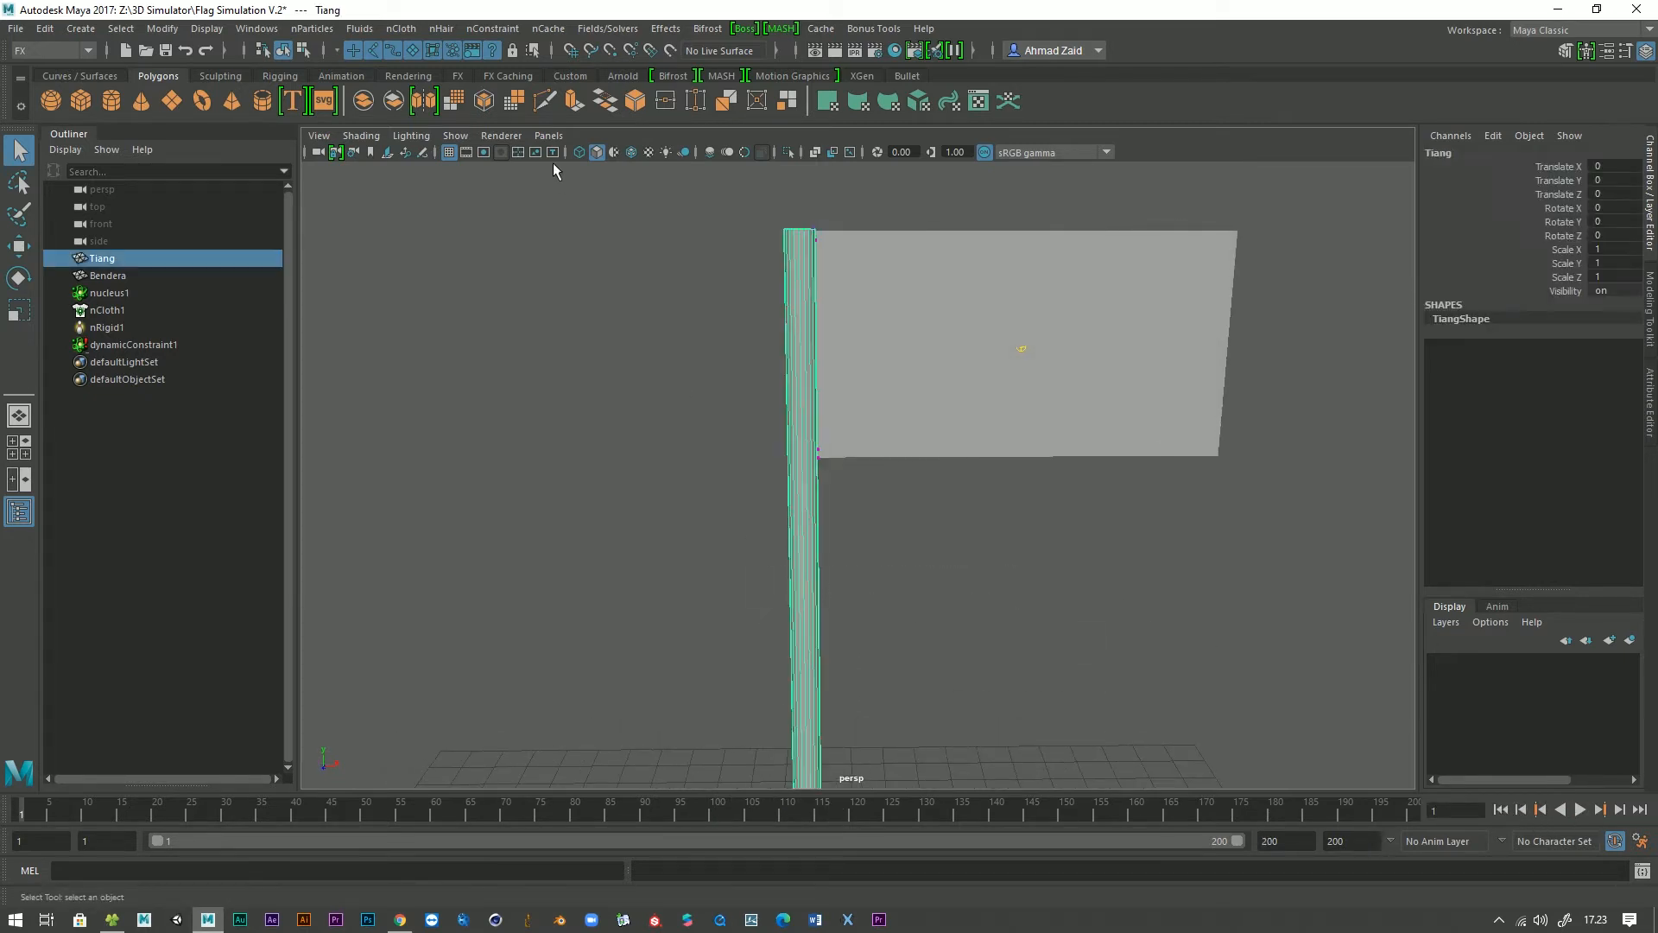
{"action": "left_click", "coordinate": [399, 29]}
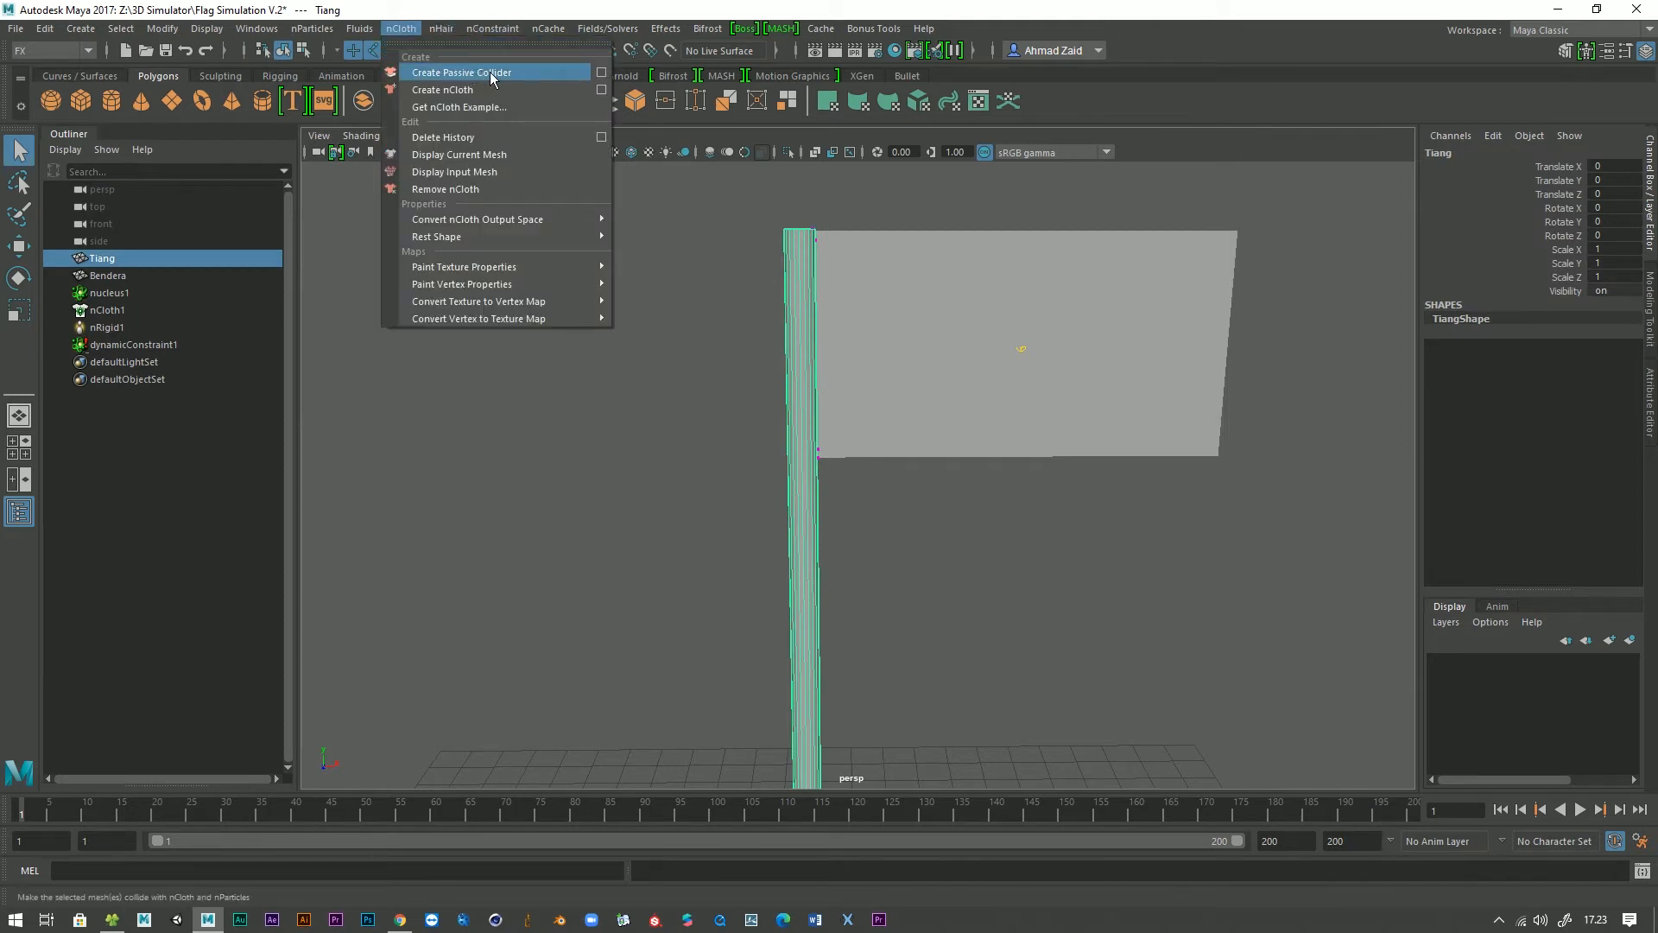
{"action": "left_click", "coordinate": [510, 75]}
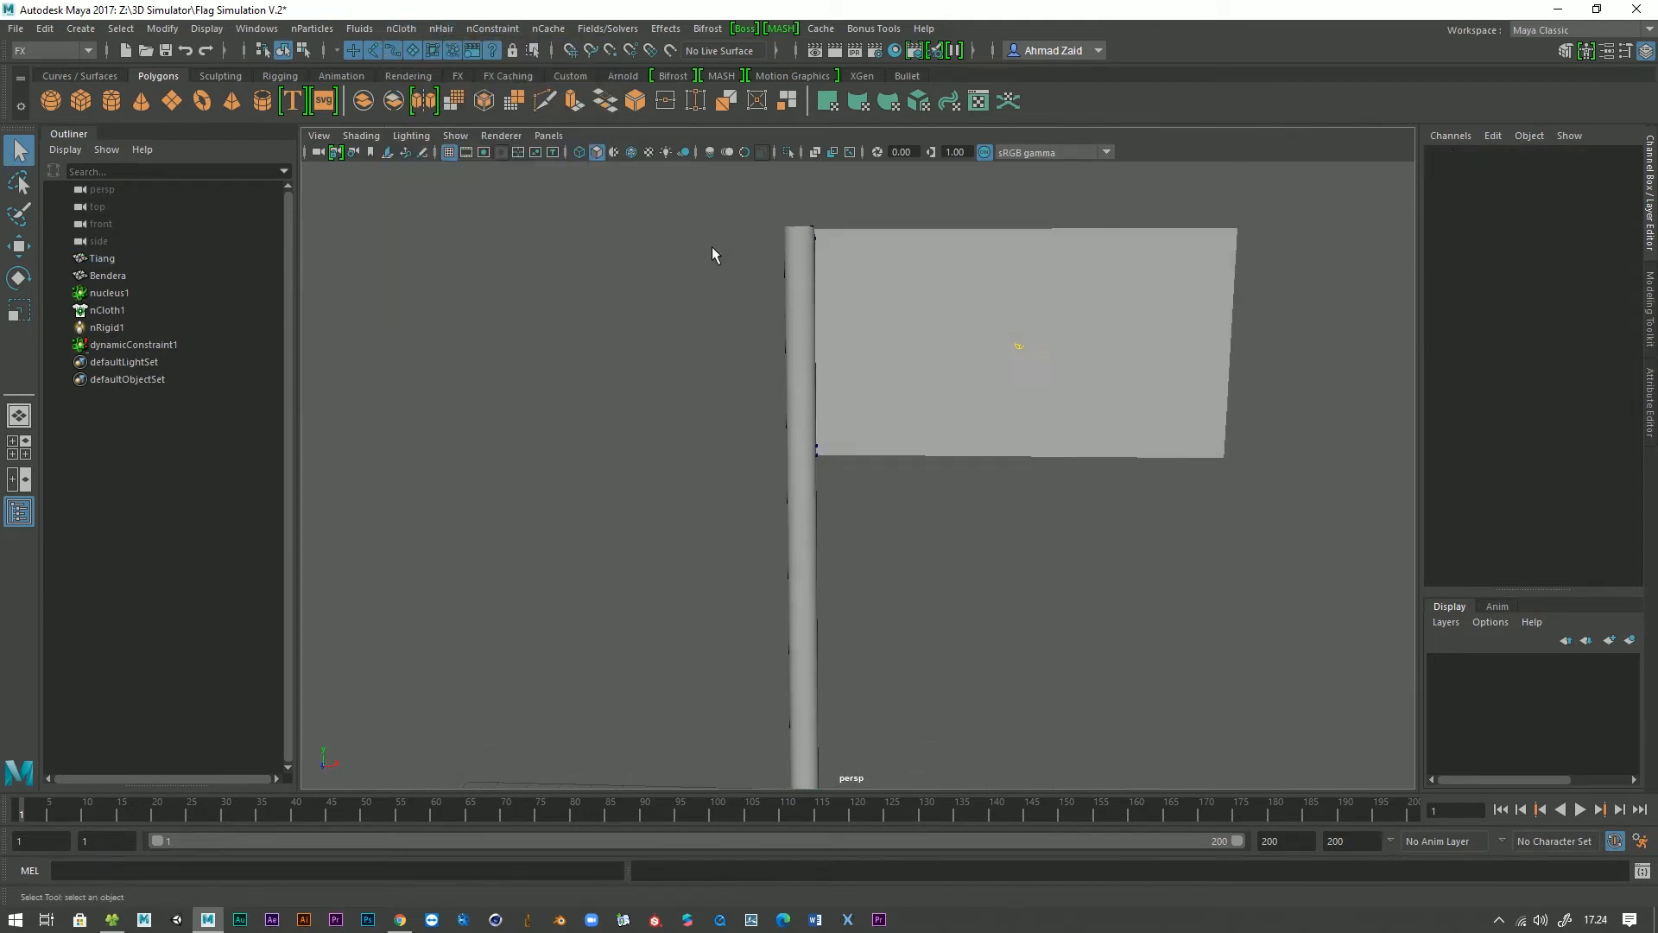
Play the simulation to check the flag against the pole, return to frame 1 and show the attributes of nRigid1.
{"action": "left_click", "coordinate": [1579, 812]}
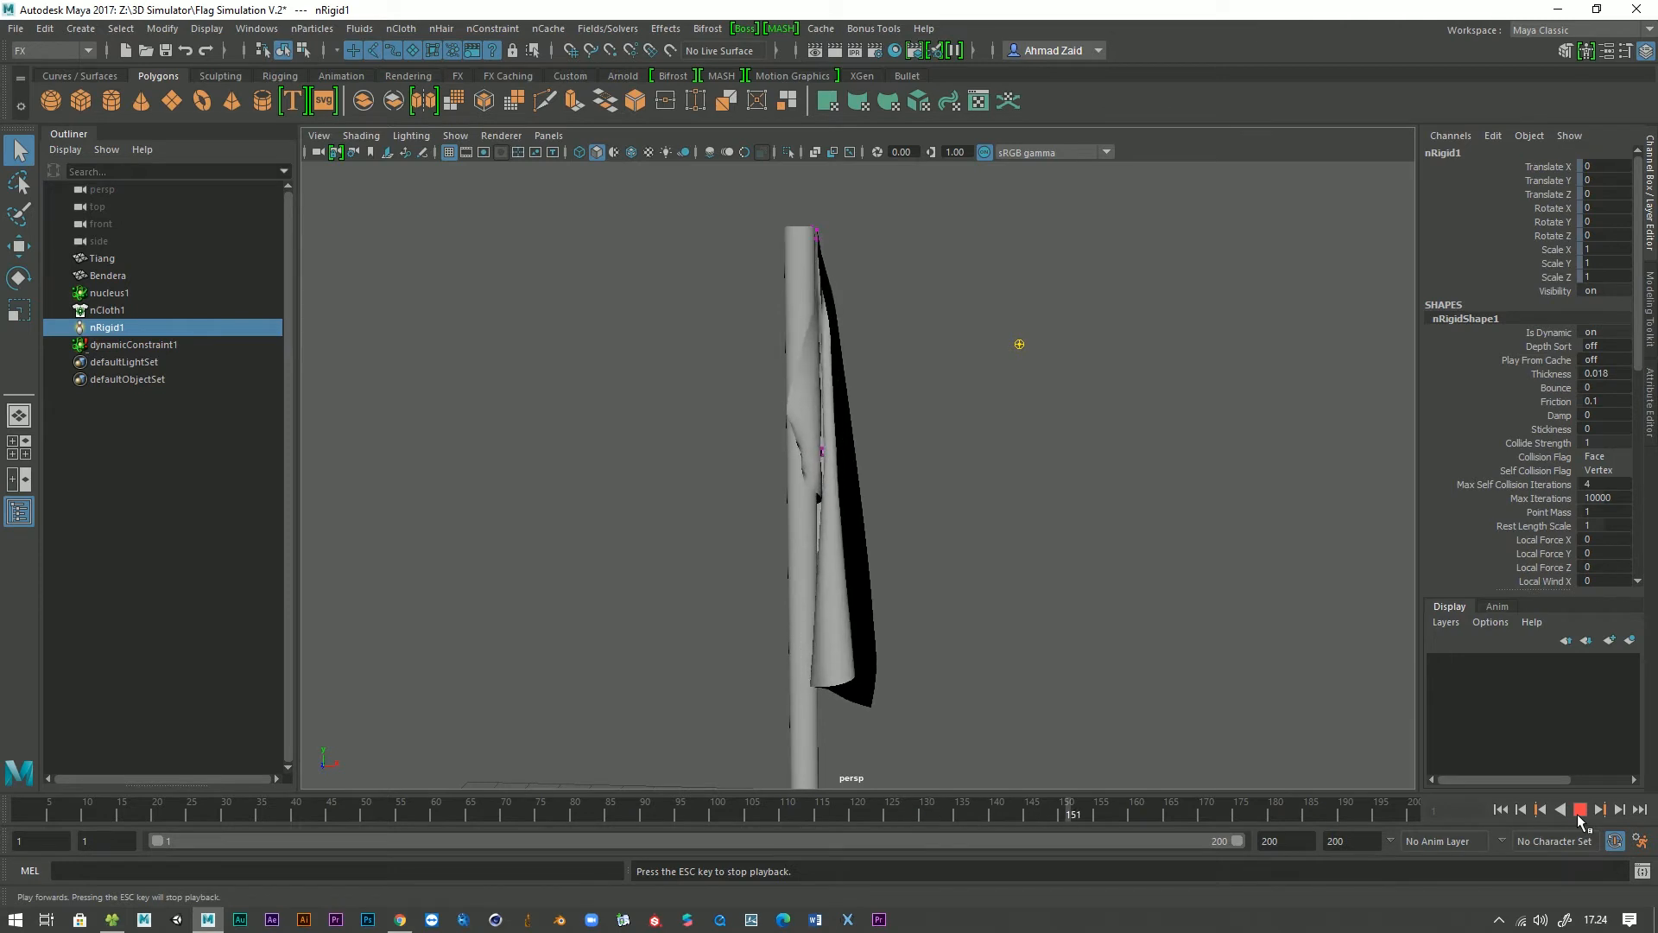
{"action": "left_click", "coordinate": [1501, 810]}
{"action": "left_click", "coordinate": [1646, 389]}
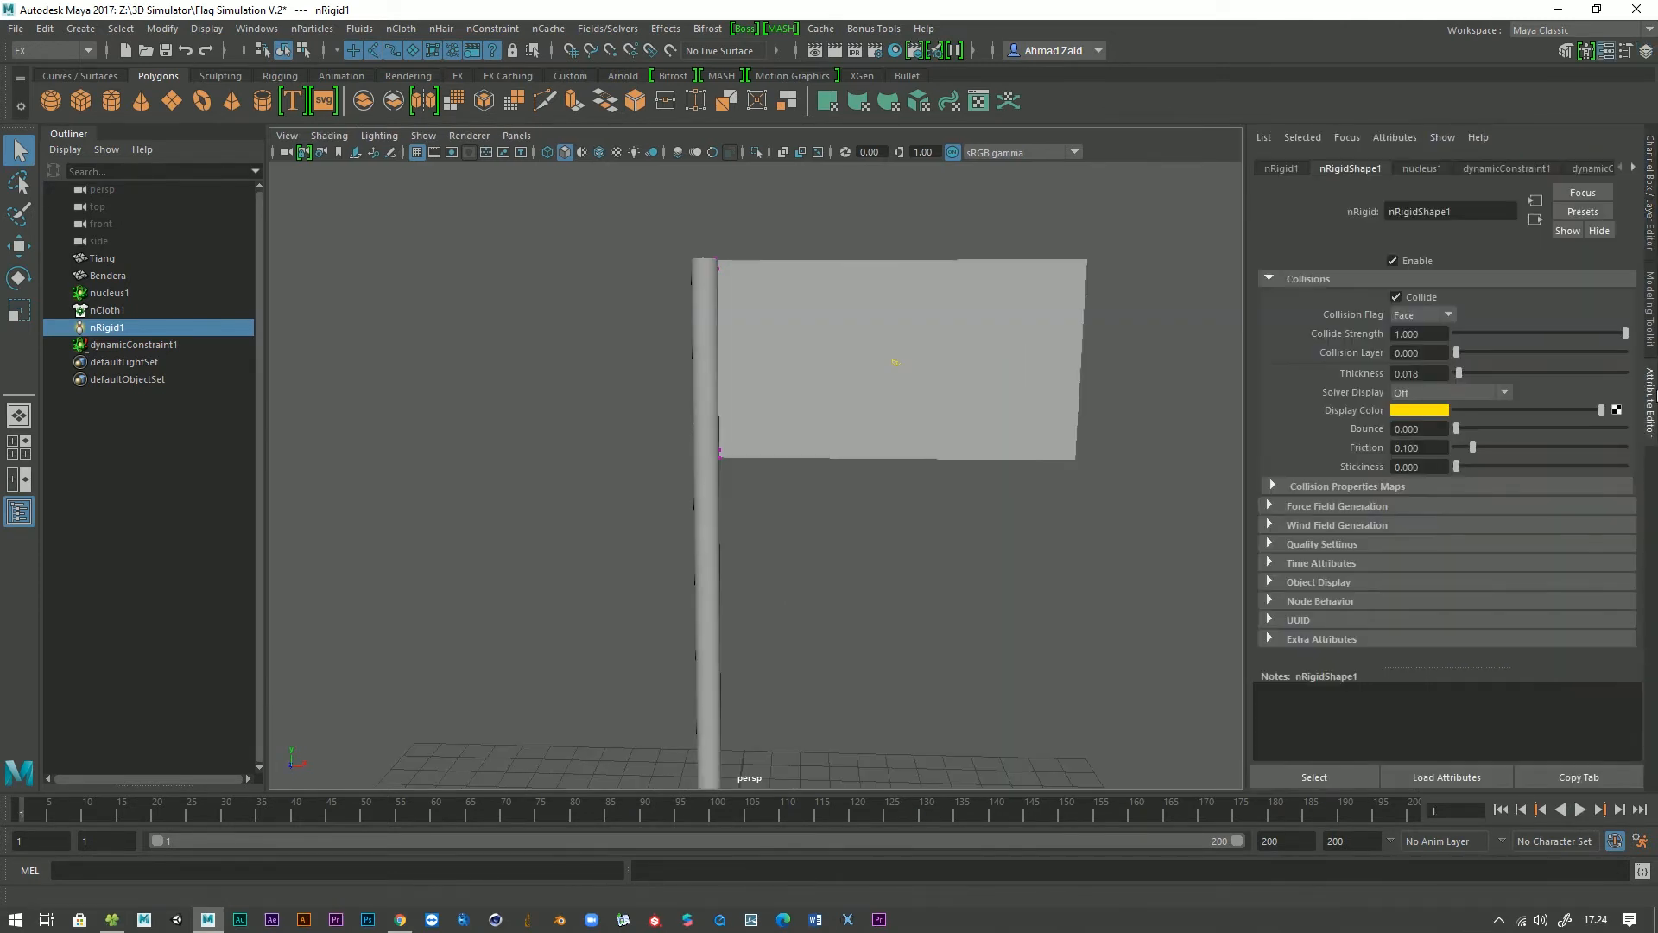
Replay the flag simulation from a different angle, then stop it and return to frame 1.
{"action": "left_click_drag", "start_coordinate": [855, 483], "coordinate": [773, 600], "text": "alt"}
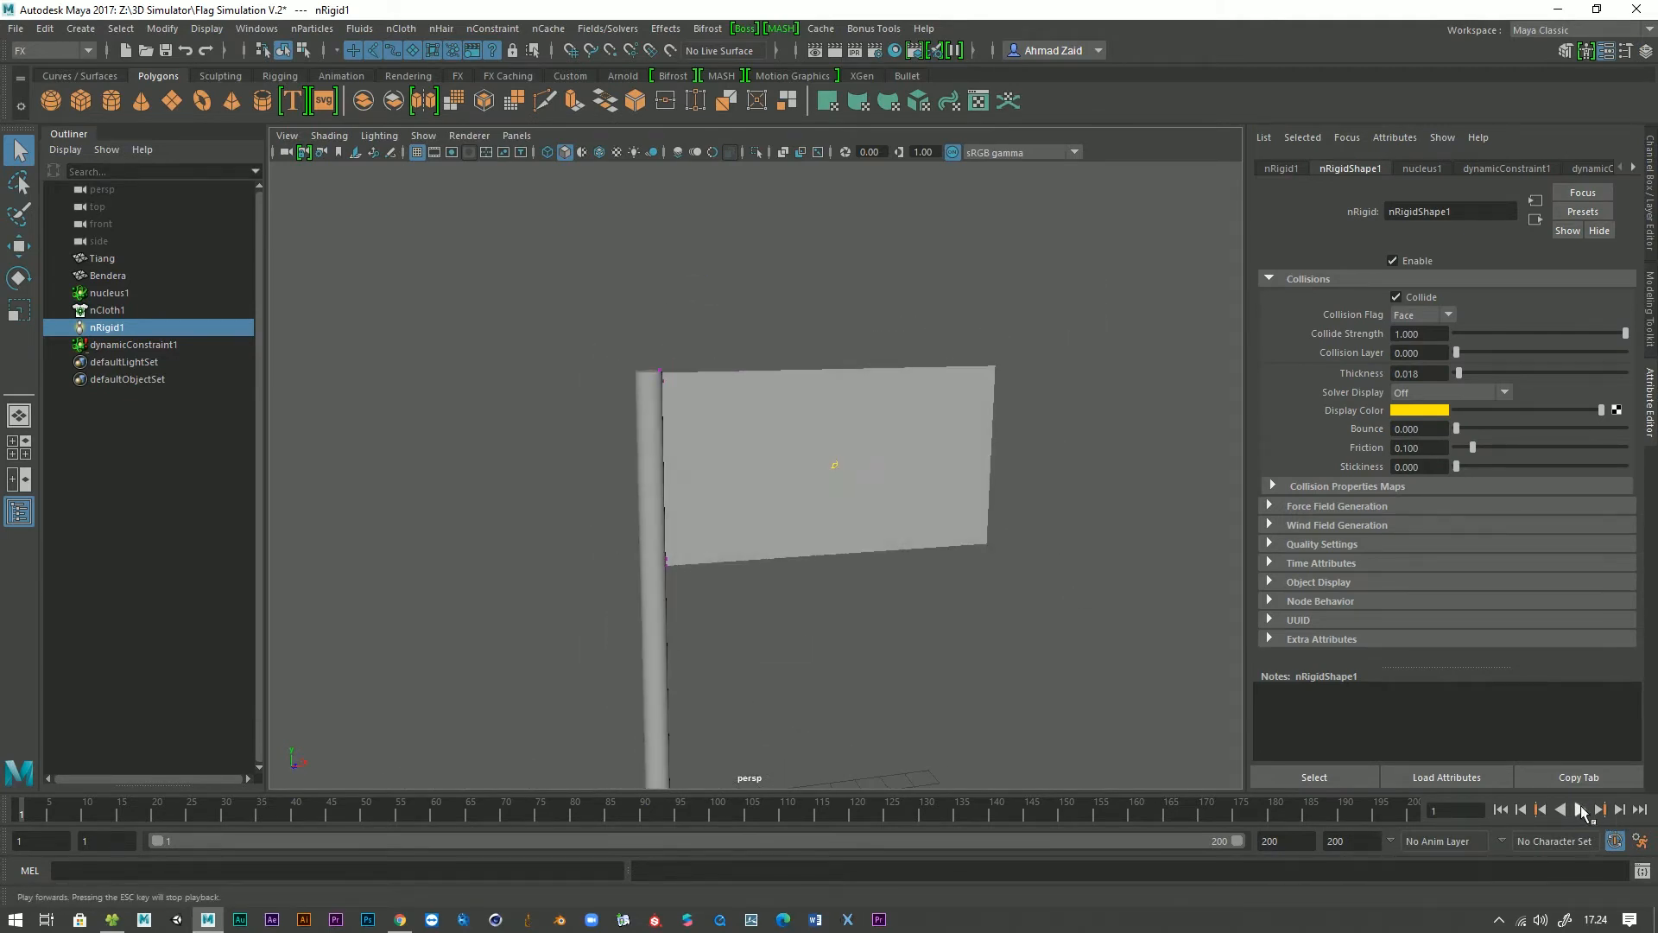
{"action": "left_click", "coordinate": [1583, 810]}
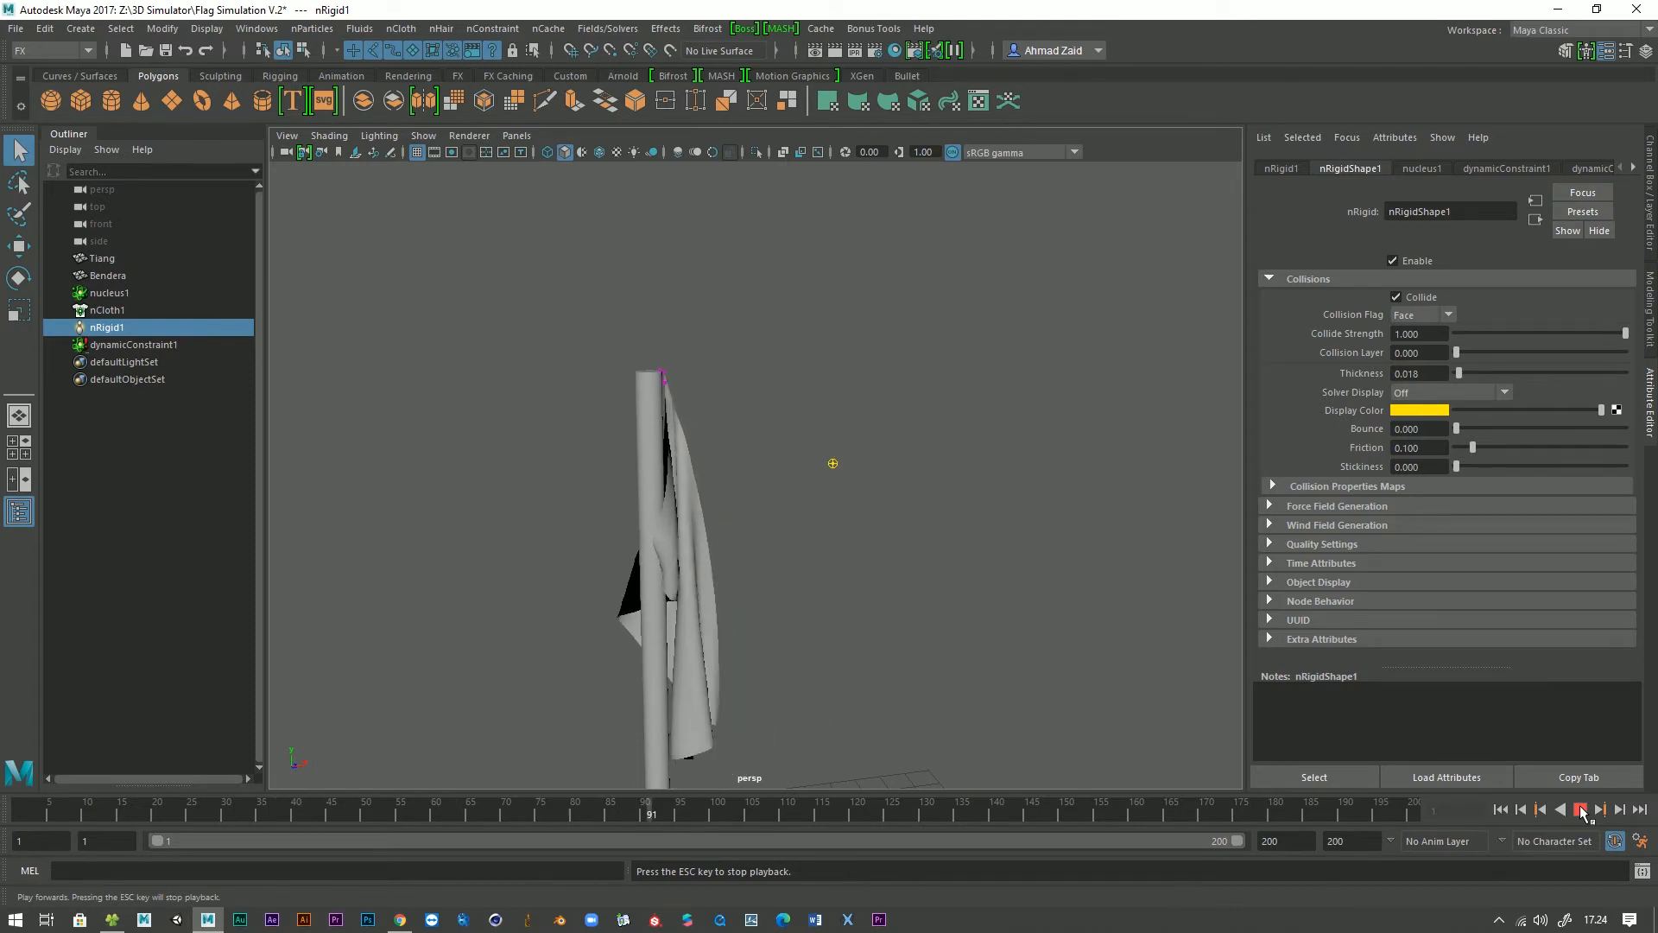
{"action": "left_click", "coordinate": [1582, 810]}
{"action": "left_click", "coordinate": [1500, 809]}
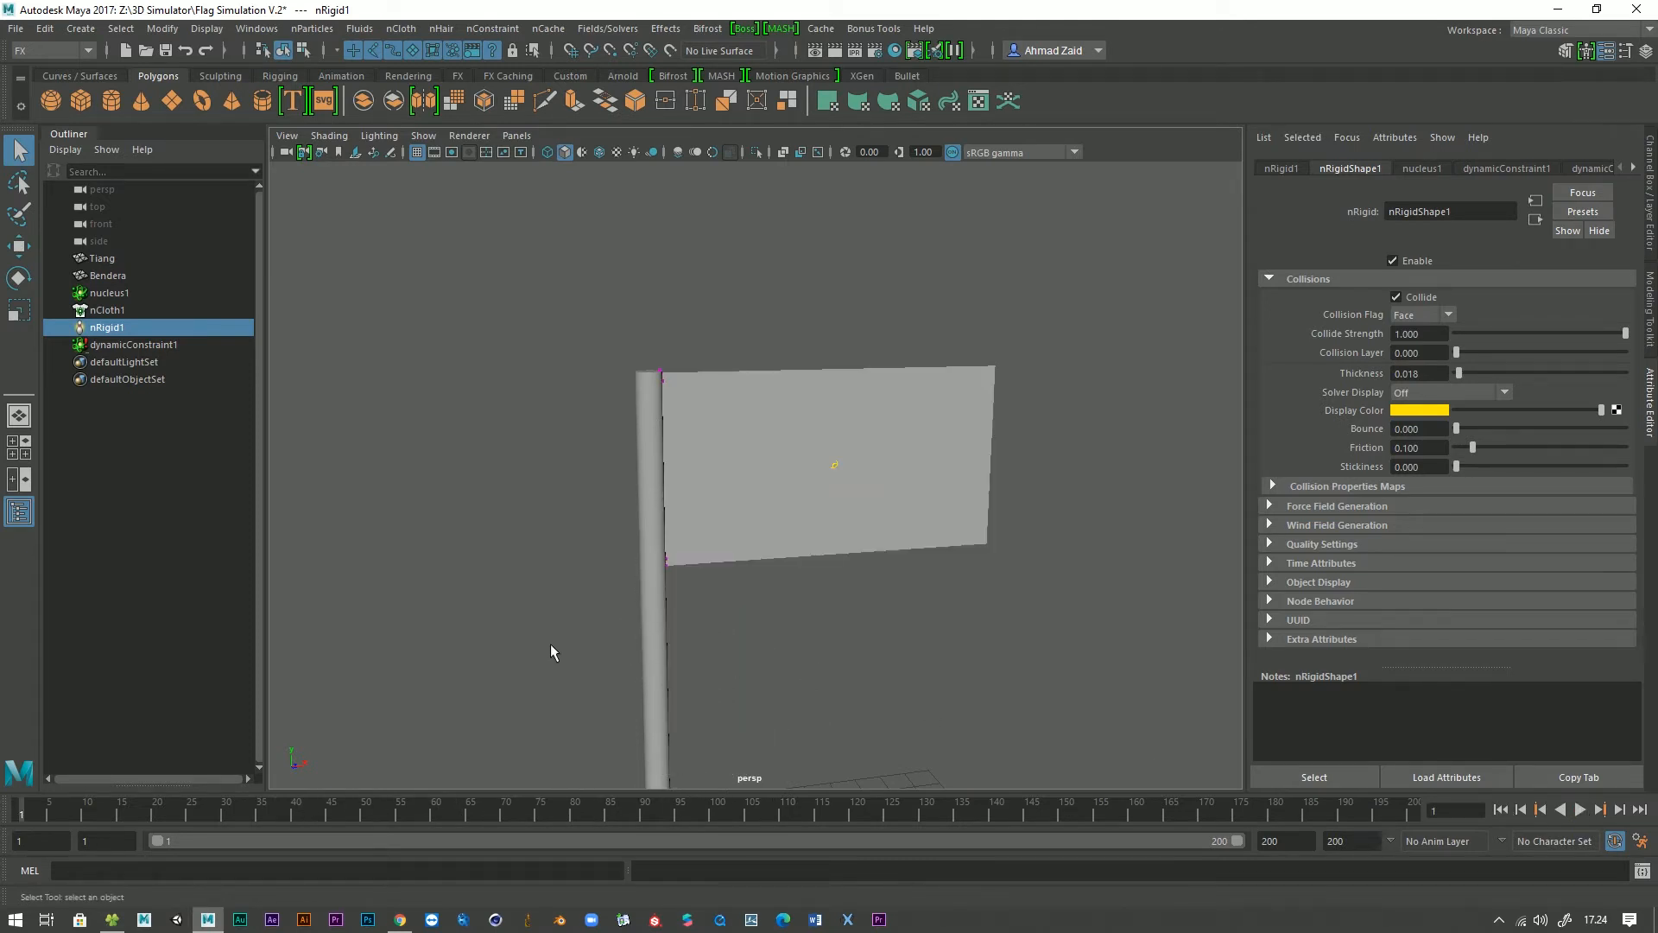
Set the Wind Speed of the nucleus1 solver to 20.
{"action": "left_click", "coordinate": [126, 294]}
{"action": "left_click_drag", "start_coordinate": [344, 367], "coordinate": [363, 367], "text": "alt"}
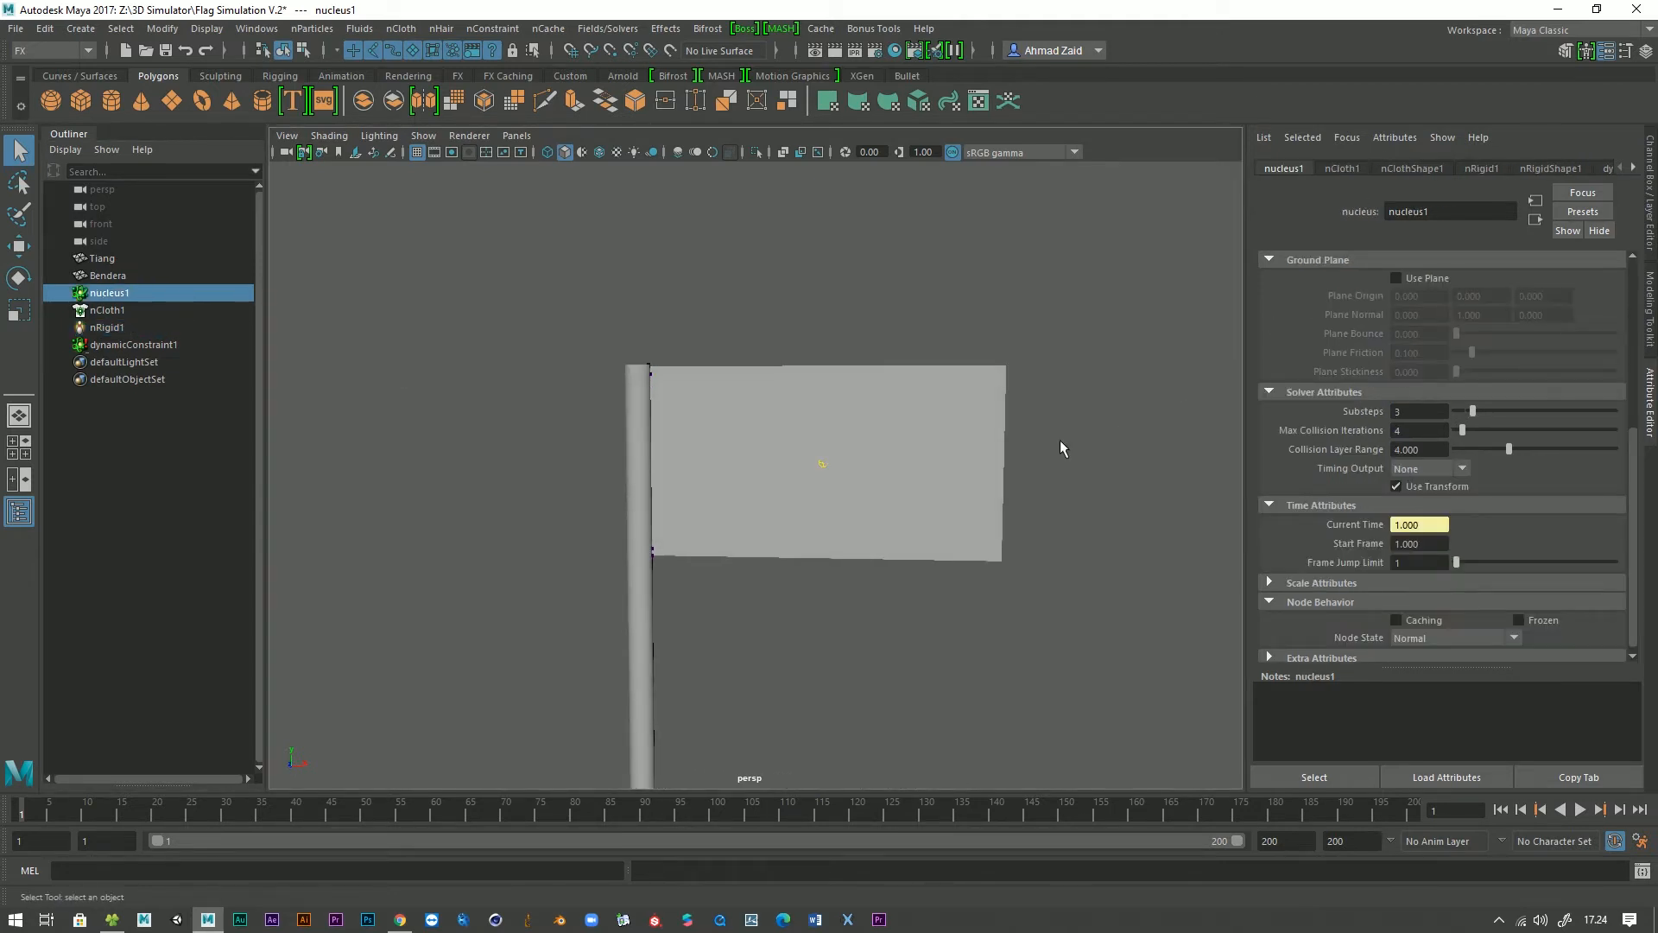
{"action": "left_click_drag", "start_coordinate": [1062, 452], "coordinate": [953, 412], "text": "alt"}
{"action": "scroll", "coordinate": [1286, 311], "scroll_direction": "down", "scroll_amount": 1}
{"action": "scroll", "coordinate": [1286, 311], "scroll_direction": "up", "scroll_amount": 5}
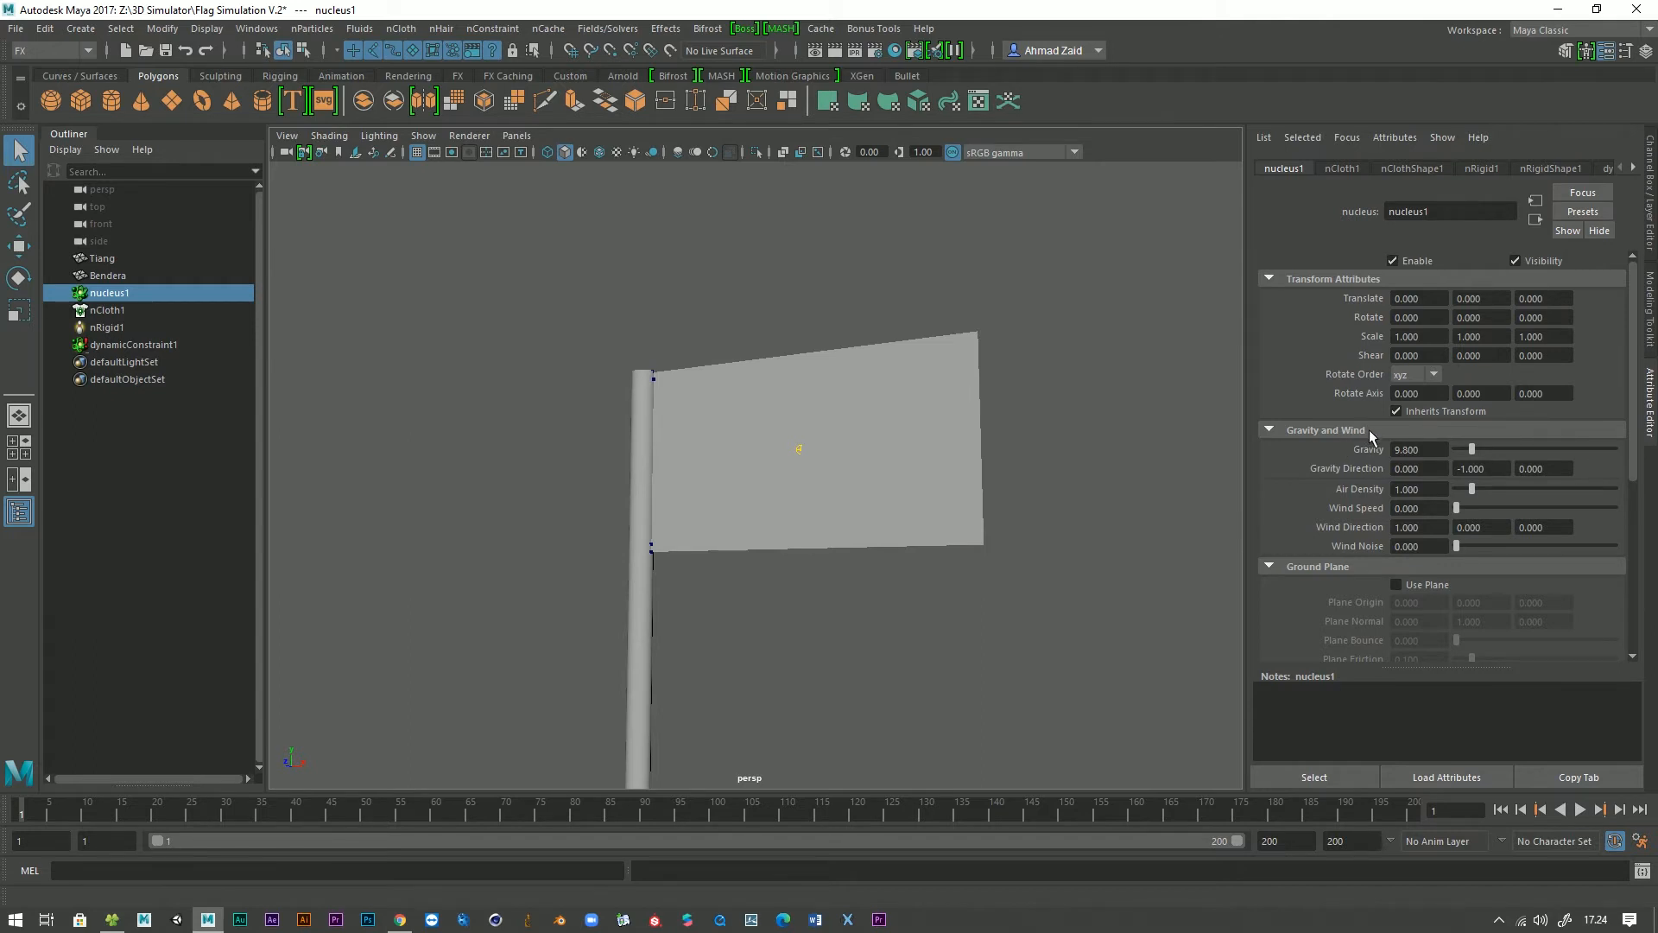
{"action": "left_click_drag", "start_coordinate": [948, 486], "coordinate": [952, 498], "text": "alt"}
{"action": "middle_click_drag", "start_coordinate": [953, 498], "coordinate": [922, 447], "text": "alt"}
{"action": "scroll", "coordinate": [923, 473], "scroll_direction": "up", "scroll_amount": 1}
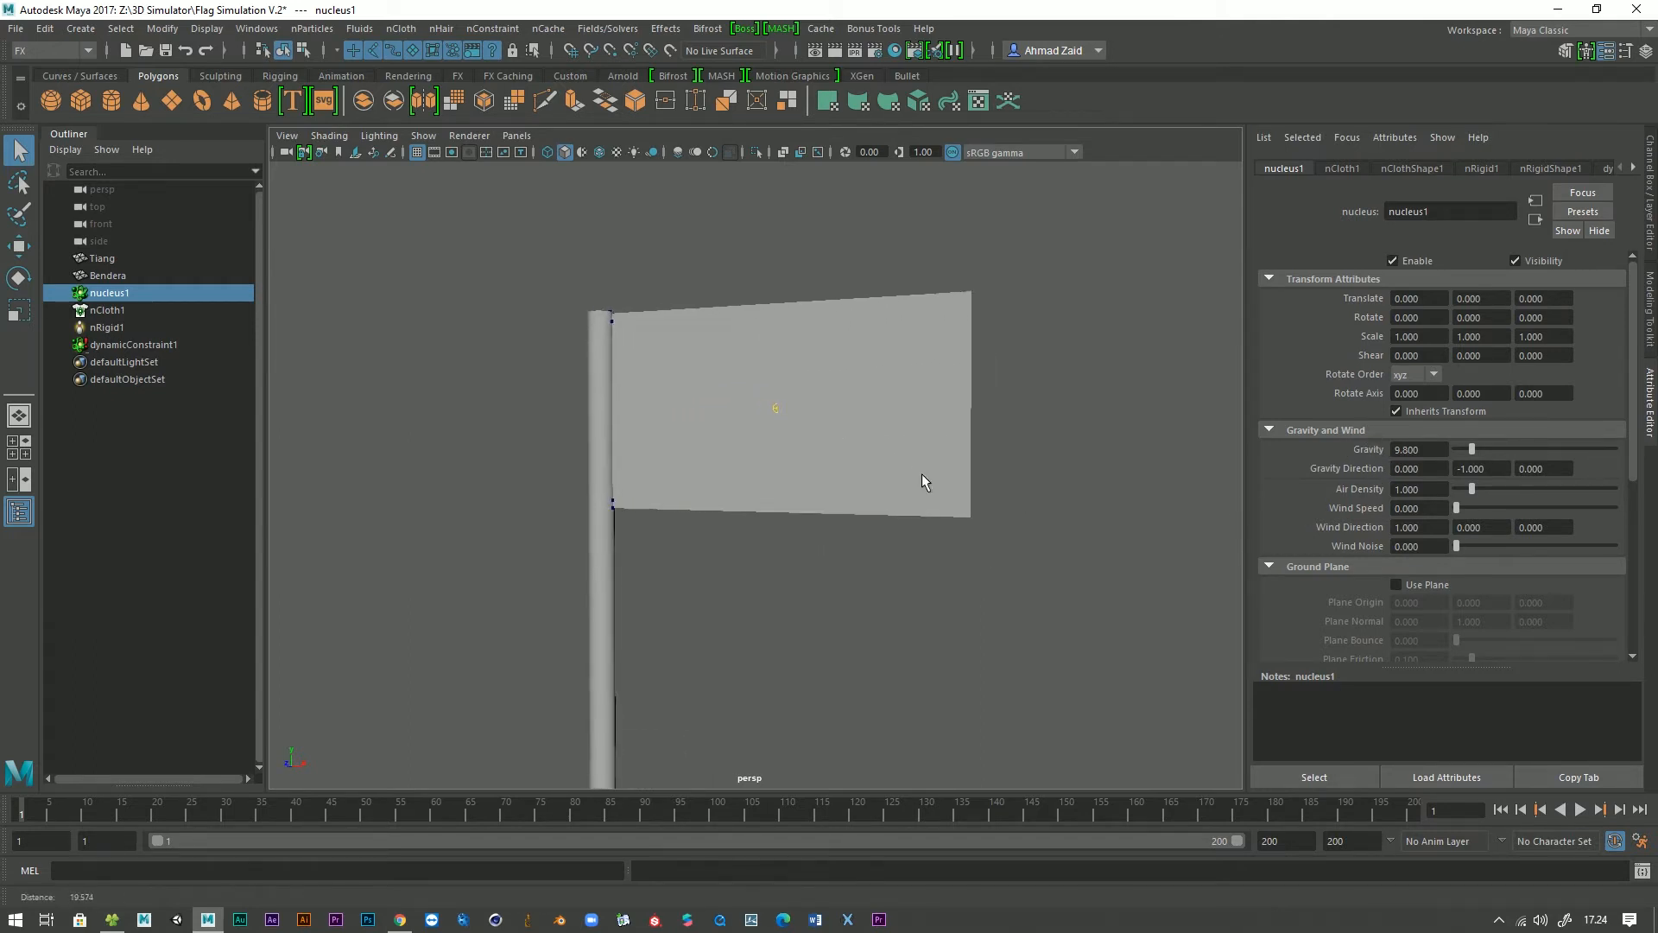
{"action": "left_click_drag", "start_coordinate": [922, 474], "coordinate": [960, 486], "text": "alt"}
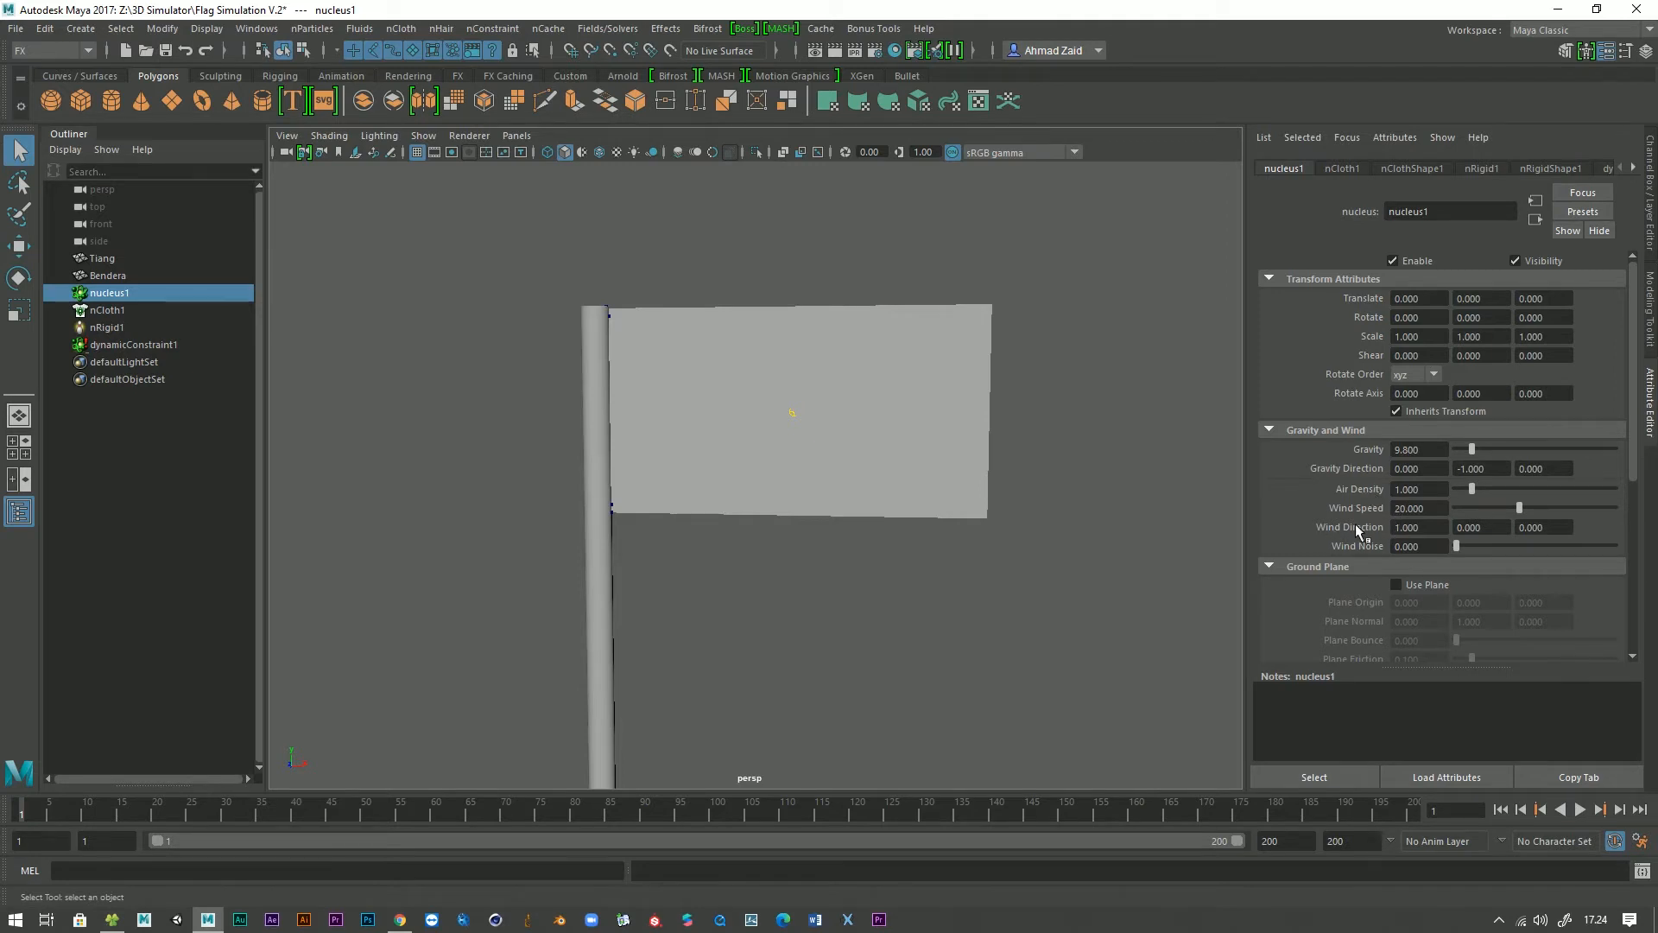
Test nucleus1 with a Wind Direction X of -1 while playing the simulation, then set it back to 1.
{"action": "left_click_drag", "start_coordinate": [769, 665], "coordinate": [702, 669], "text": "alt"}
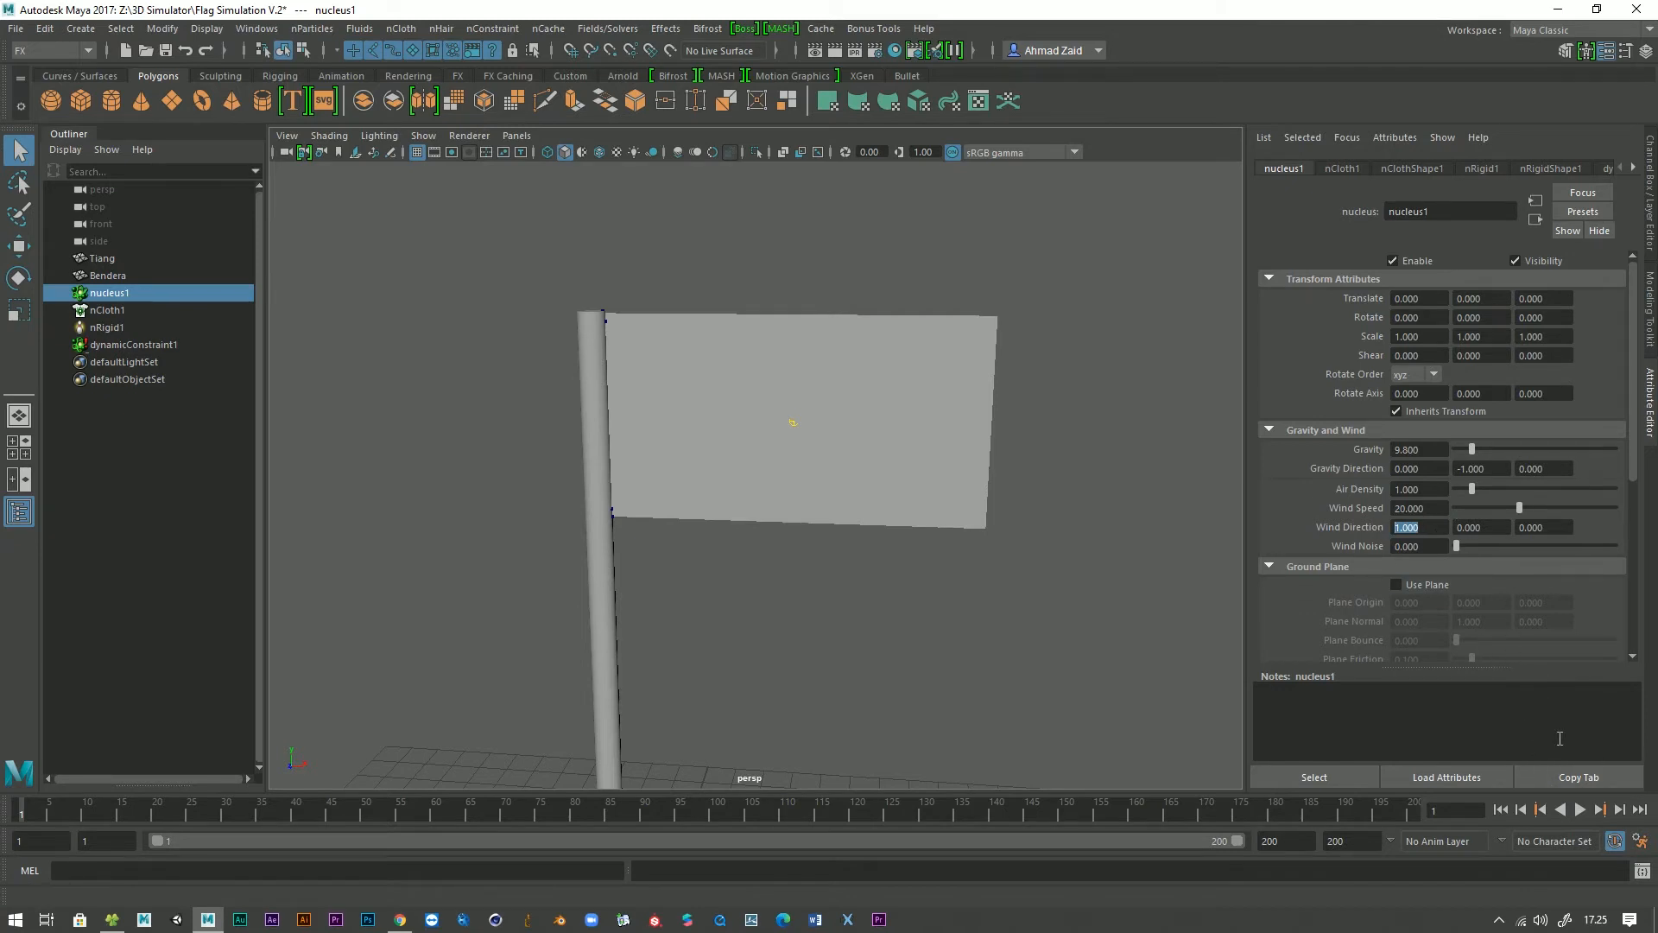
{"action": "left_click", "coordinate": [1580, 811]}
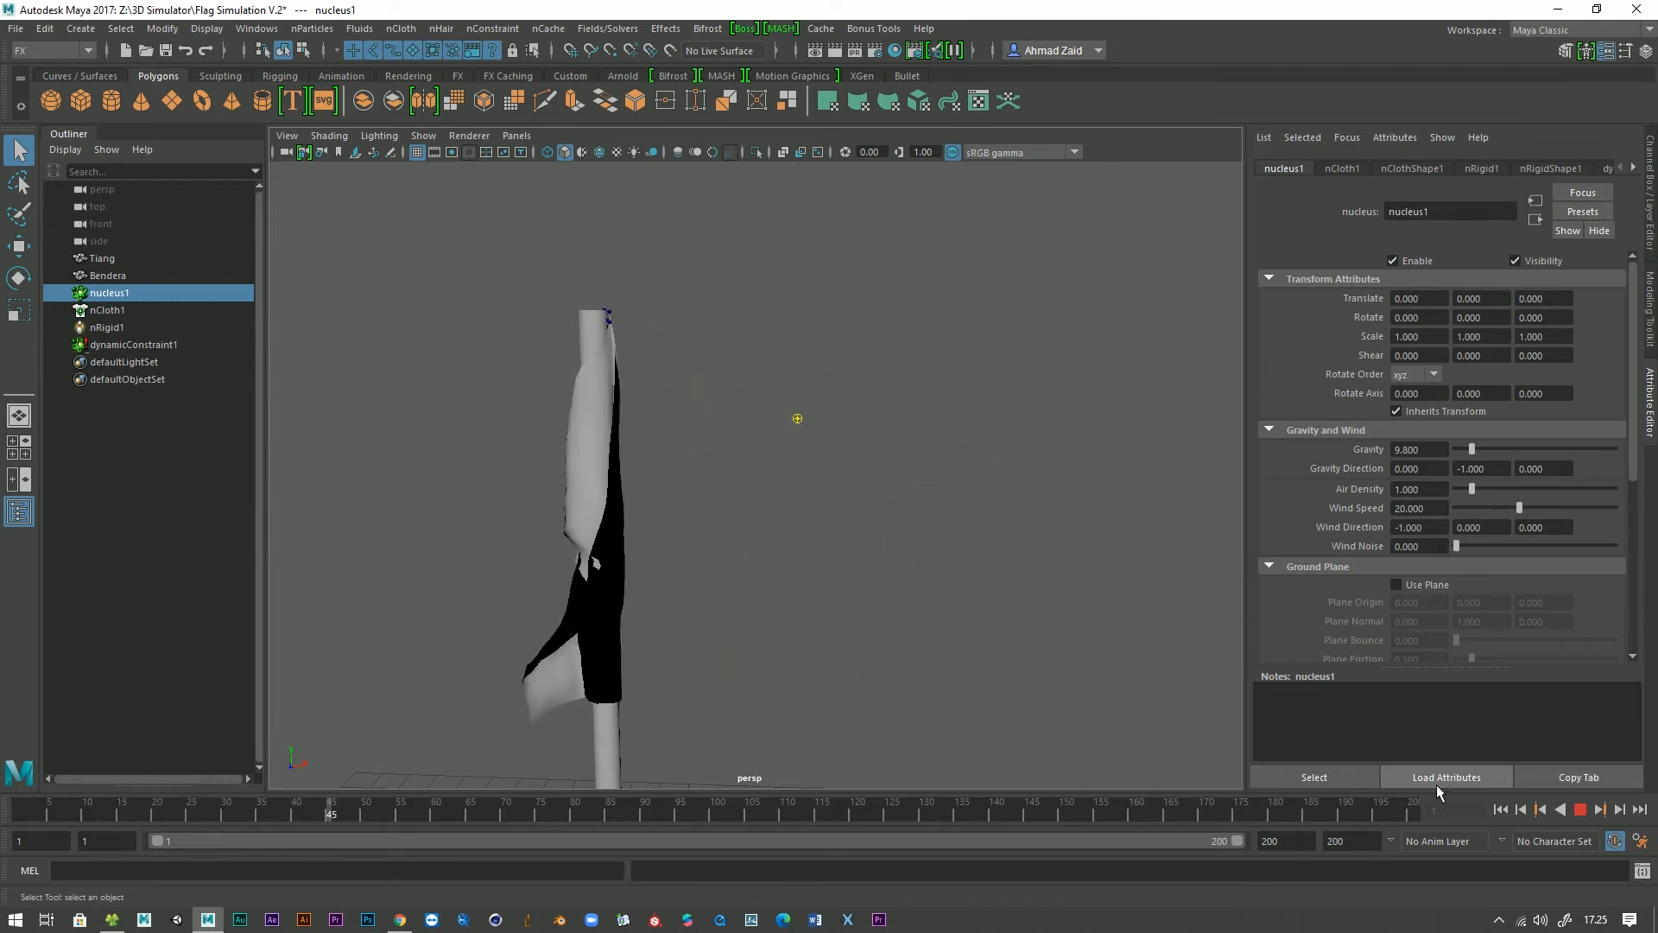
{"action": "left_click_drag", "start_coordinate": [1434, 529], "coordinate": [1273, 483]}
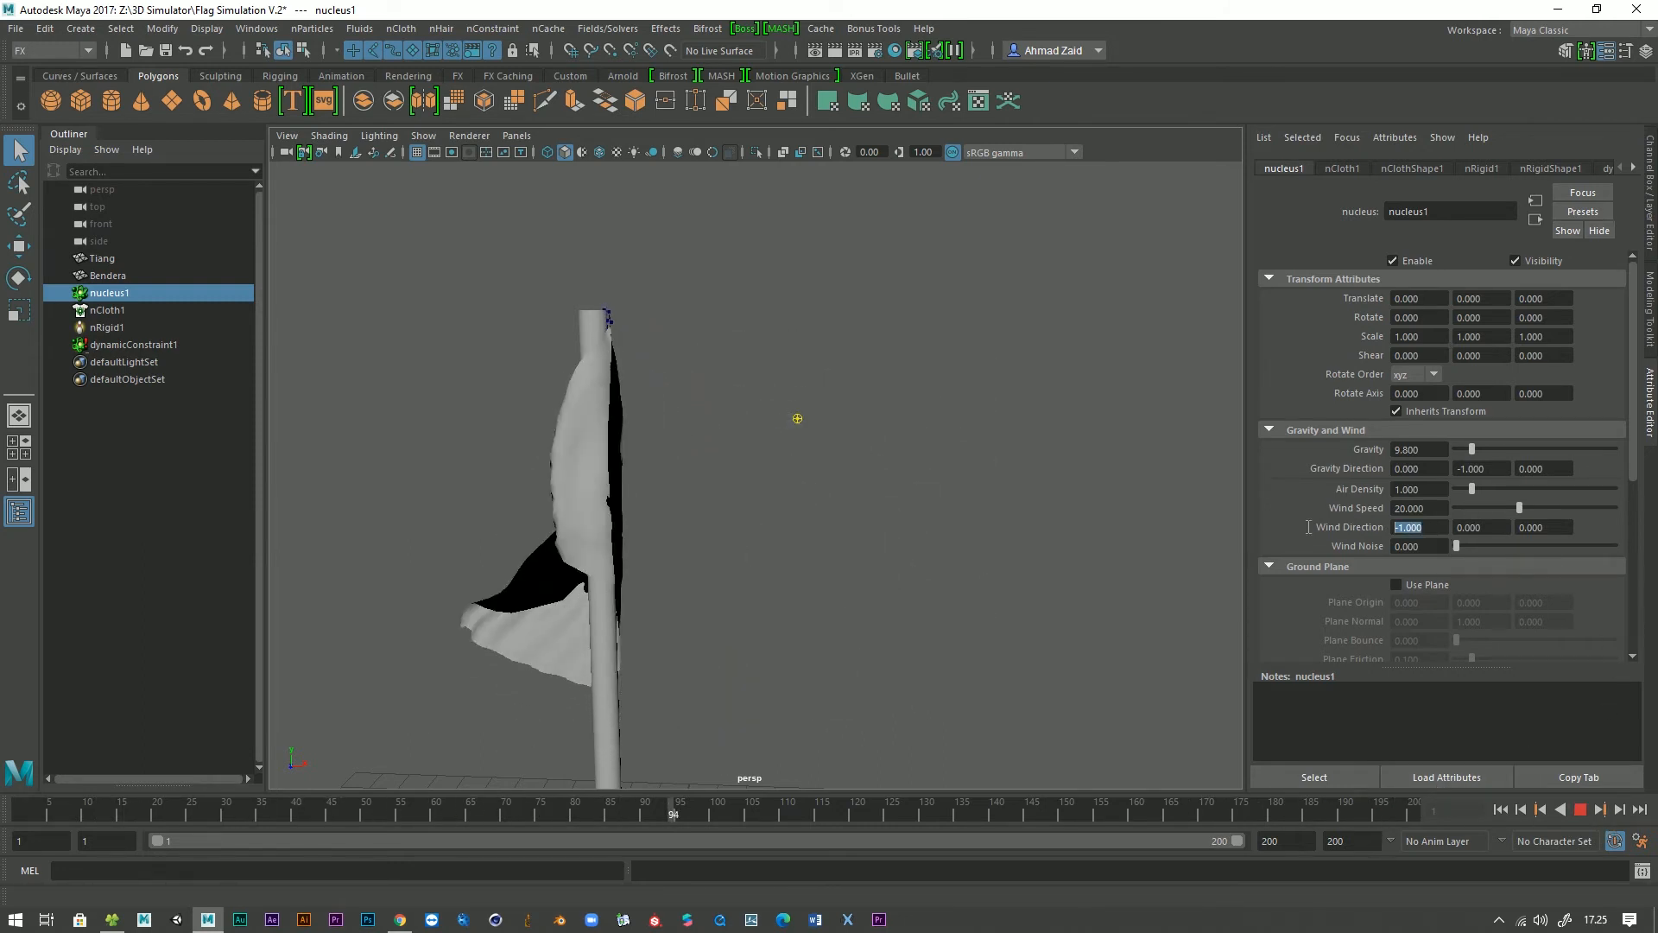
{"action": "type", "text": "1"}
{"action": "key", "text": "Return"}
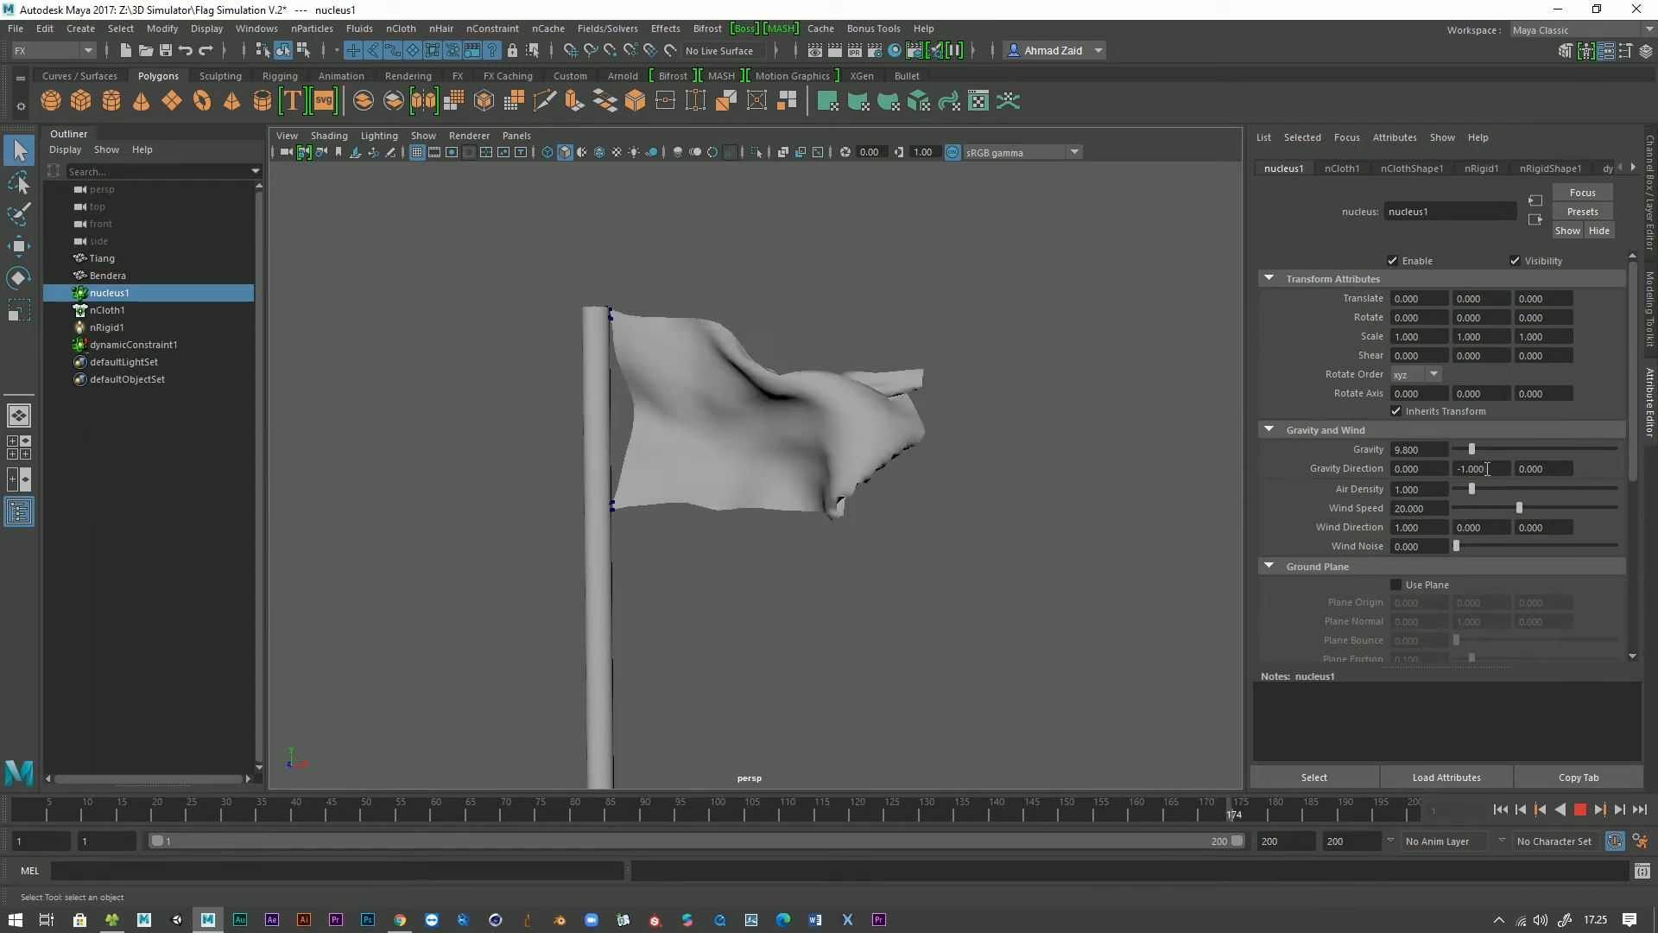
Set the Gravity Direction Y of nucleus1 to 0 and watch the flag wave in the running simulation.
{"action": "type", "text": "1"}
{"action": "key", "text": "Return"}
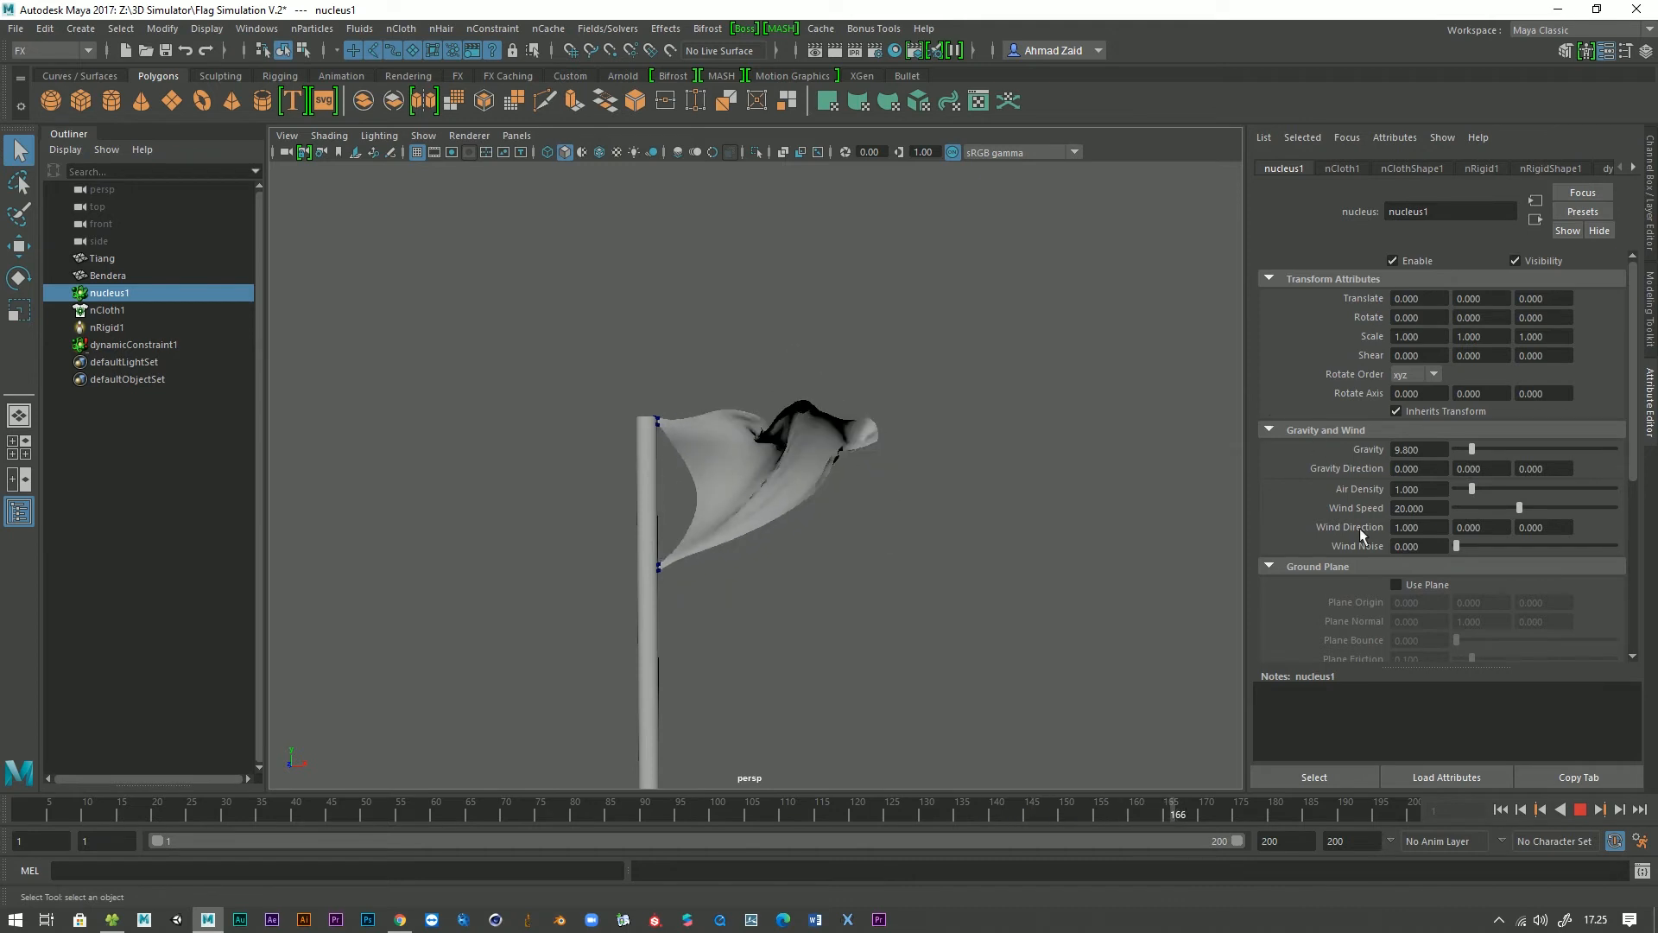
{"action": "left_click_drag", "start_coordinate": [788, 664], "coordinate": [776, 638], "text": "alt"}
{"action": "right_click_drag", "start_coordinate": [775, 638], "coordinate": [786, 691], "text": "alt"}
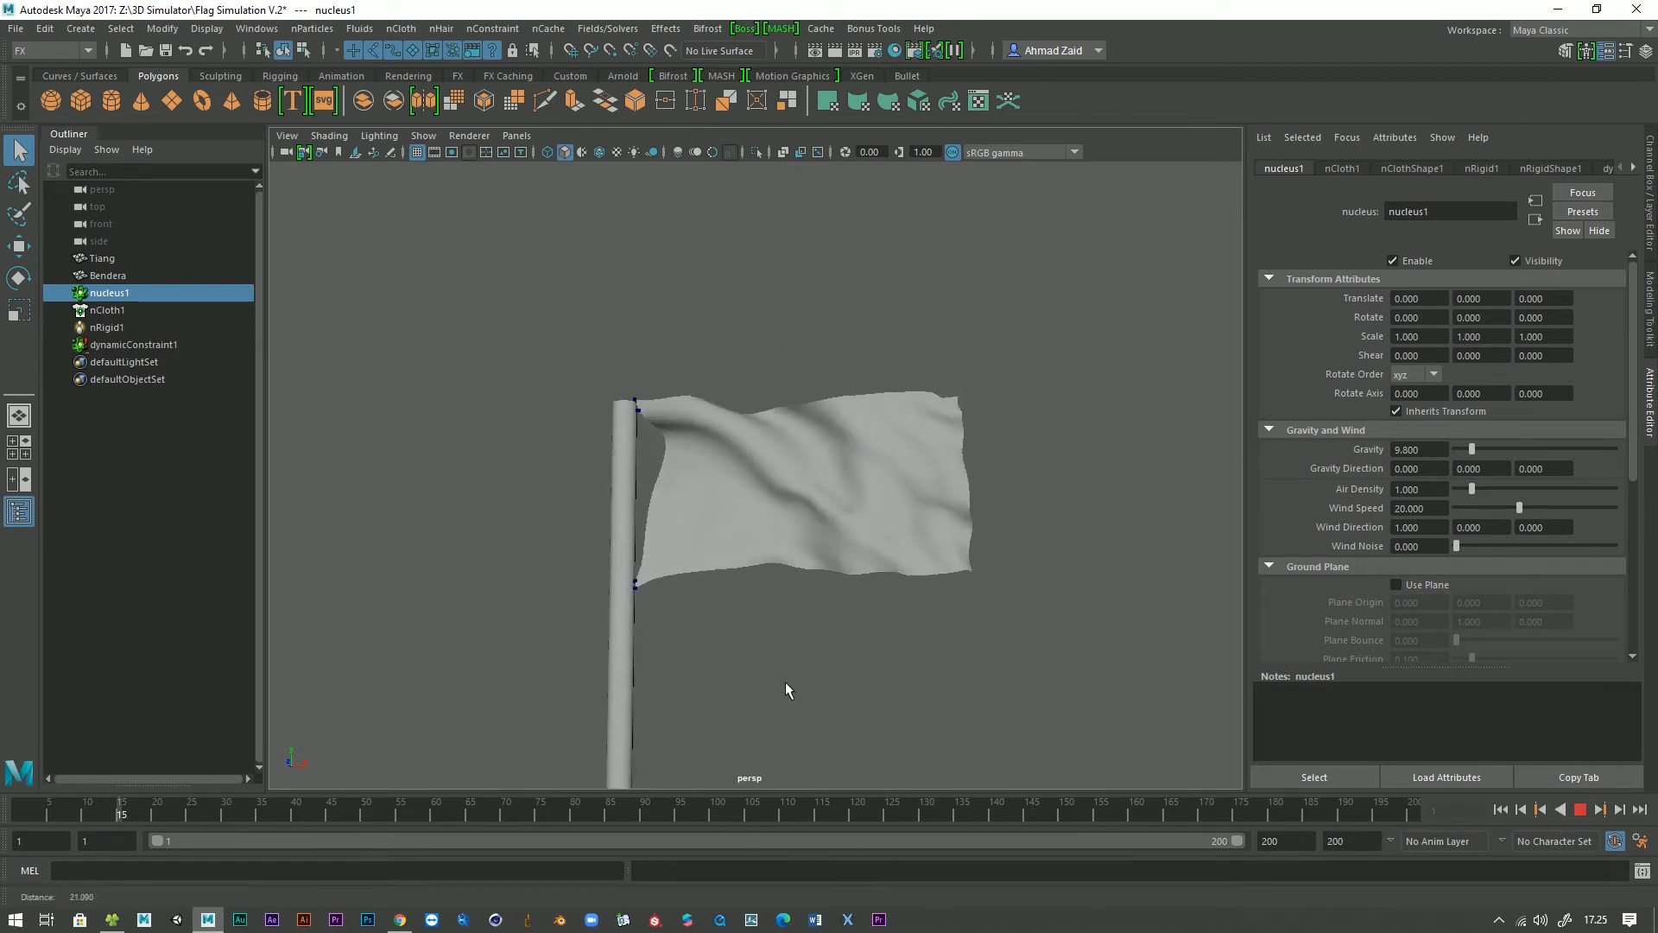
Watch the waving flag from different angles, replay the simulation, and return to frame 1.
{"action": "left_click_drag", "start_coordinate": [786, 691], "coordinate": [824, 699], "text": "alt"}
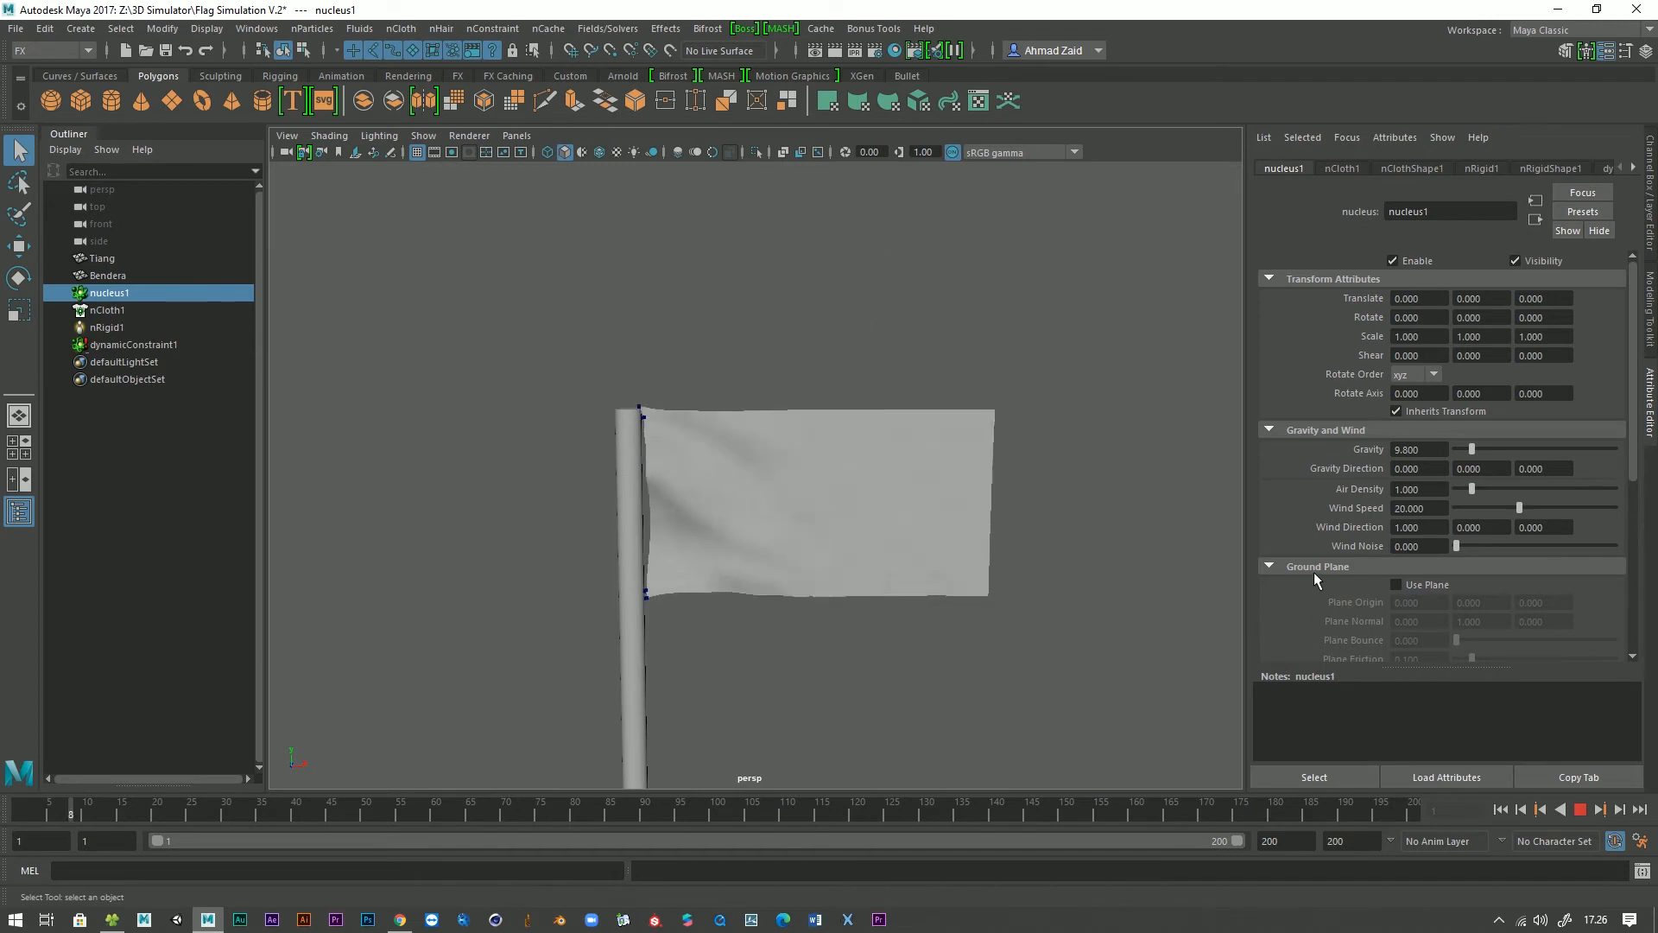
{"action": "left_click_drag", "start_coordinate": [878, 629], "coordinate": [805, 467], "text": "alt"}
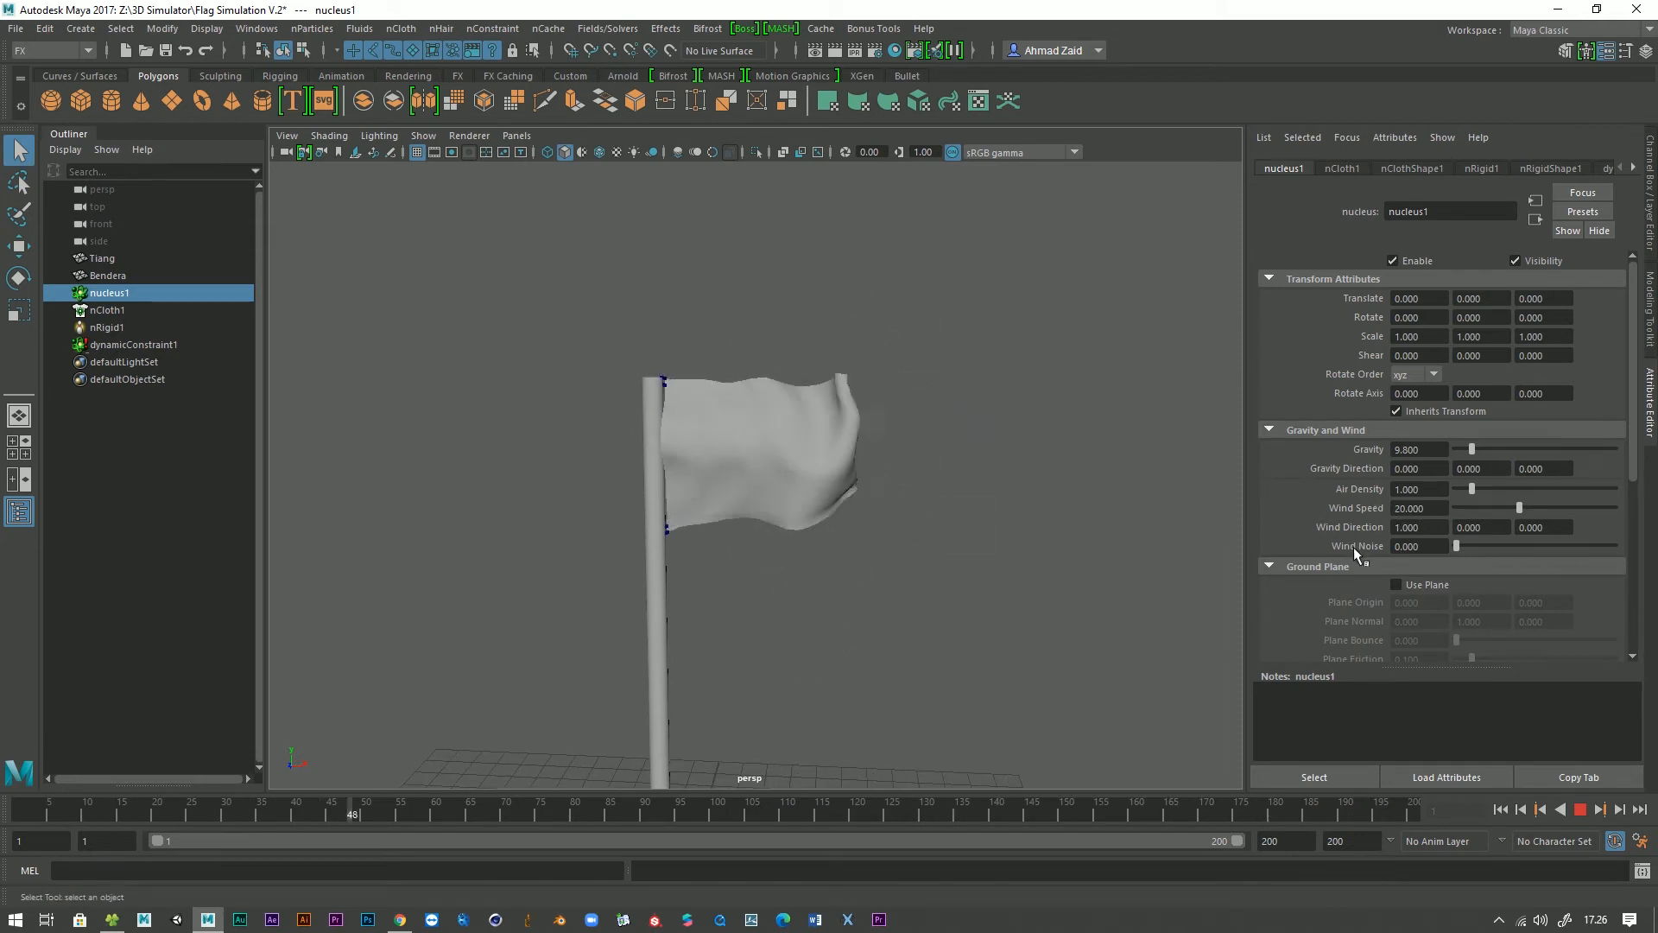
{"action": "scroll", "coordinate": [1354, 548], "scroll_direction": "down", "scroll_amount": 3}
{"action": "scroll", "coordinate": [1354, 548], "scroll_direction": "down", "scroll_amount": 3}
{"action": "scroll", "coordinate": [1354, 548], "scroll_direction": "down", "scroll_amount": 3}
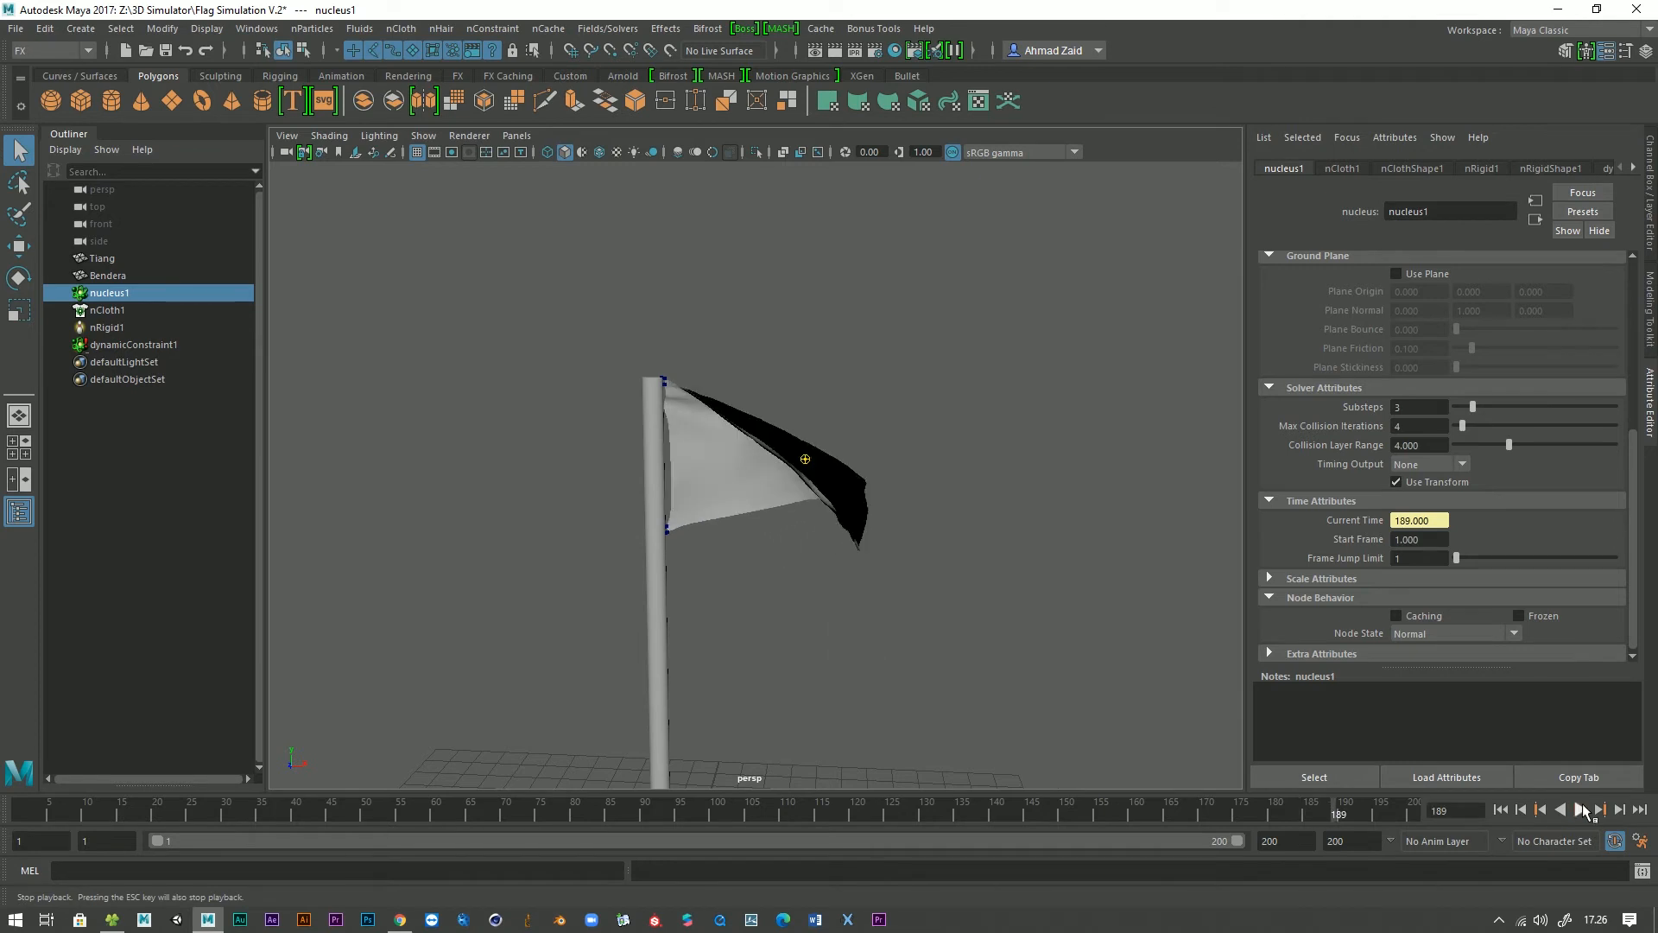
{"action": "left_click", "coordinate": [1583, 810]}
{"action": "left_click", "coordinate": [1503, 813]}
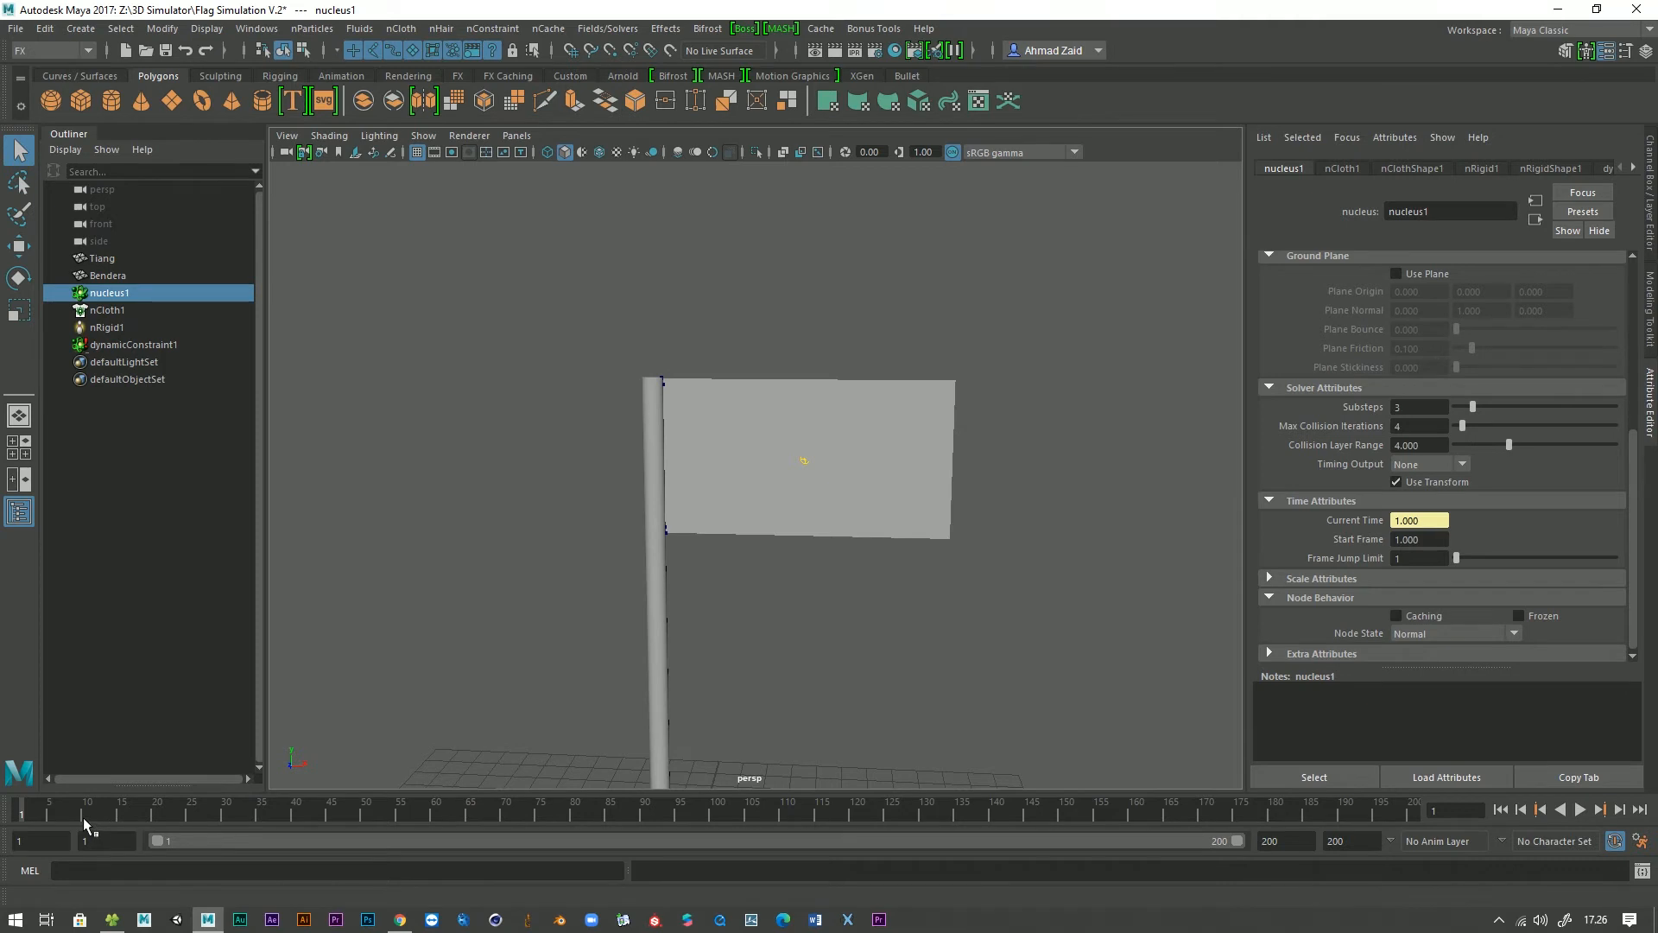
{"action": "left_click", "coordinate": [1580, 810]}
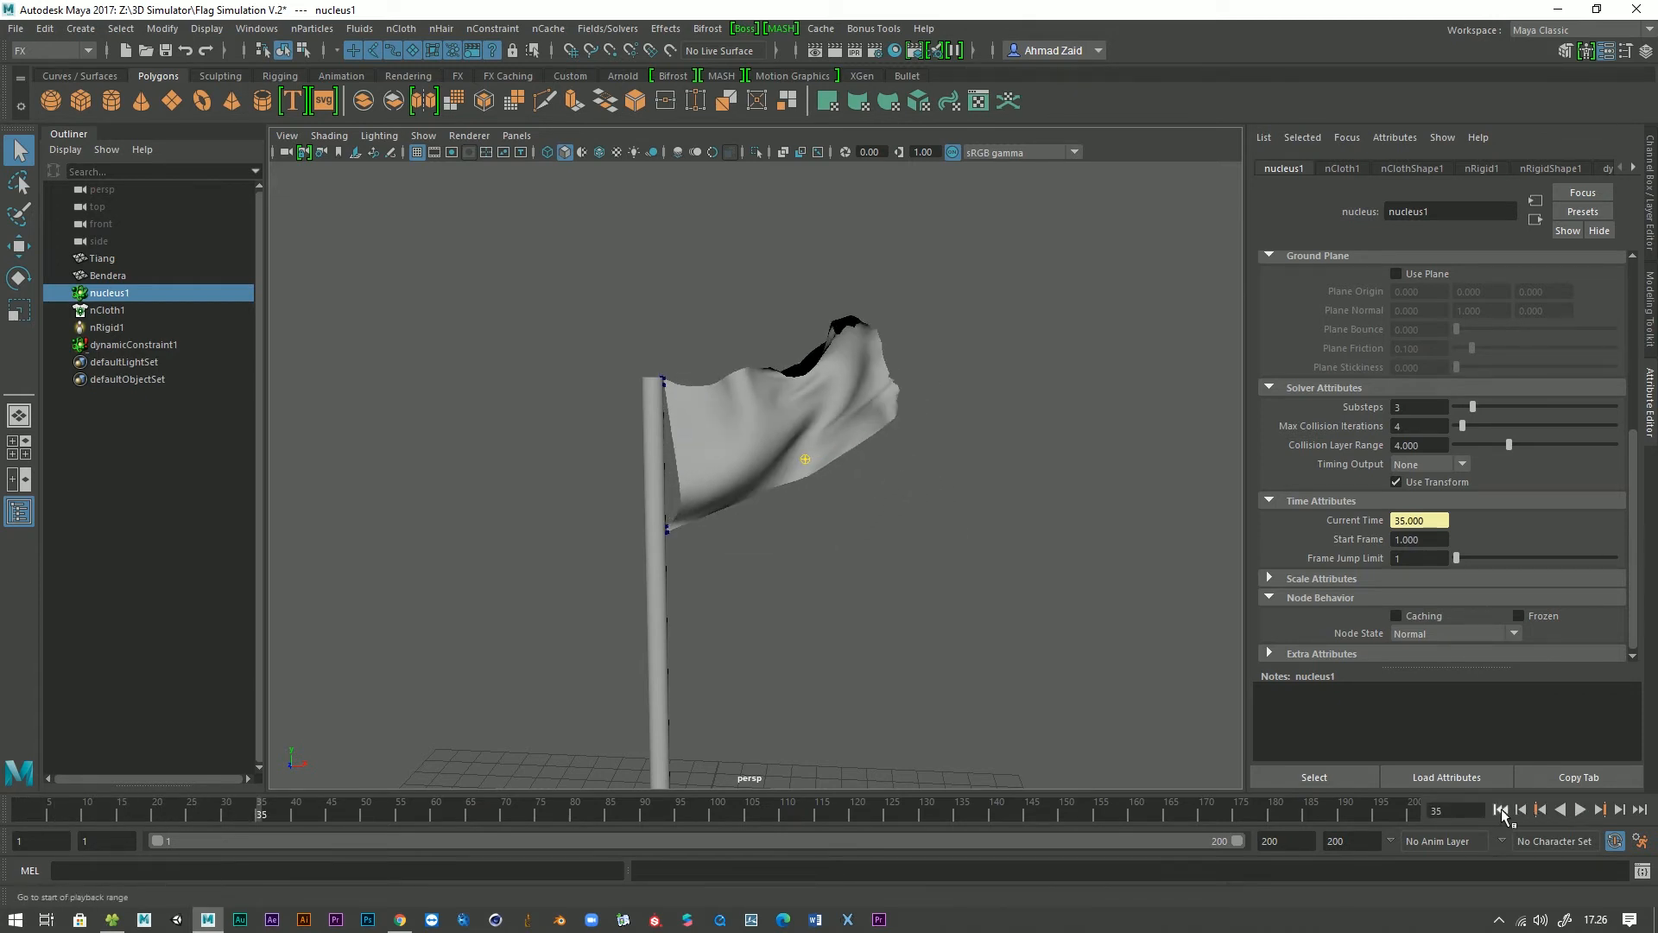
{"action": "left_click", "coordinate": [1500, 809]}
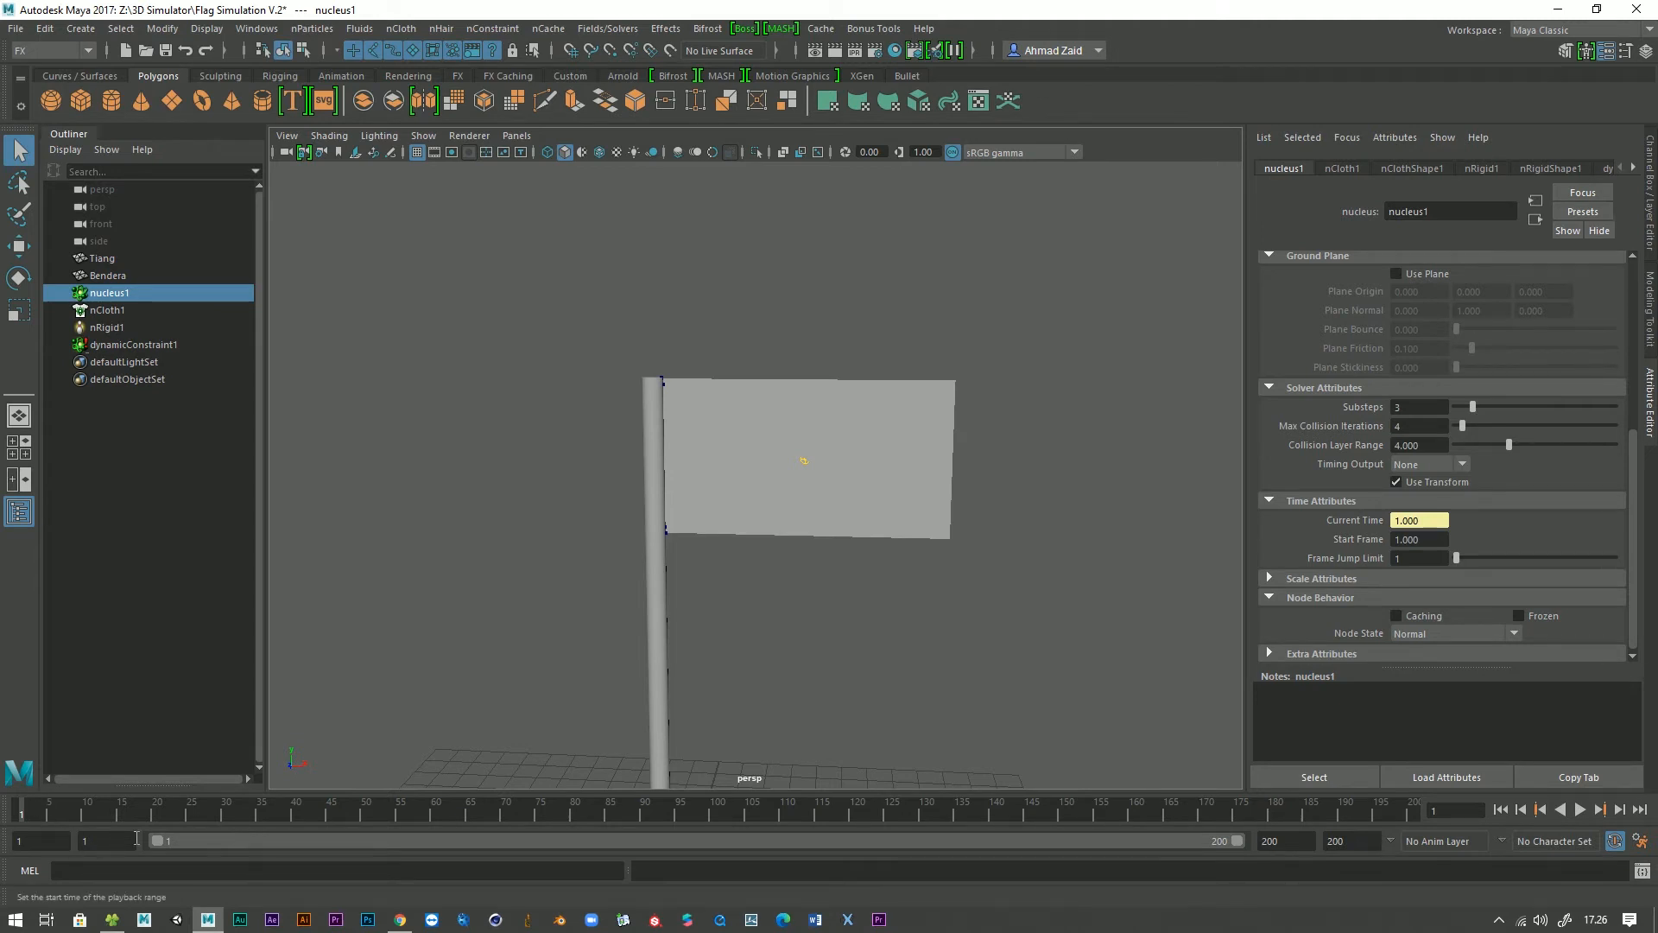
Start the playback range at frame -50, go to that frame, and set the Start Frame of nucleus1 to -50.
{"action": "left_click", "coordinate": [86, 841]}
{"action": "type", "text": "-50"}
{"action": "key", "text": "Return"}
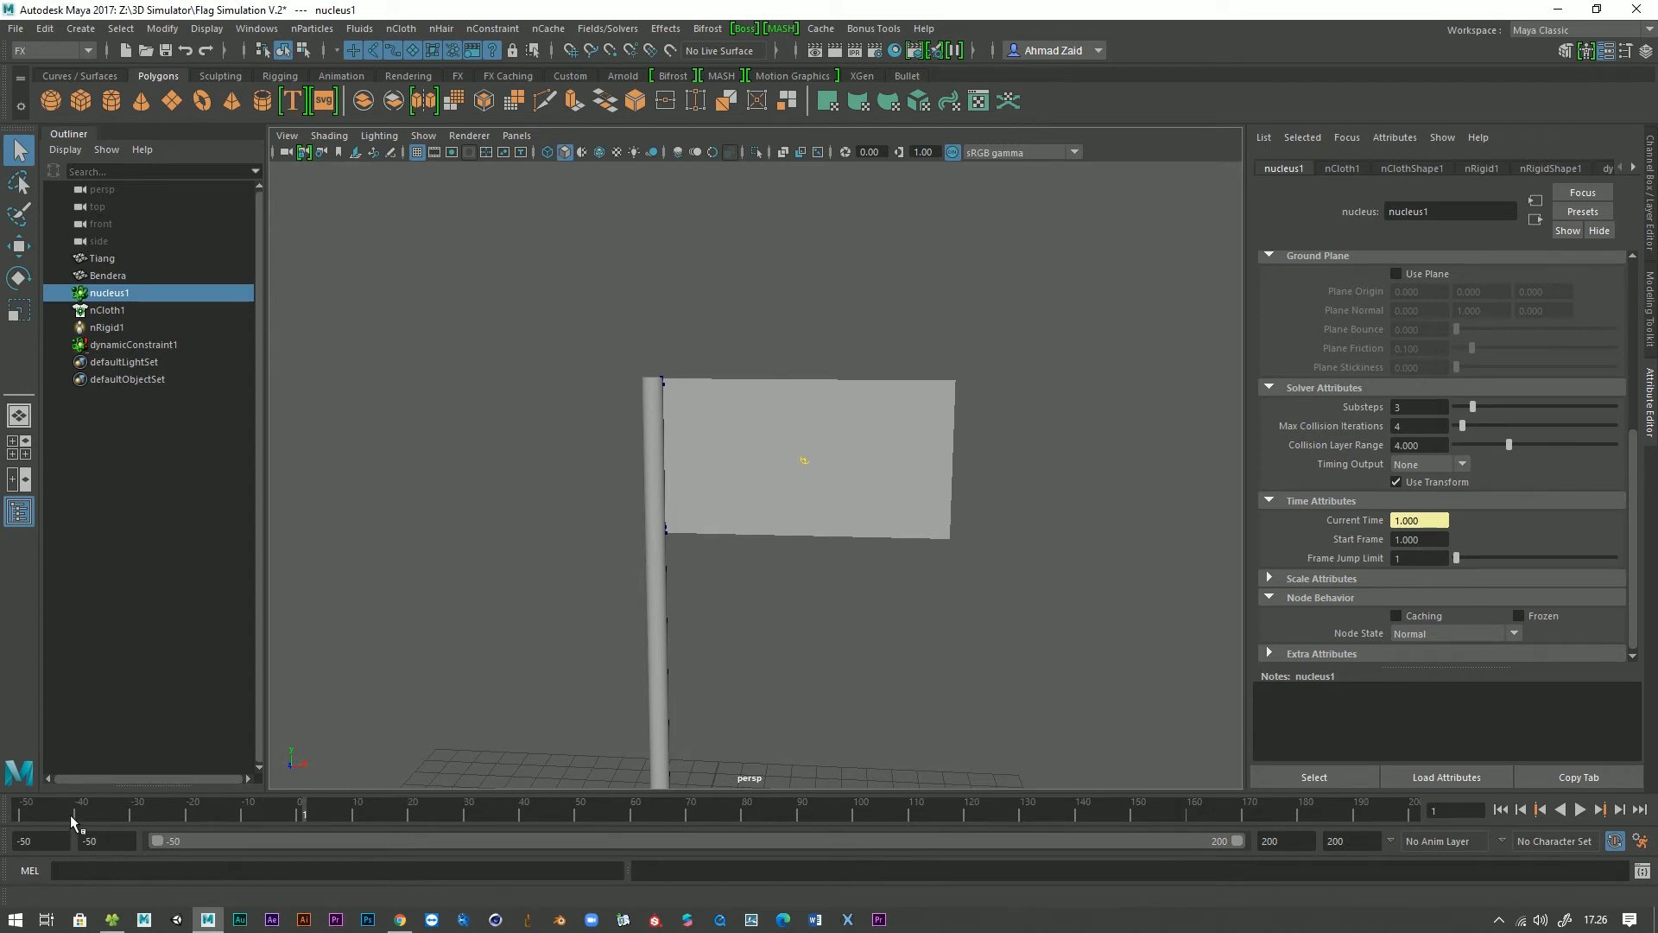
{"action": "left_click", "coordinate": [22, 810]}
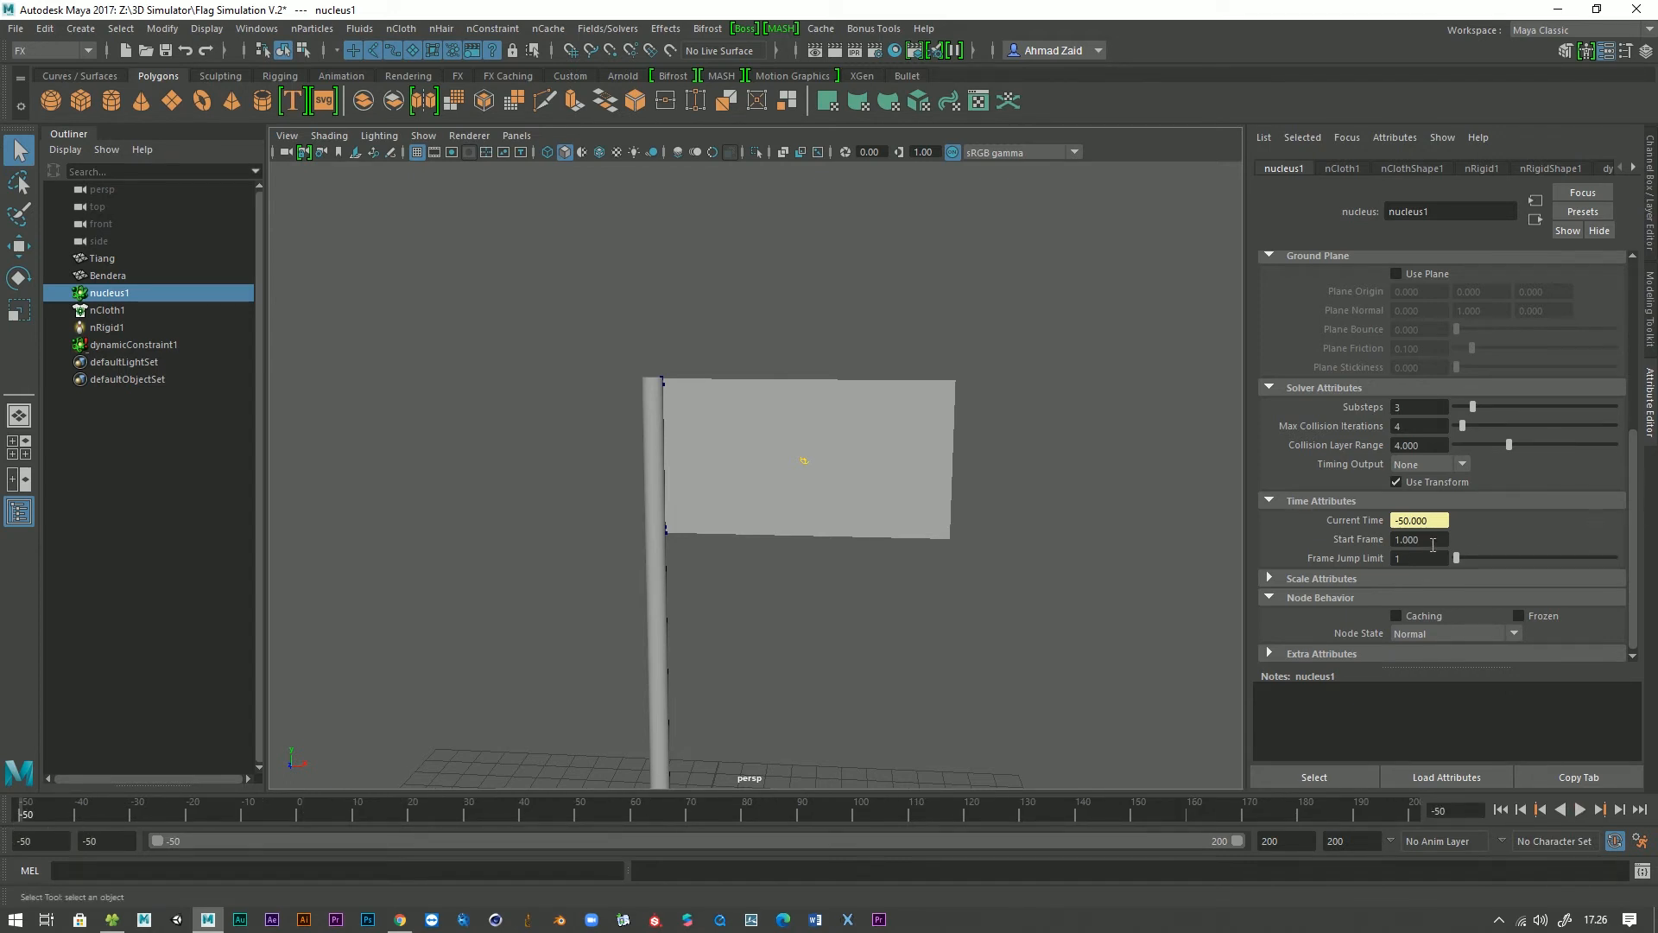
{"action": "left_click_drag", "start_coordinate": [1432, 545], "coordinate": [1350, 543]}
Play the flag simulation from frame -50 while reviewing the nucleus1 settings, then stop and return to frame -50.
{"action": "left_click", "coordinate": [1584, 811]}
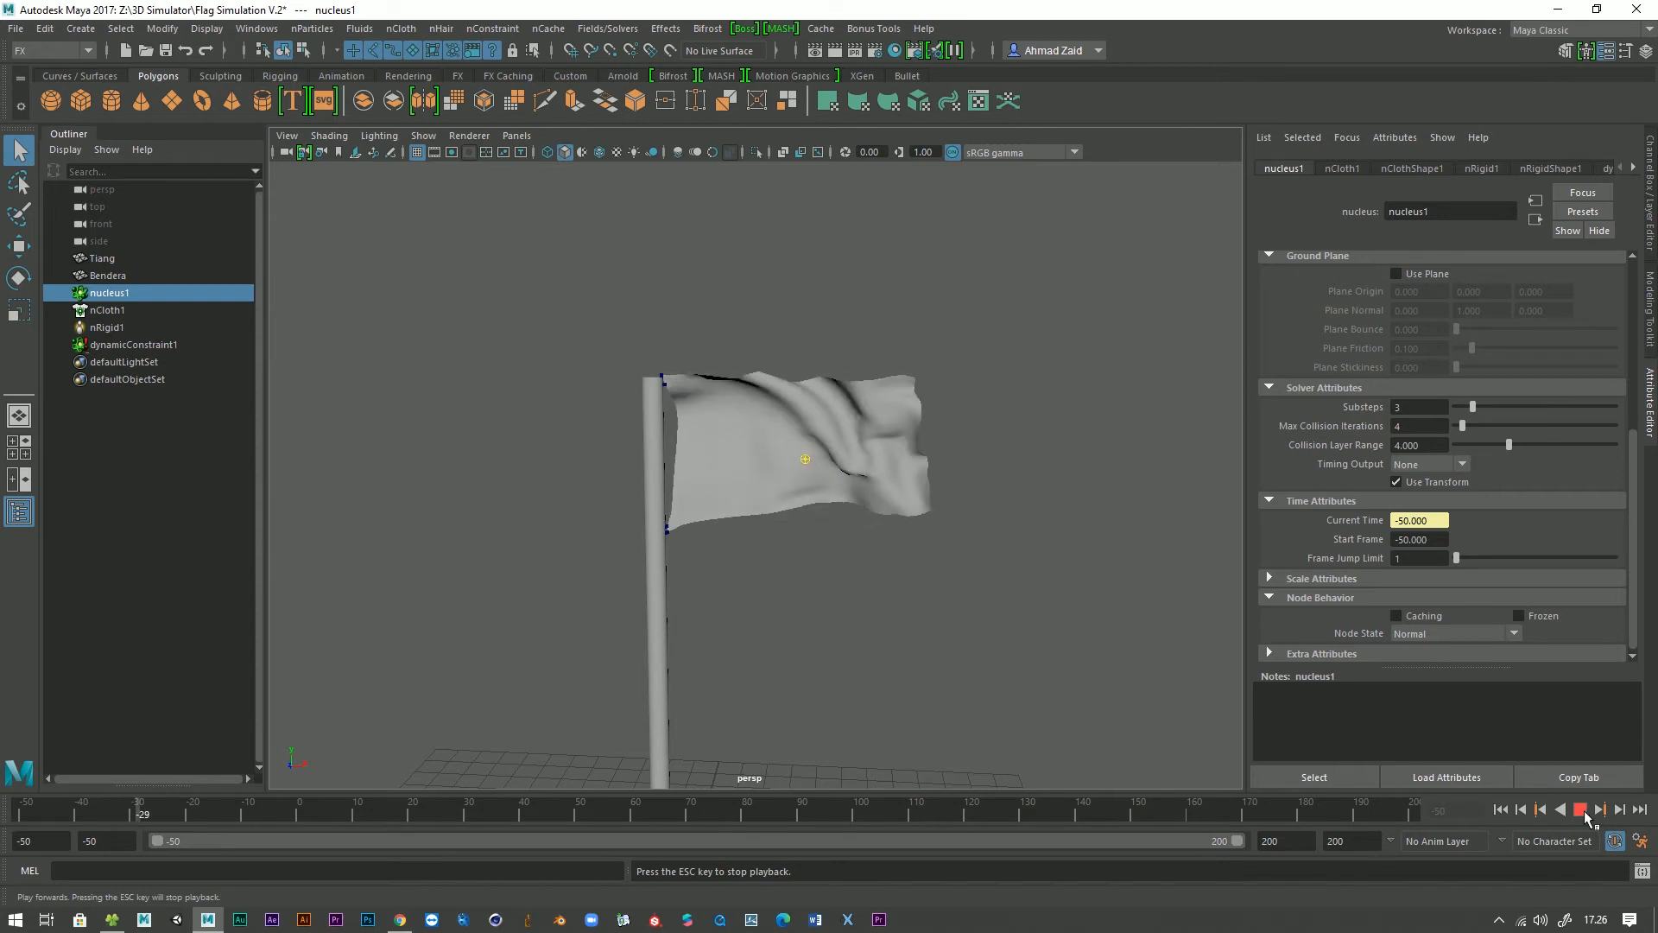
{"action": "left_click", "coordinate": [1582, 812]}
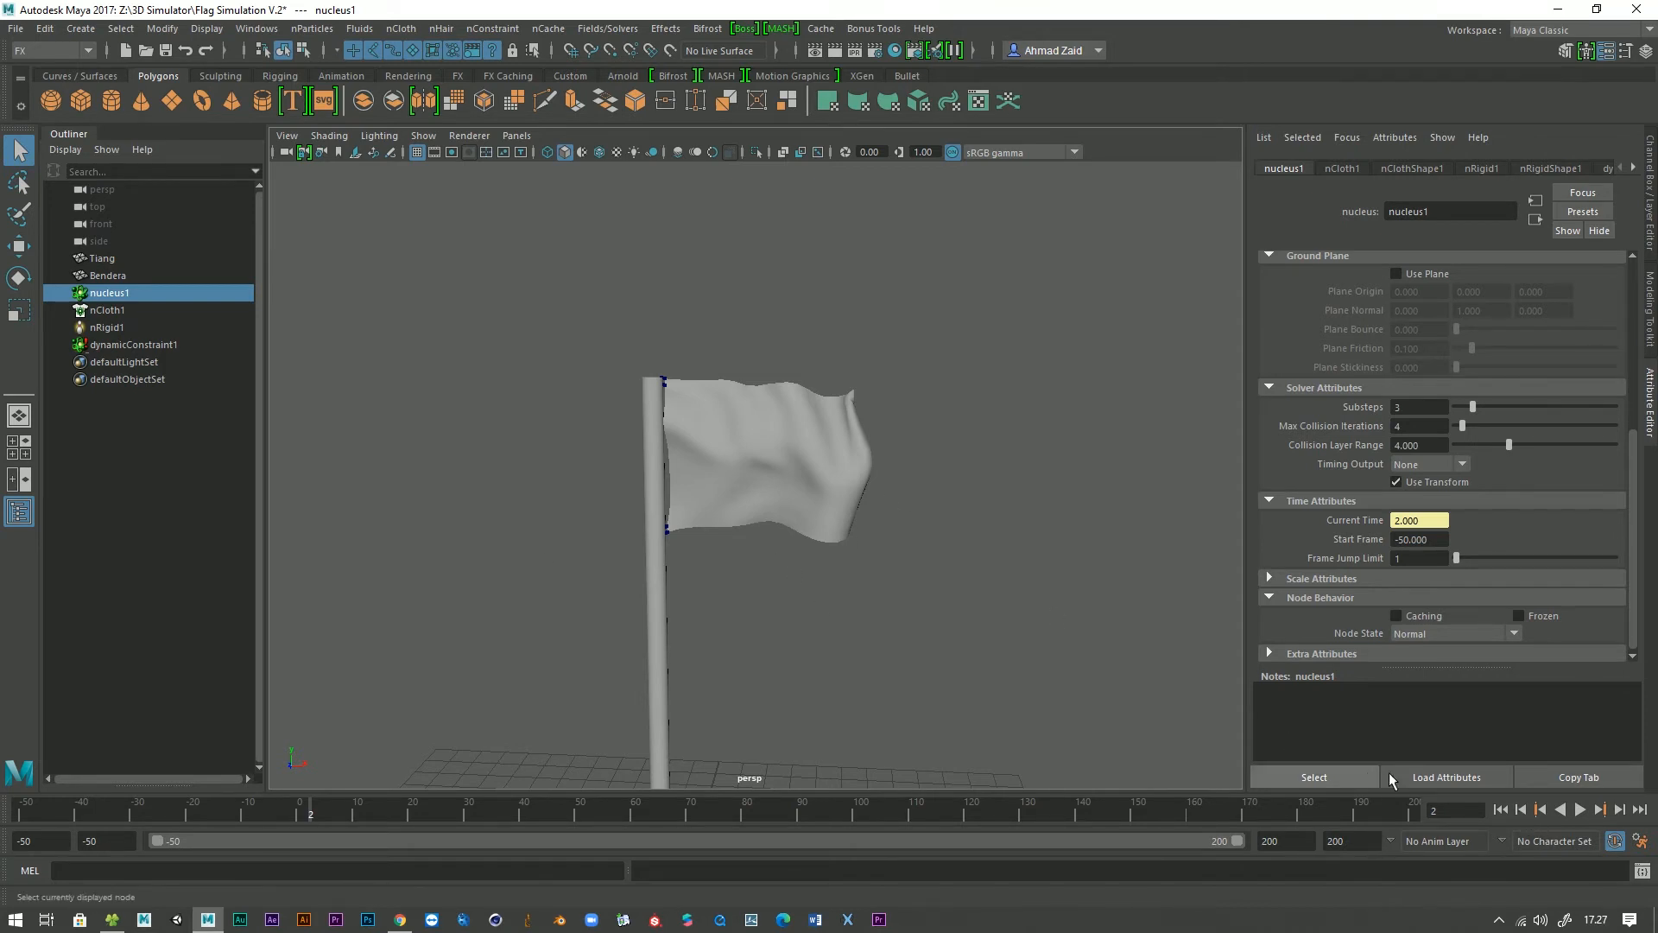
{"action": "left_click", "coordinate": [1579, 810]}
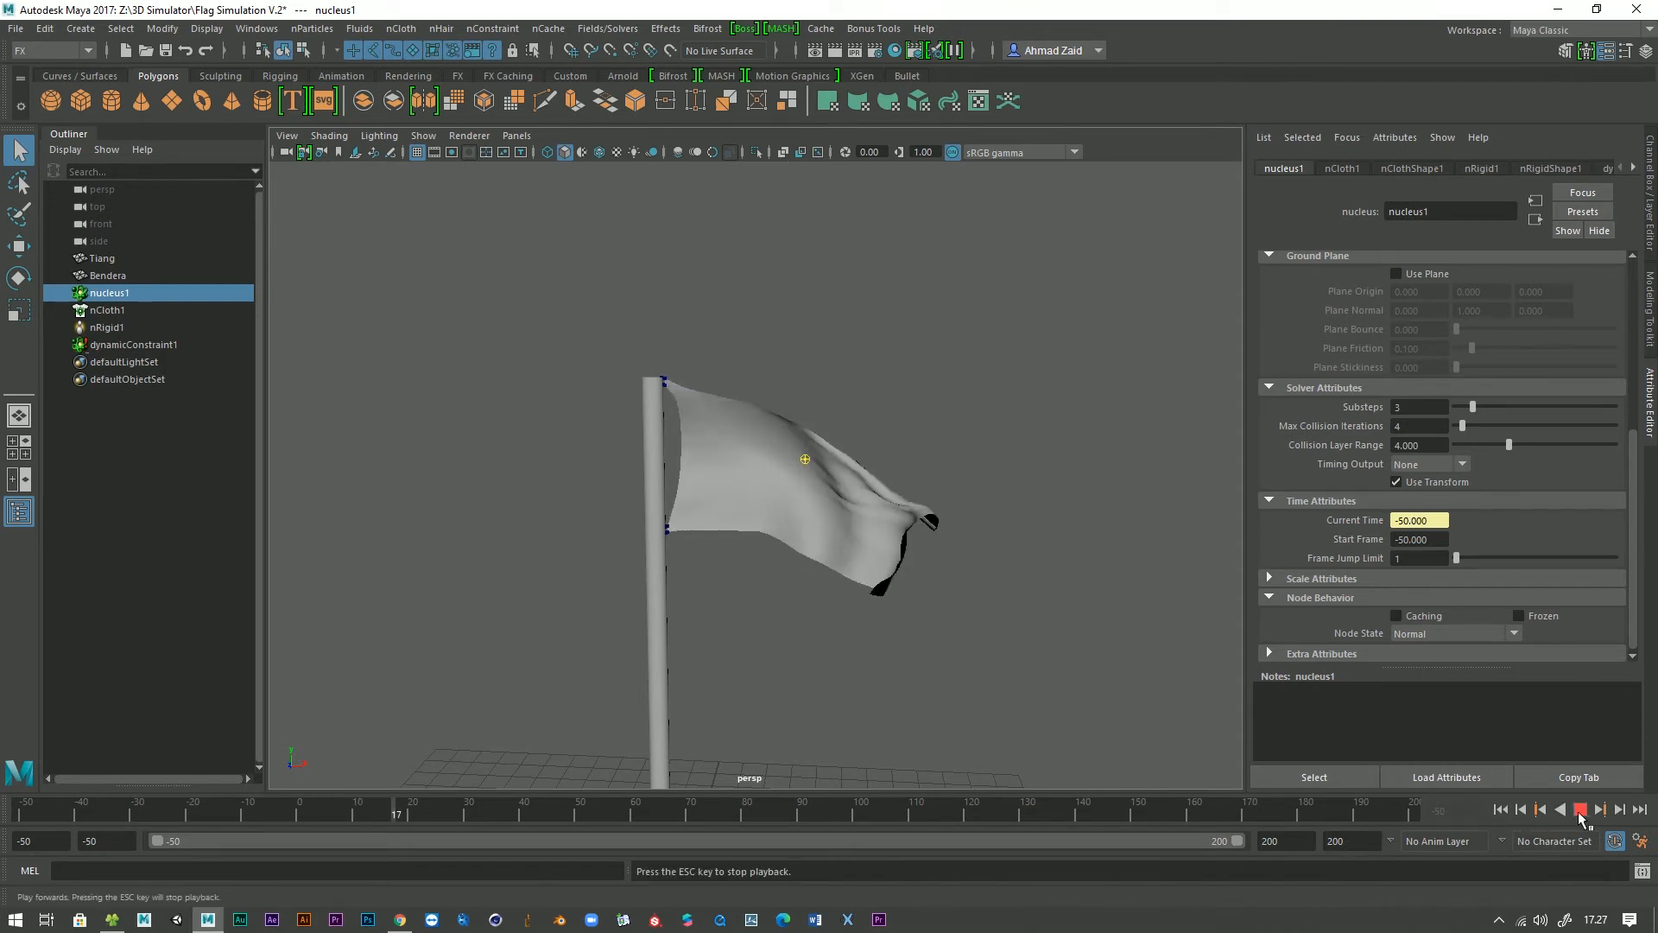
{"action": "scroll", "coordinate": [1343, 570], "scroll_direction": "up", "scroll_amount": 5}
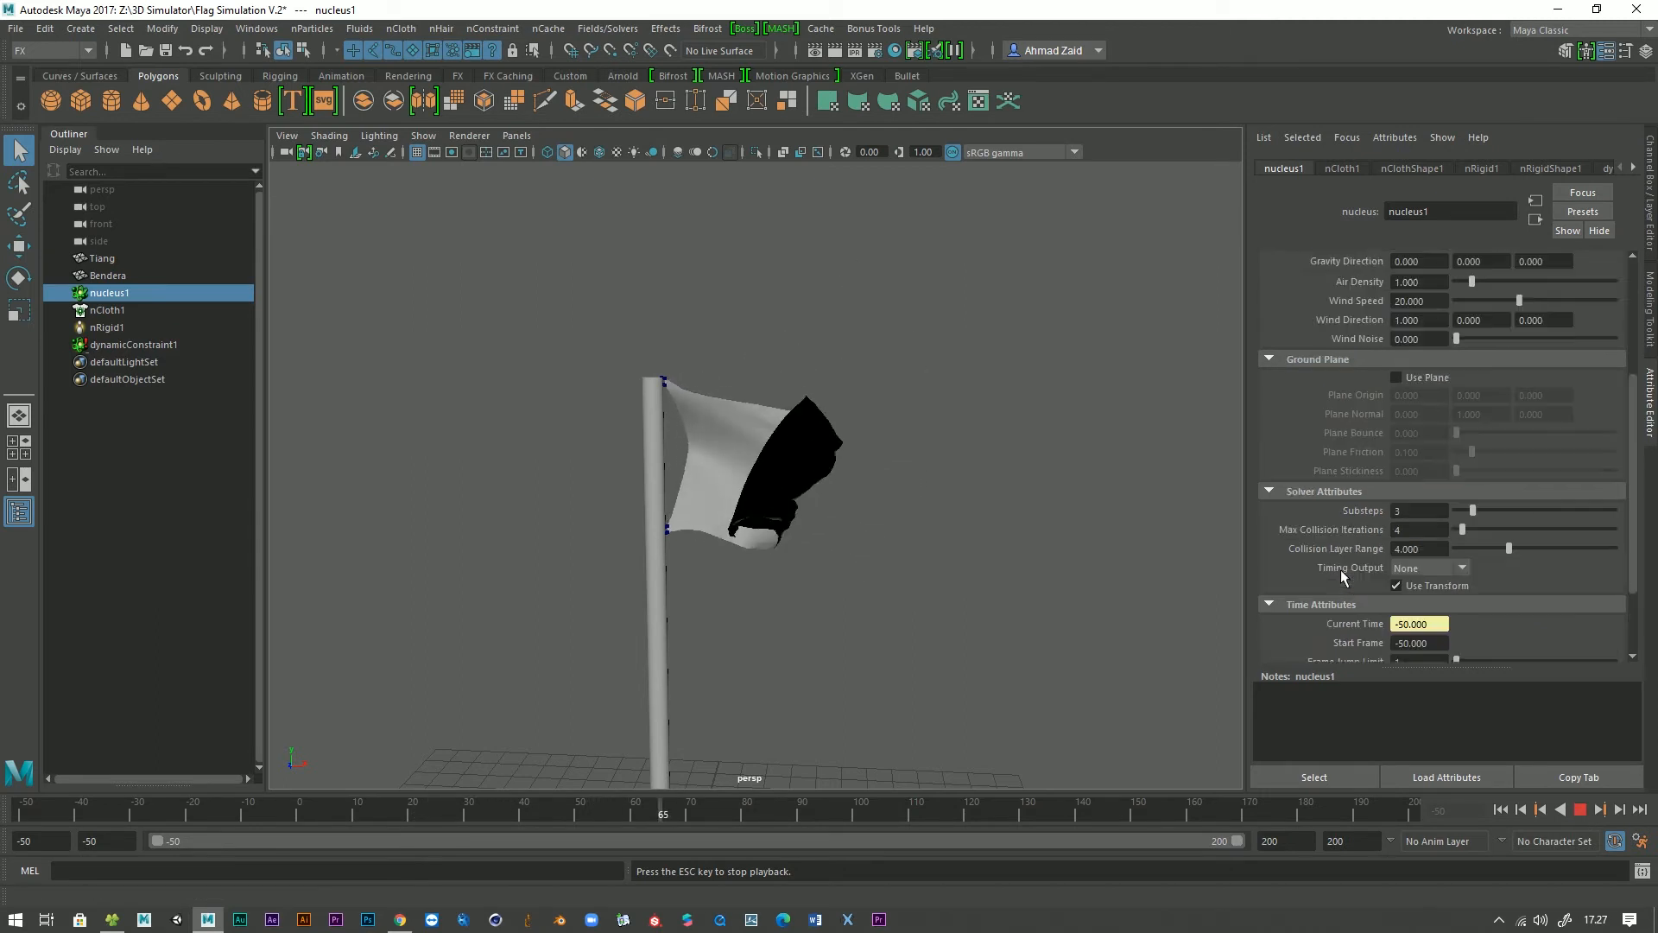
{"action": "scroll", "coordinate": [1287, 414], "scroll_direction": "down", "scroll_amount": 3}
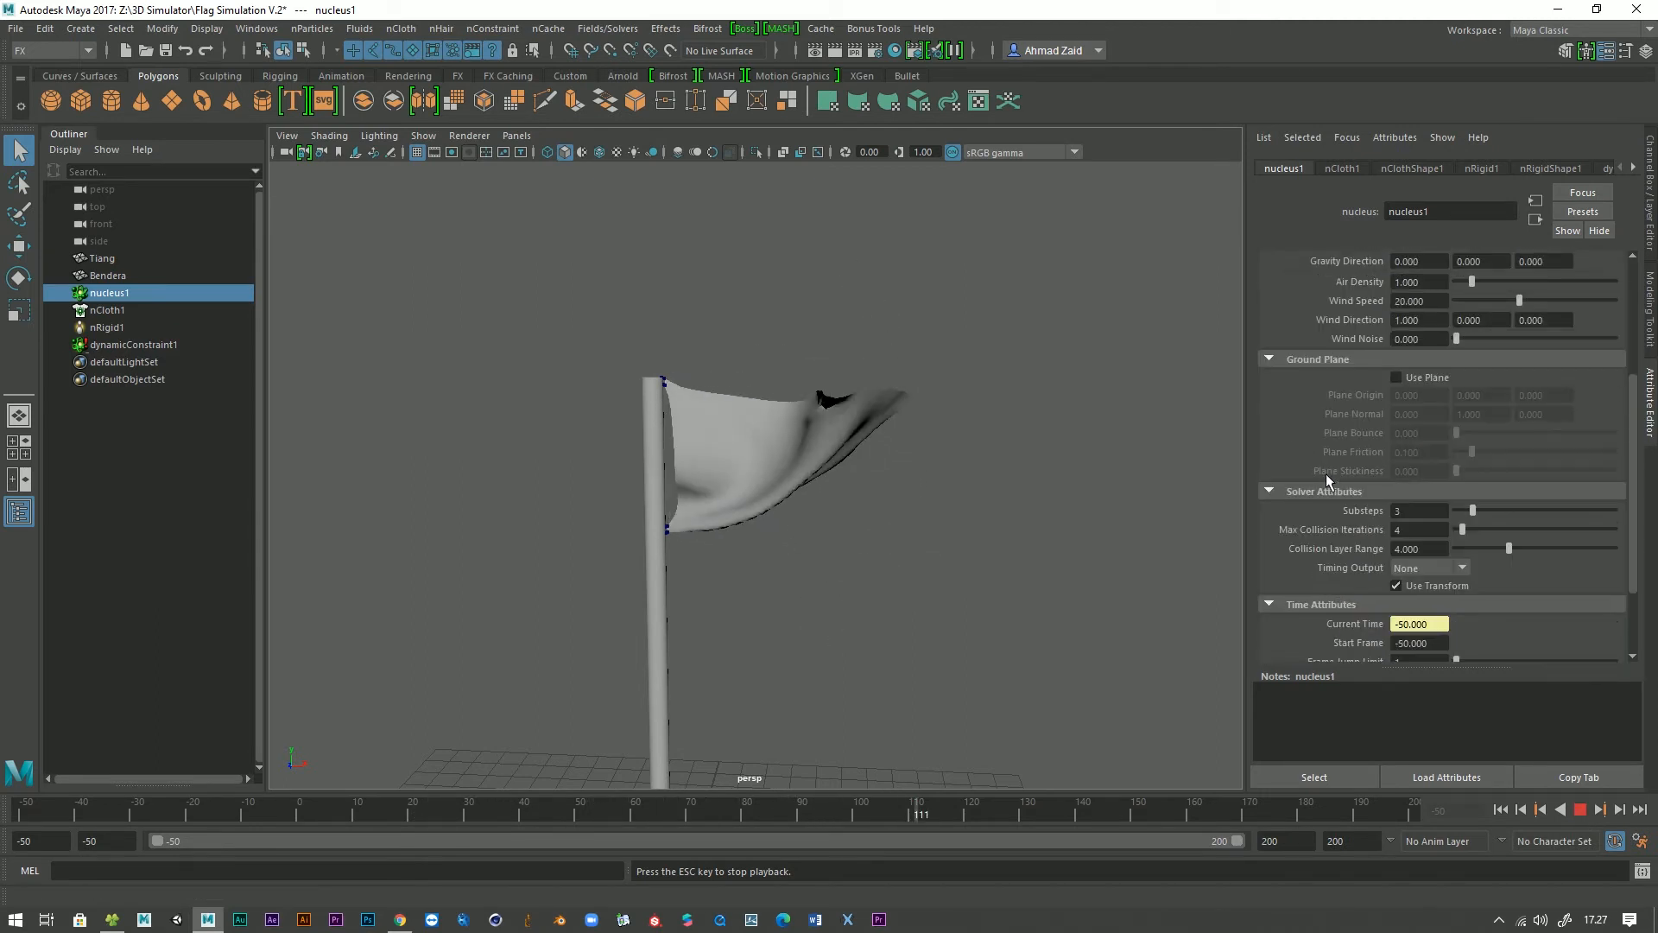
{"action": "scroll", "coordinate": [1324, 474], "scroll_direction": "down", "scroll_amount": 3}
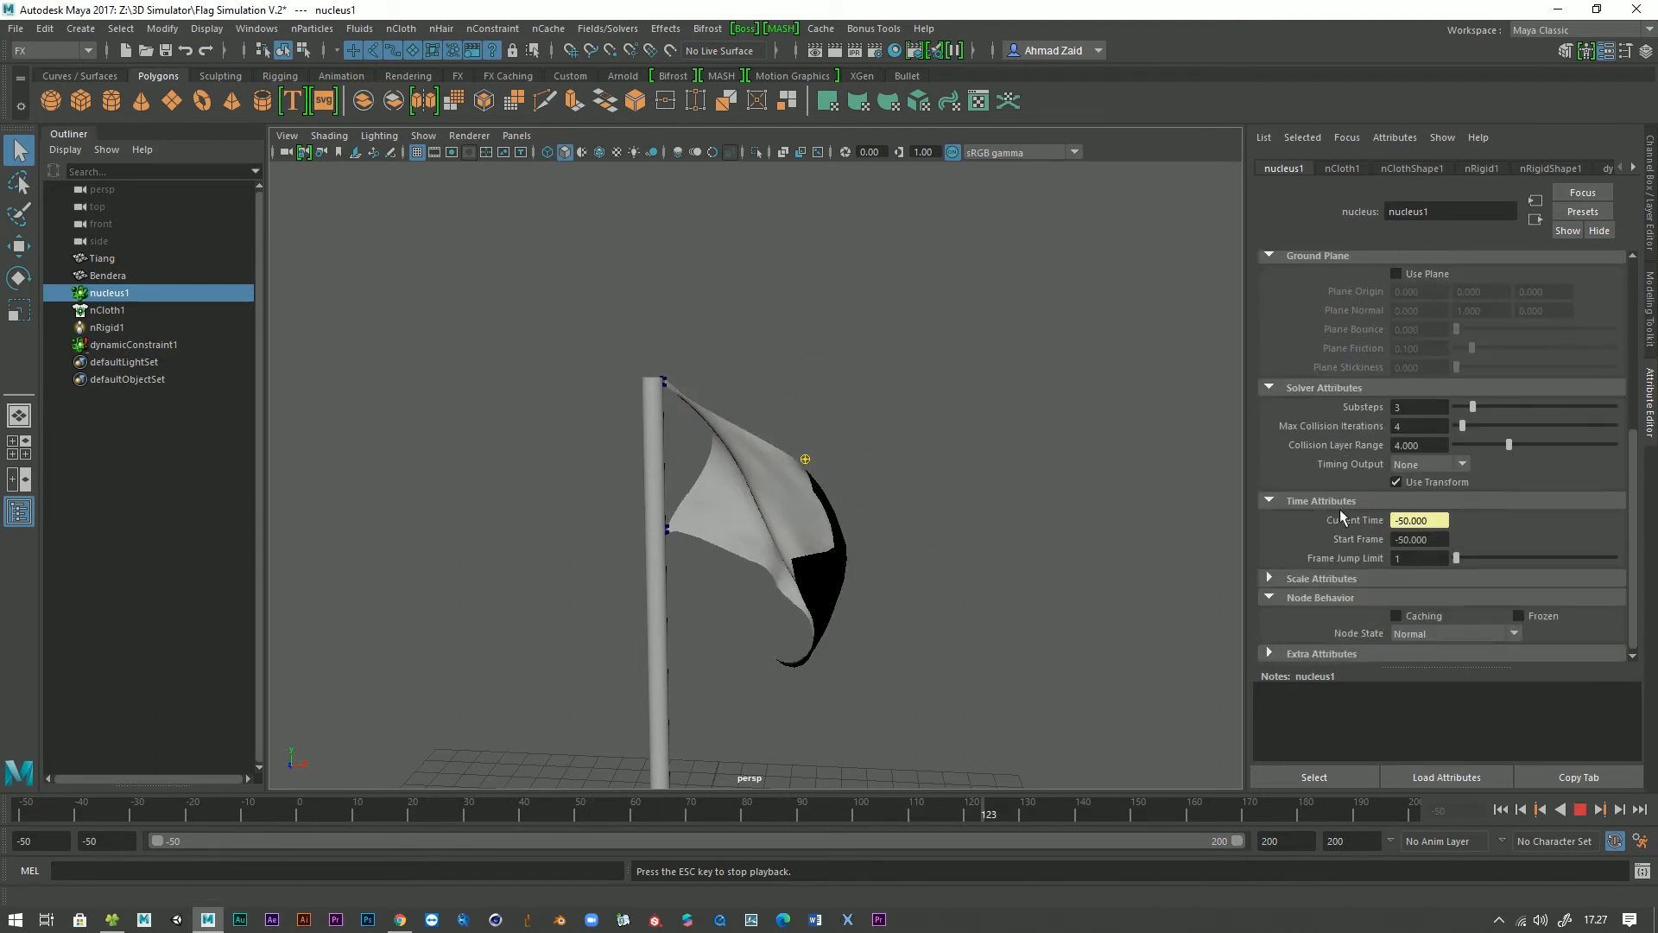
{"action": "left_click", "coordinate": [1581, 812]}
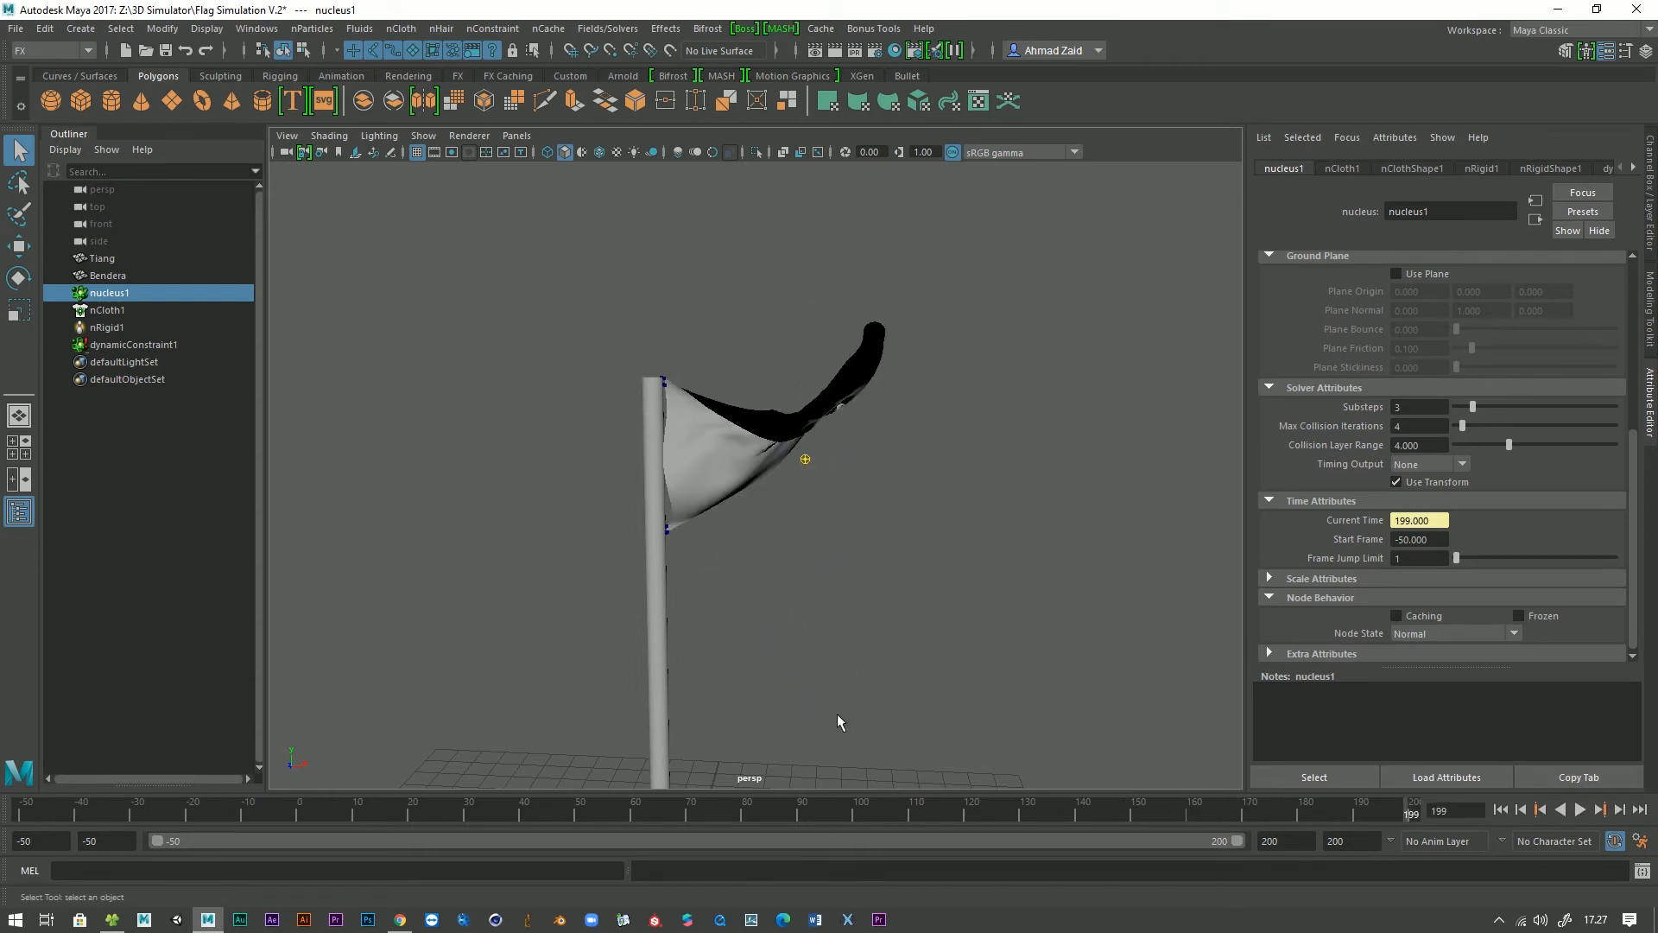
{"action": "left_click", "coordinate": [1500, 809]}
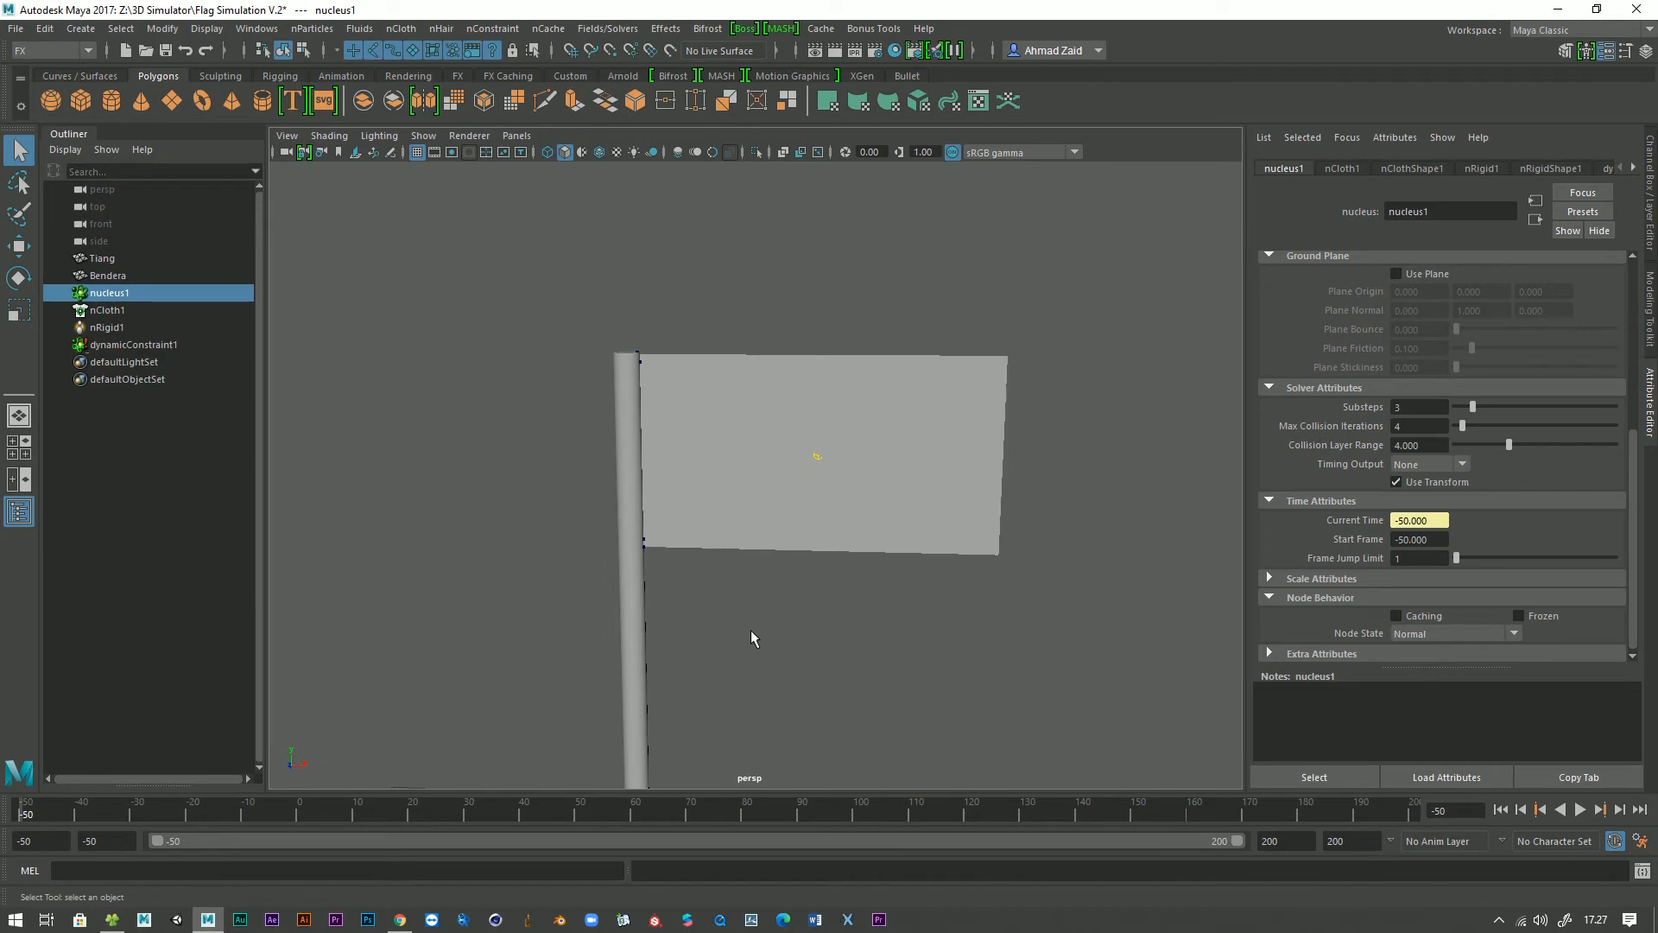
Duplicate the flag mesh Bendera and rename the copy Bendera_Fix.
{"action": "mouse_move", "coordinate": [691, 474]}
{"action": "left_mouse_down", "text": "alt"}
{"action": "mouse_move", "coordinate": [518, 462]}
{"action": "mouse_move", "coordinate": [684, 448]}
{"action": "left_mouse_up", "text": "alt"}
{"action": "right_click_drag", "start_coordinate": [684, 448], "coordinate": [698, 541], "text": "alt"}
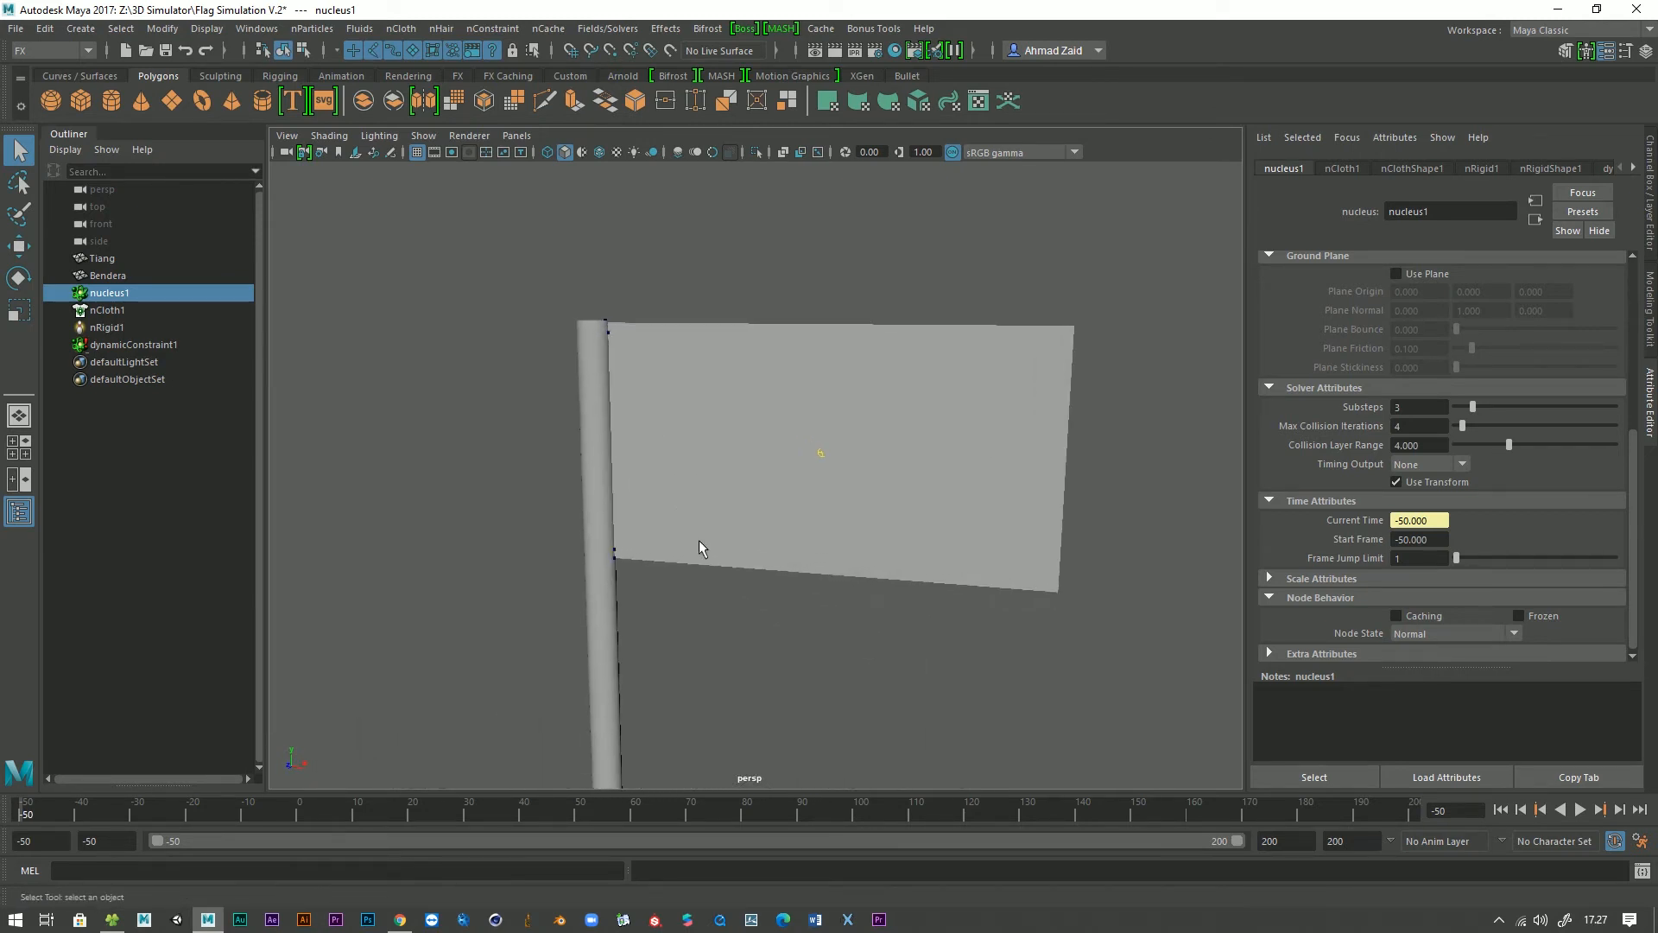
{"action": "left_click", "coordinate": [108, 275]}
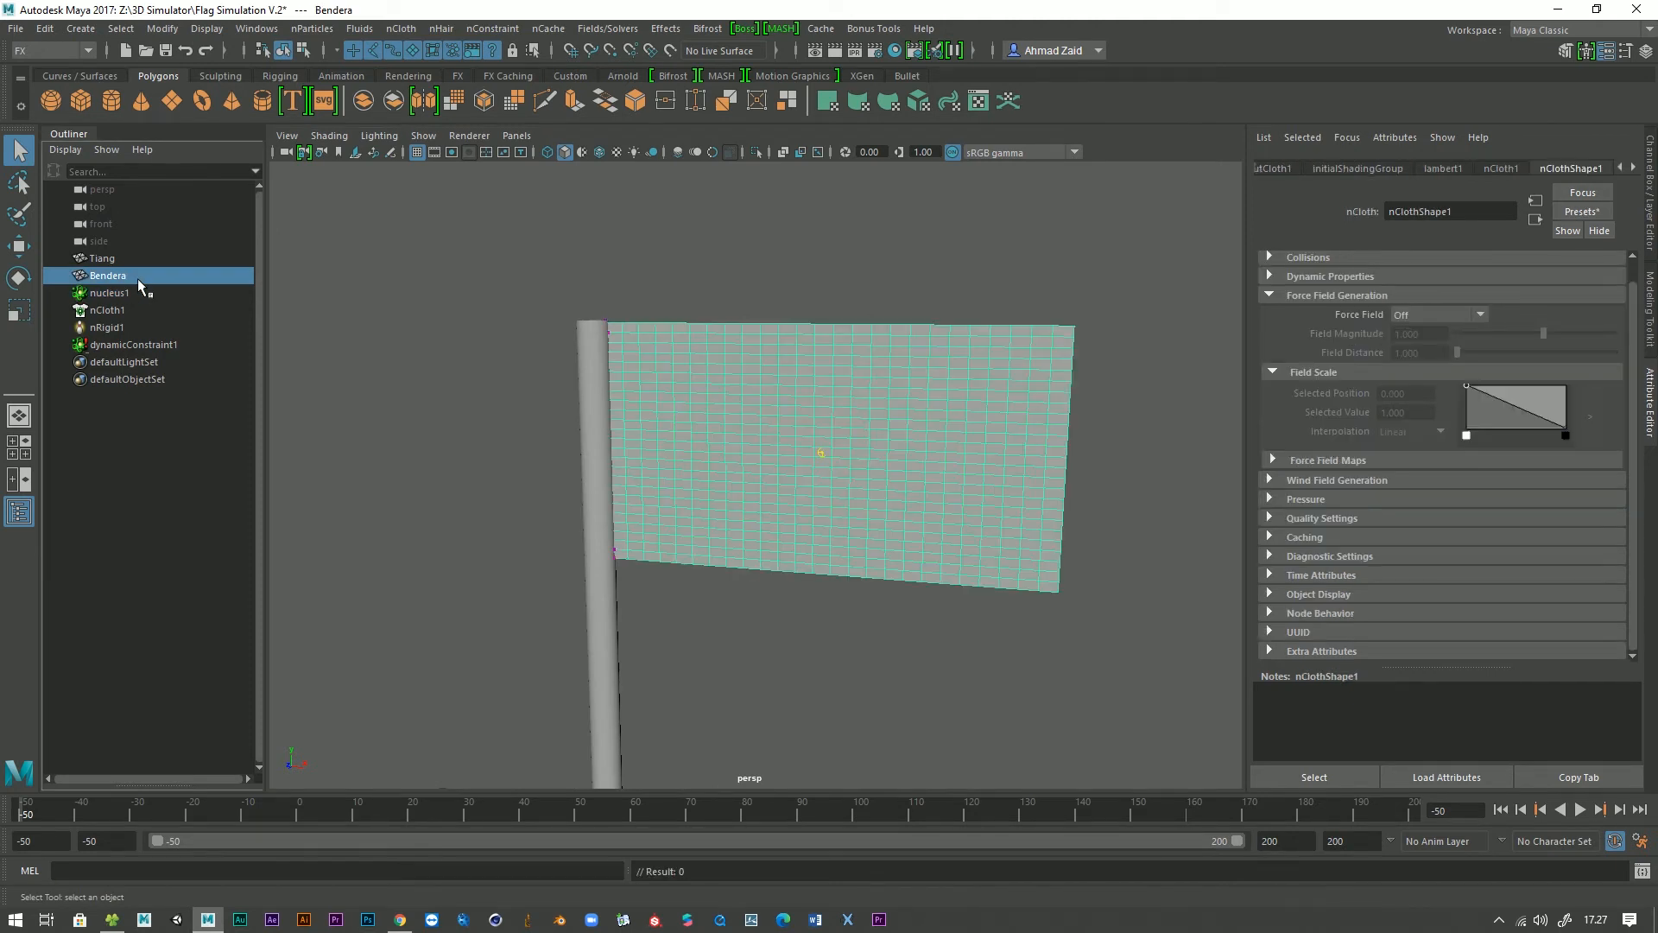
{"action": "key", "text": "ctrl+d"}
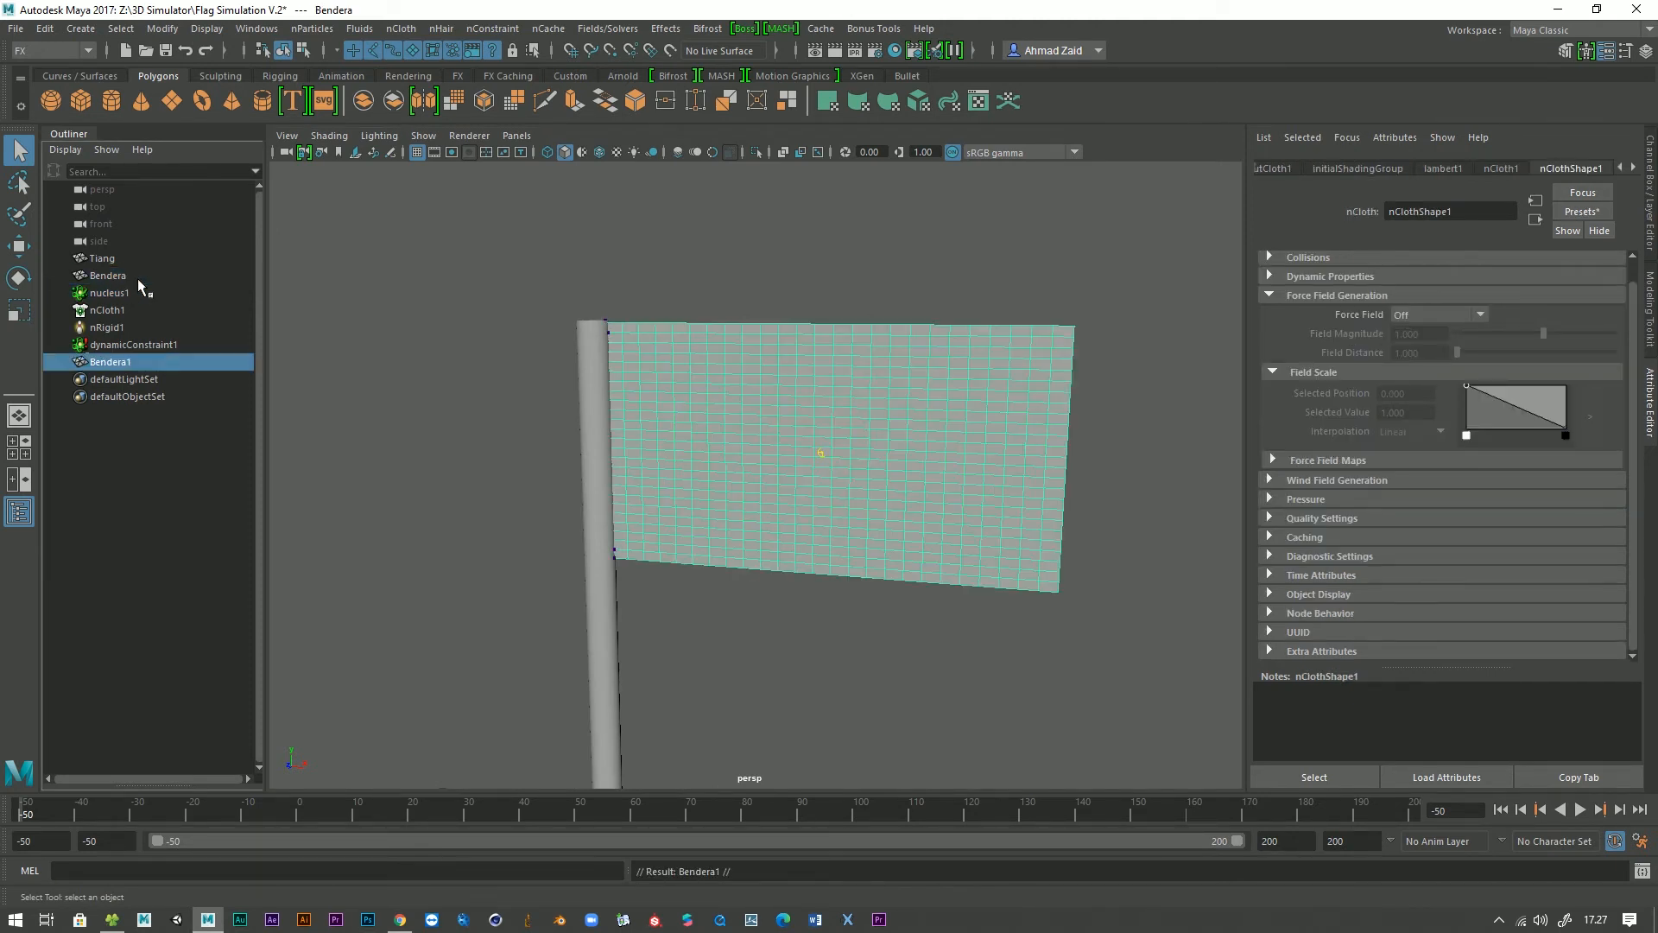
{"action": "double_click", "coordinate": [130, 361]}
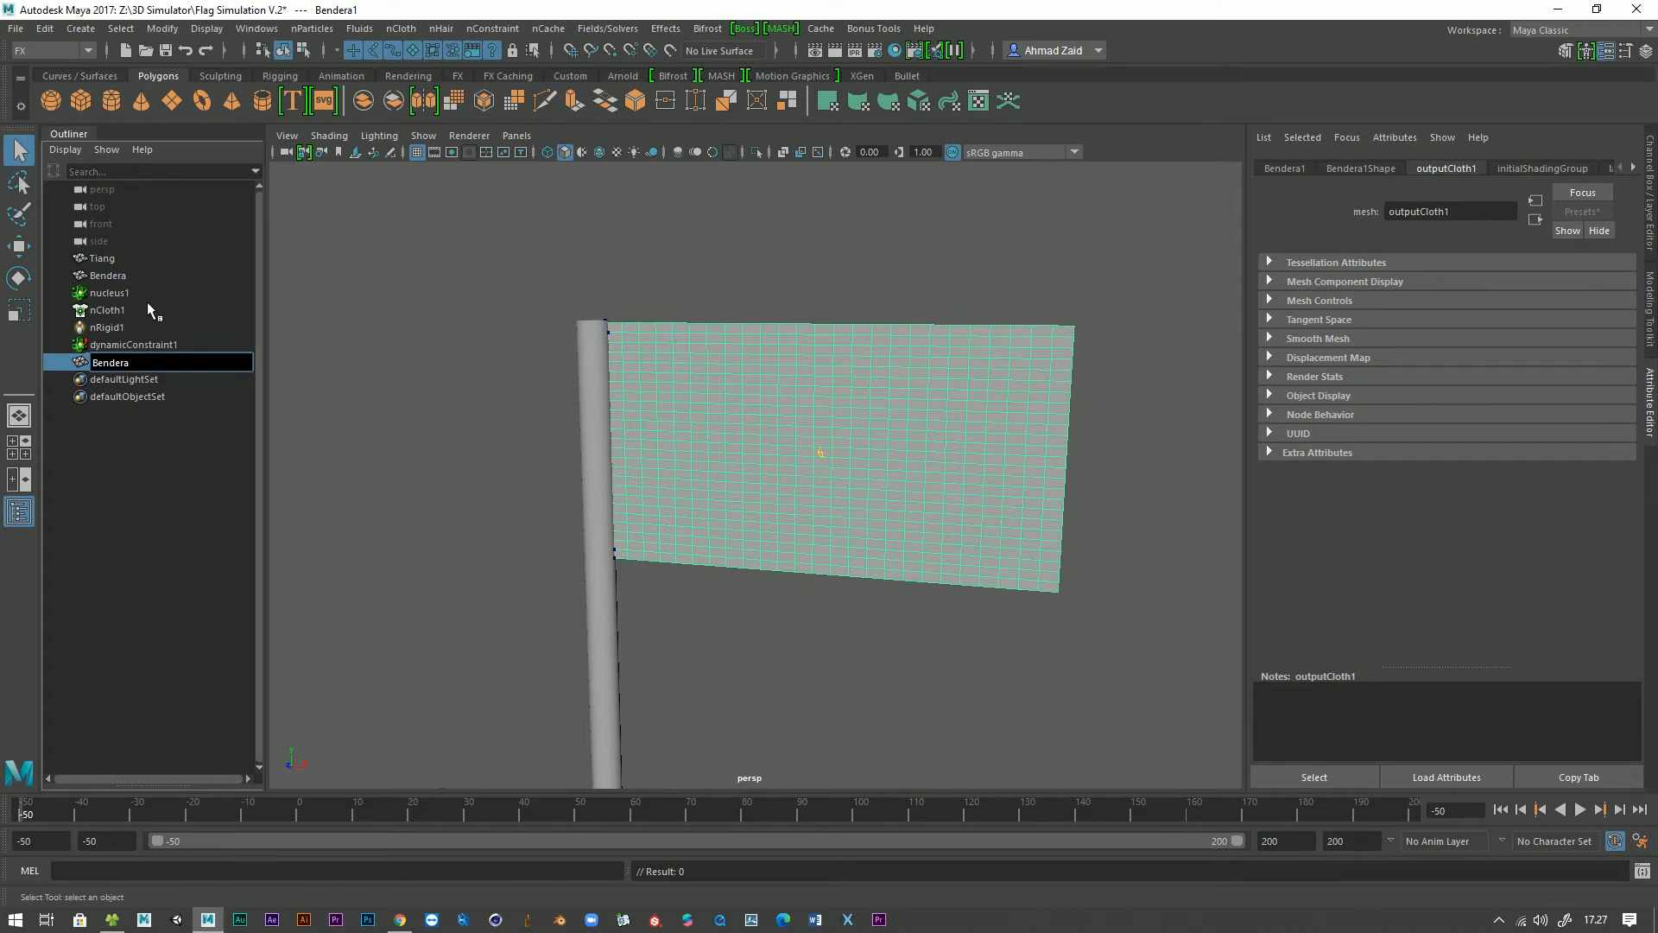
{"action": "type", "text": "_Fix"}
{"action": "key", "text": "Return"}
{"action": "left_click_drag", "start_coordinate": [658, 624], "coordinate": [779, 591], "text": "alt"}
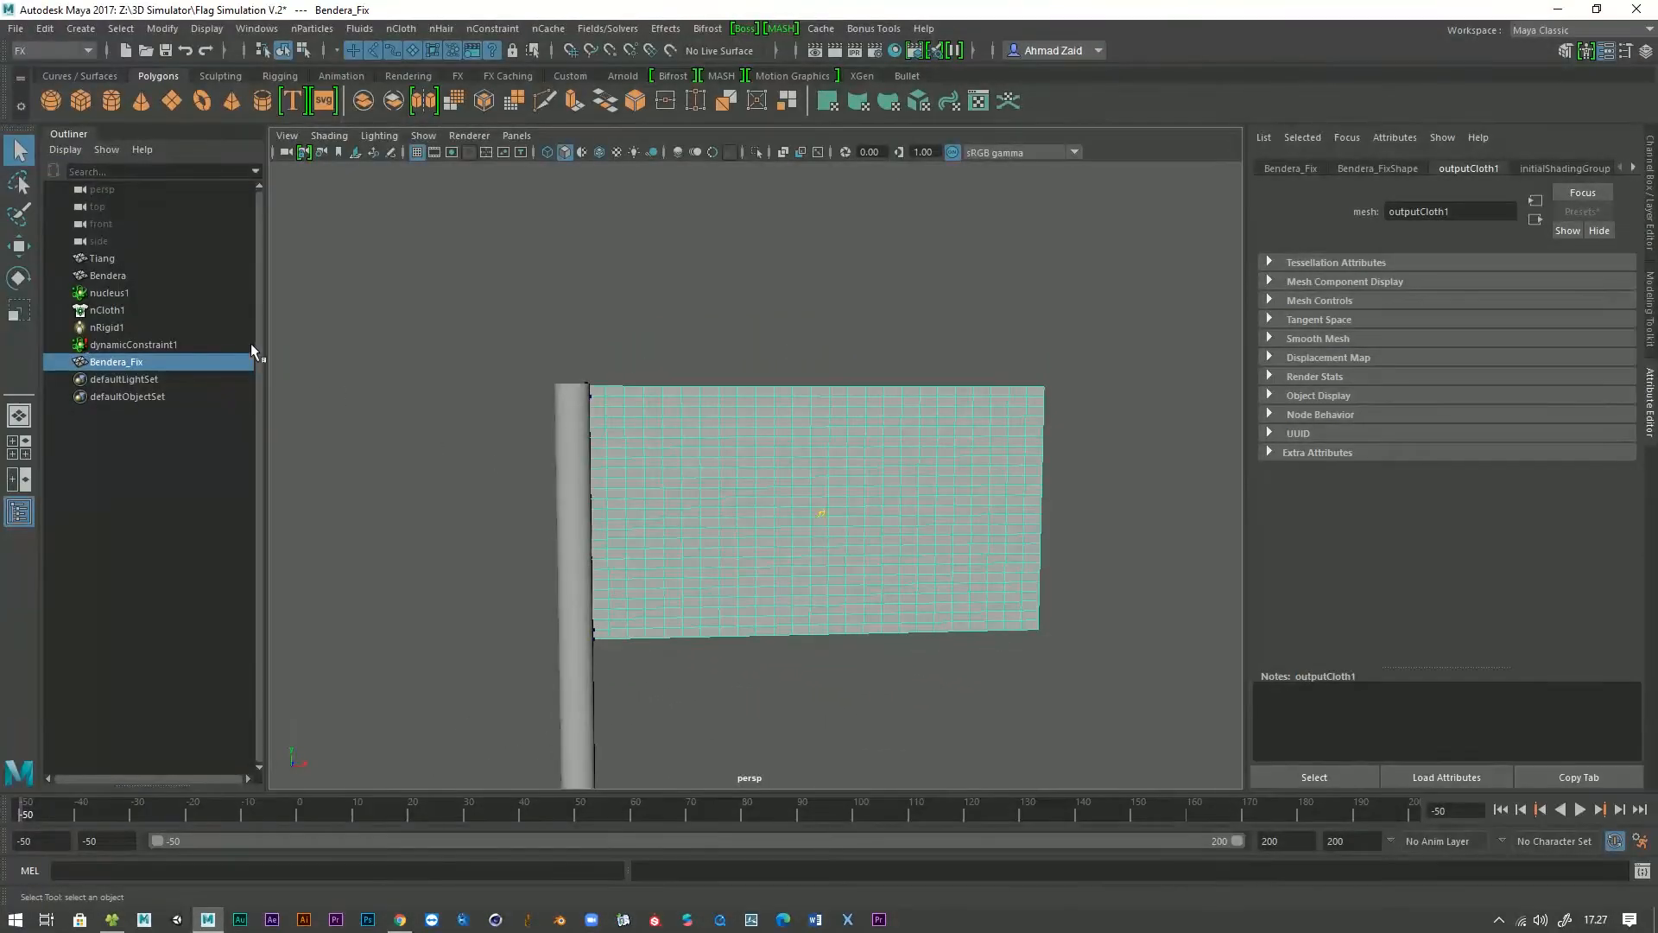
Switch to the Modeling menu set with Bendera_Fix and Bendera both selected.
{"action": "left_click", "coordinate": [143, 361]}
{"action": "left_click", "coordinate": [51, 50]}
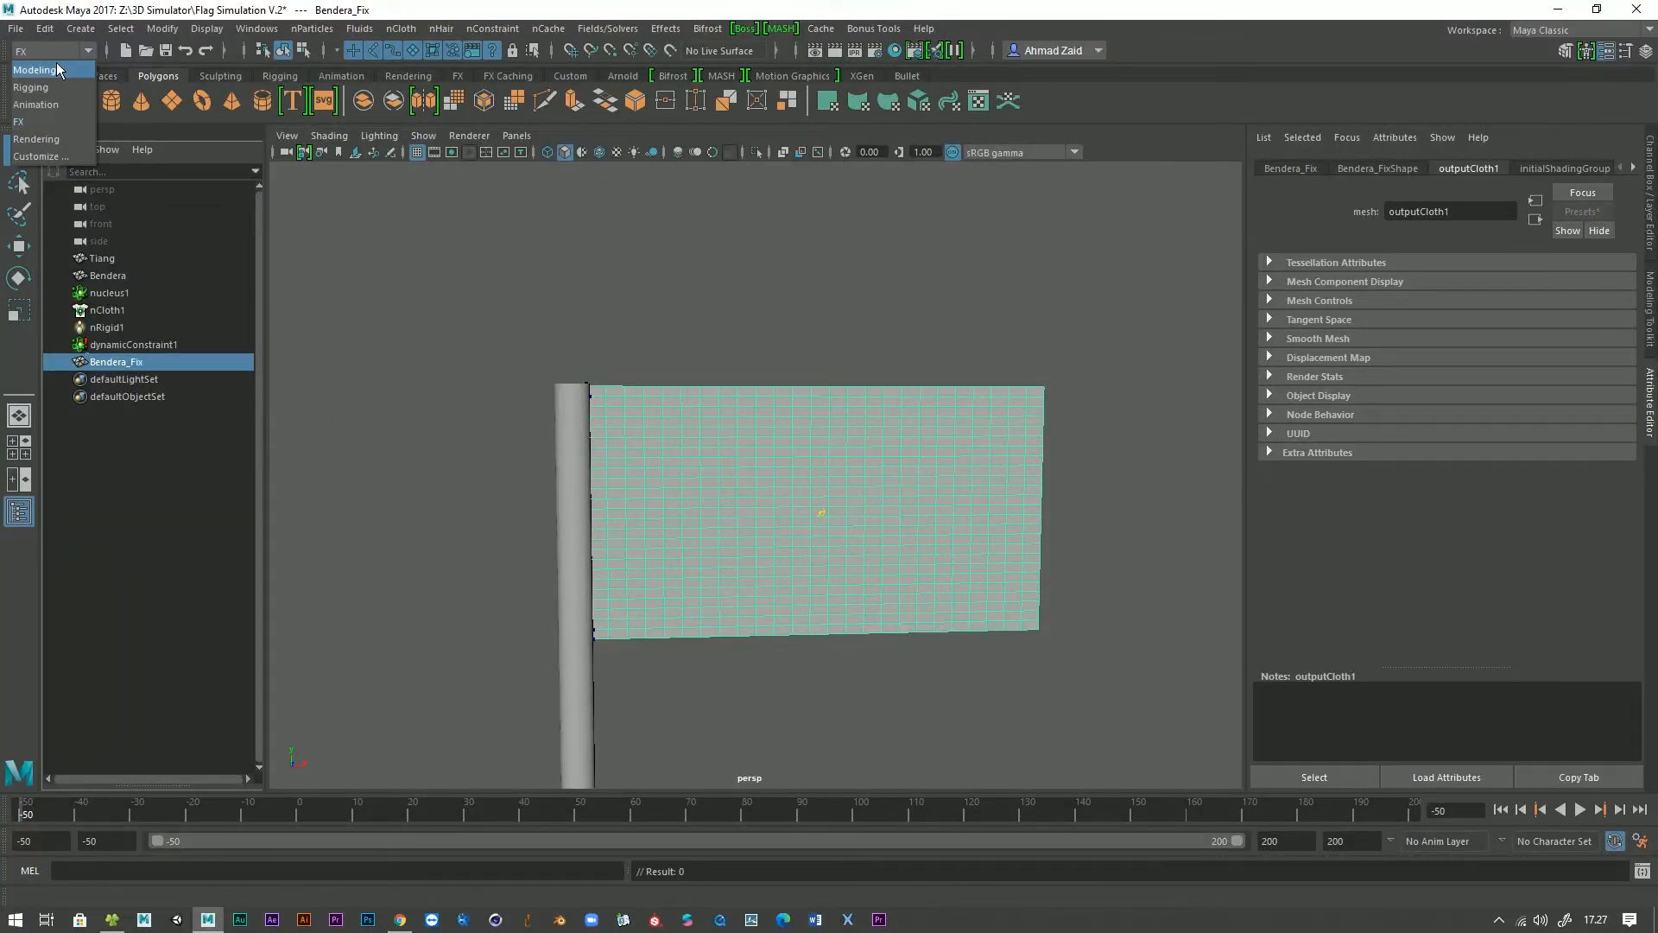
{"action": "left_click", "coordinate": [48, 74]}
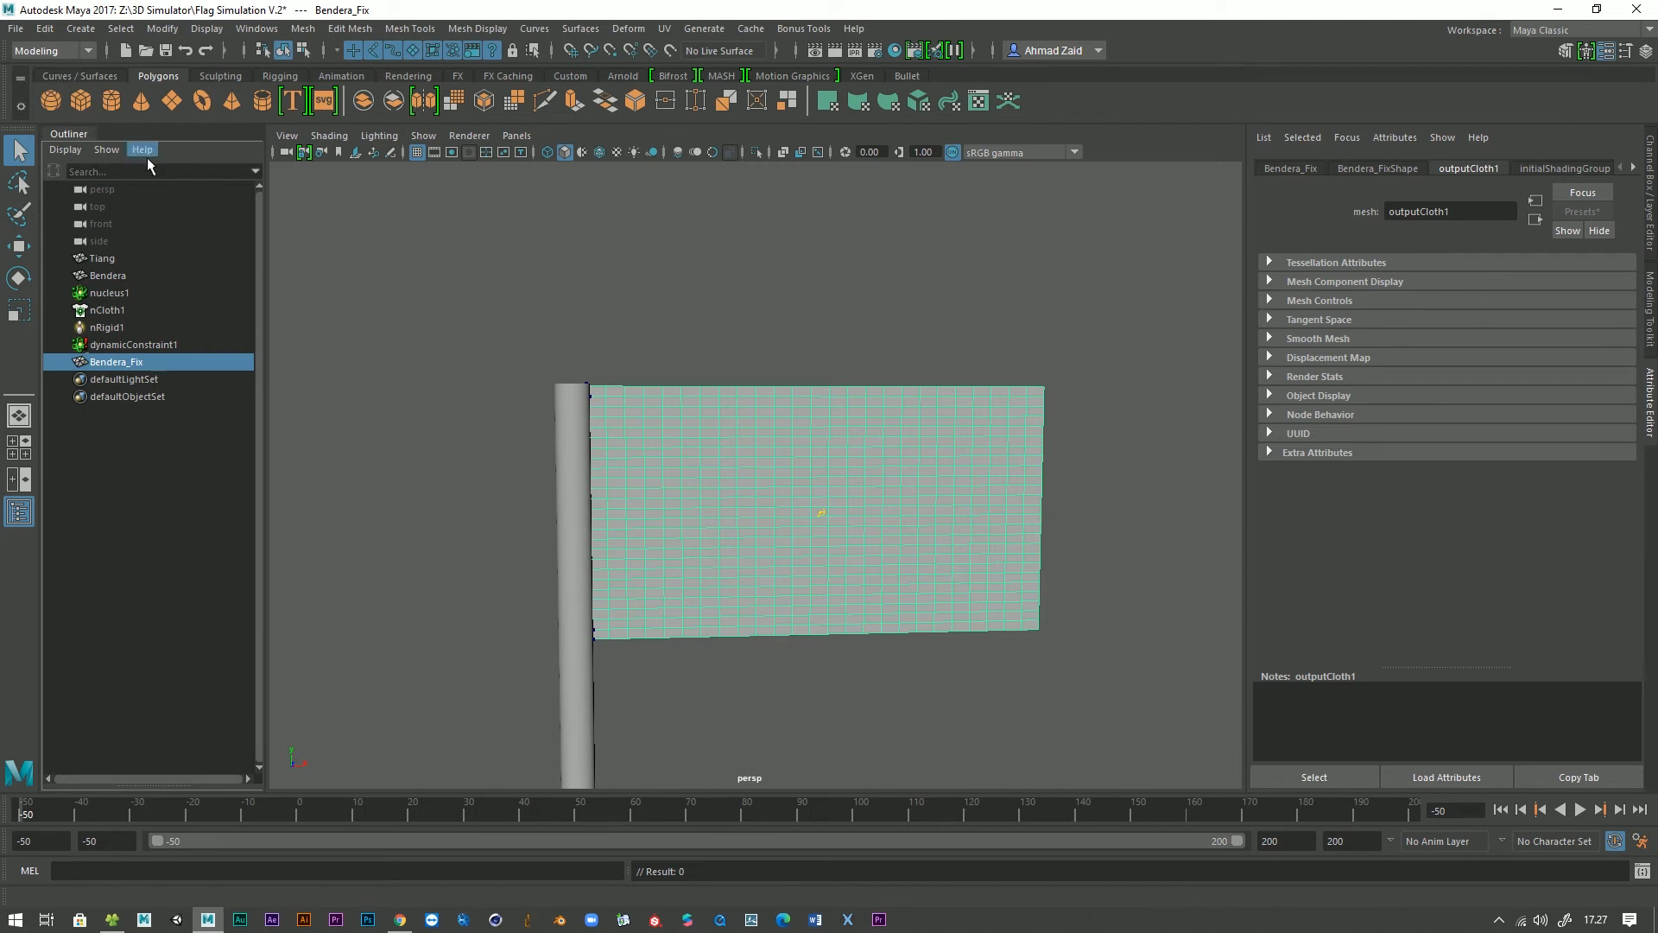
{"action": "left_click", "coordinate": [117, 274], "text": "ctrl"}
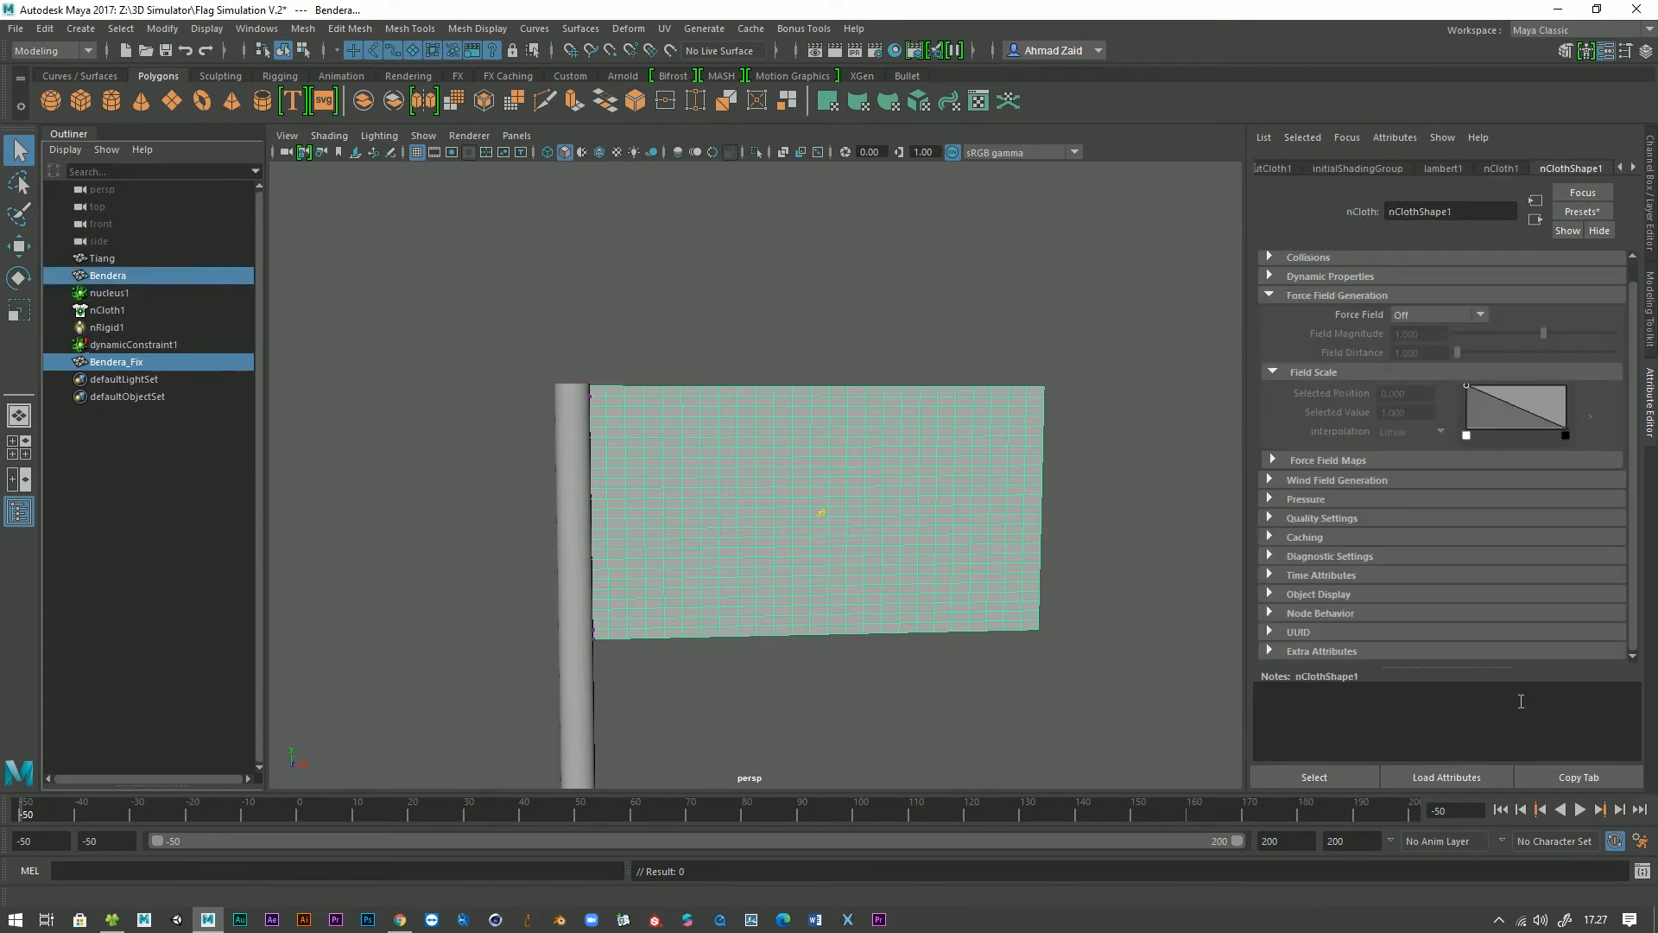
Play the simulation to compare the motion of Bendera and Bendera_Fix, then stop and return to frame -50.
{"action": "left_click", "coordinate": [1579, 809]}
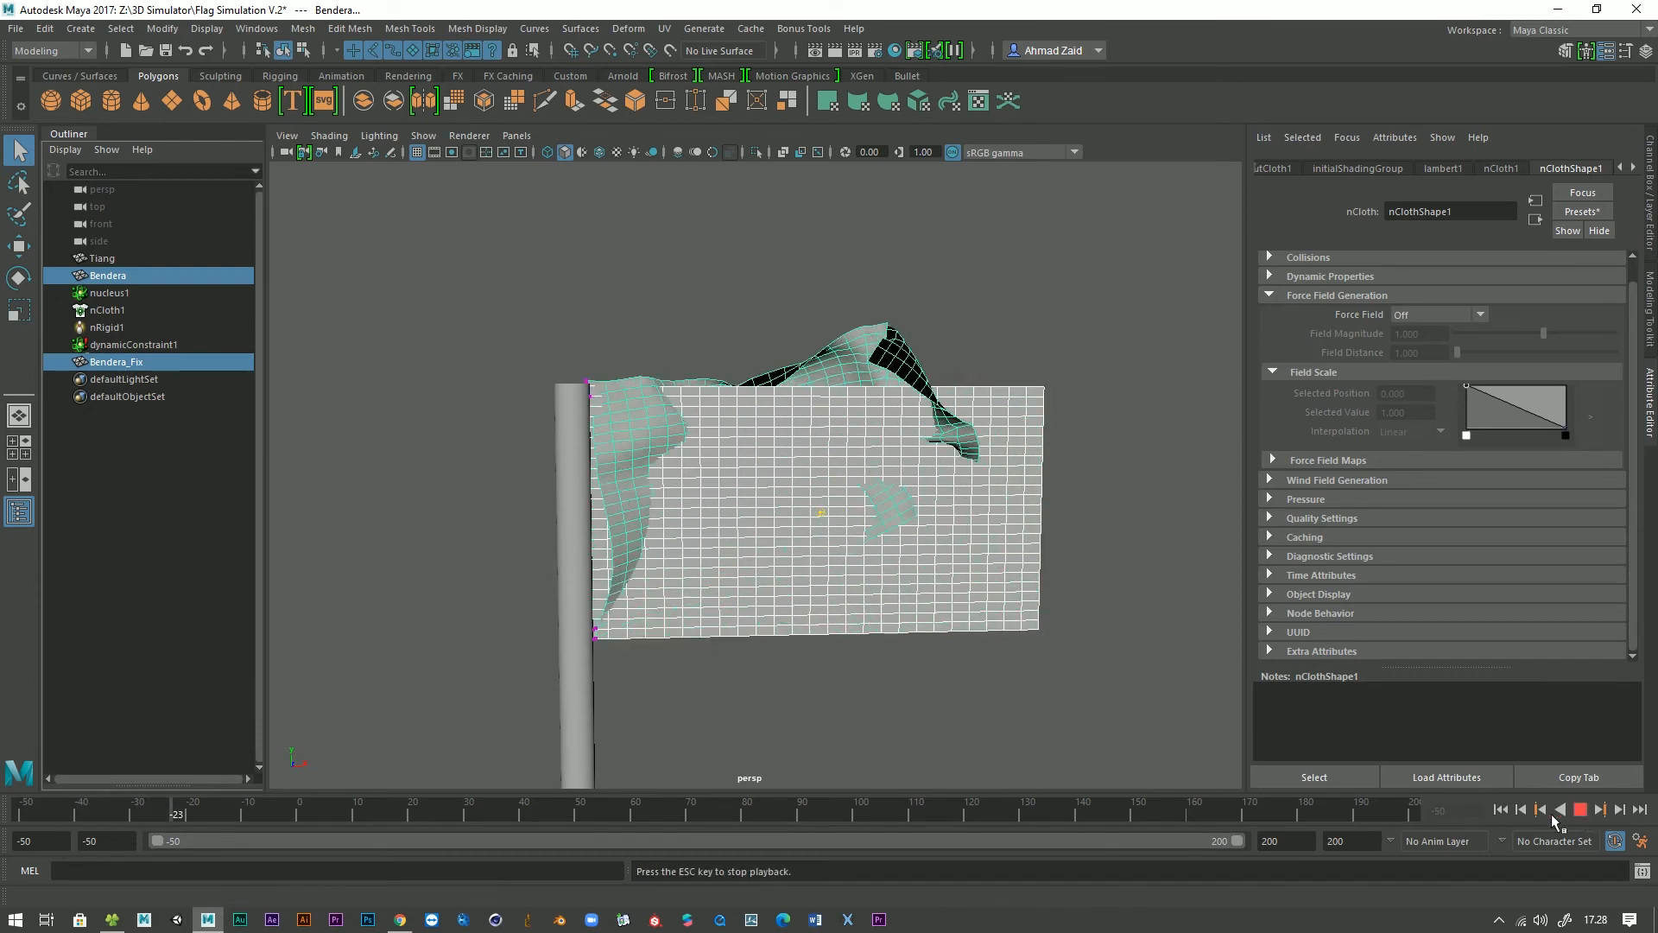
{"action": "left_click", "coordinate": [1125, 727]}
{"action": "left_click", "coordinate": [116, 362]}
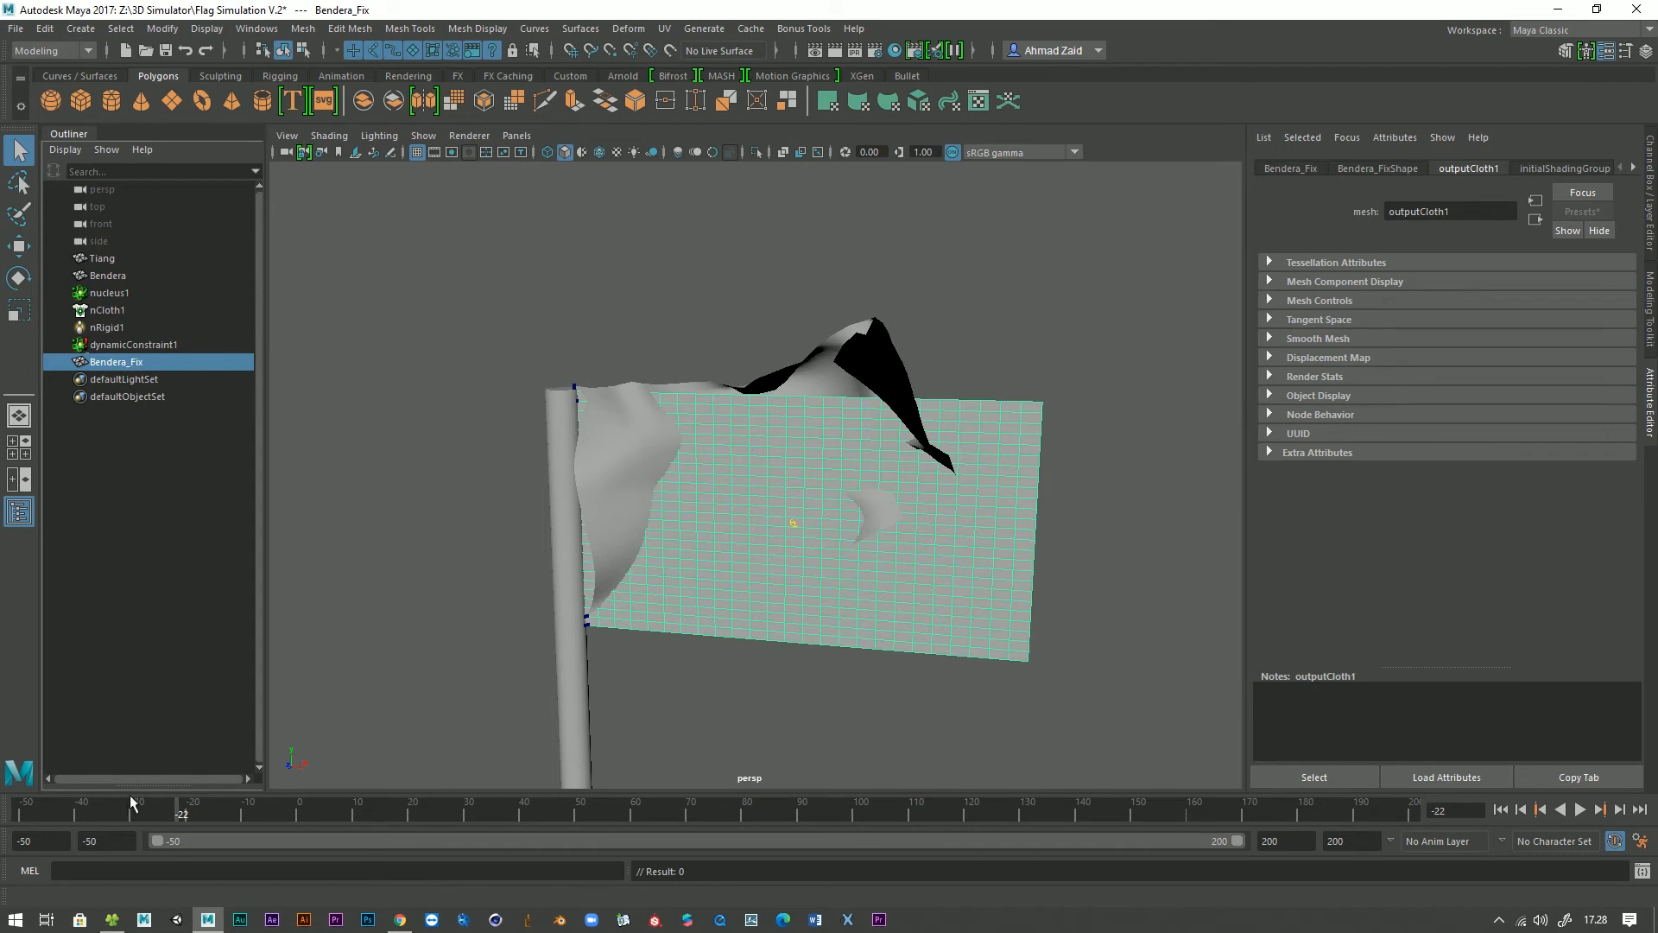
{"action": "left_click_drag", "start_coordinate": [104, 805], "coordinate": [8, 814]}
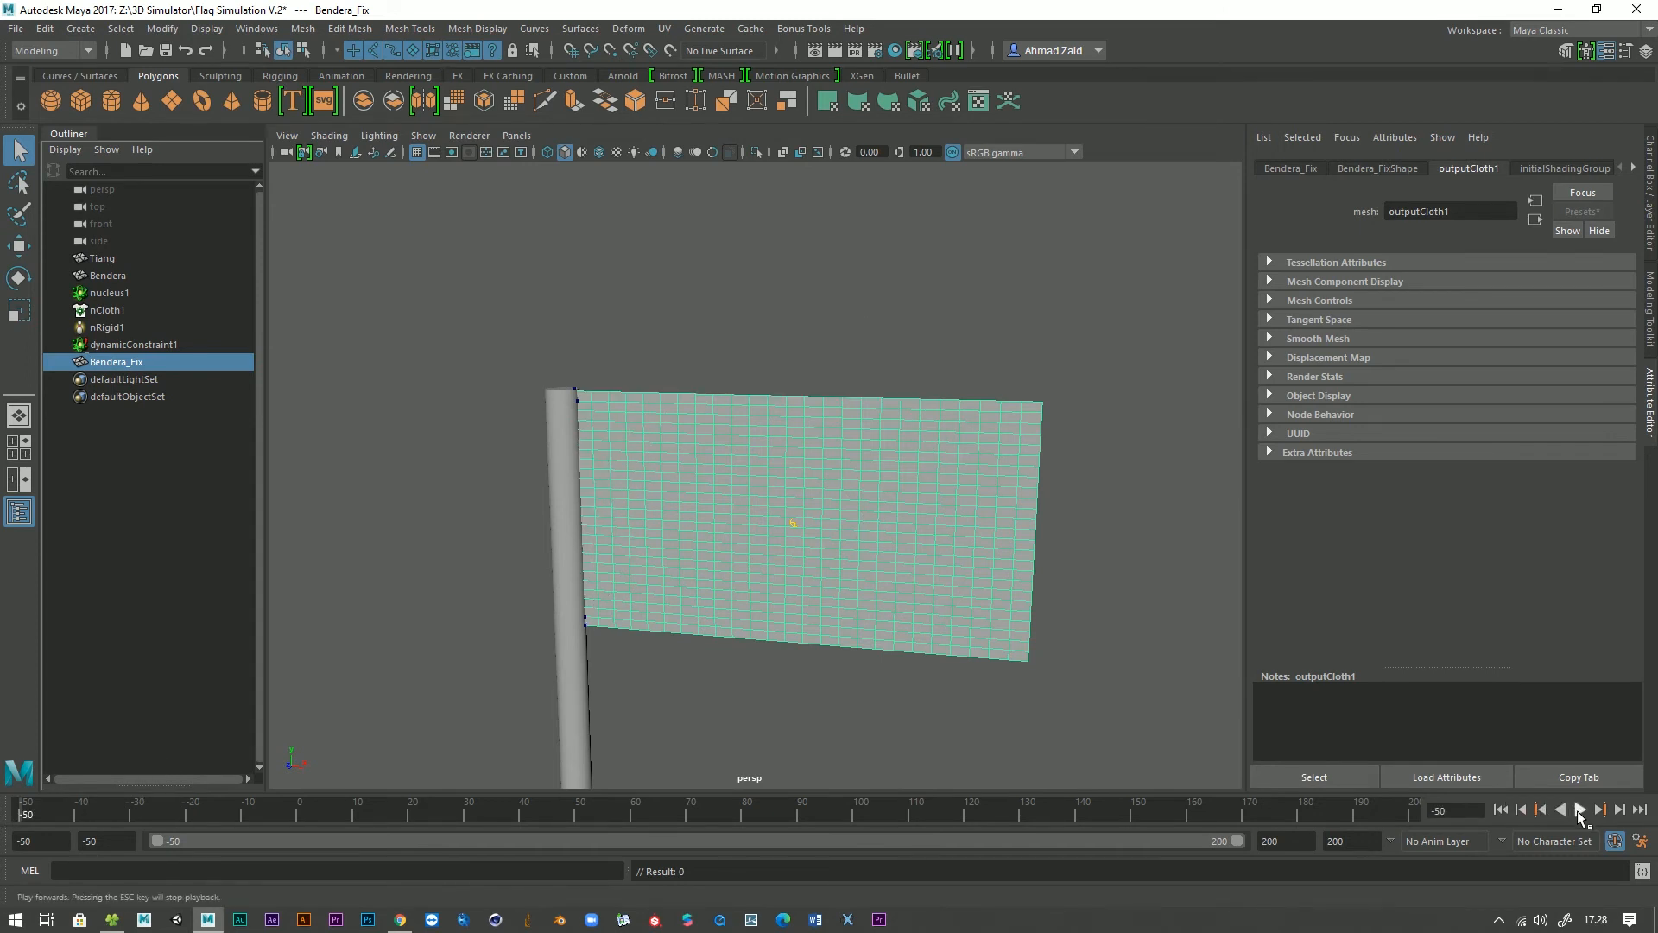
{"action": "left_click", "coordinate": [1580, 810]}
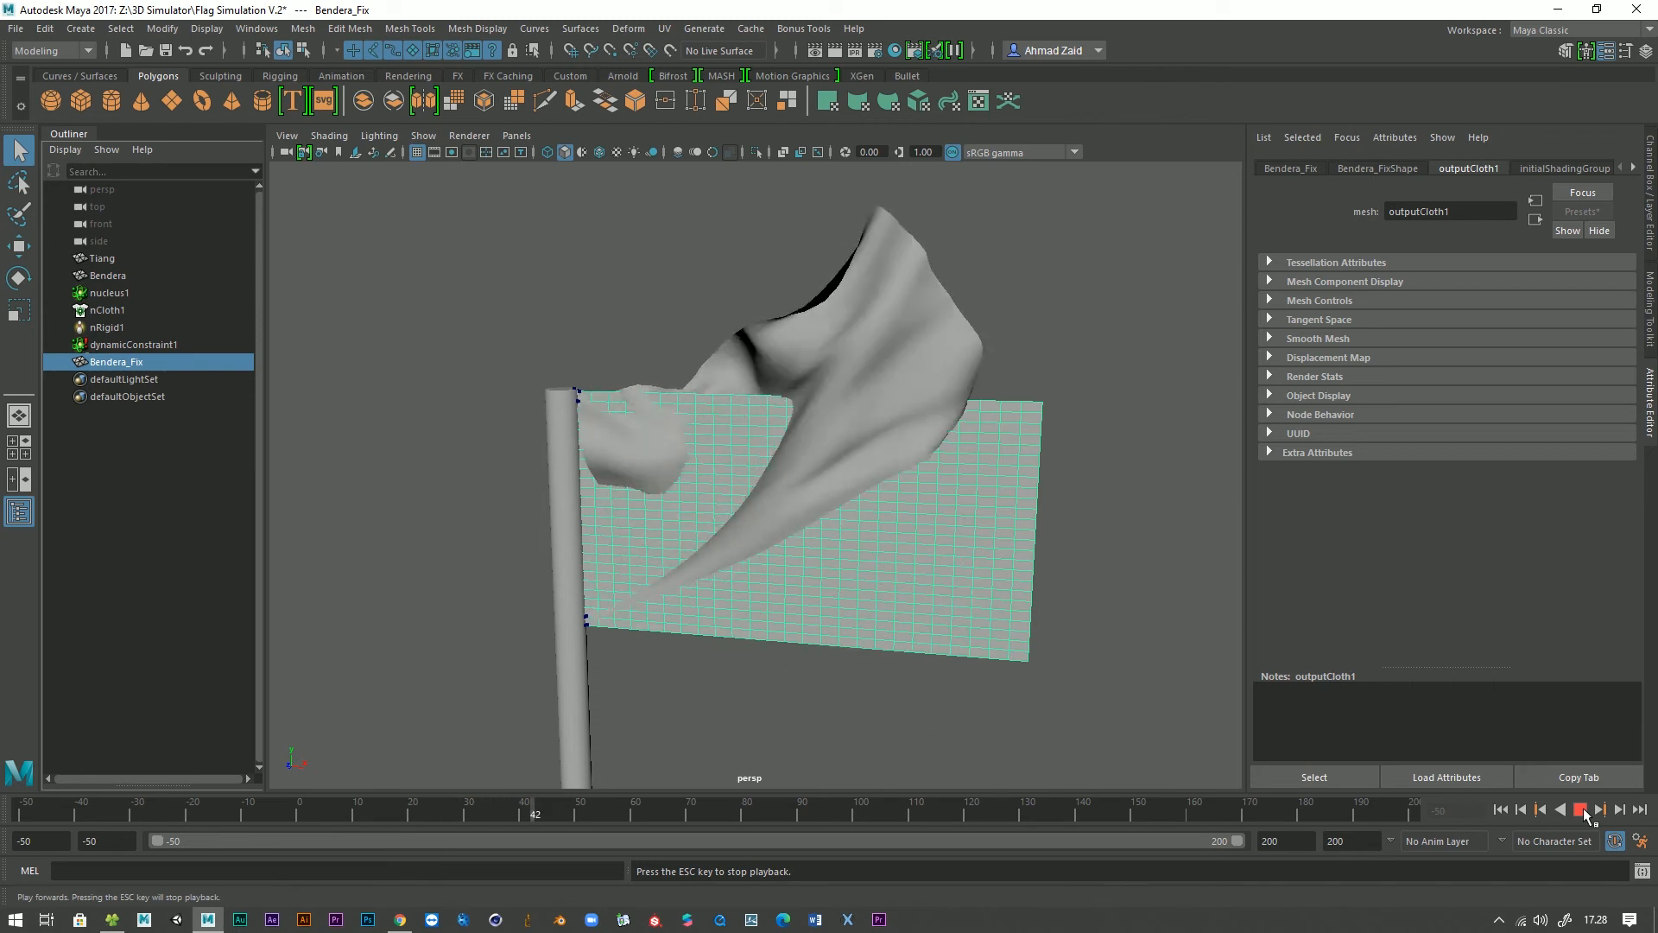
{"action": "left_click", "coordinate": [1580, 810]}
{"action": "left_click", "coordinate": [1500, 809]}
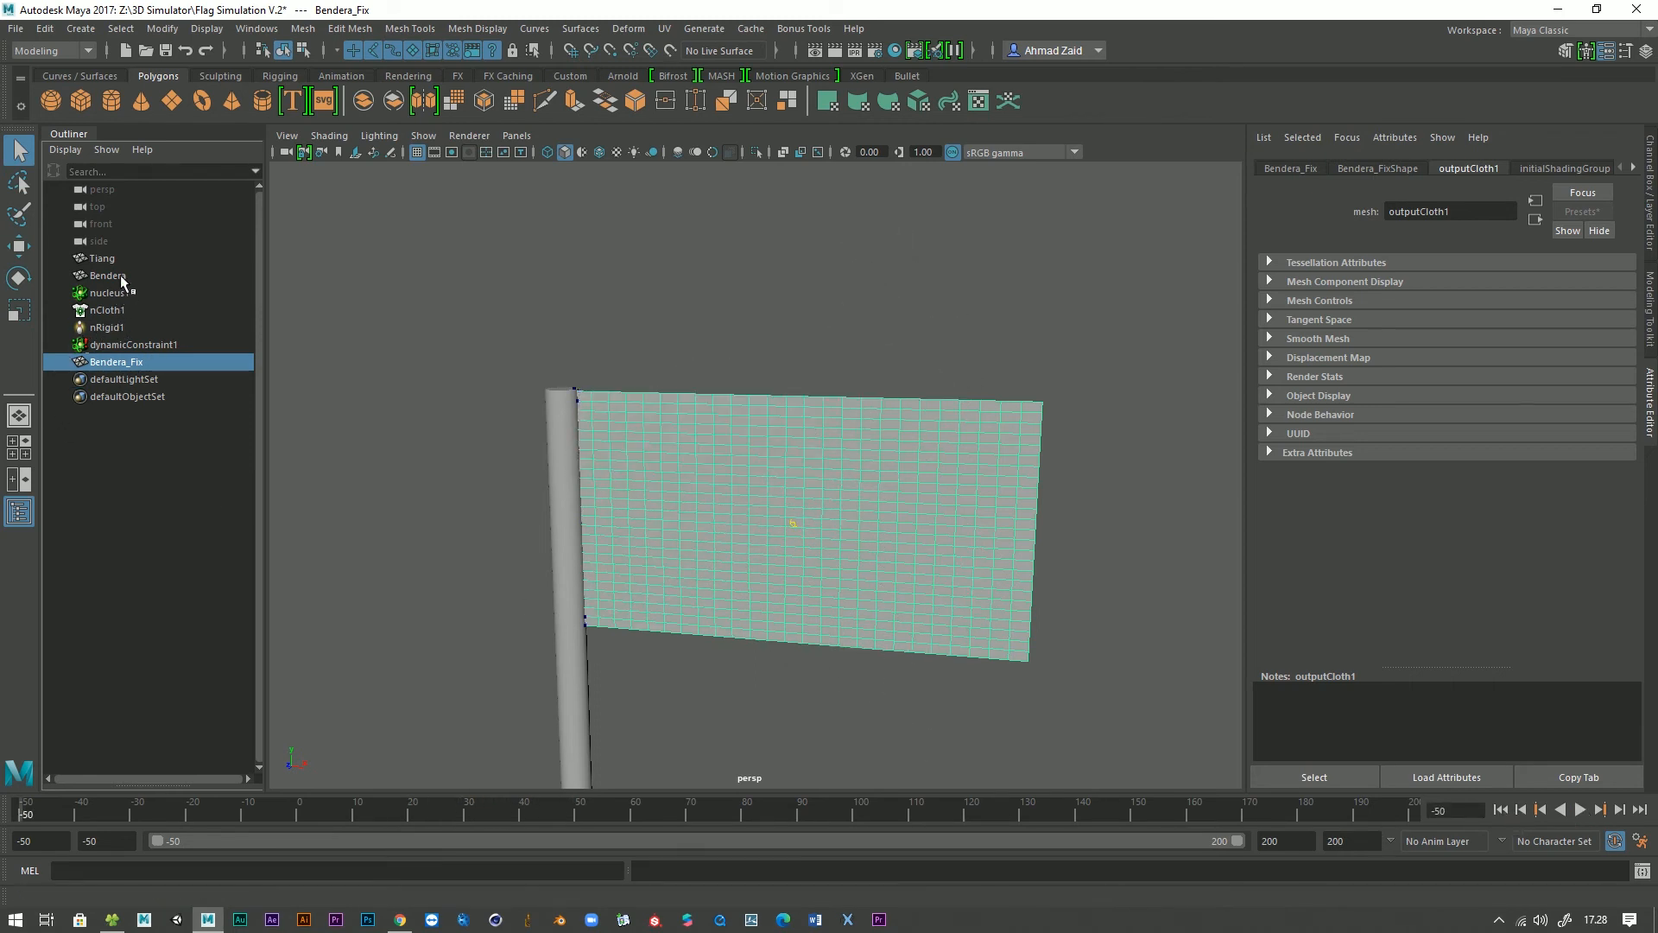
Apply a Wrap deformer so that Bendera_Fix follows the simulated Bendera mesh, then clear the selection.
{"action": "left_click", "coordinate": [107, 275], "text": "ctrl"}
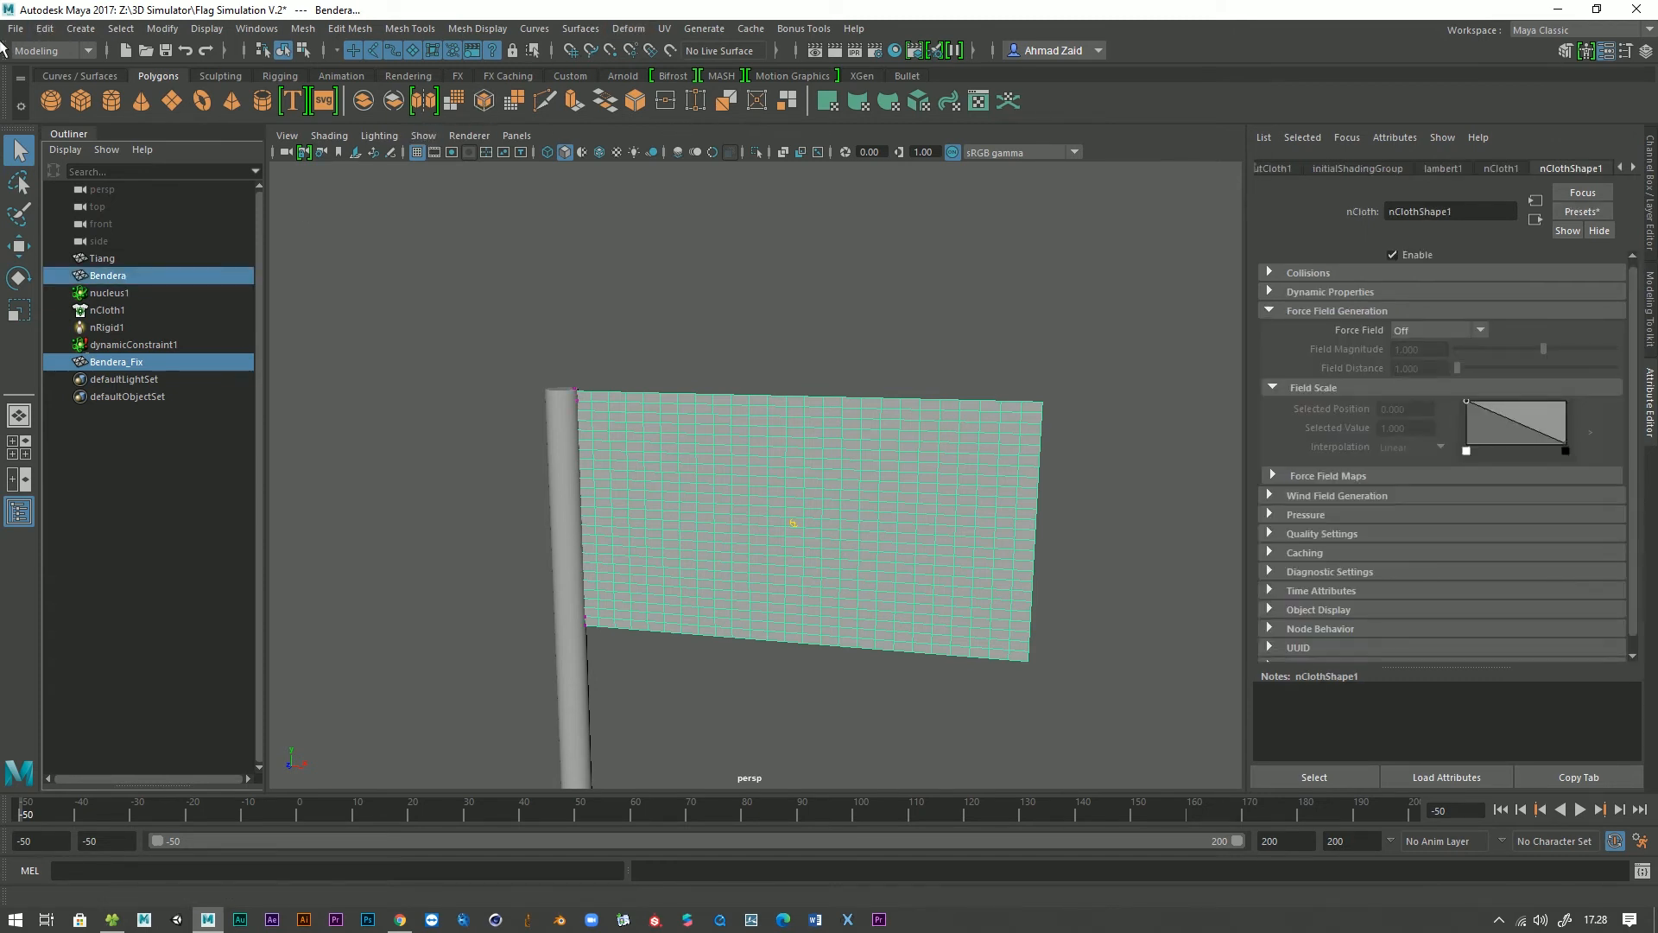
{"action": "left_click", "coordinate": [629, 29]}
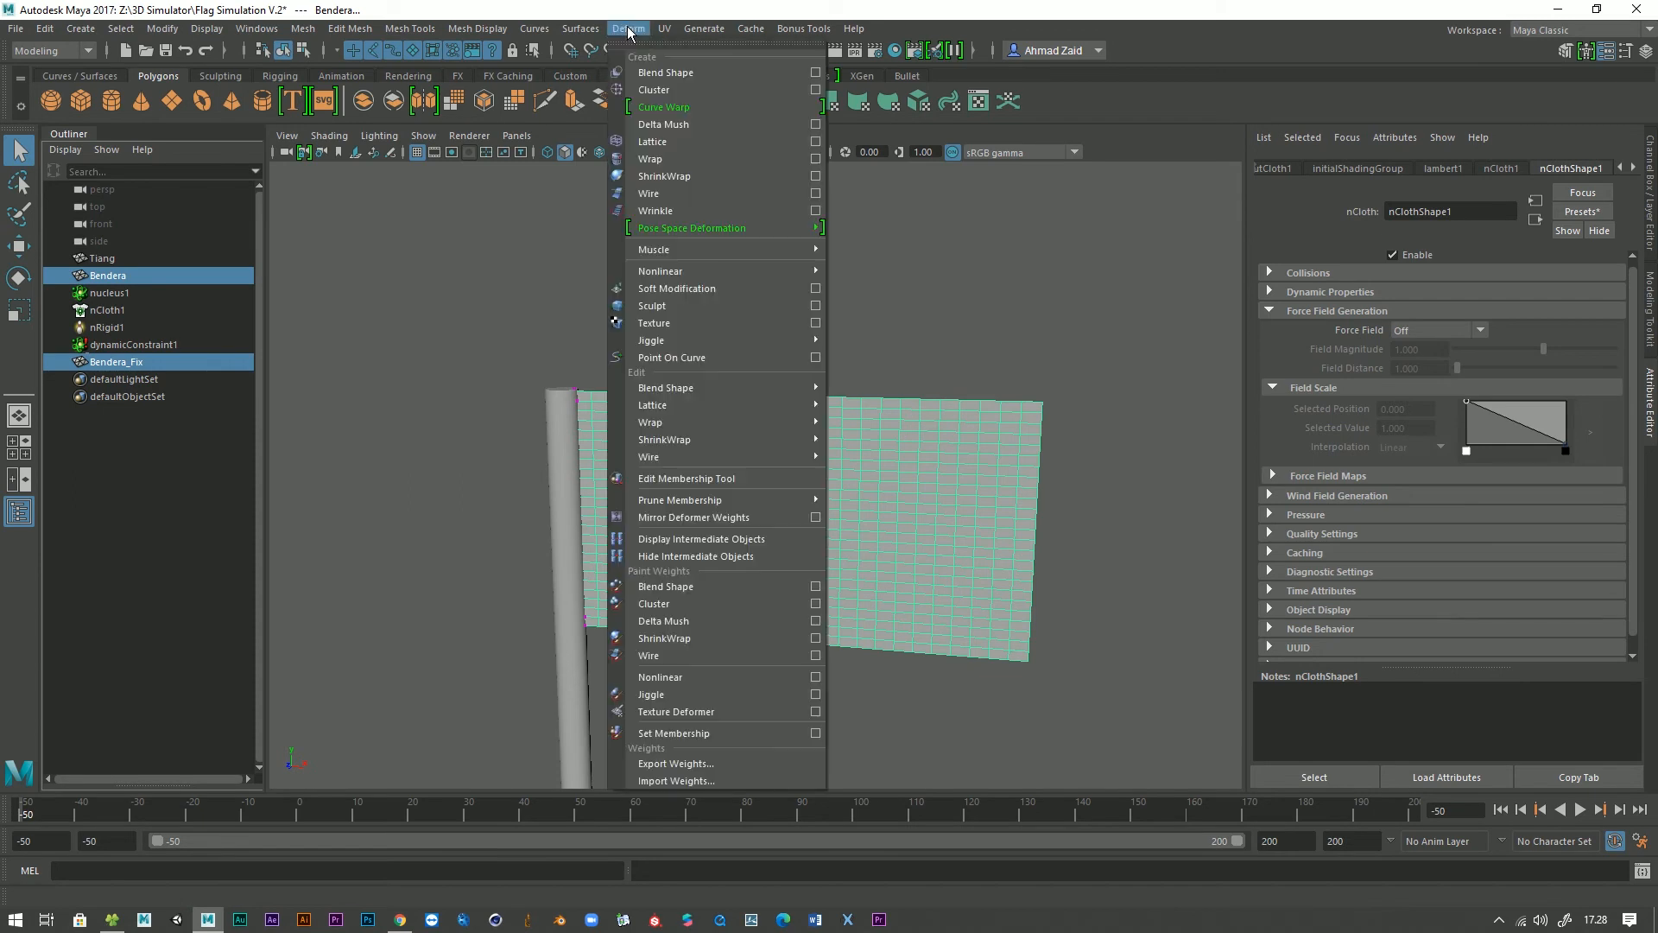
{"action": "left_click", "coordinate": [668, 159]}
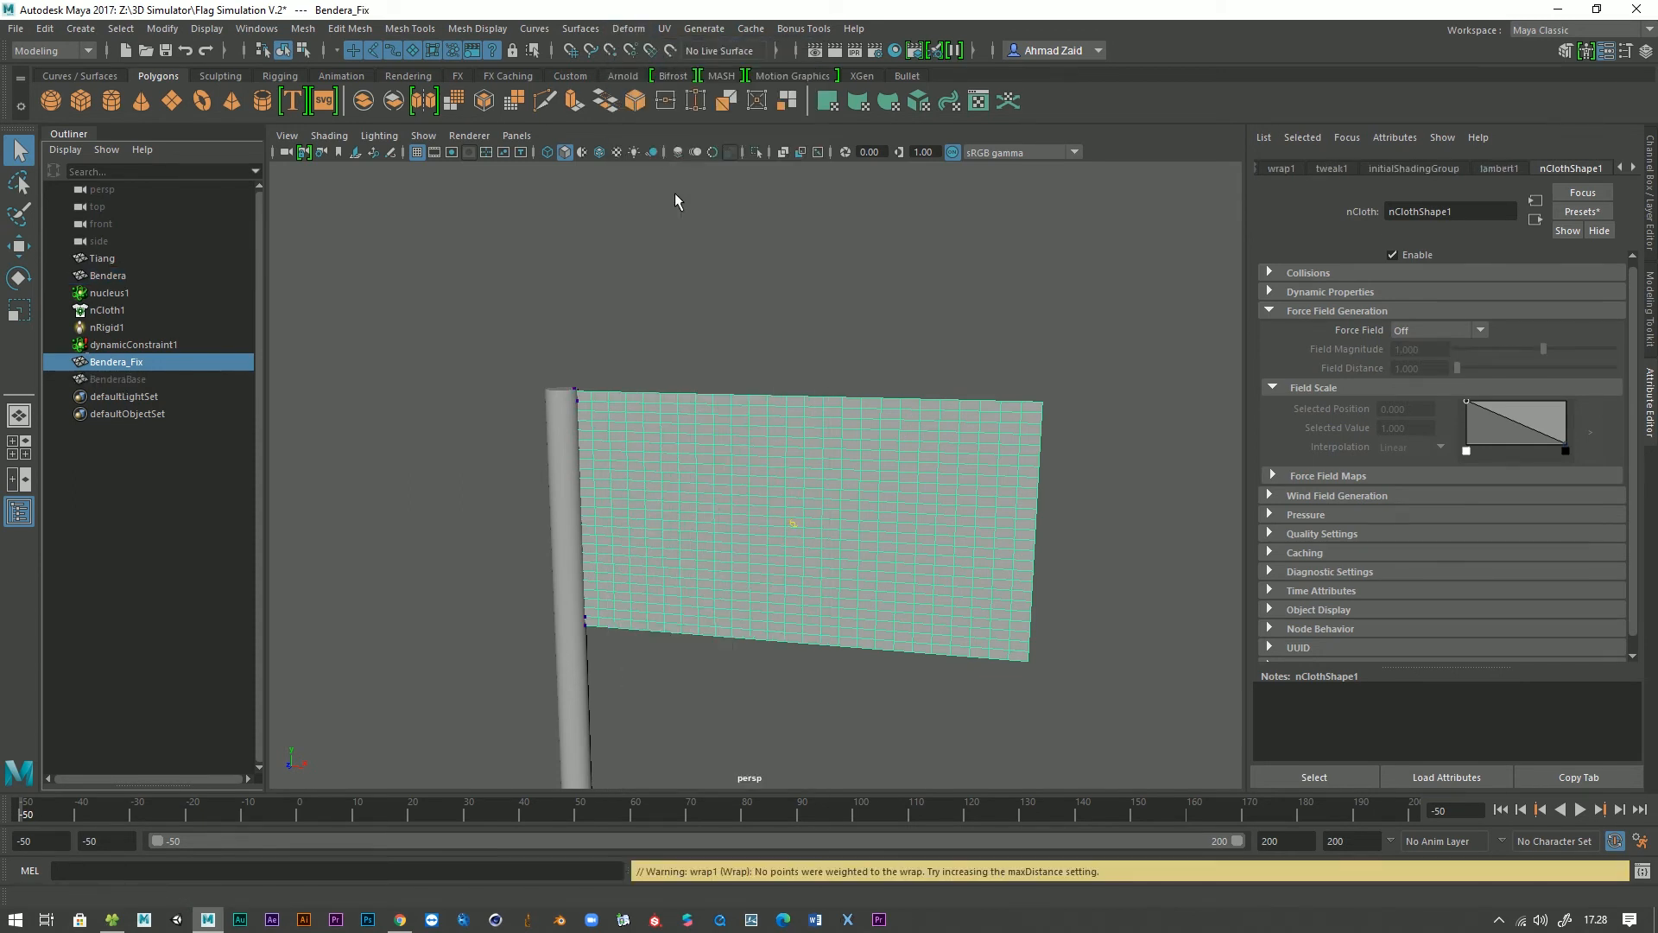
{"action": "left_click", "coordinate": [675, 194]}
Play the simulation to check the wrapped flag's motion, then stop and return to frame -50.
{"action": "left_click", "coordinate": [1579, 809]}
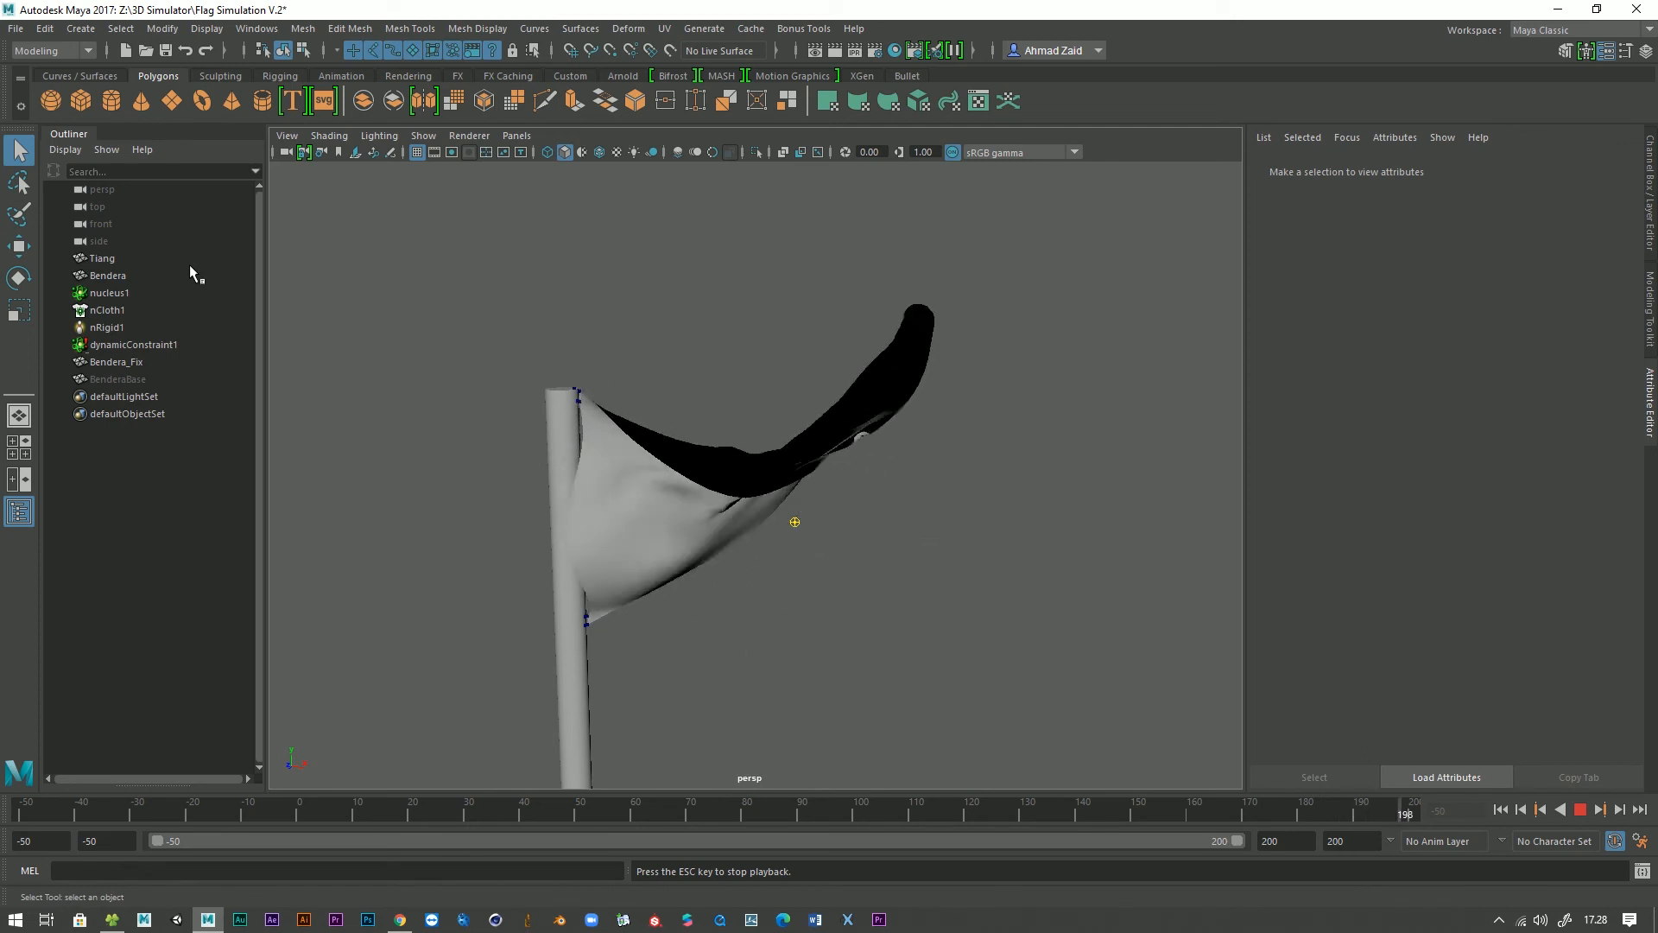
{"action": "left_click", "coordinate": [1581, 811]}
{"action": "left_click", "coordinate": [2, 818]}
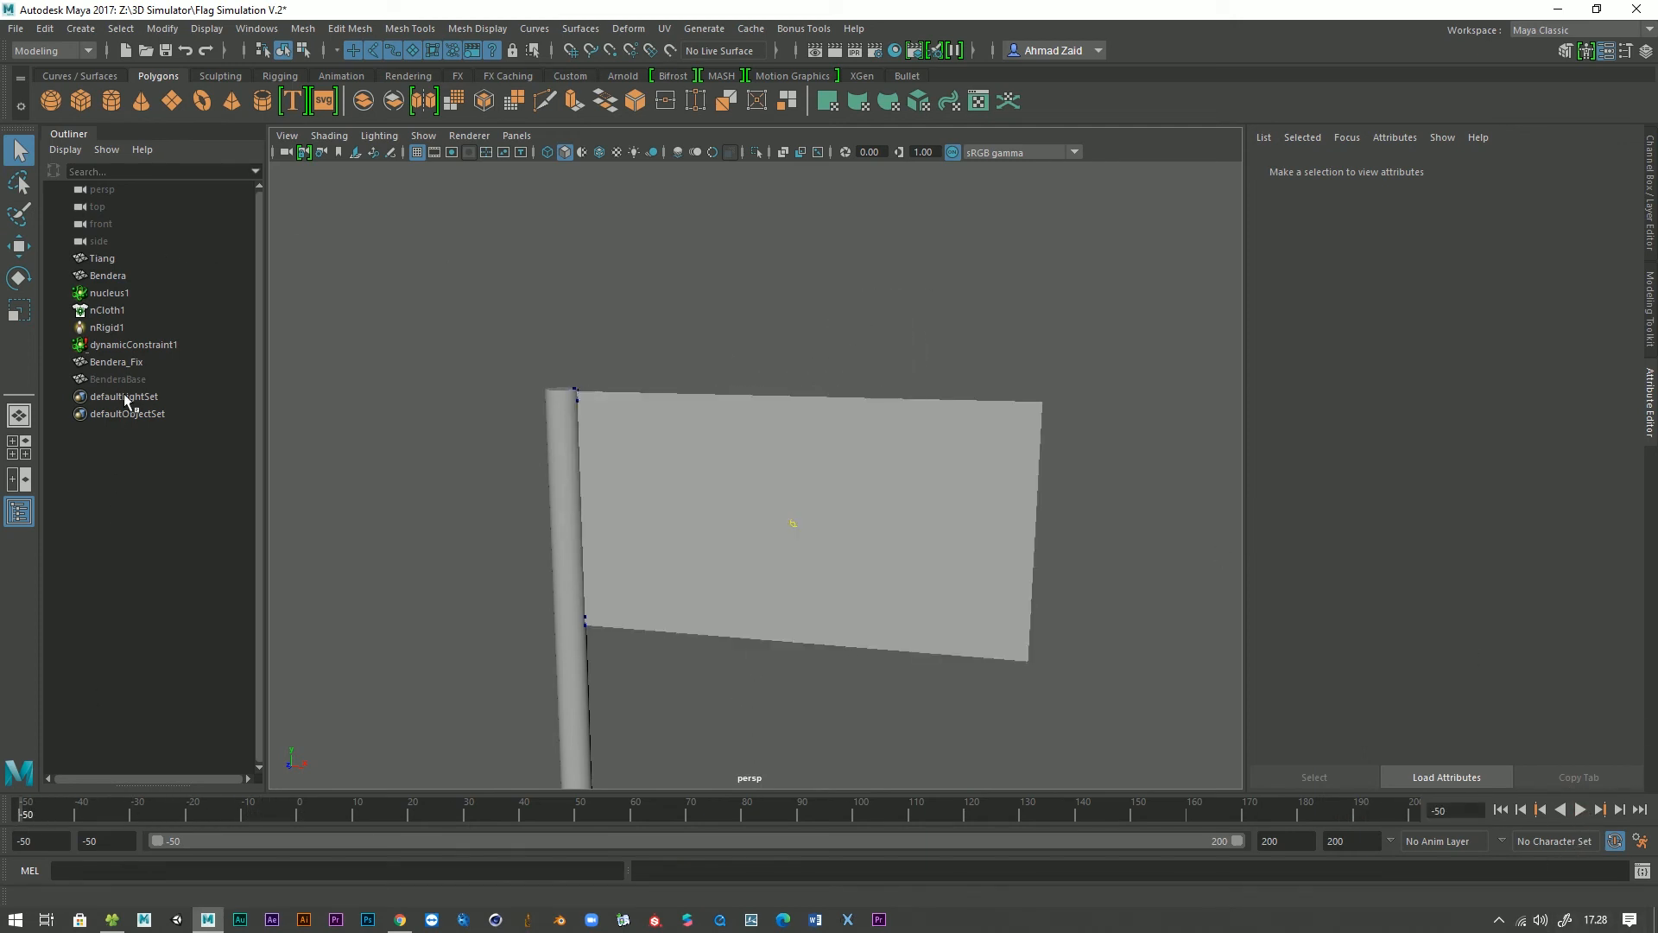
Open the geometry cache export options for Bendera_Fix and set the cache directory to Z:/3D Simulator.
{"action": "left_click", "coordinate": [116, 362]}
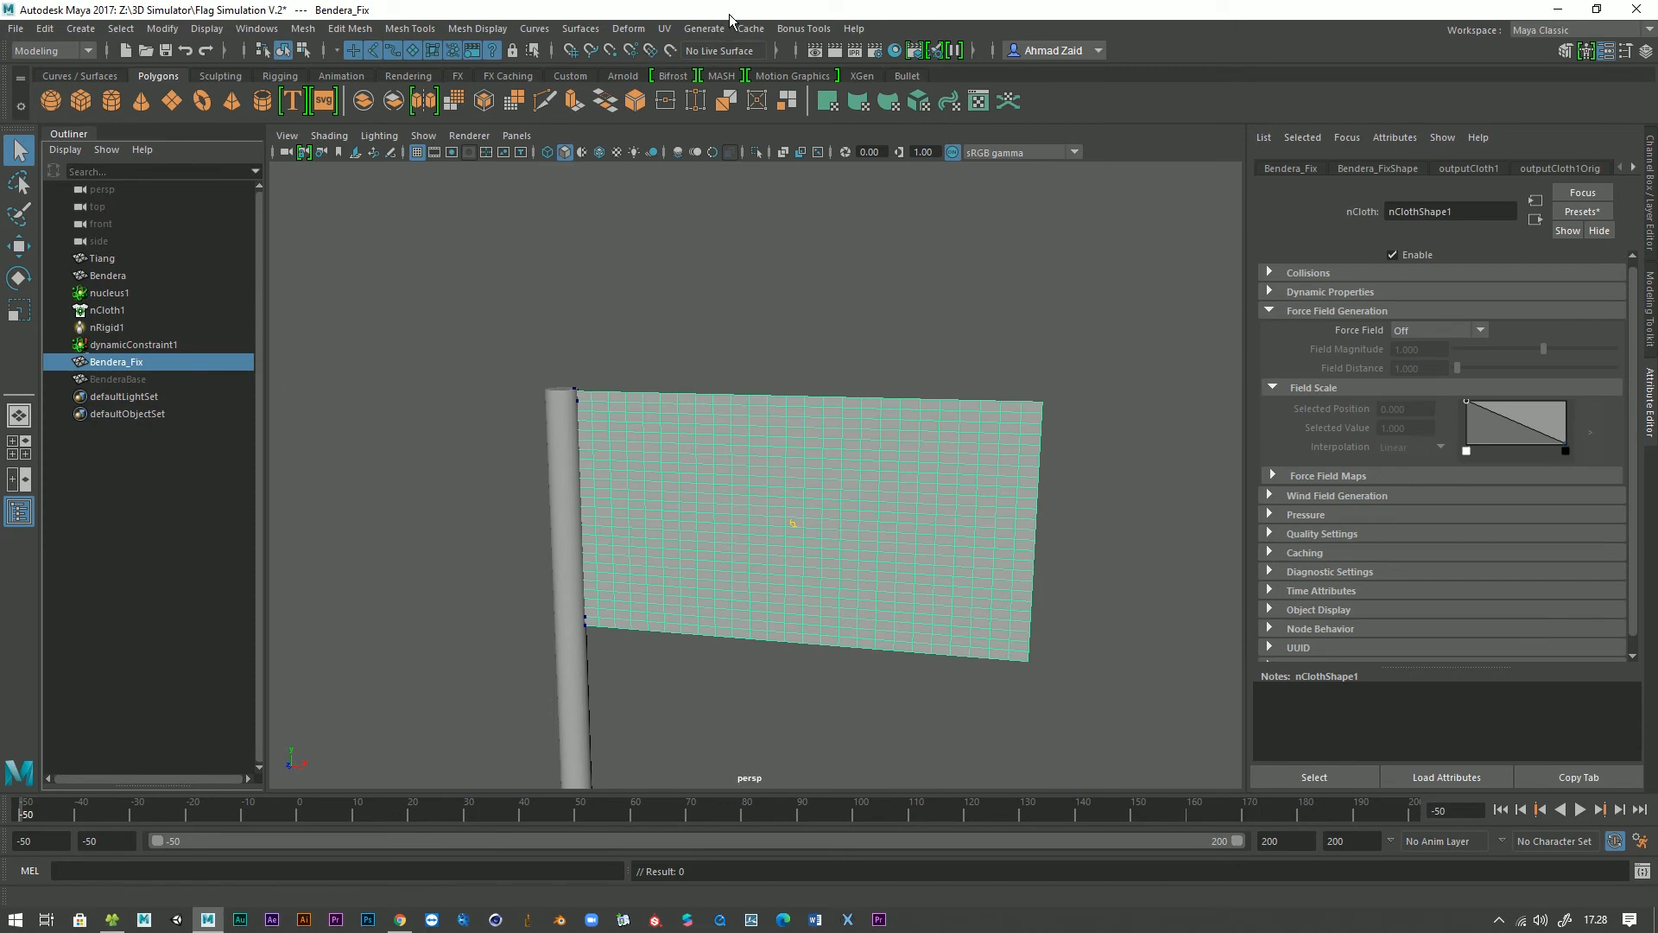
{"action": "mouse_move", "coordinate": [630, 375]}
{"action": "left_mouse_down", "text": "alt"}
{"action": "mouse_move", "coordinate": [573, 362]}
{"action": "mouse_move", "coordinate": [670, 367]}
{"action": "mouse_move", "coordinate": [644, 393]}
{"action": "left_mouse_up", "text": "alt"}
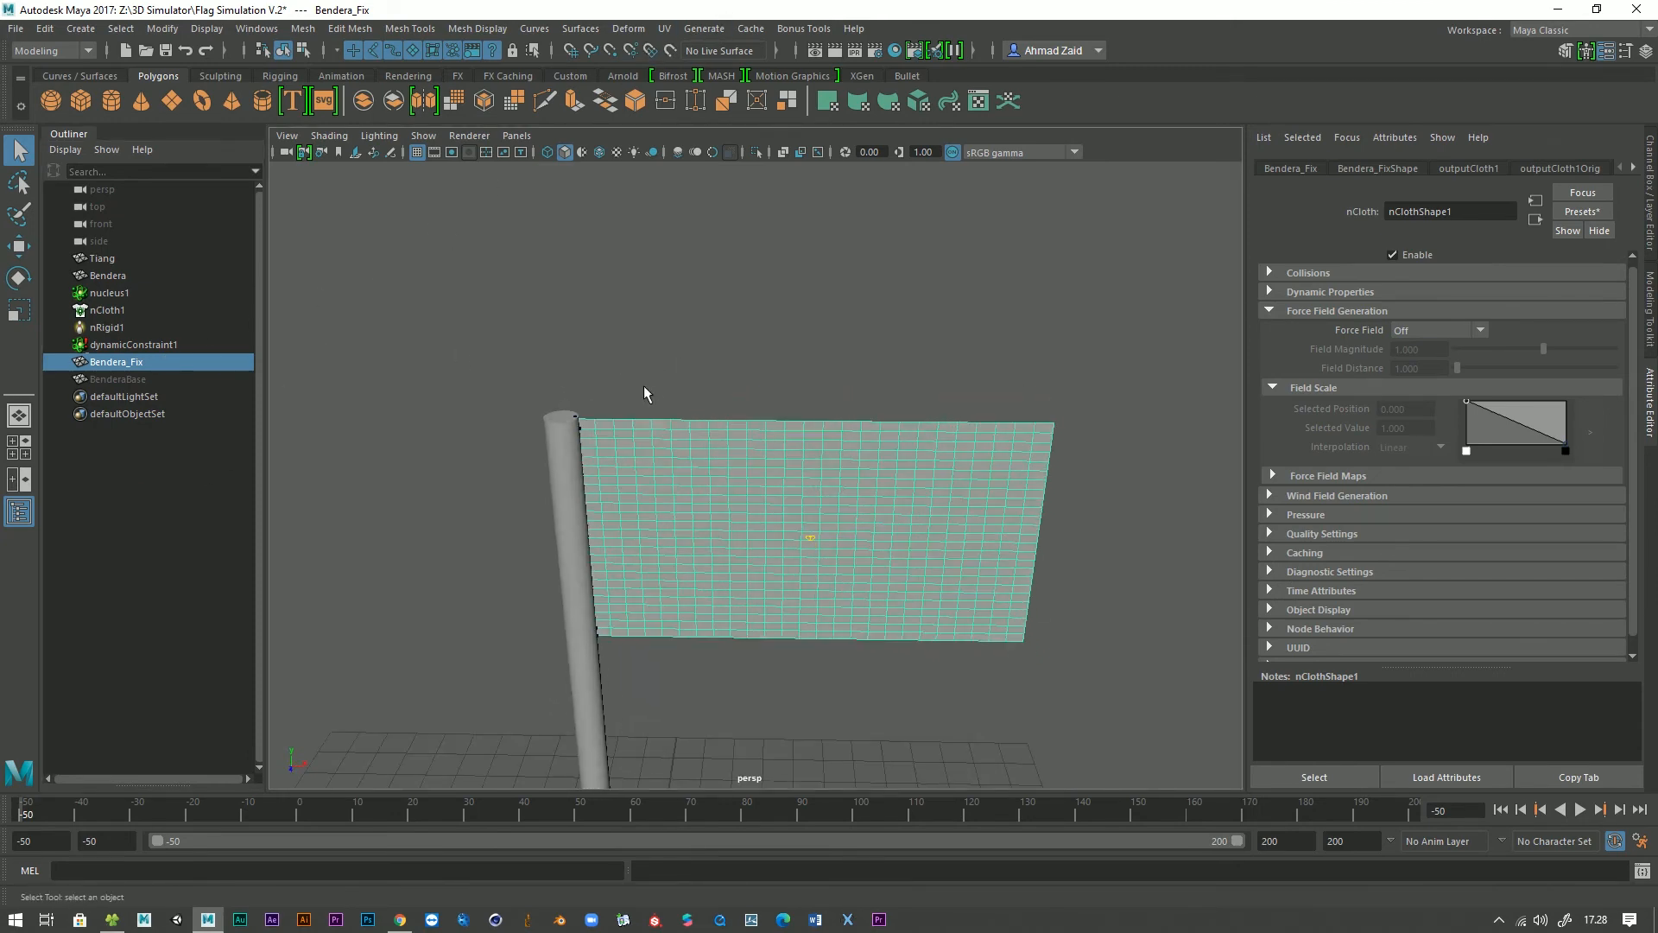
{"action": "left_click", "coordinate": [765, 30]}
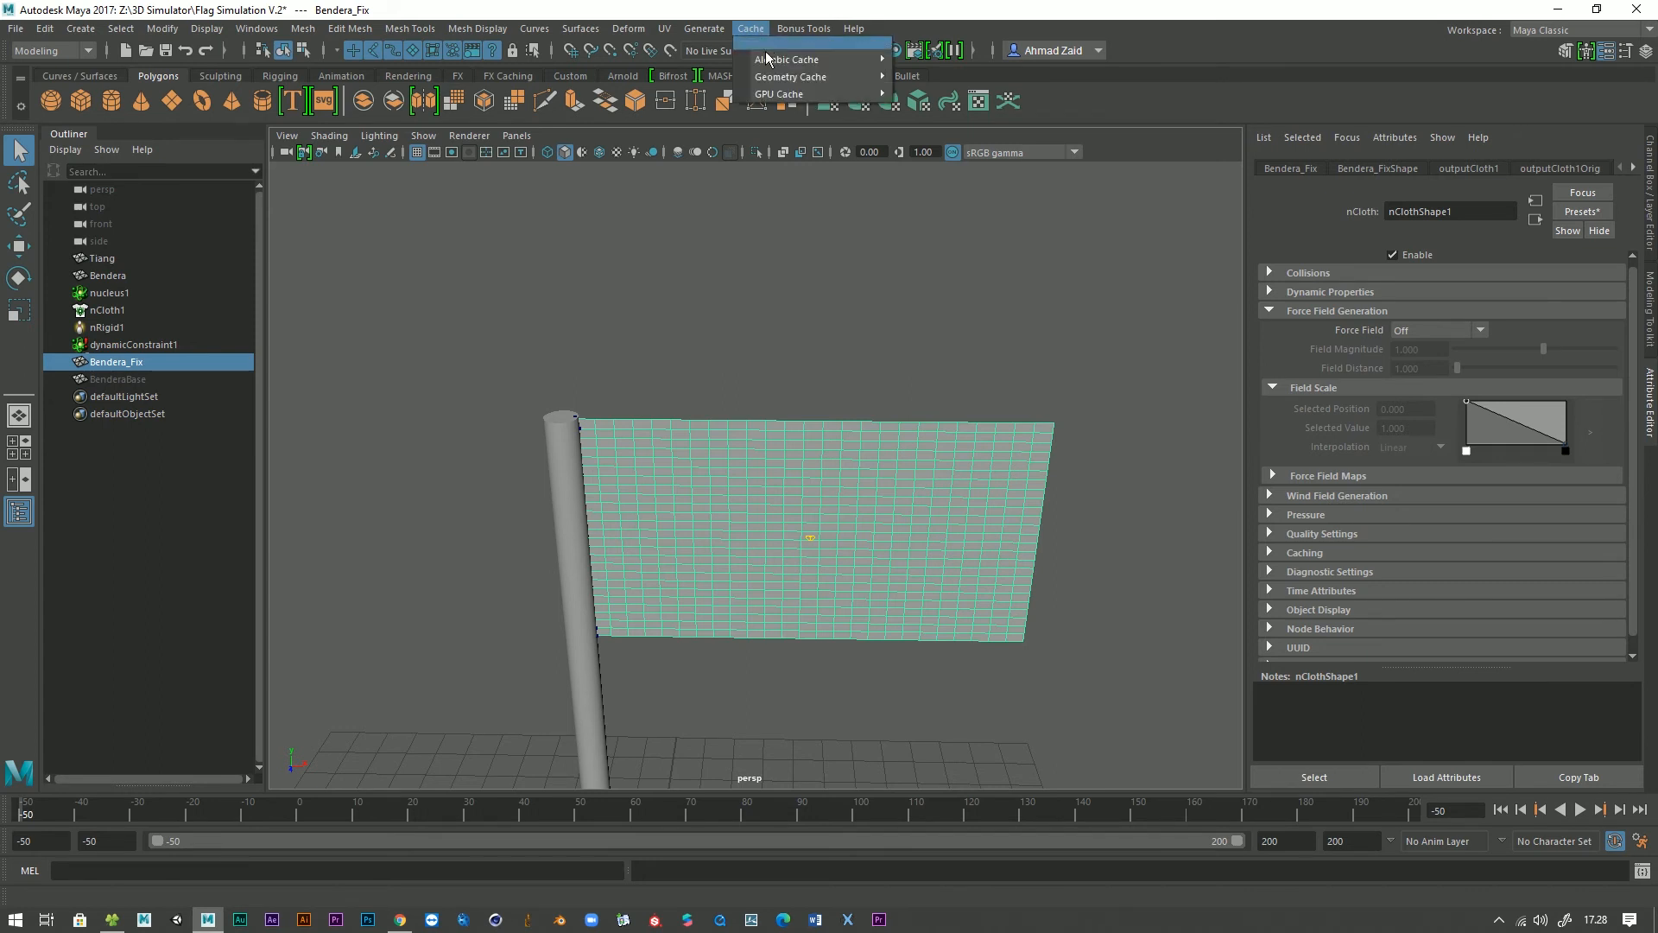
{"action": "mouse_move", "coordinate": [803, 77]}
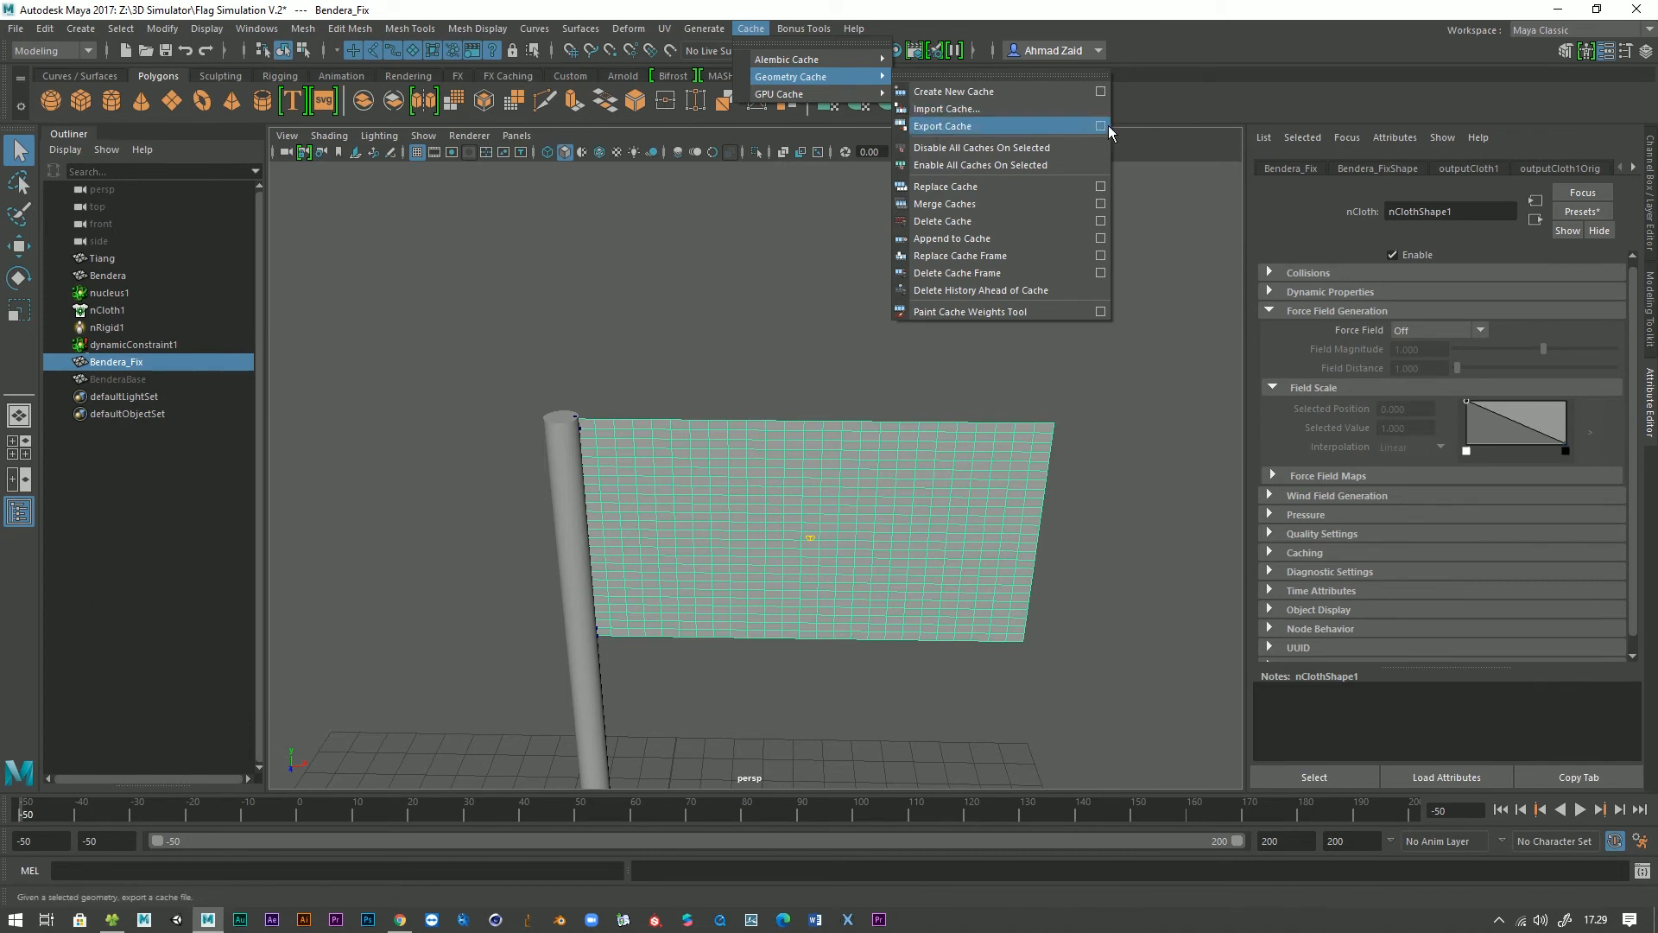
{"action": "left_click", "coordinate": [1101, 127]}
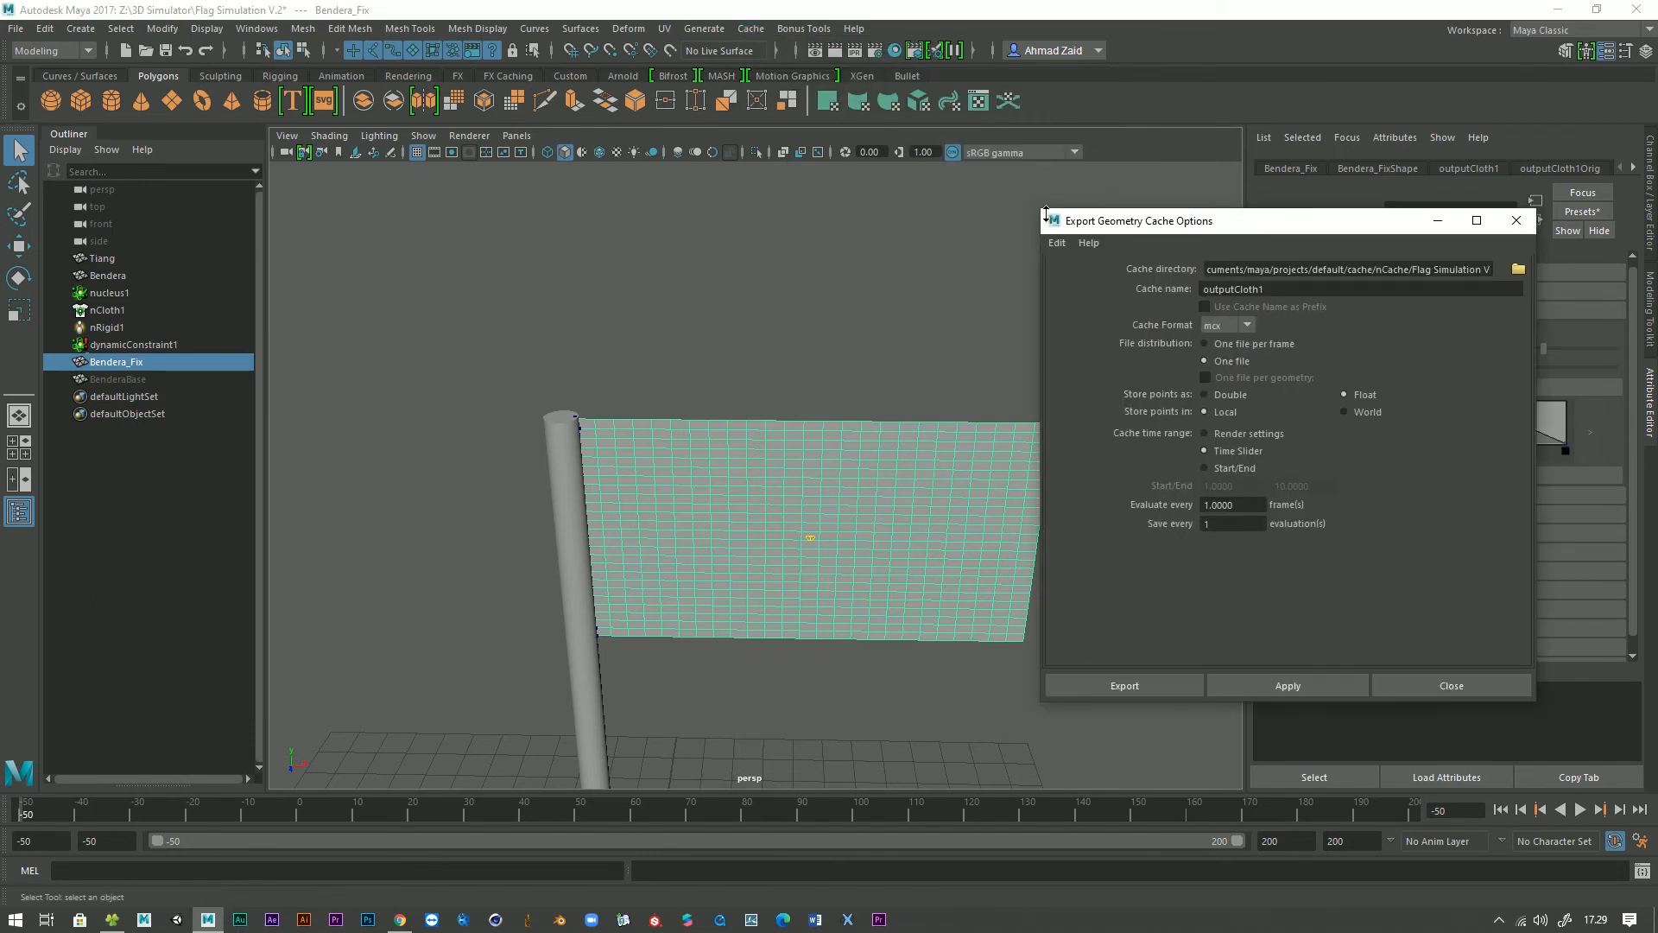
{"action": "left_click_drag", "start_coordinate": [1234, 221], "coordinate": [1008, 208]}
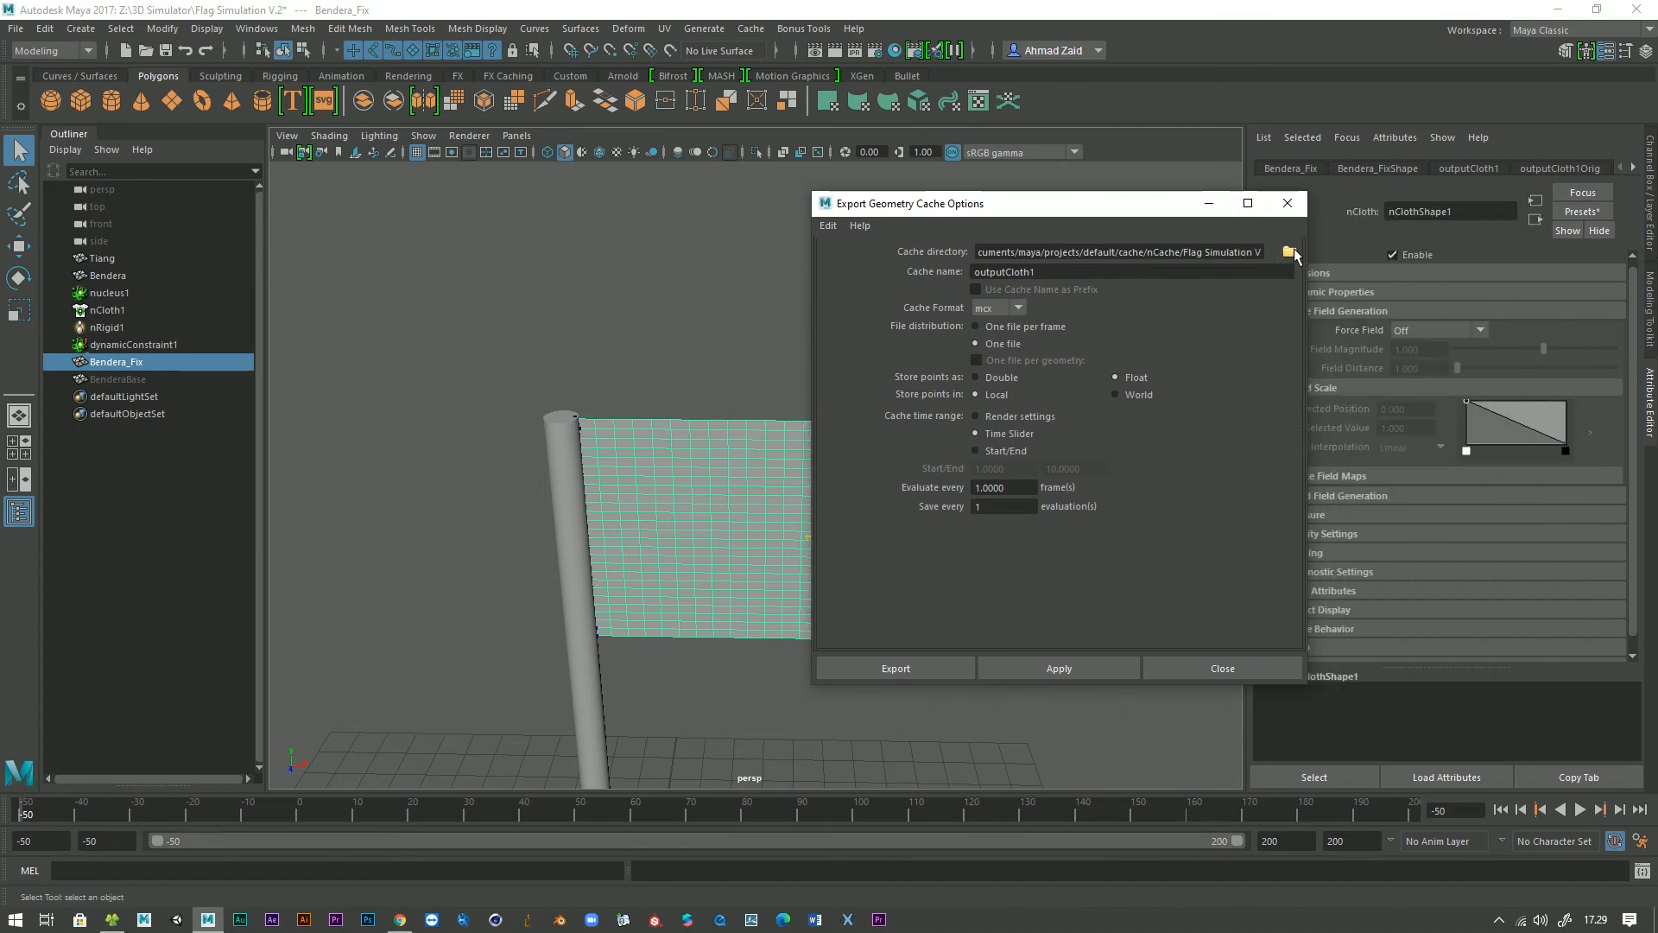
{"action": "left_click", "coordinate": [1291, 251]}
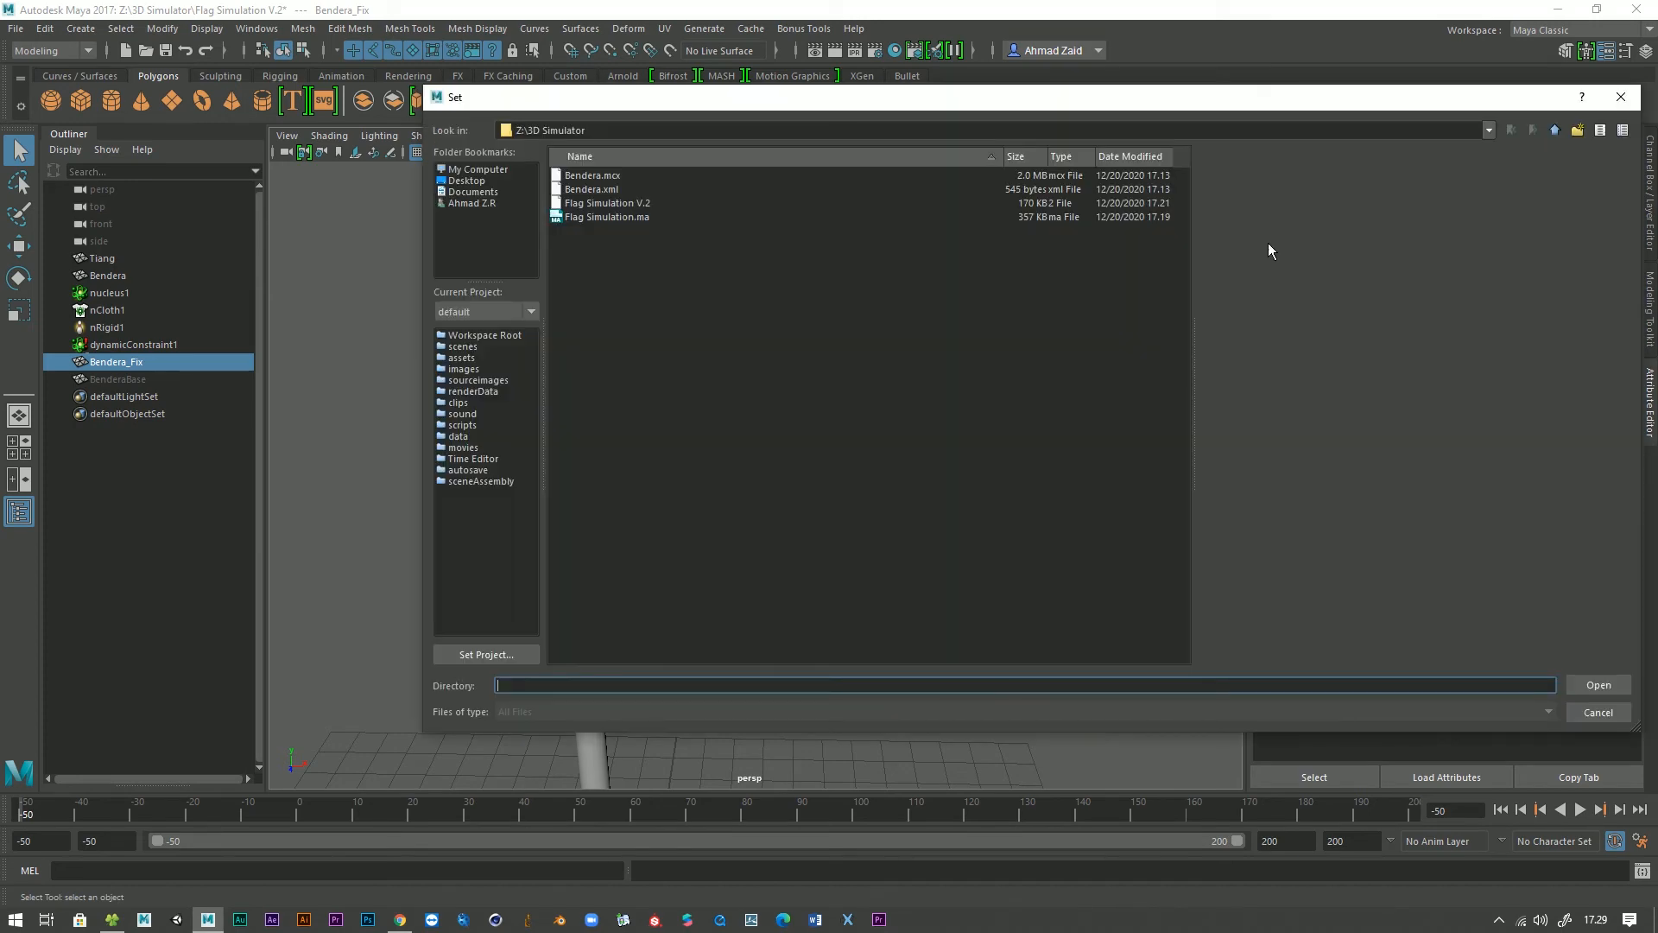
{"action": "left_click", "coordinate": [1599, 684]}
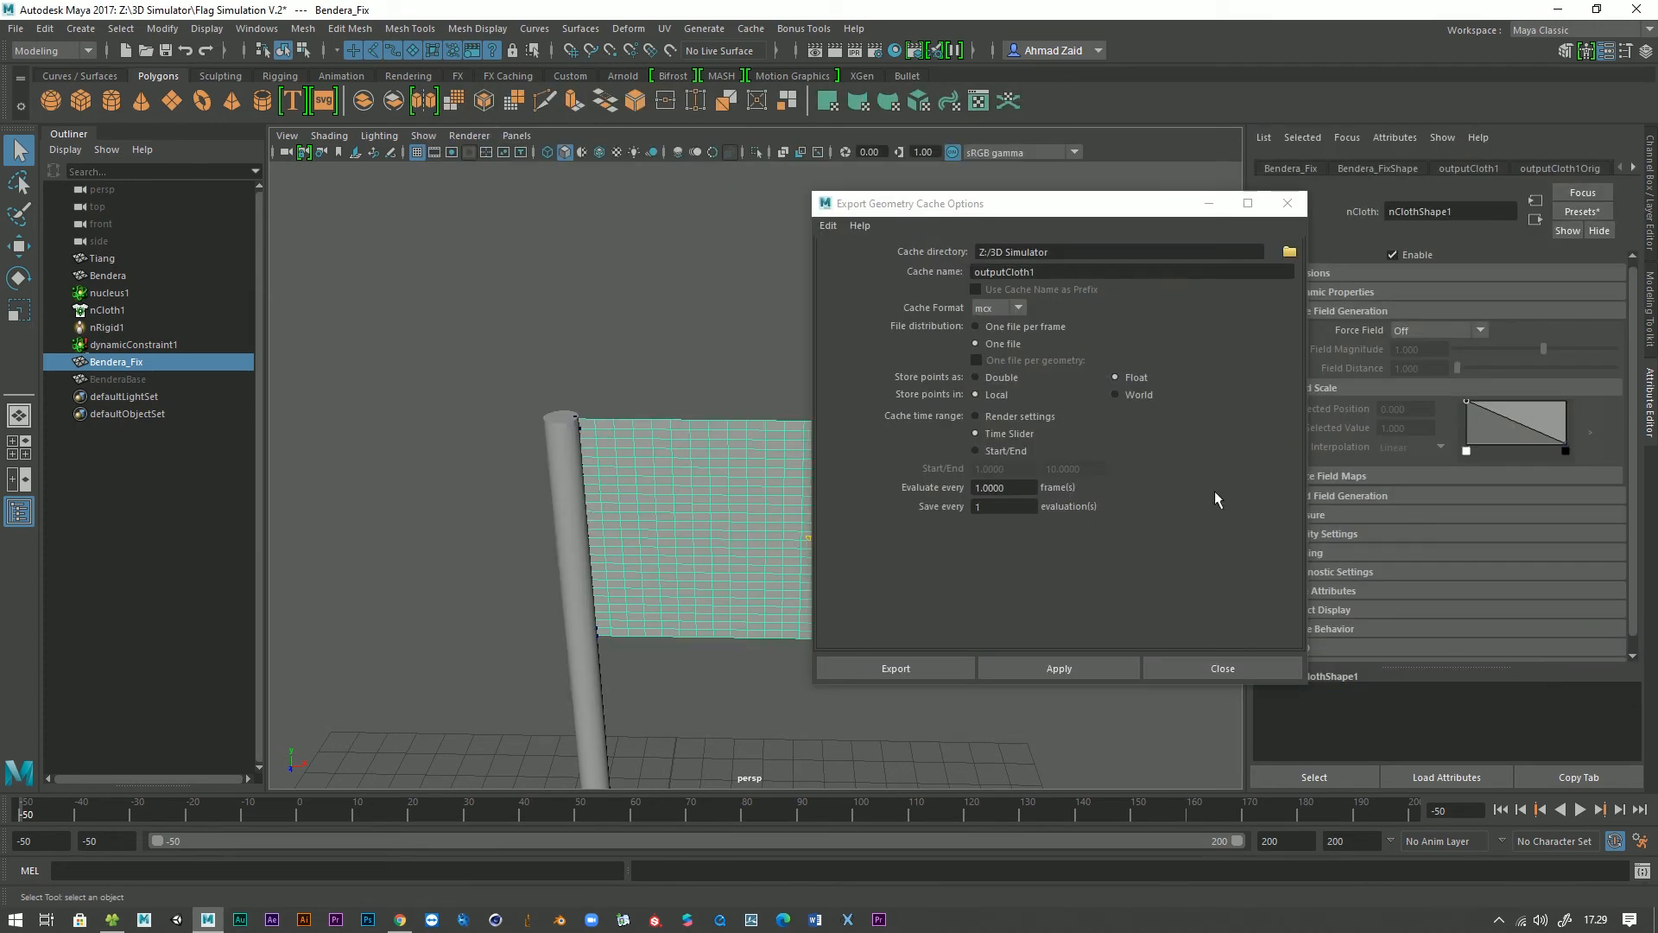
Name the cache Bendera Simulasi, with mcx format, One file distribution and the Time Slider as time range.
{"action": "double_click", "coordinate": [1093, 270]}
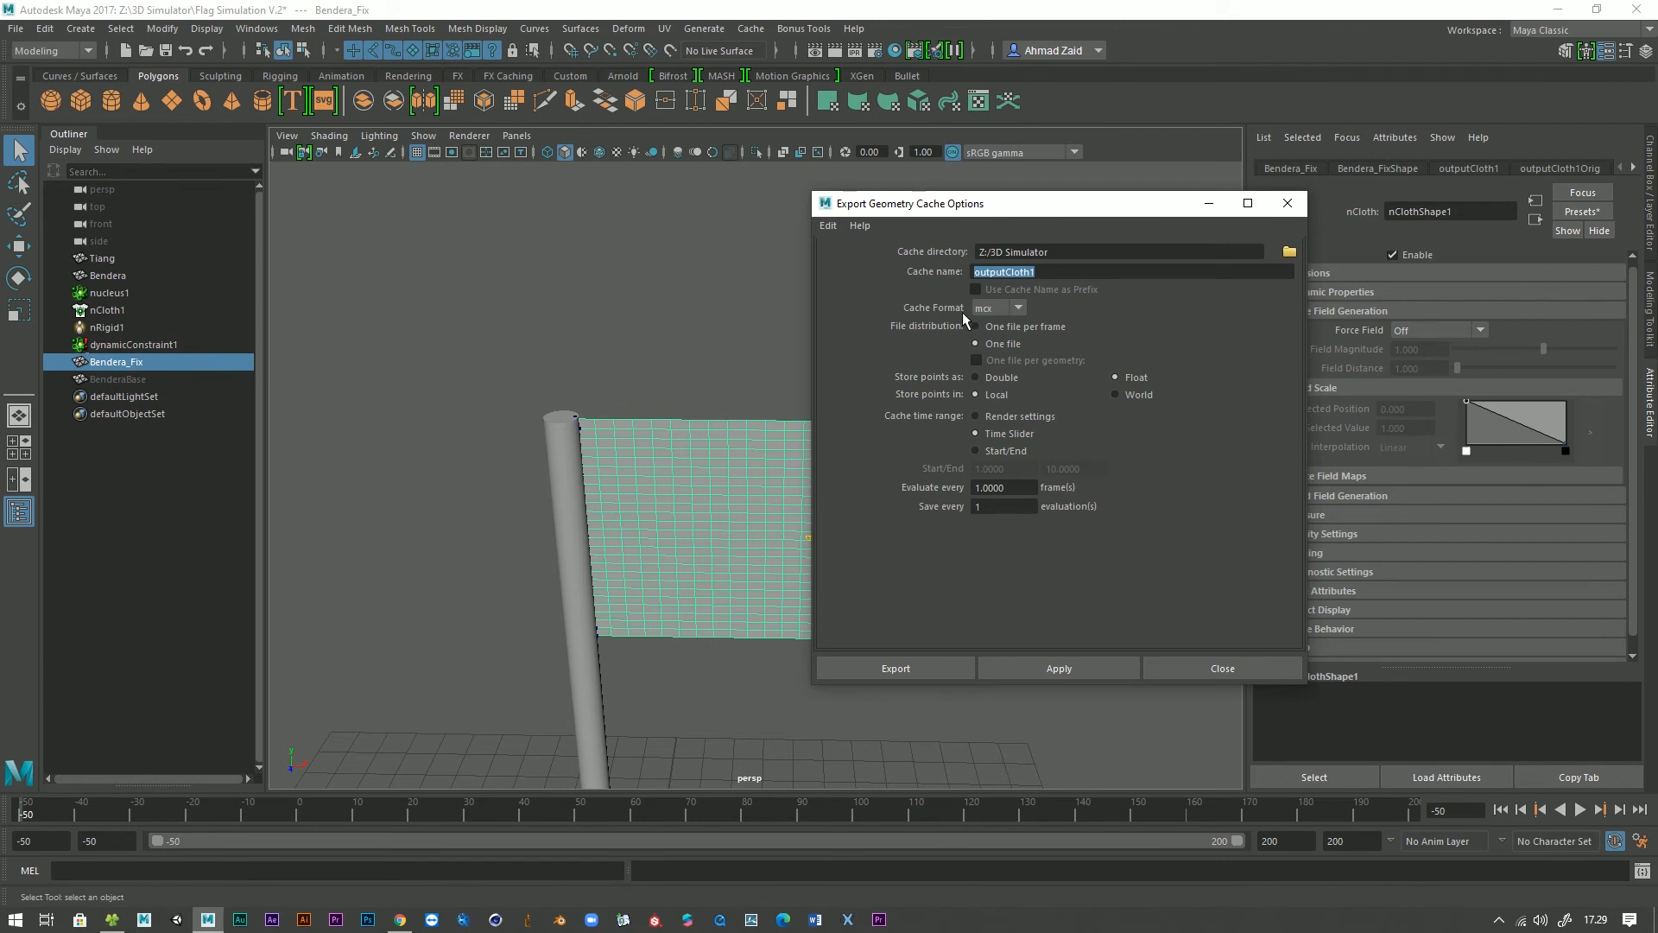
{"action": "type", "text": "Bendera Simulasi"}
{"action": "left_click", "coordinate": [1010, 309]}
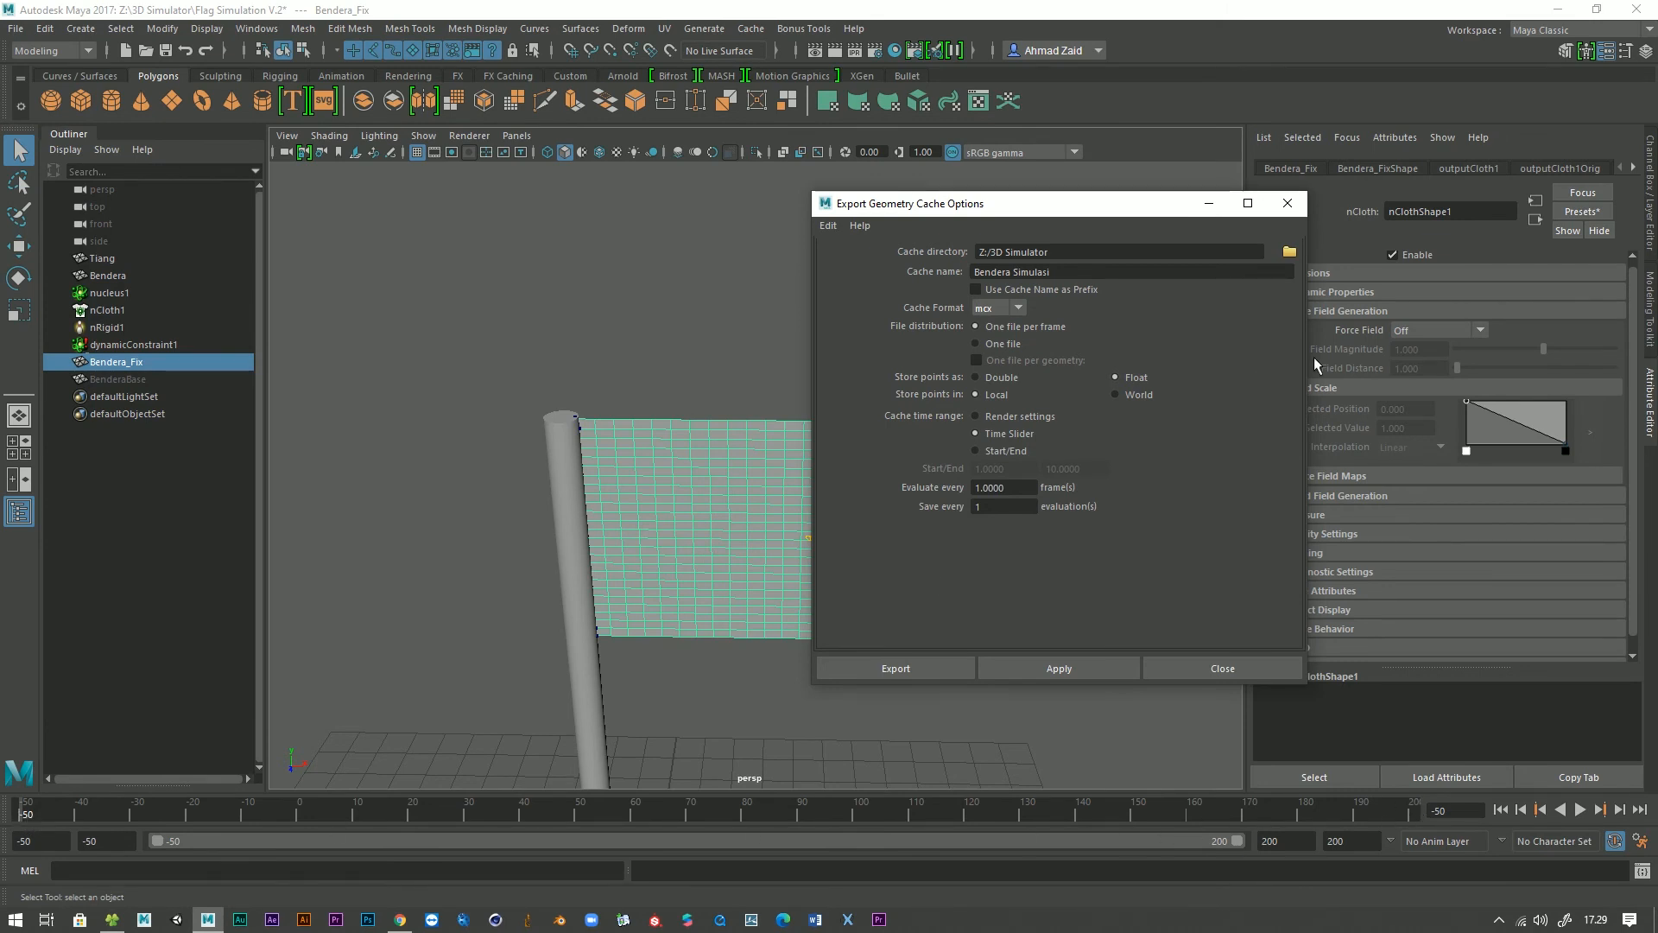
{"action": "left_click", "coordinate": [1007, 344]}
{"action": "left_click", "coordinate": [999, 454]}
{"action": "double_click", "coordinate": [1018, 475]}
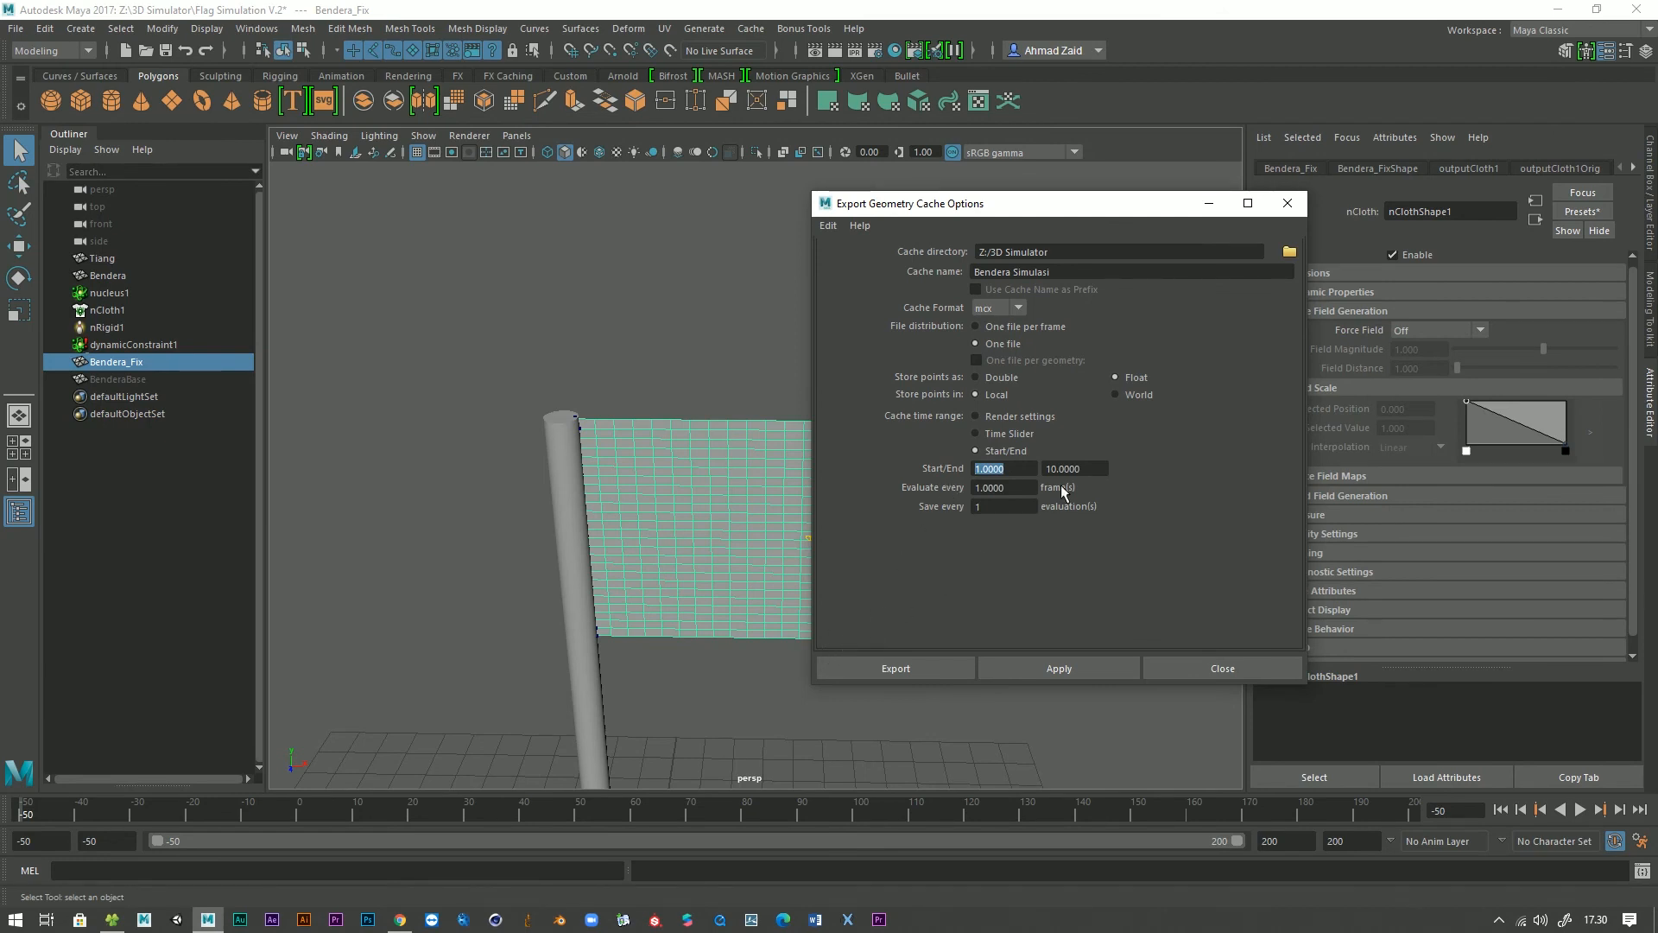
{"action": "left_click", "coordinate": [995, 434]}
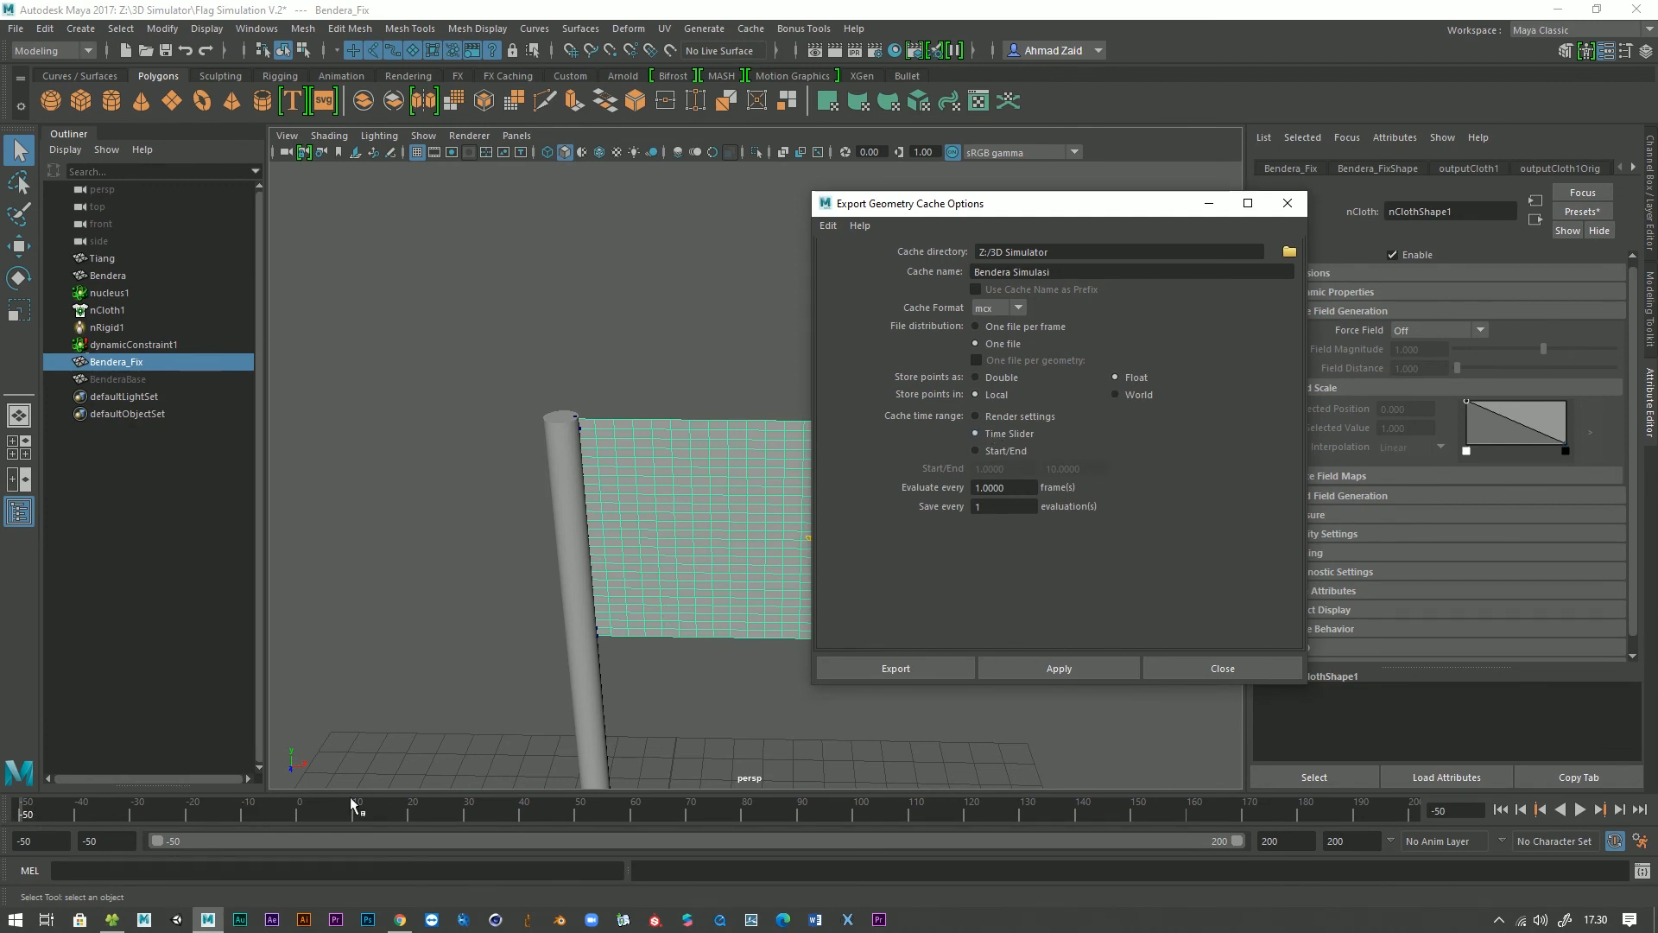
Export the geometry cache, close its options, and play the flag simulation briefly with nothing selected.
{"action": "left_click", "coordinate": [1047, 674]}
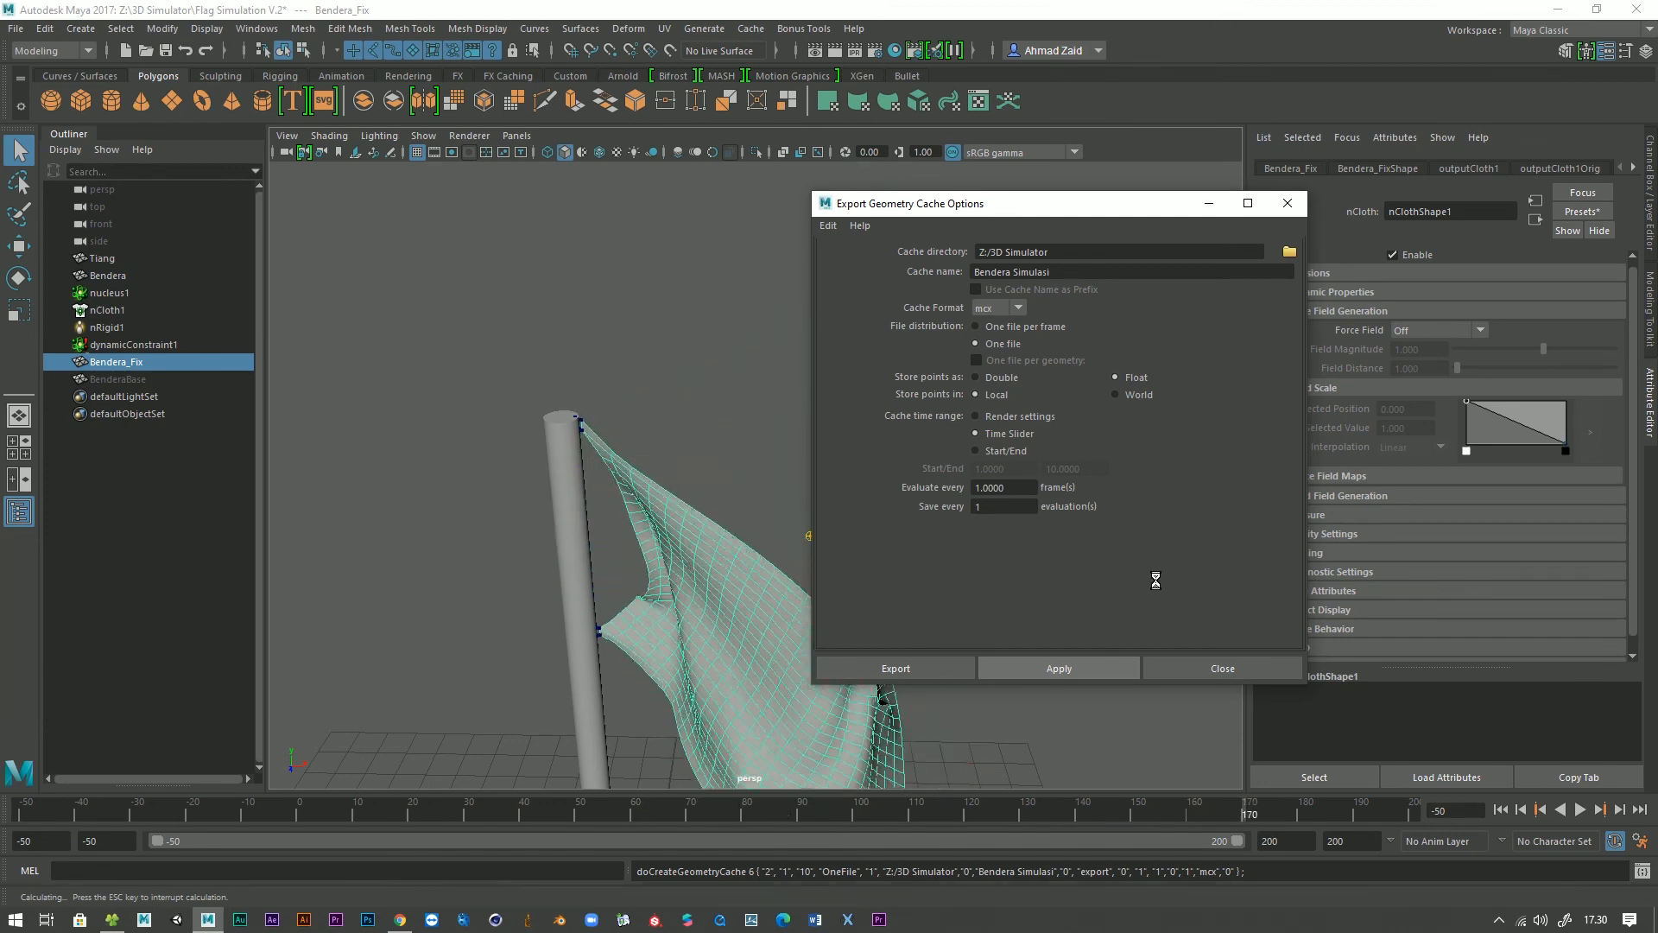
{"action": "left_click", "coordinate": [1286, 203]}
{"action": "left_click", "coordinate": [730, 603]}
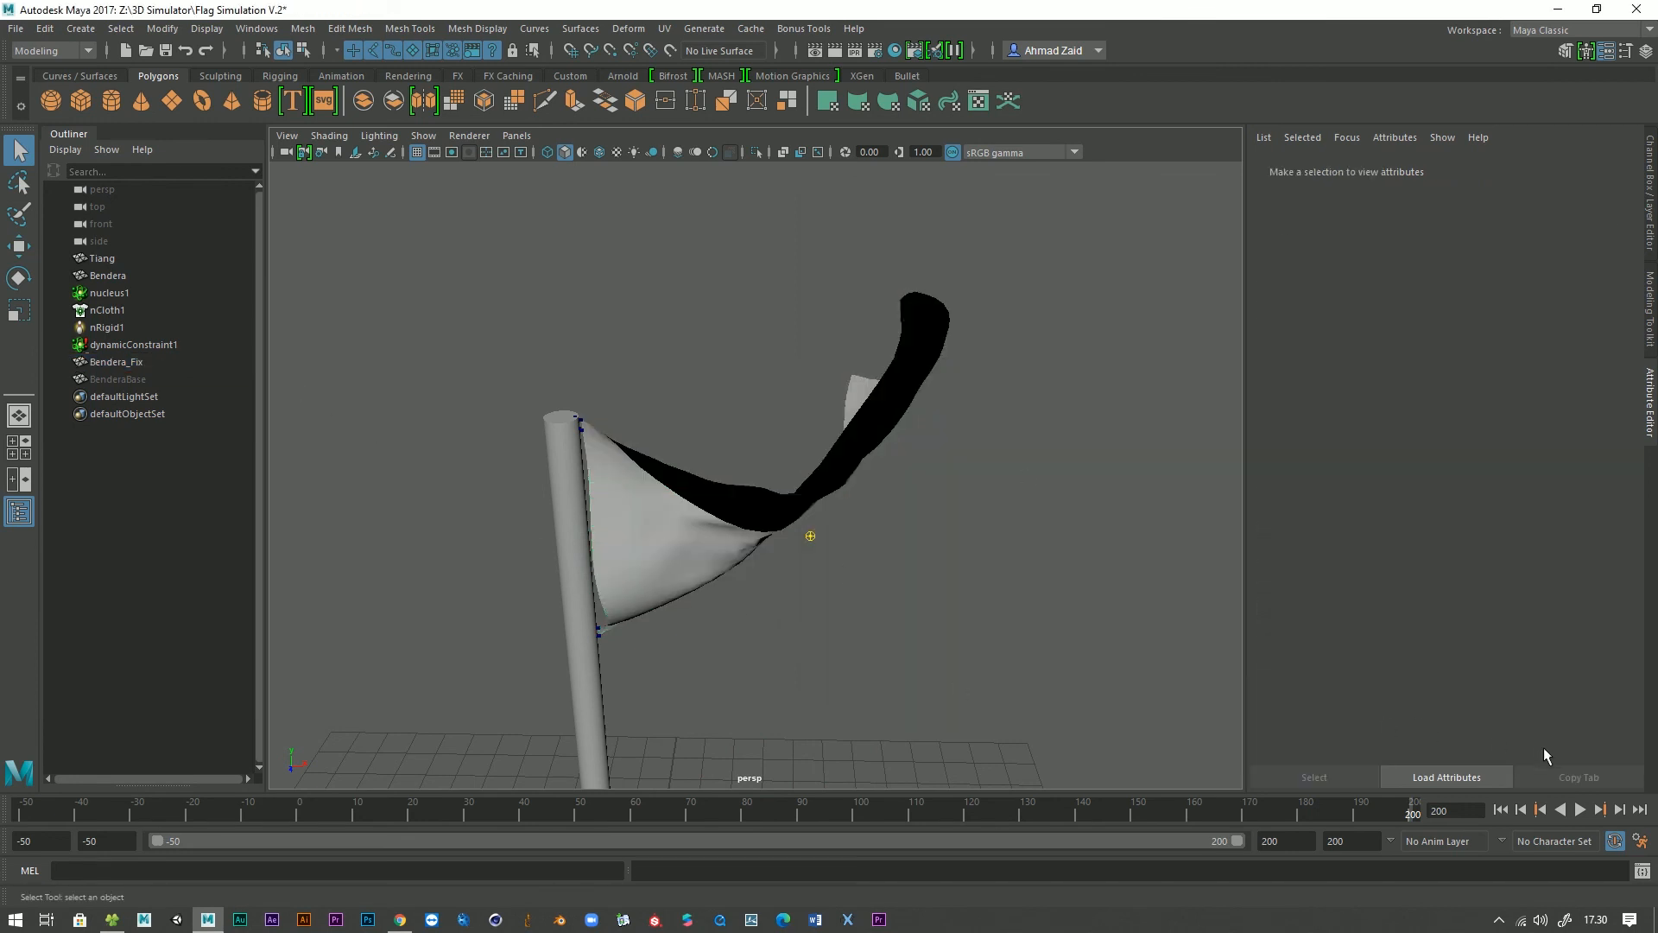
{"action": "left_click", "coordinate": [1580, 809]}
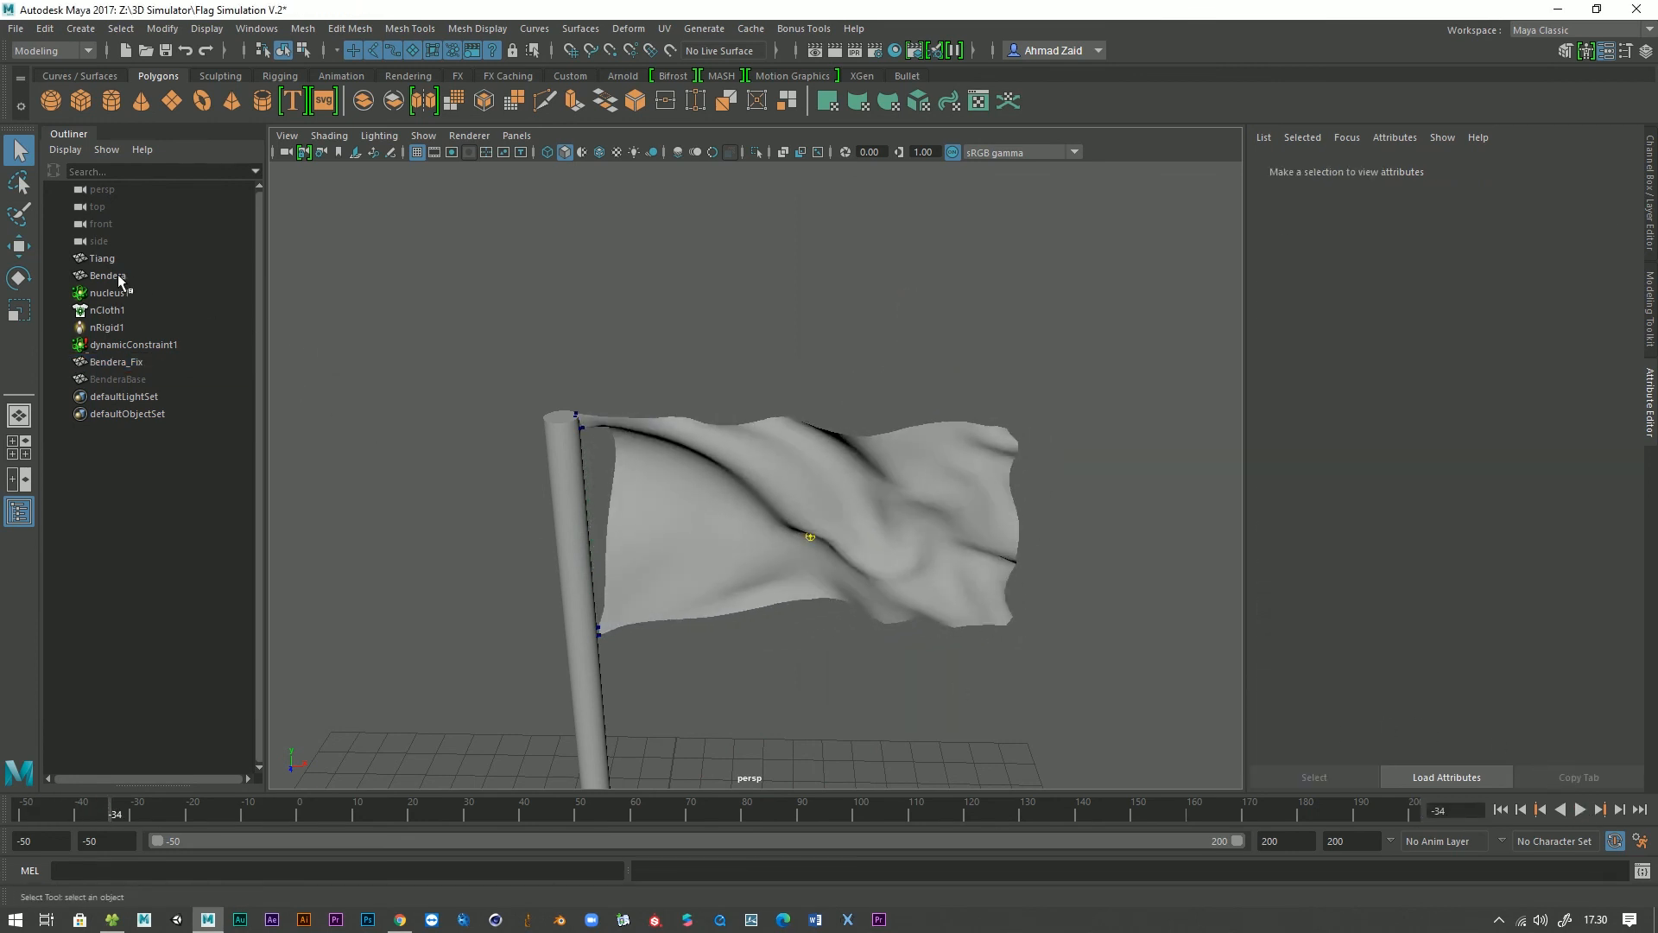
Delete nucleus1, nCloth1, nRigid1, dynamicConstraint1, the wrap base mesh and the original Bendera, keeping Tiang and Bendera_Fix.
{"action": "left_click_drag", "start_coordinate": [111, 293], "coordinate": [114, 345]}
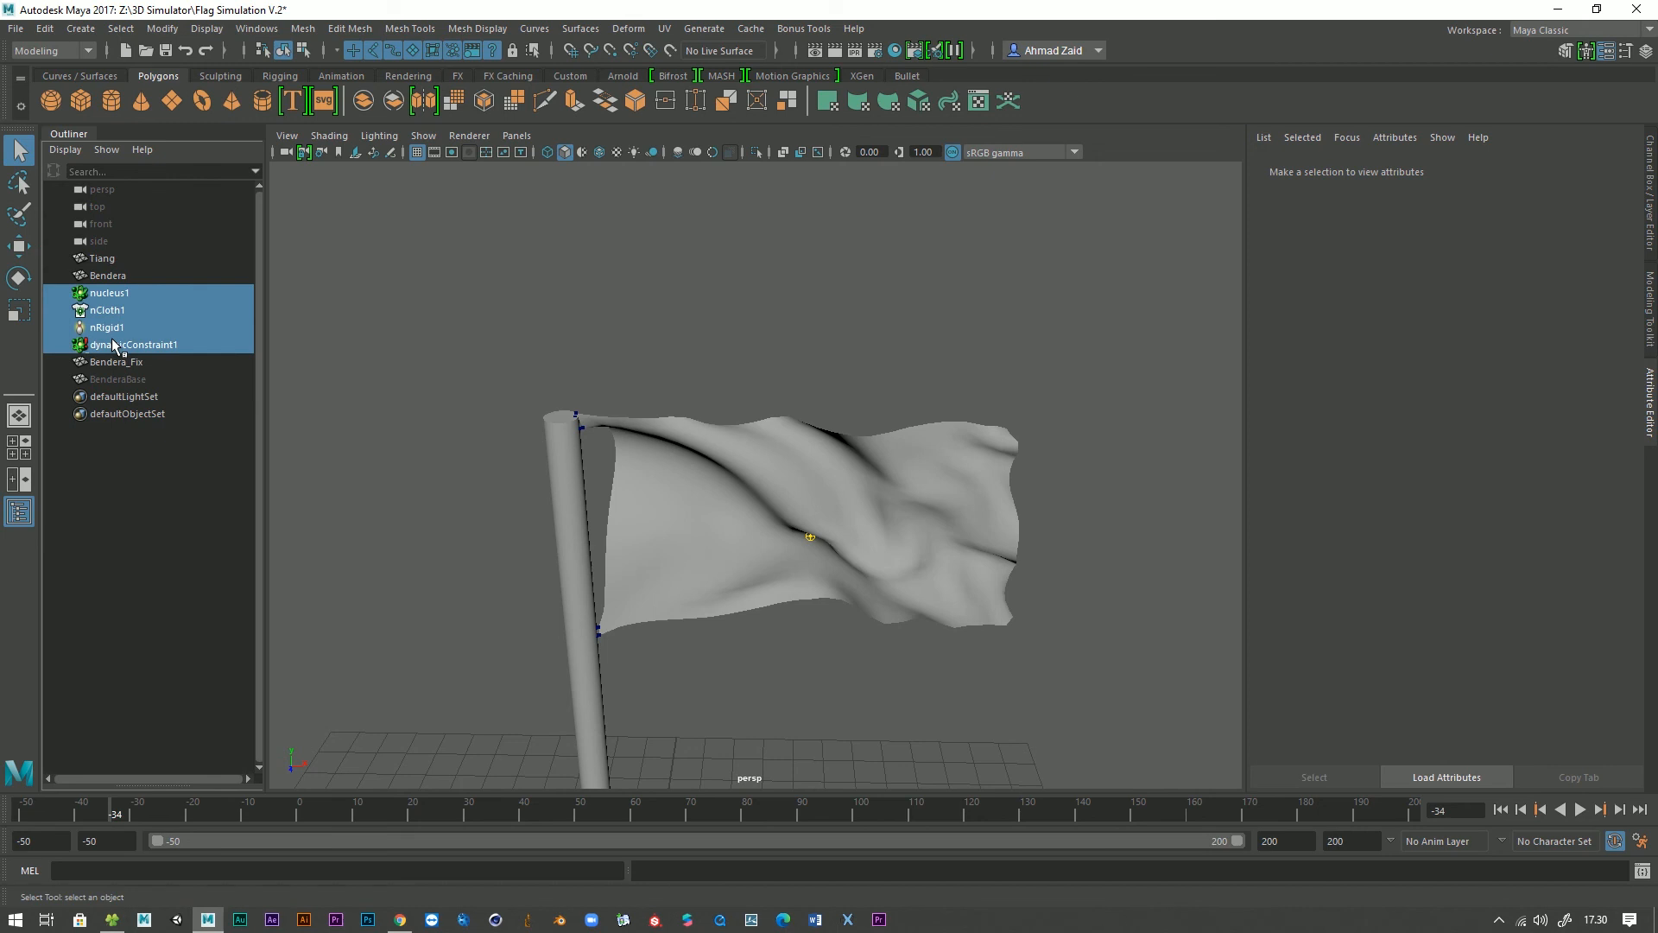
{"action": "key", "text": "Delete"}
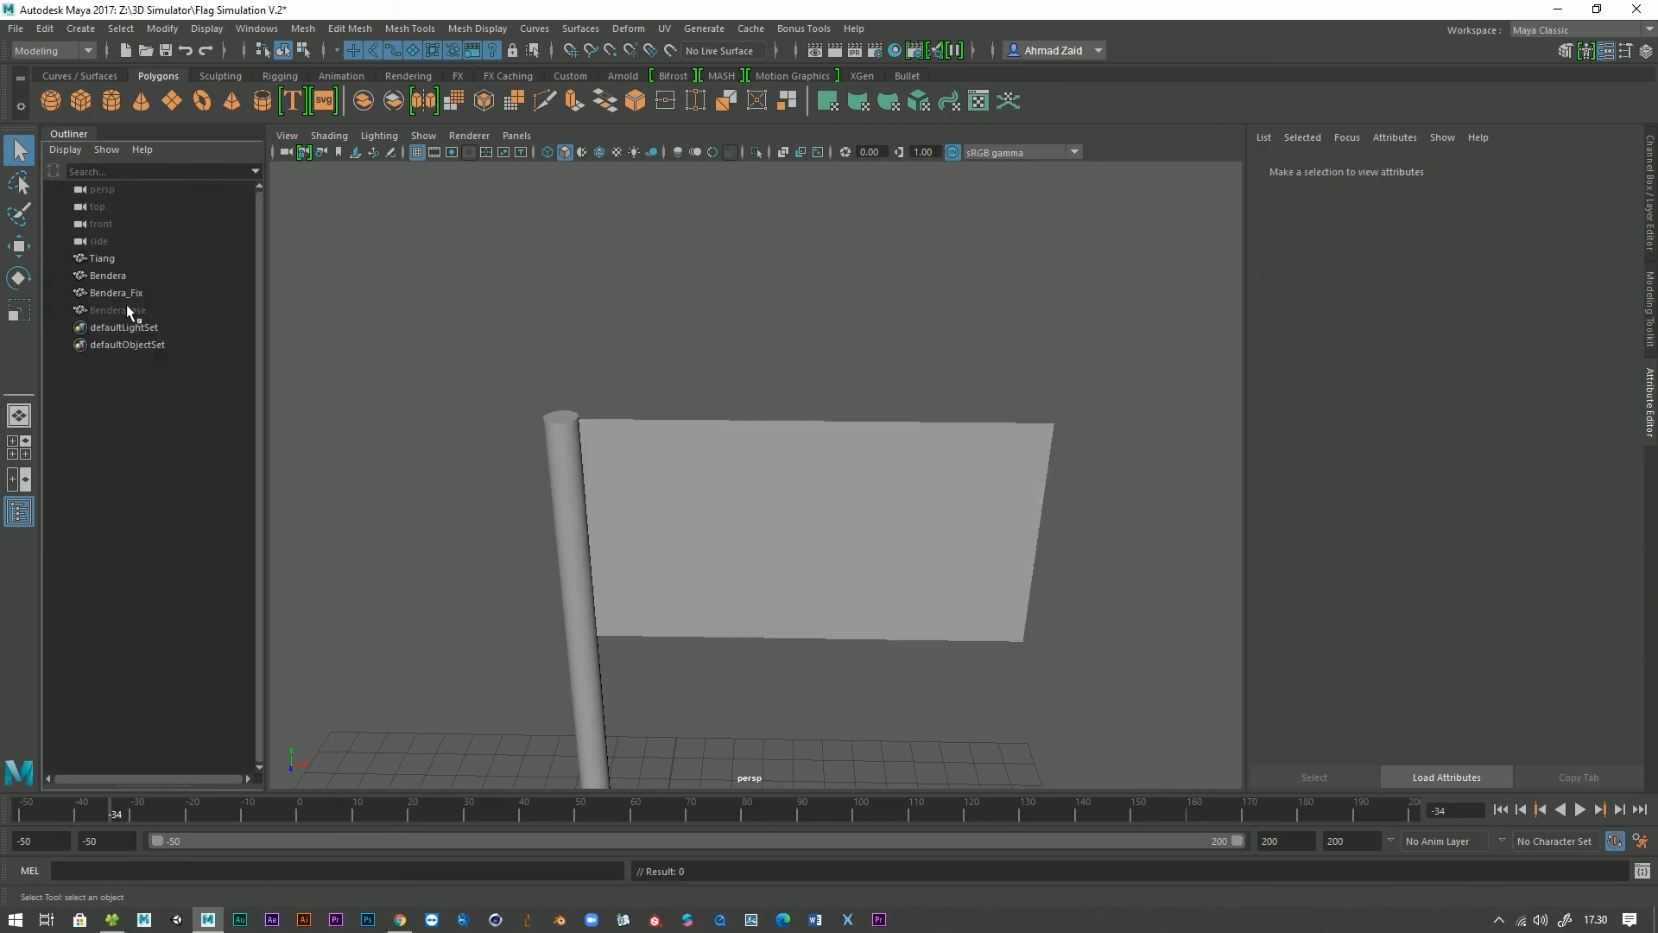
{"action": "left_click", "coordinate": [136, 308]}
{"action": "key", "text": "Delete"}
{"action": "left_click", "coordinate": [127, 274]}
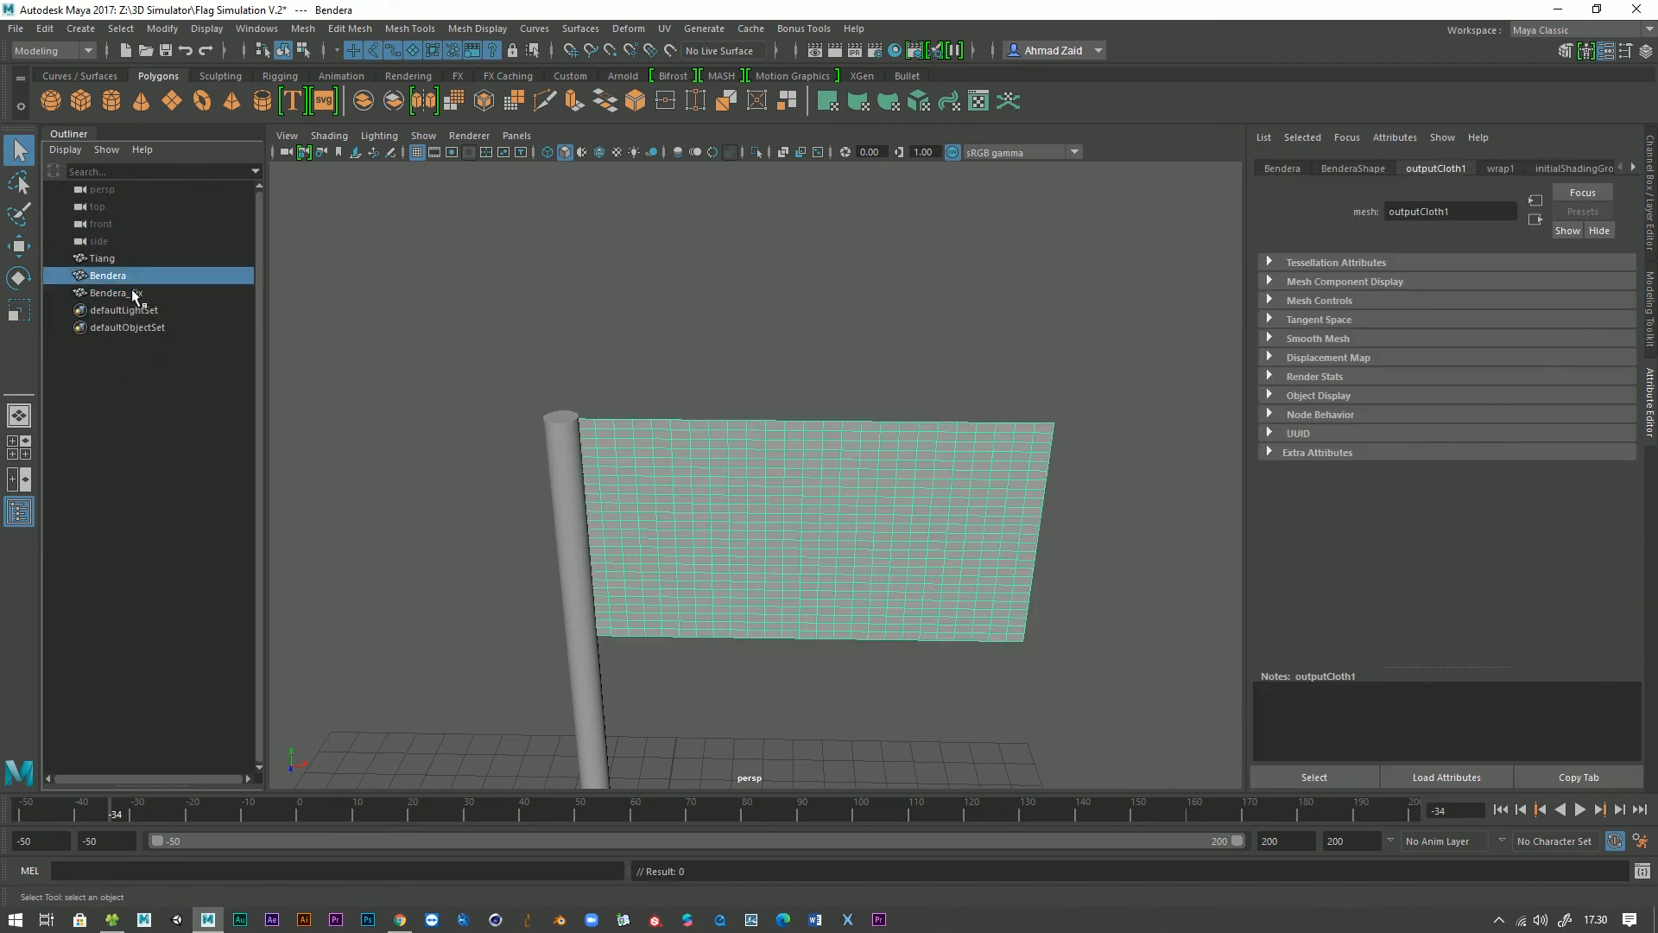
{"action": "key", "text": "Delete"}
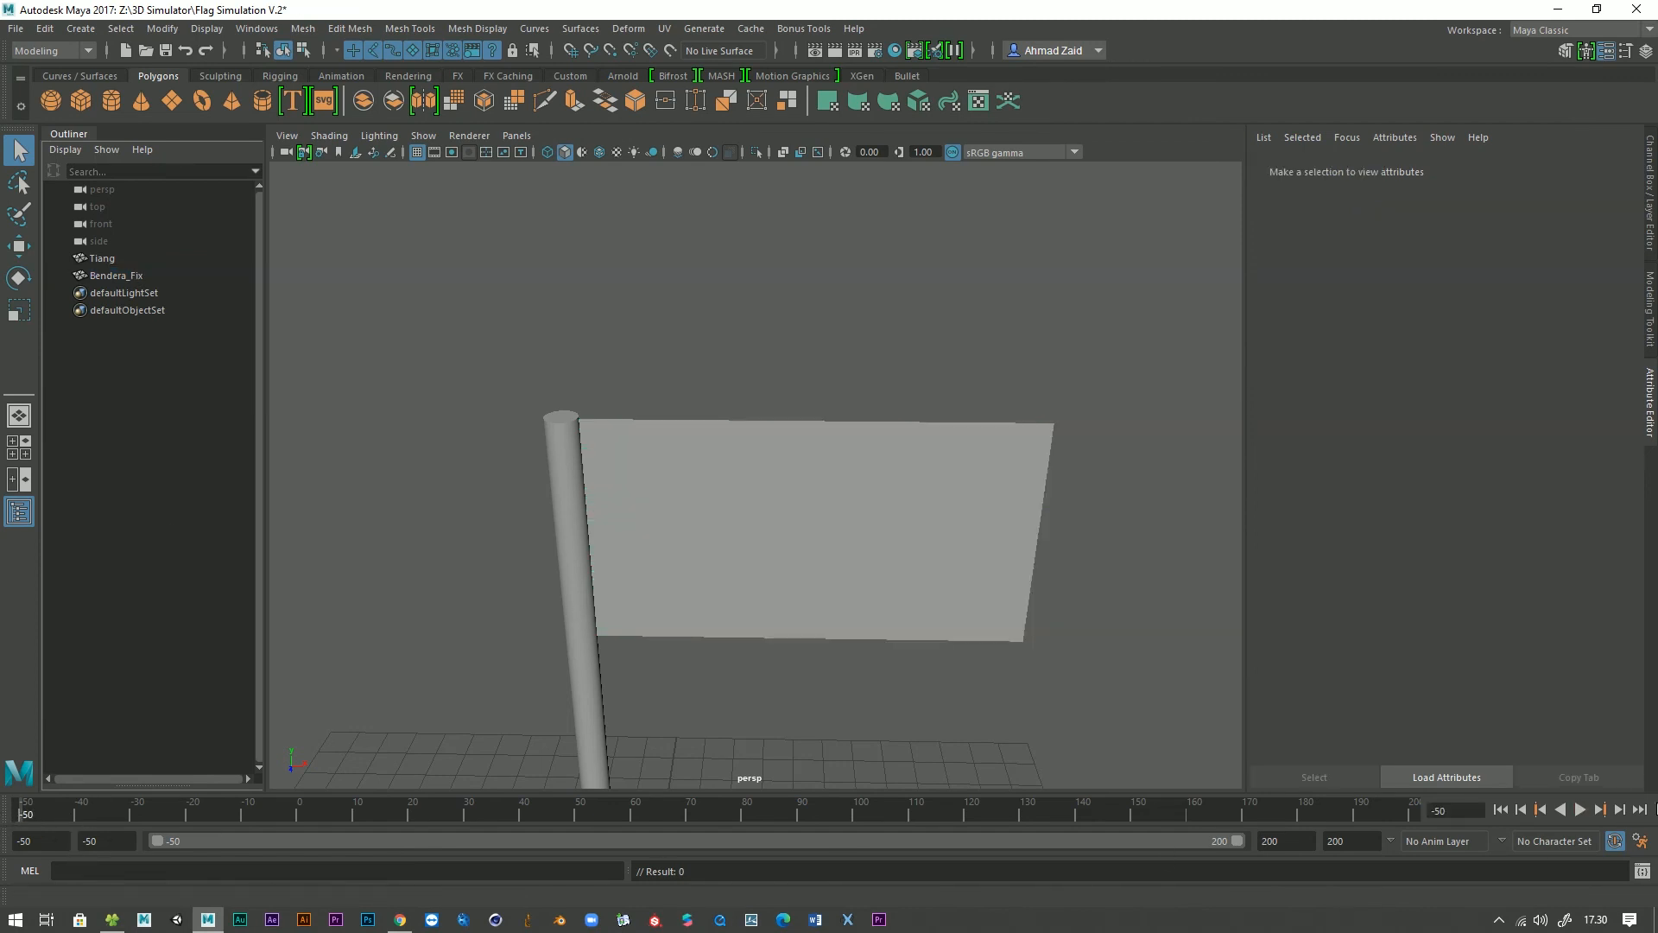
Play the timeline to check Bendera_Fix without its simulation nodes, then stop and return to frame -50.
{"action": "left_click", "coordinate": [1580, 809]}
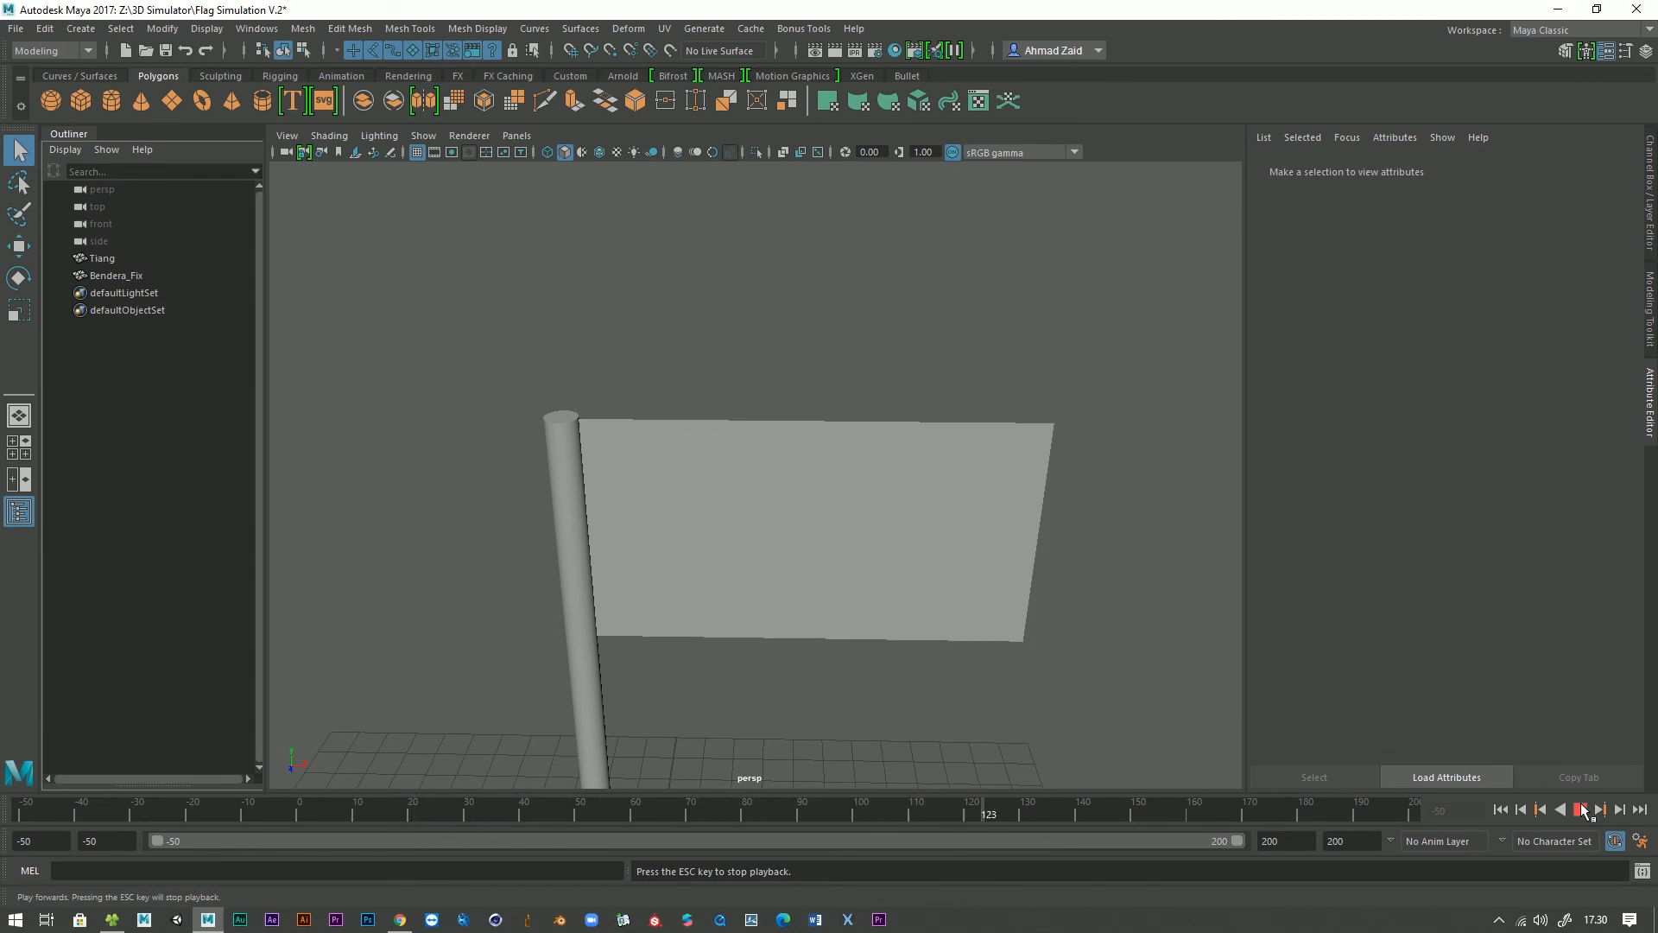
{"action": "left_click", "coordinate": [1582, 809]}
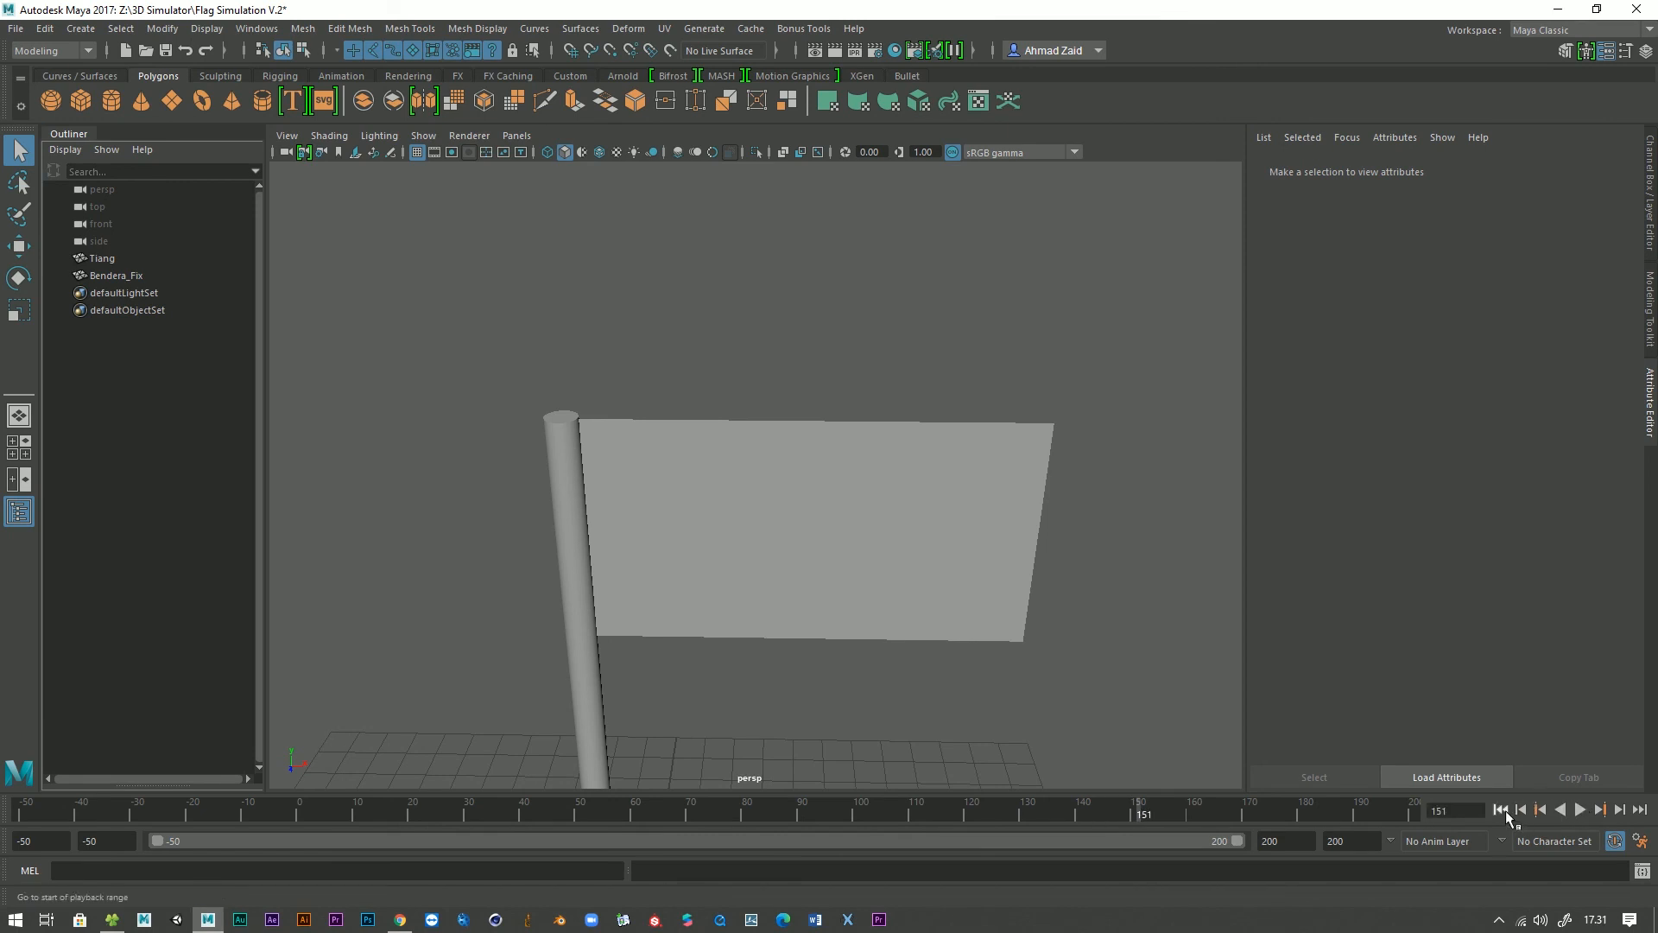
{"action": "left_click", "coordinate": [1501, 809]}
Import the geometry cache Bendera Simulasi.xml onto the Bendera_Fix mesh.
{"action": "left_click_drag", "start_coordinate": [779, 663], "coordinate": [687, 551], "text": "alt"}
{"action": "left_click", "coordinate": [916, 602]}
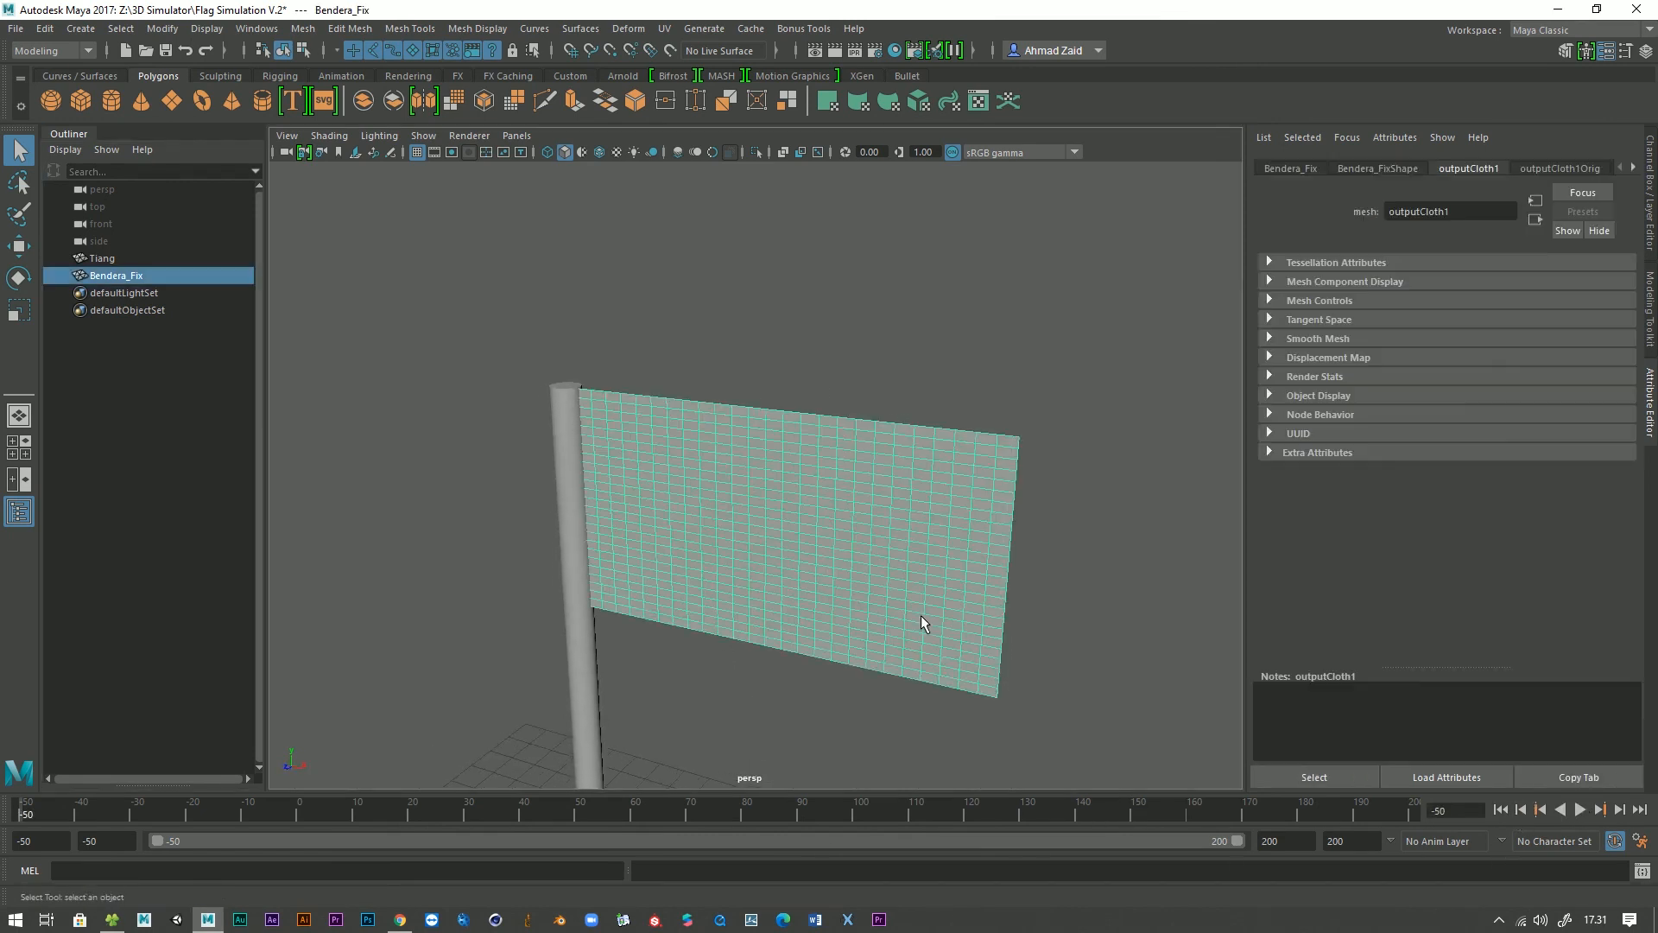
{"action": "middle_click_drag", "start_coordinate": [920, 616], "coordinate": [920, 689], "text": "alt"}
{"action": "left_click_drag", "start_coordinate": [920, 689], "coordinate": [816, 621], "text": "alt"}
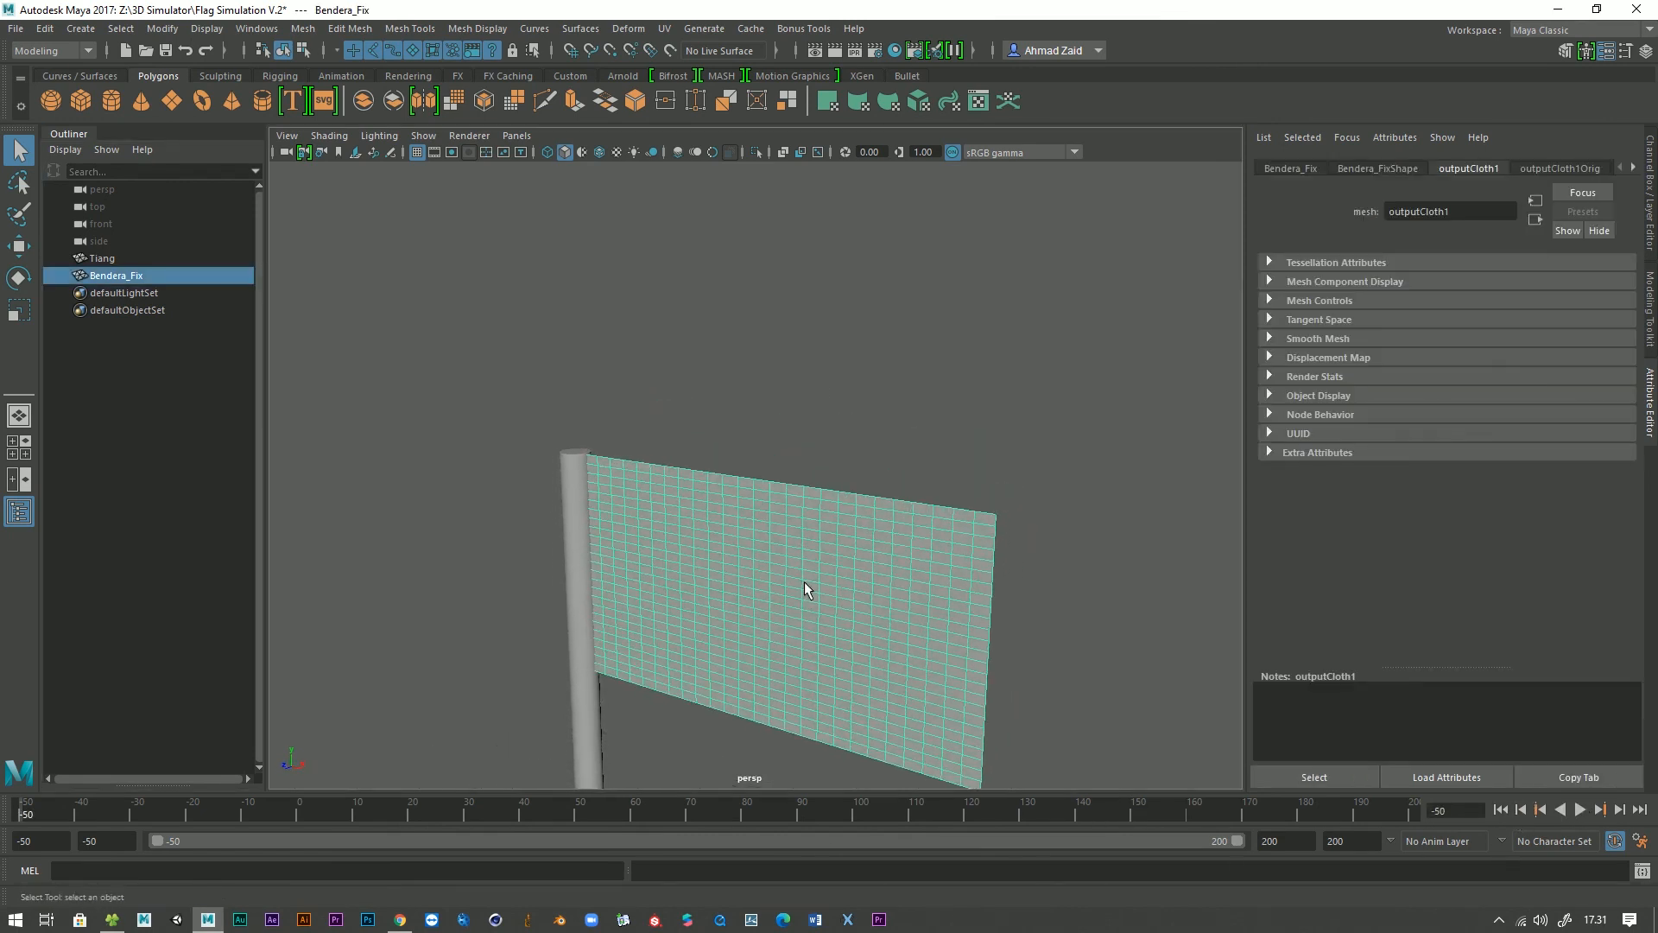
{"action": "middle_click_drag", "start_coordinate": [798, 539], "coordinate": [842, 442], "text": "alt"}
{"action": "scroll", "coordinate": [843, 442], "scroll_direction": "up", "scroll_amount": 1}
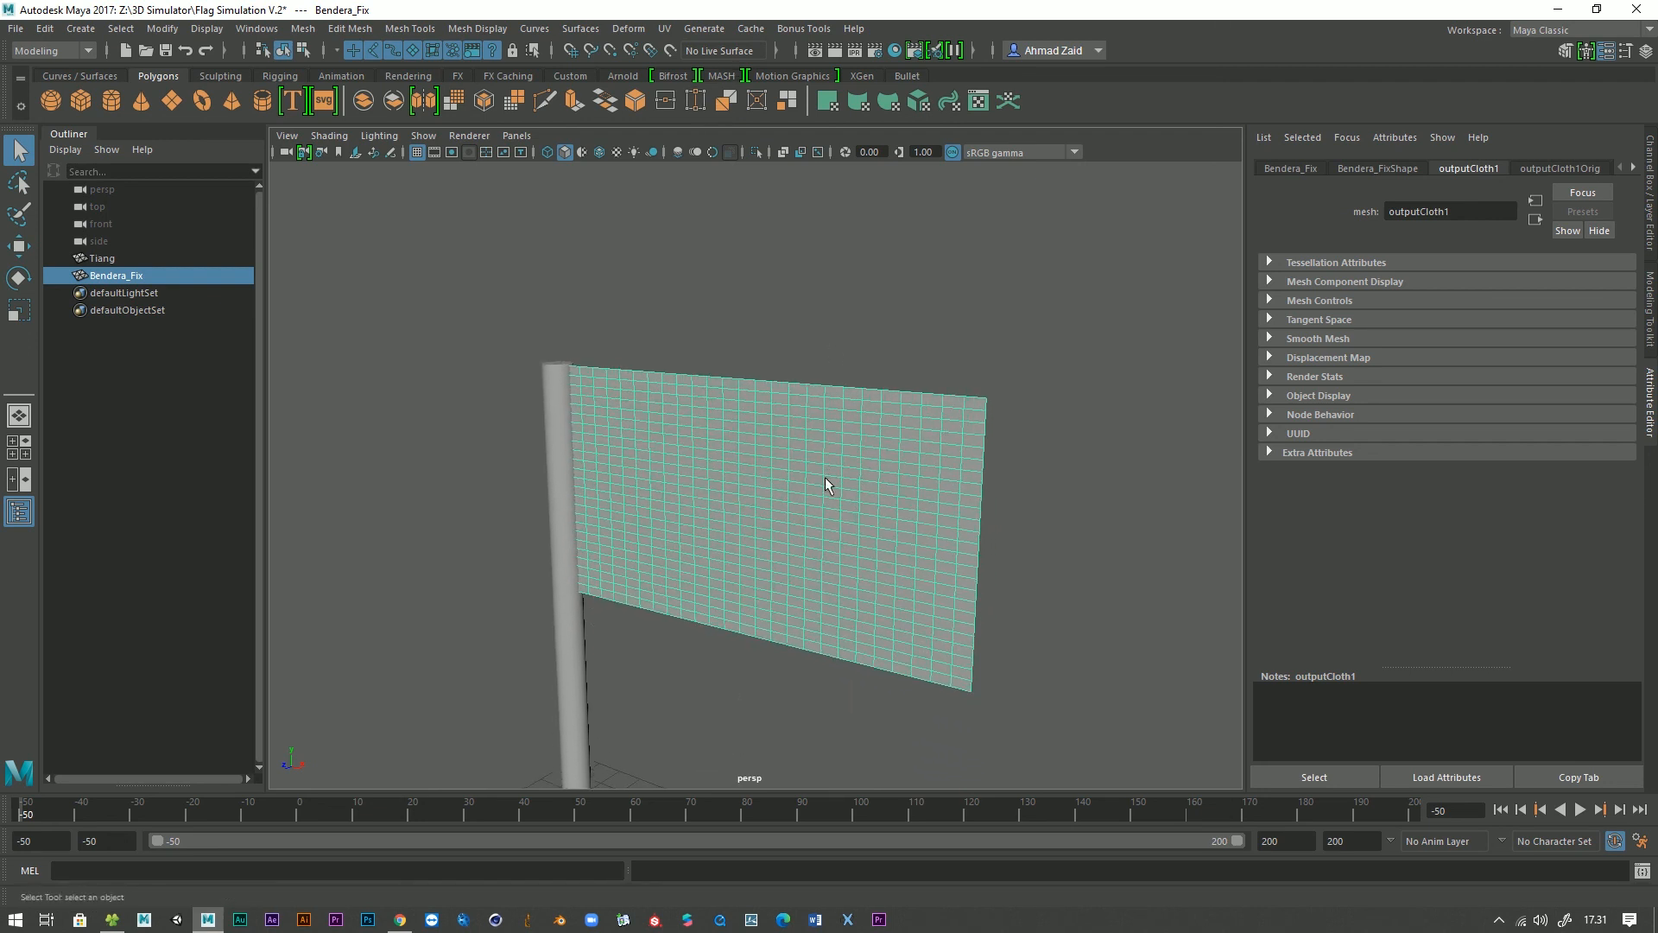
{"action": "left_click", "coordinate": [750, 28]}
{"action": "mouse_move", "coordinate": [819, 85]}
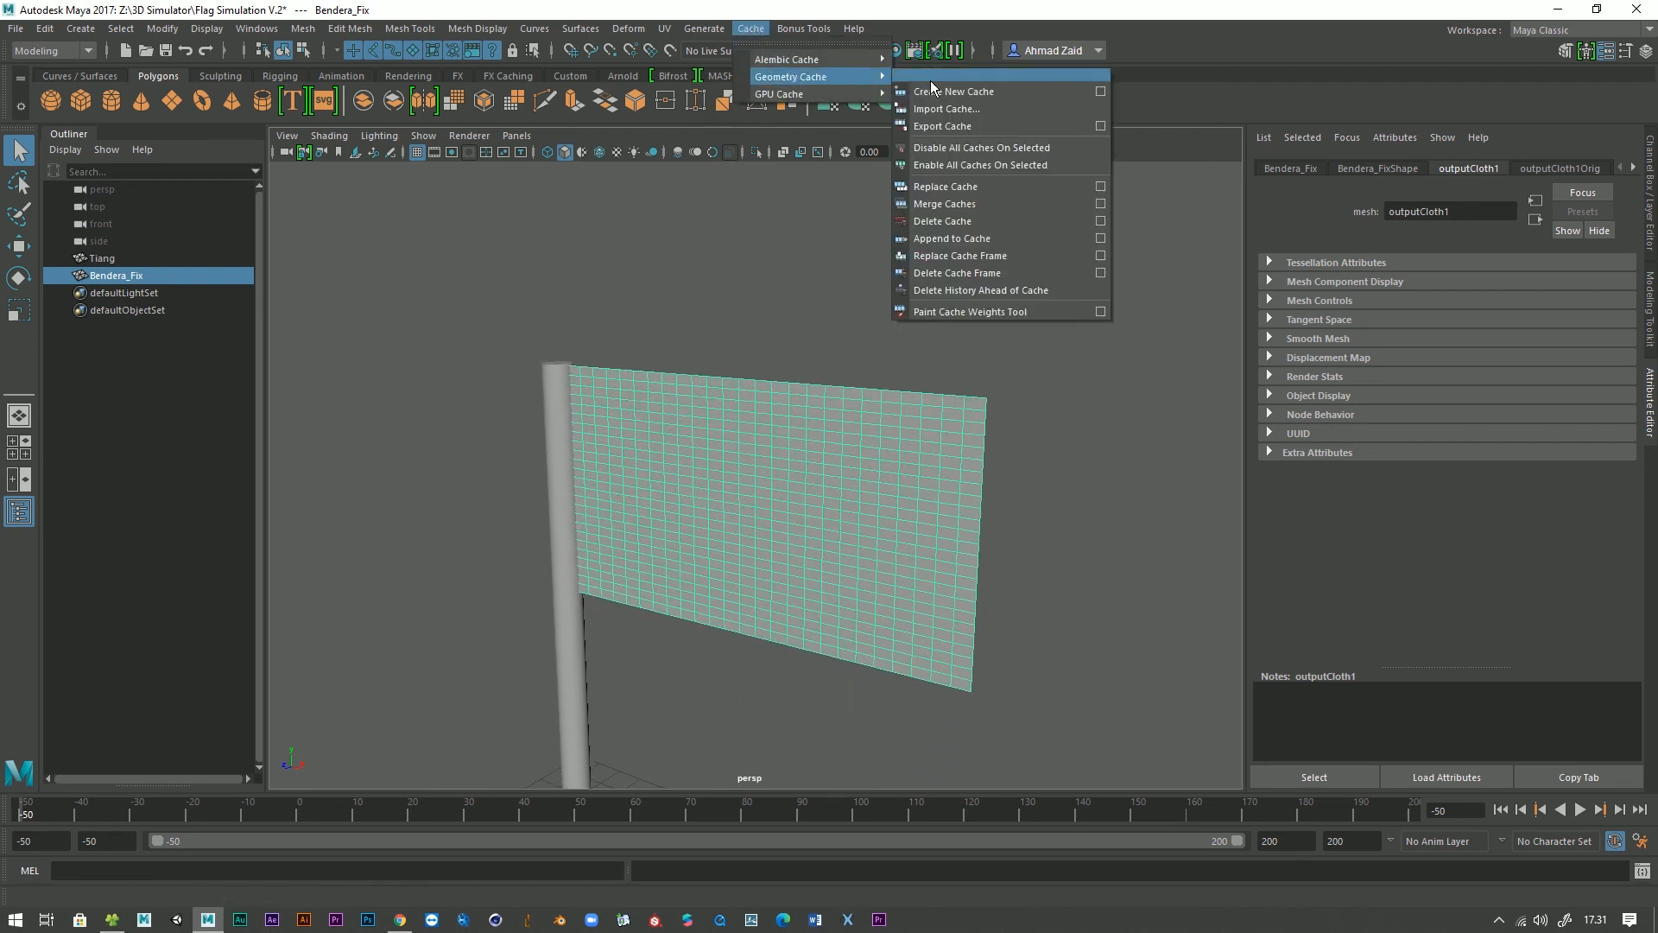
{"action": "left_click", "coordinate": [989, 108]}
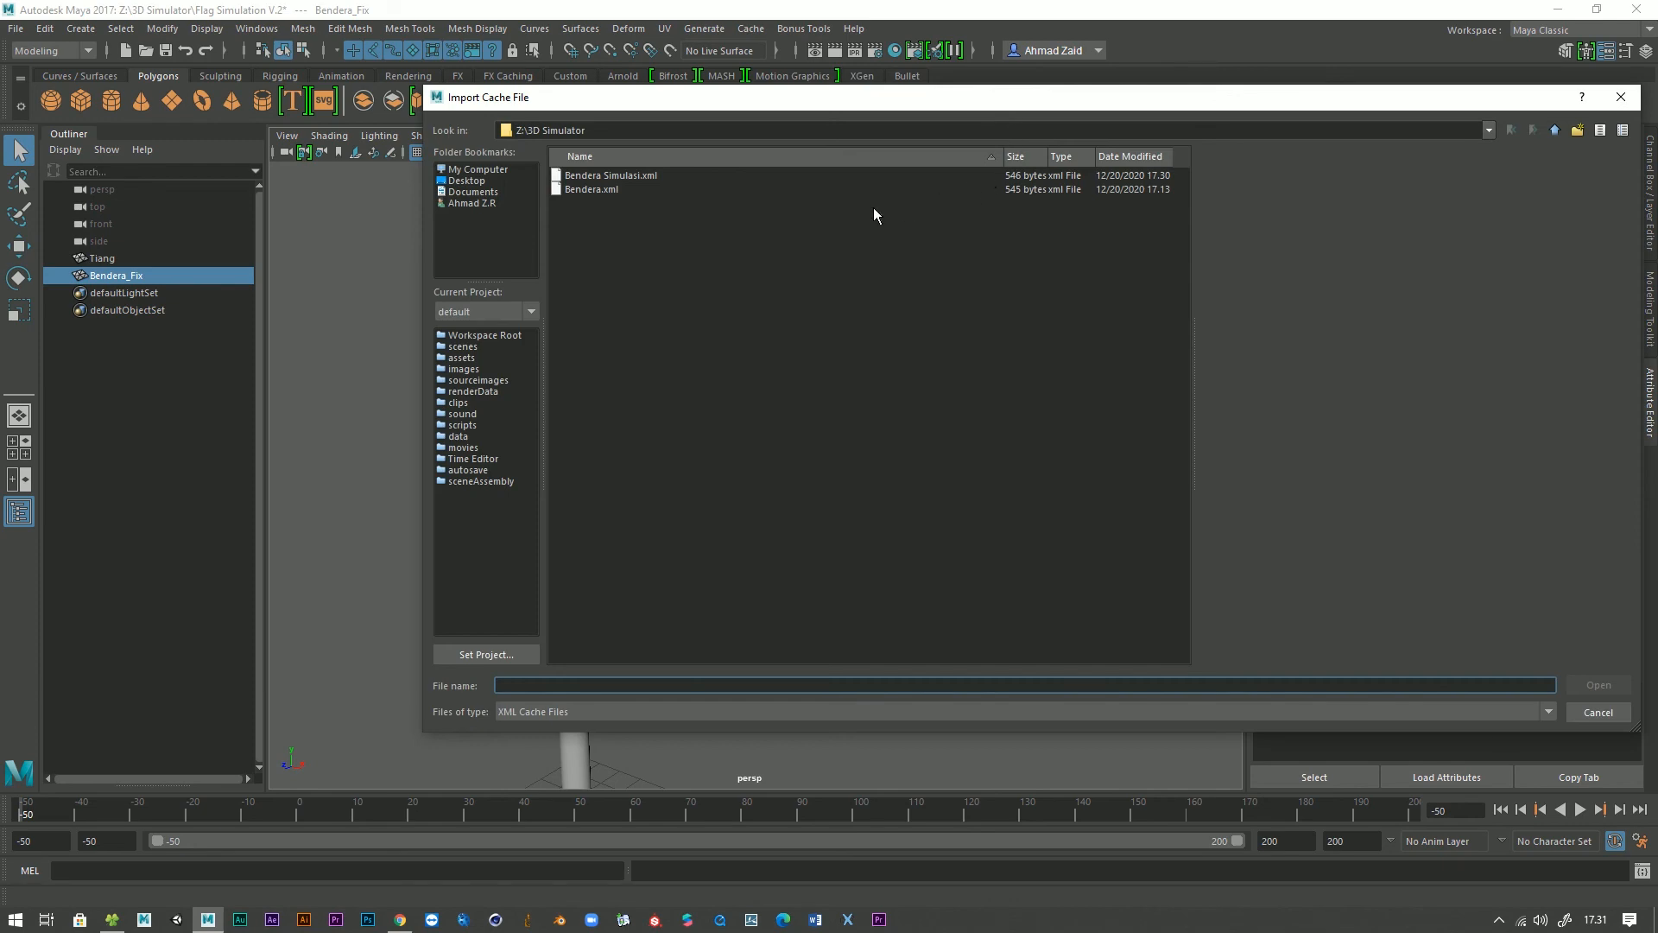
{"action": "left_click", "coordinate": [610, 176]}
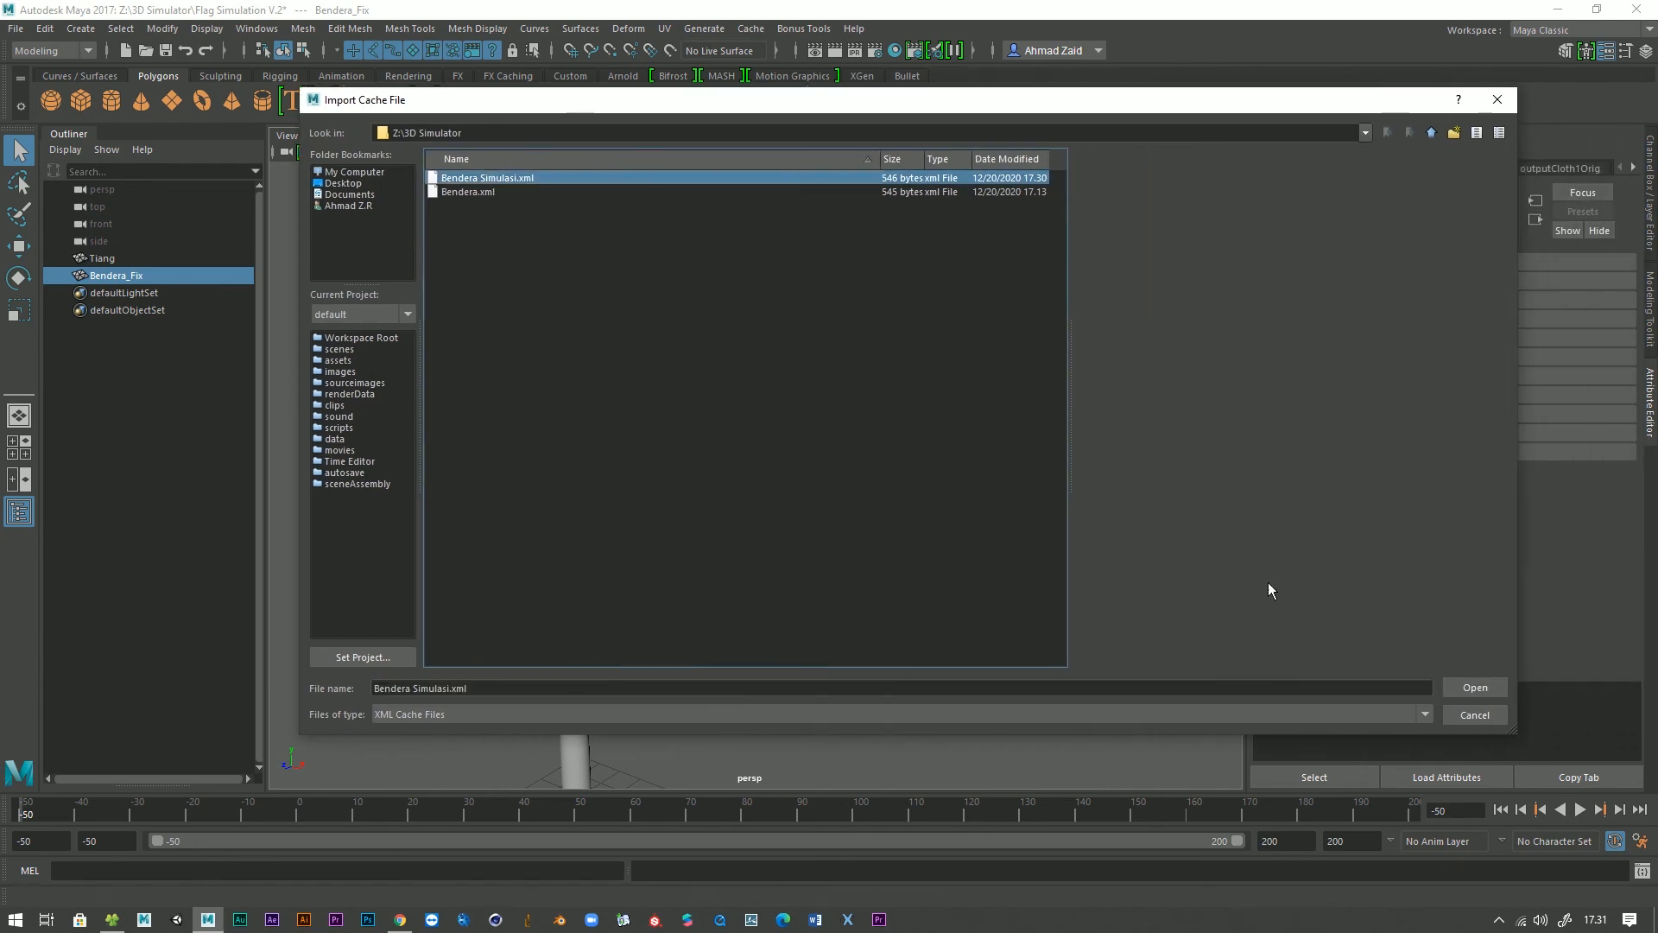
{"action": "left_click", "coordinate": [1475, 687]}
Play the cached animation of Bendera_Fix to check the flag's motion around the pole, then stop playback.
{"action": "left_click", "coordinate": [1580, 809]}
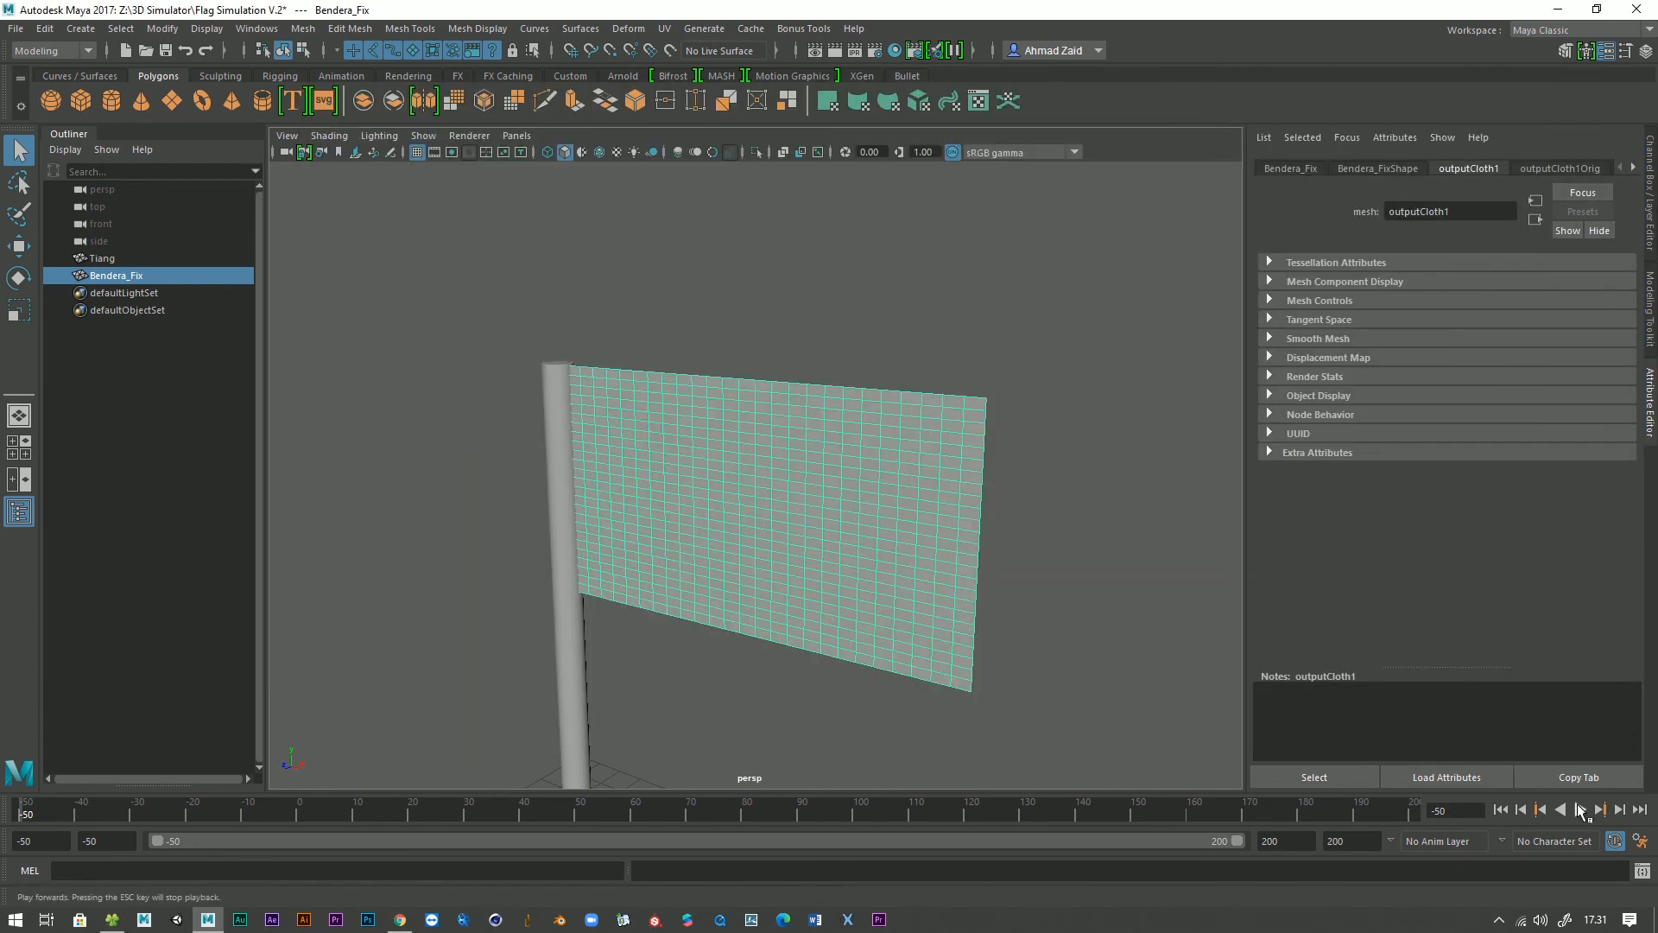
{"action": "scroll", "coordinate": [922, 591], "scroll_direction": "down", "scroll_amount": 4}
{"action": "left_click_drag", "start_coordinate": [921, 591], "coordinate": [990, 560], "text": "alt"}
{"action": "scroll", "coordinate": [978, 665], "scroll_direction": "up", "scroll_amount": 2}
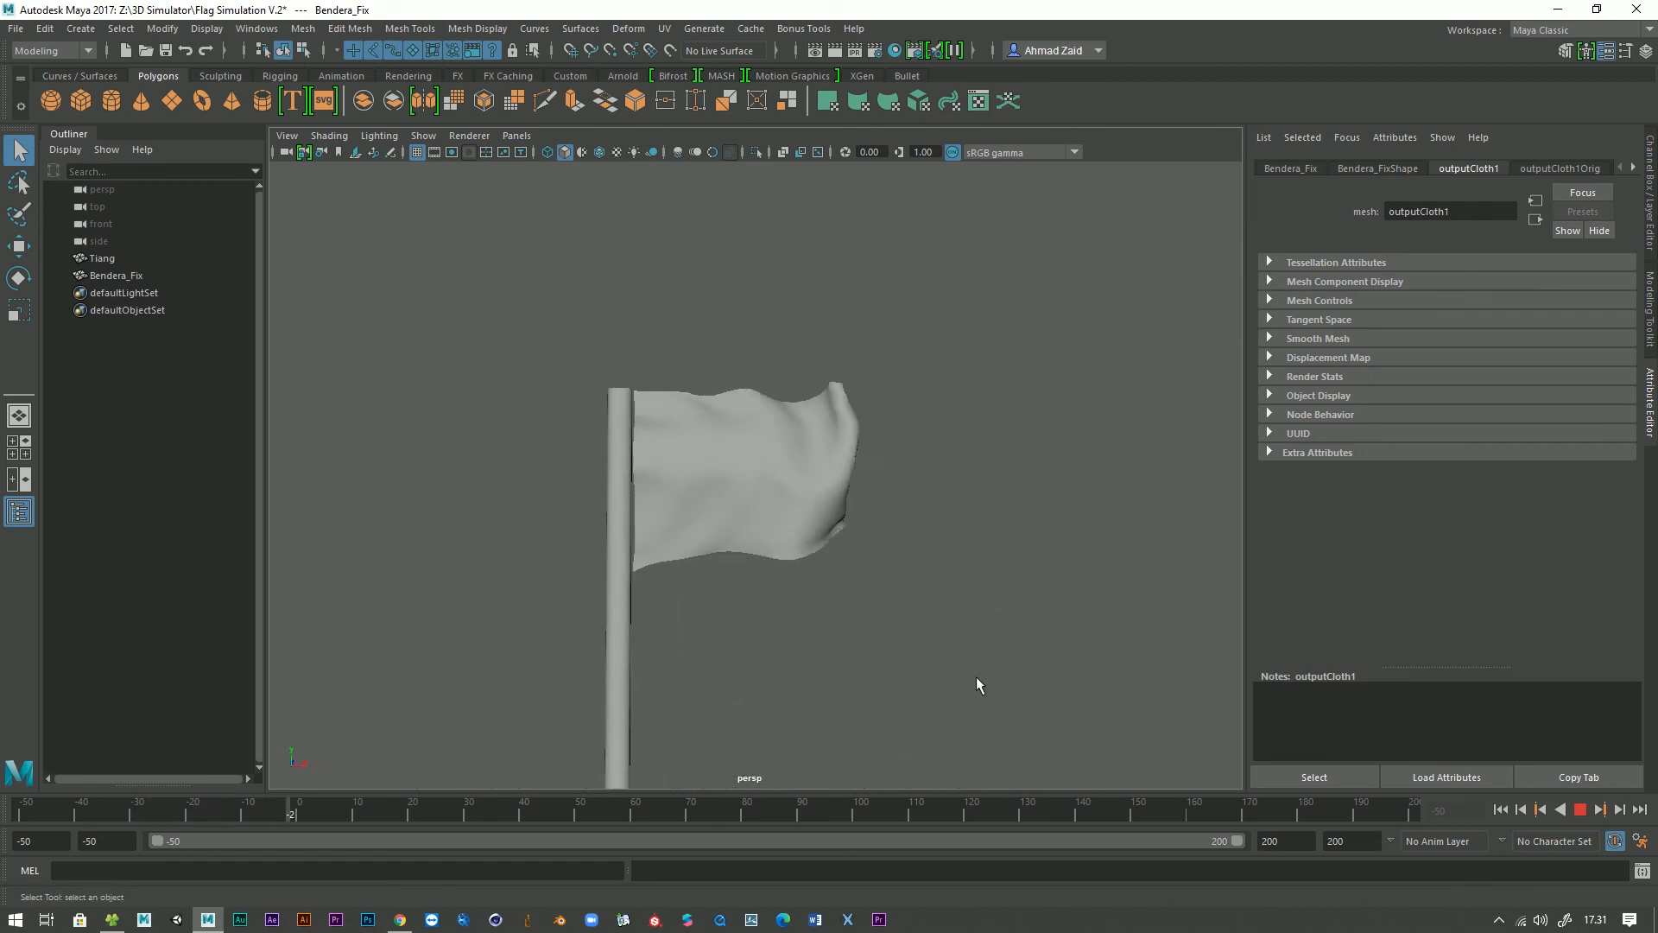
{"action": "left_click_drag", "start_coordinate": [980, 680], "coordinate": [1012, 667], "text": "alt"}
{"action": "scroll", "coordinate": [1004, 735], "scroll_direction": "up", "scroll_amount": 2}
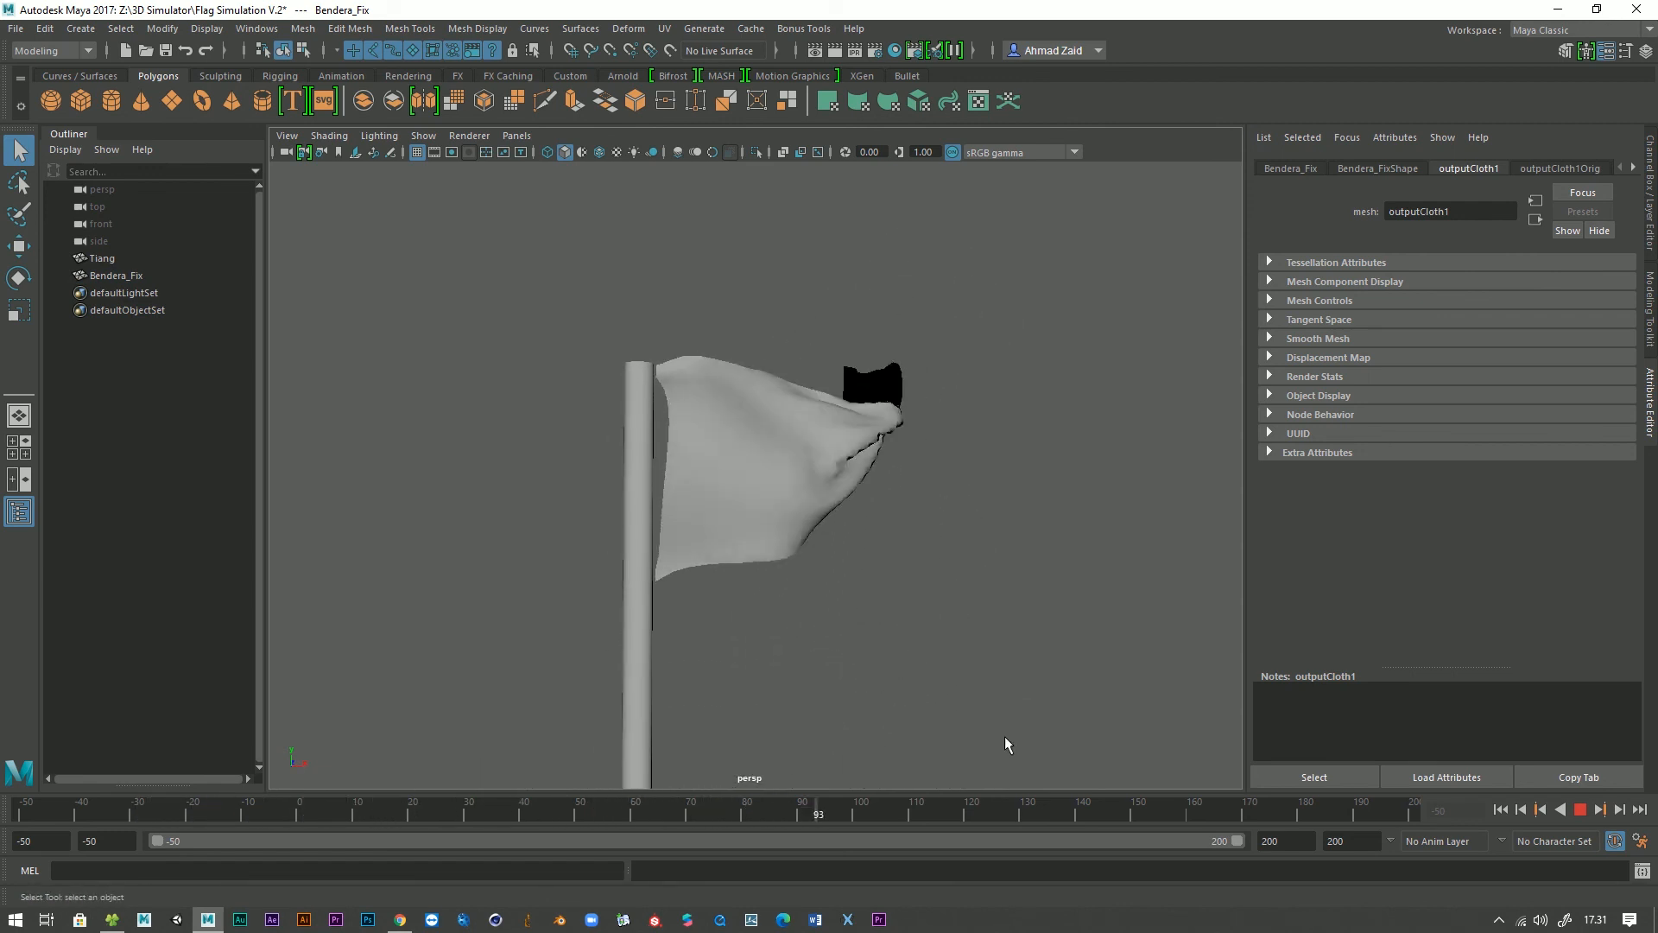
{"action": "left_click", "coordinate": [1579, 810]}
Turn on smooth mesh preview for Bendera_Fix, clear the selection, and resume playback to view the smoothed flag.
{"action": "left_click", "coordinate": [893, 710]}
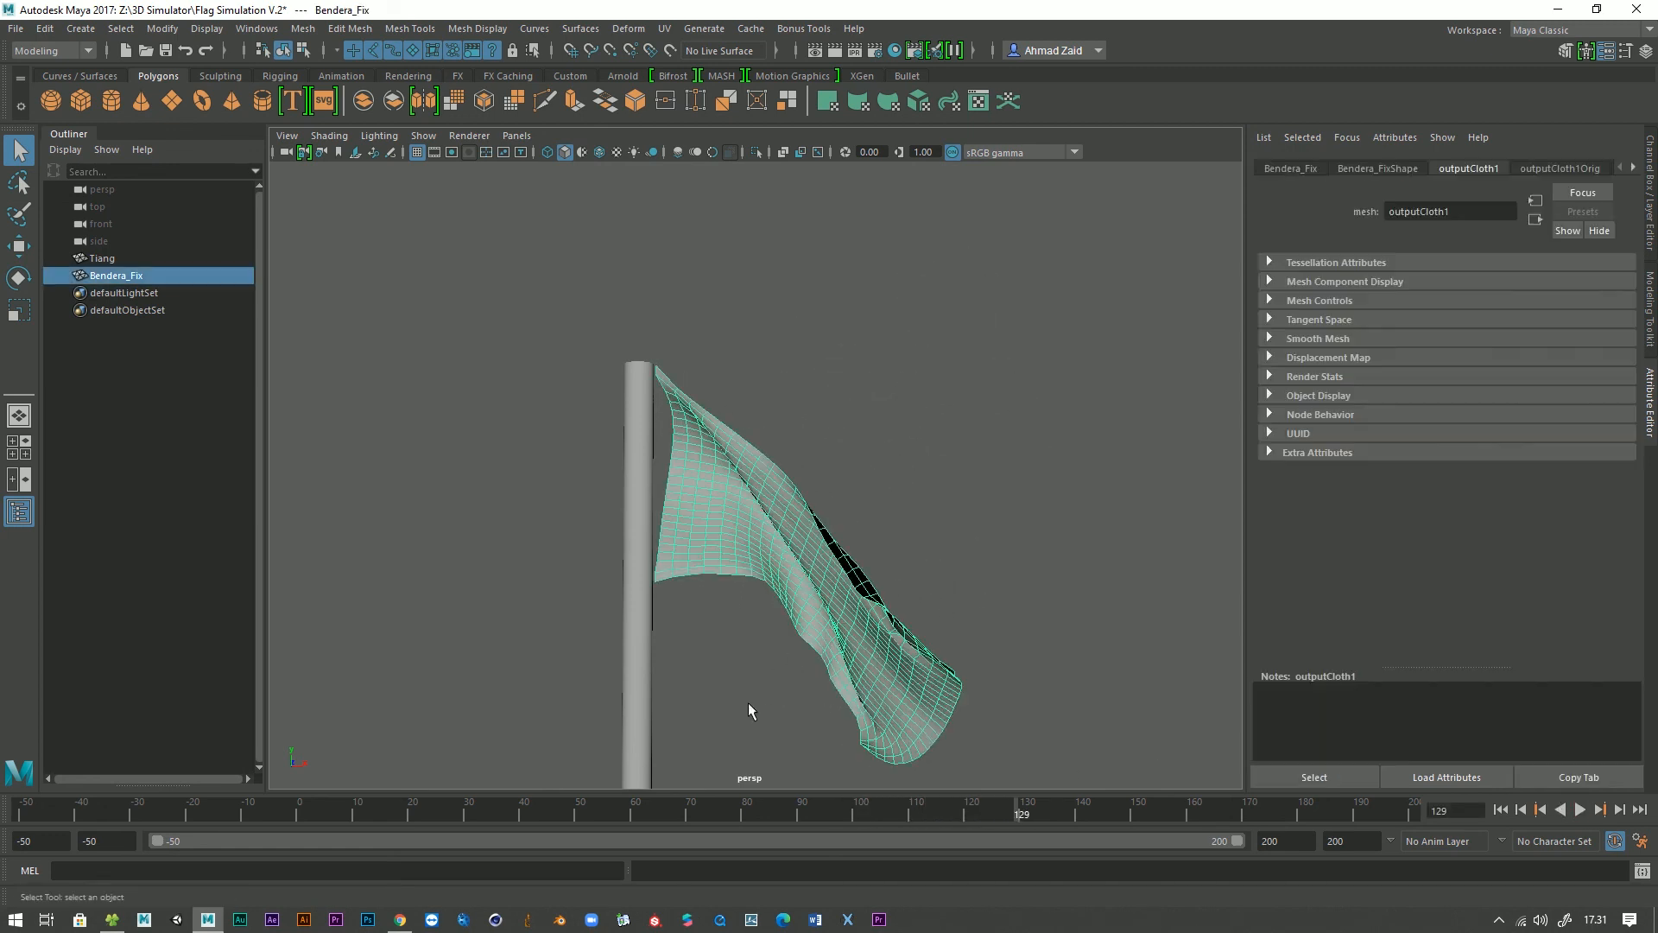
{"action": "key", "text": "3"}
{"action": "left_click", "coordinate": [1052, 538]}
{"action": "left_click", "coordinate": [1579, 809]}
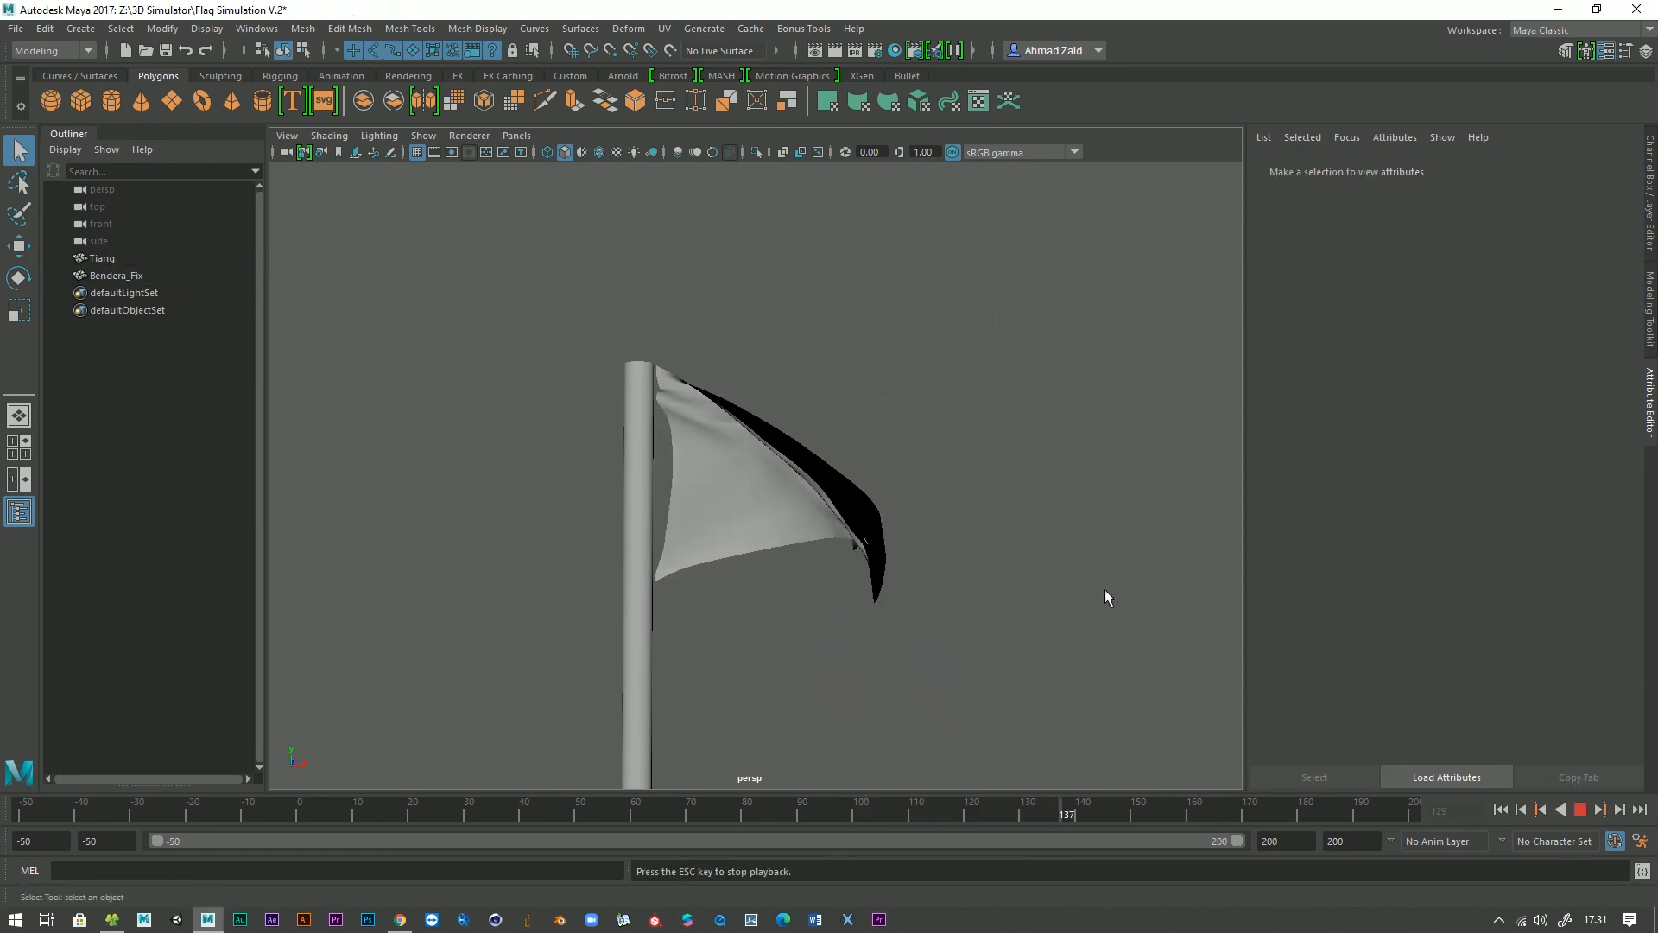